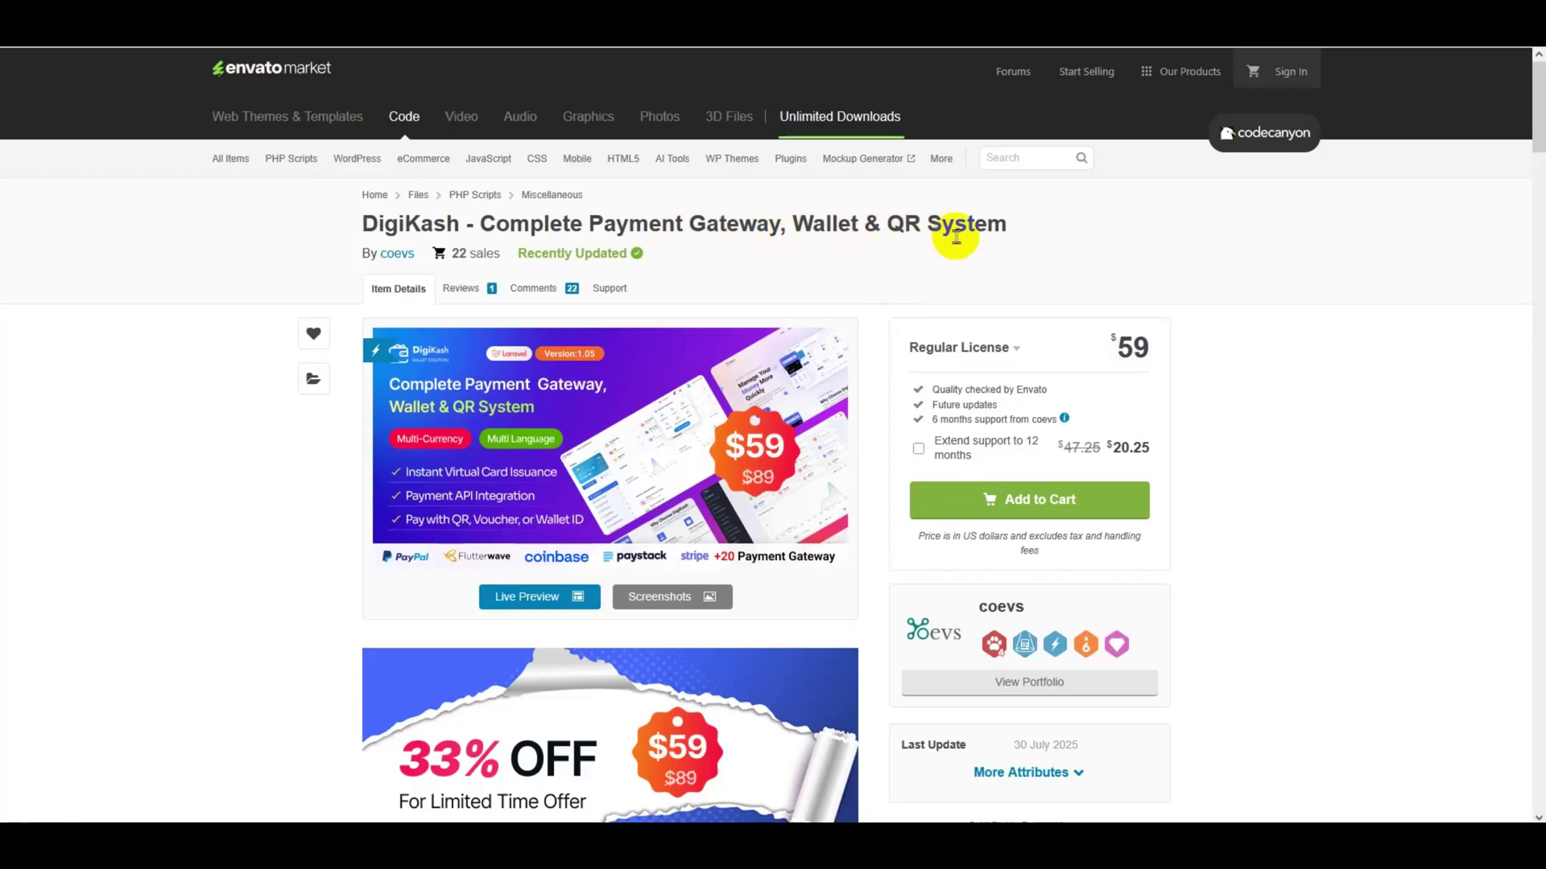
- Scroll through the DigiKash item page on Envato Market to review it
{"action": "scroll", "coordinate": [966, 483], "scroll_direction": "down", "scroll_amount": 8}
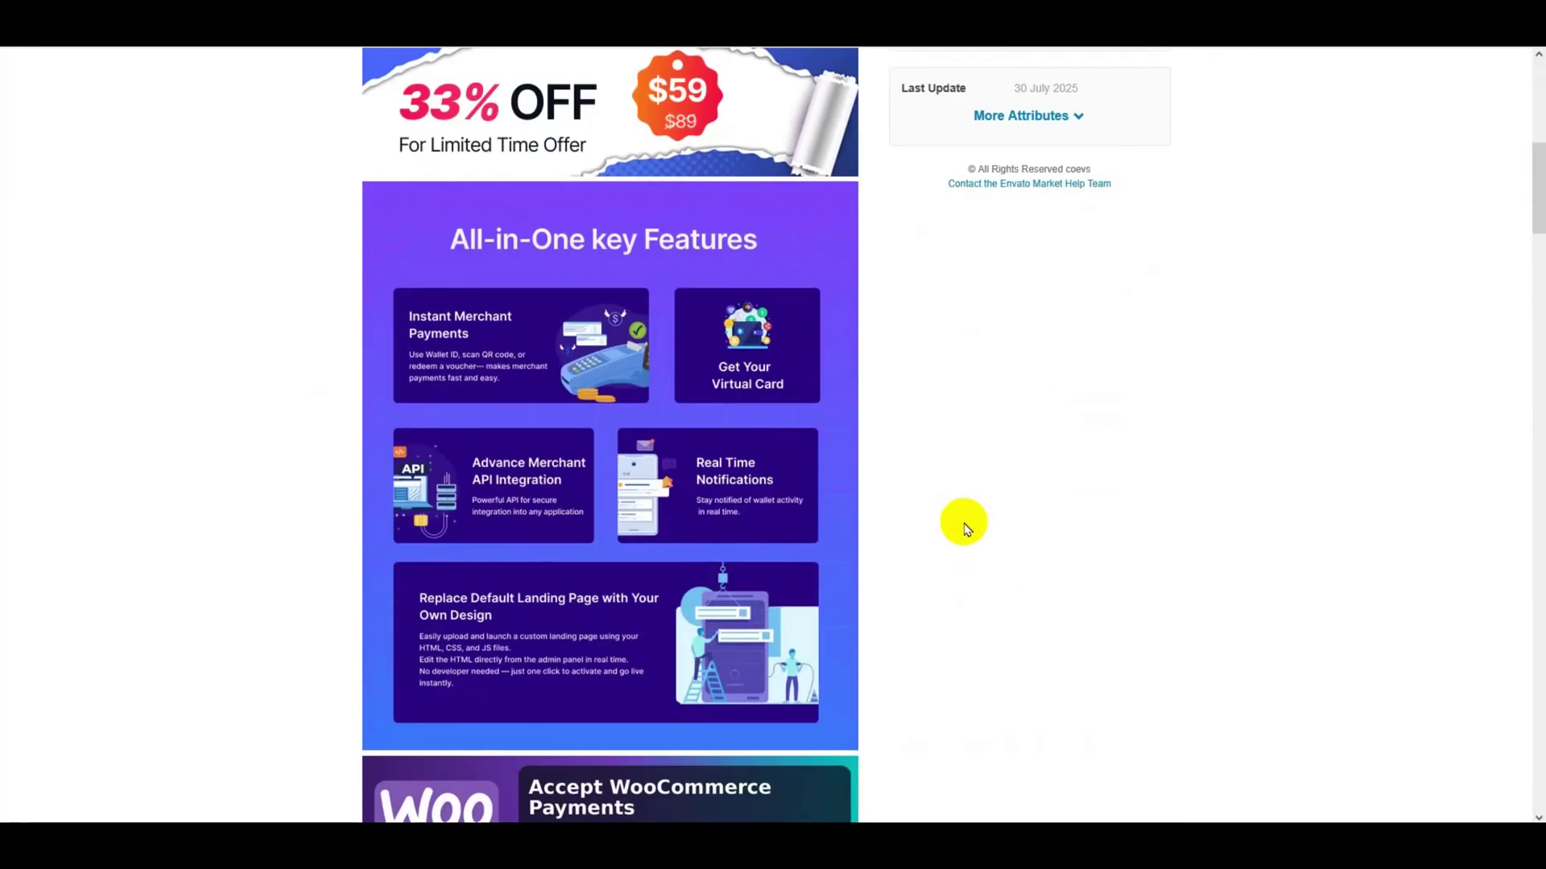
{"action": "scroll", "coordinate": [966, 528], "scroll_direction": "down", "scroll_amount": 8}
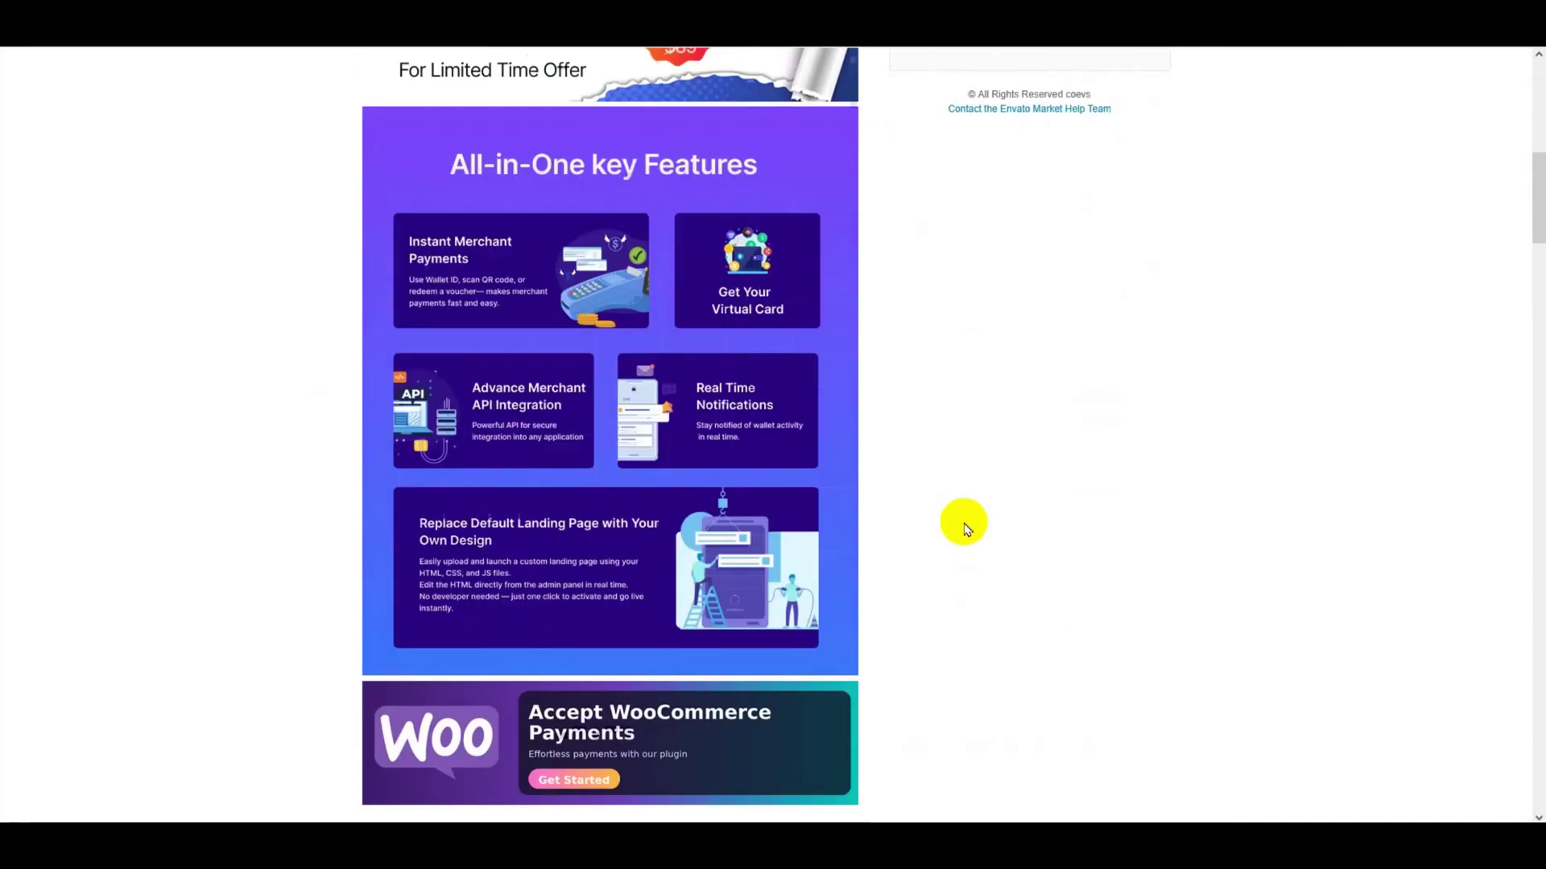
{"action": "left_click", "coordinate": [966, 527]}
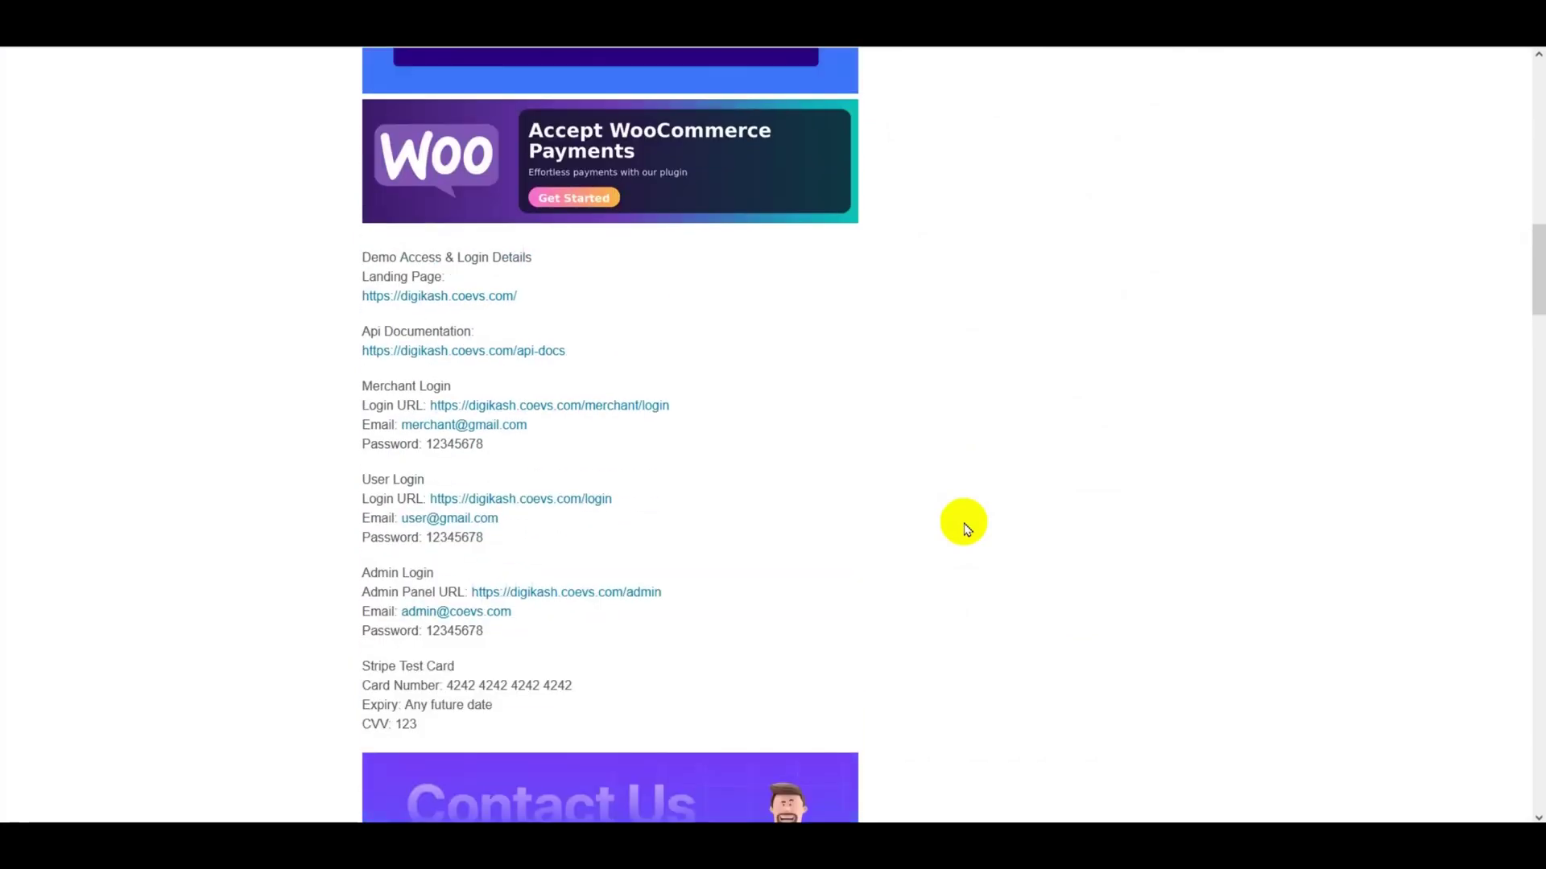
{"action": "scroll", "coordinate": [966, 527], "scroll_direction": "down", "scroll_amount": 3}
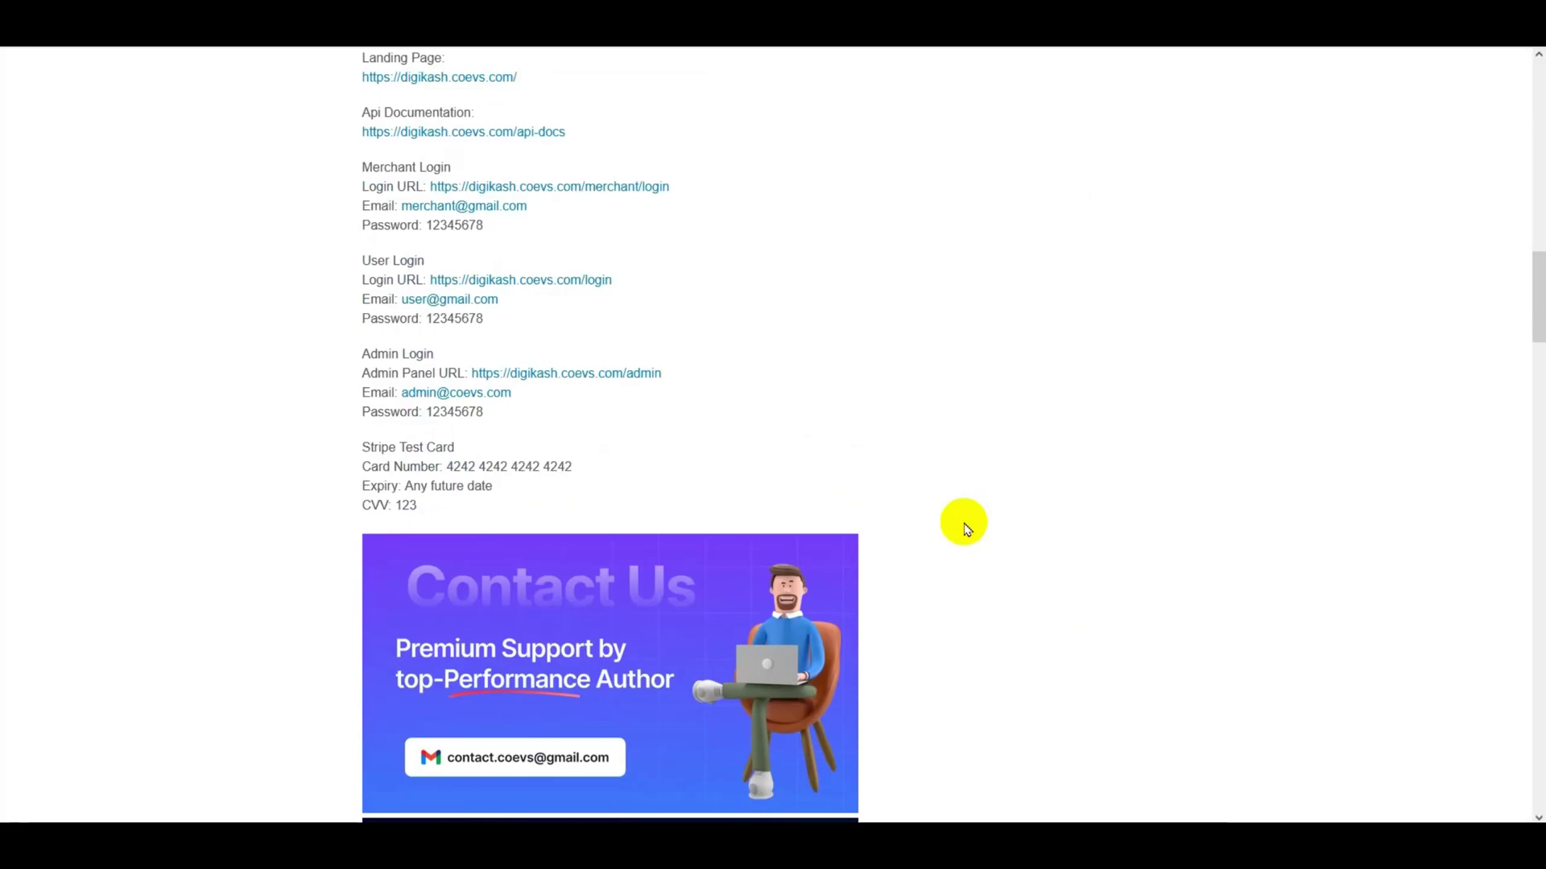
{"action": "scroll", "coordinate": [966, 527], "scroll_direction": "up", "scroll_amount": 20}
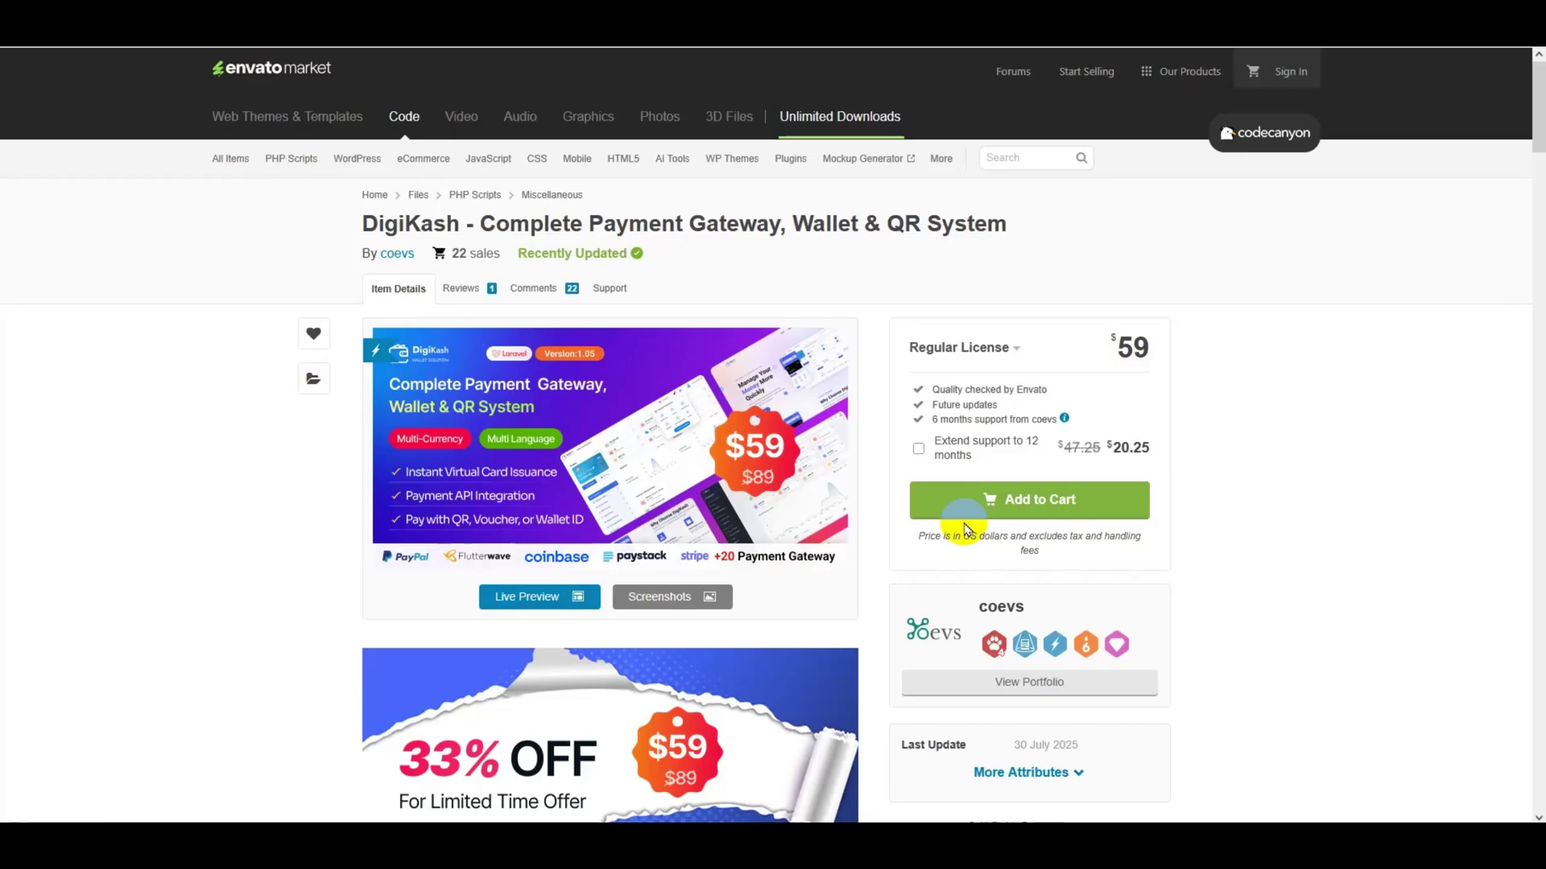
{"action": "scroll", "coordinate": [1021, 597], "scroll_direction": "down", "scroll_amount": 10}
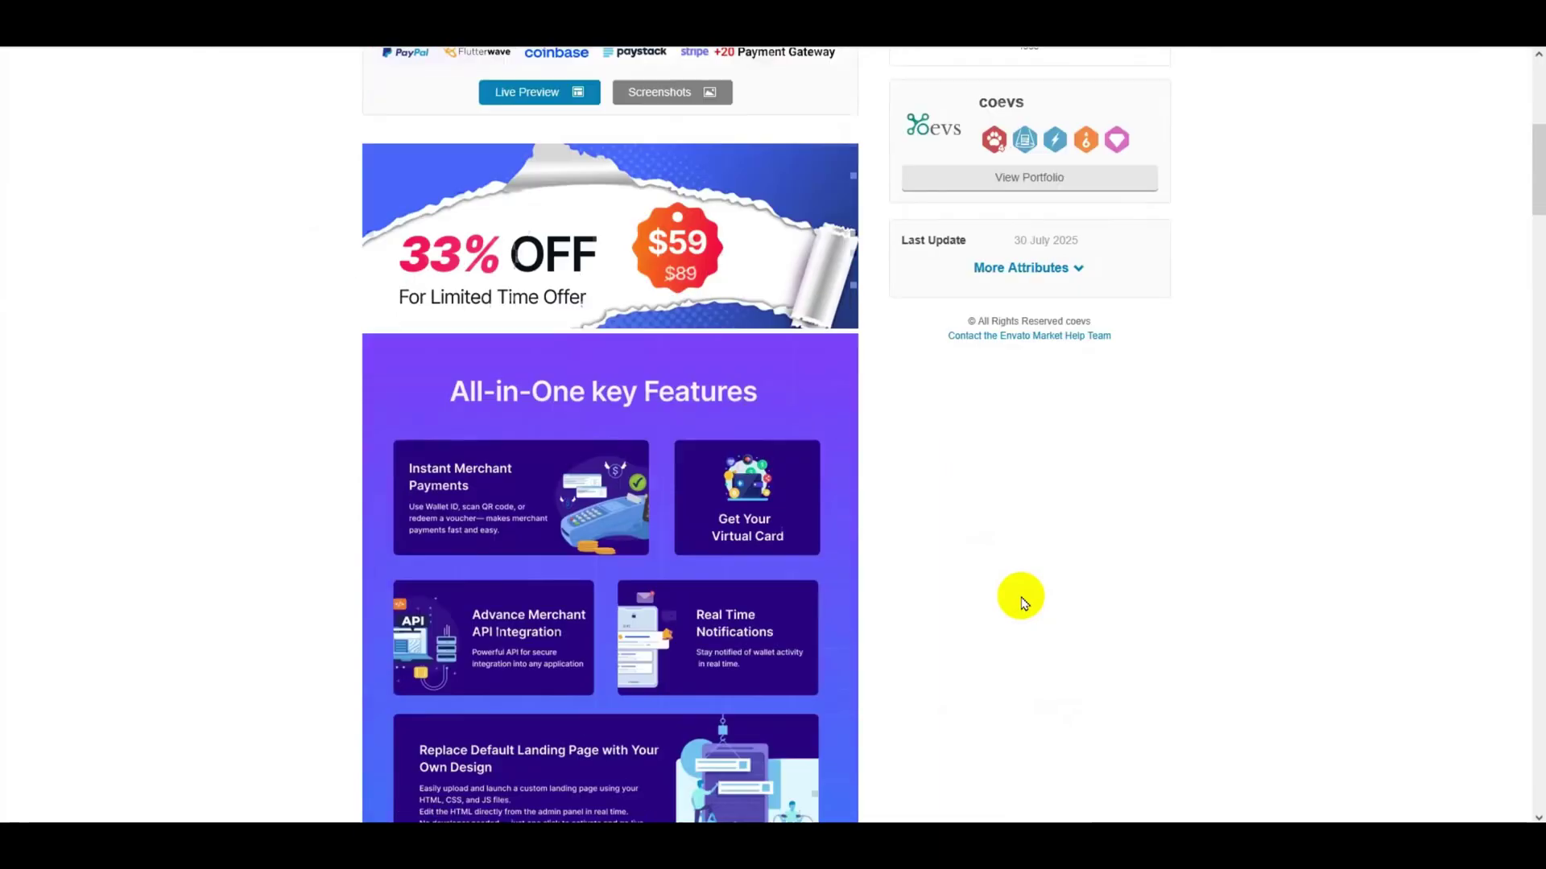
{"action": "scroll", "coordinate": [1020, 597], "scroll_direction": "down", "scroll_amount": 5}
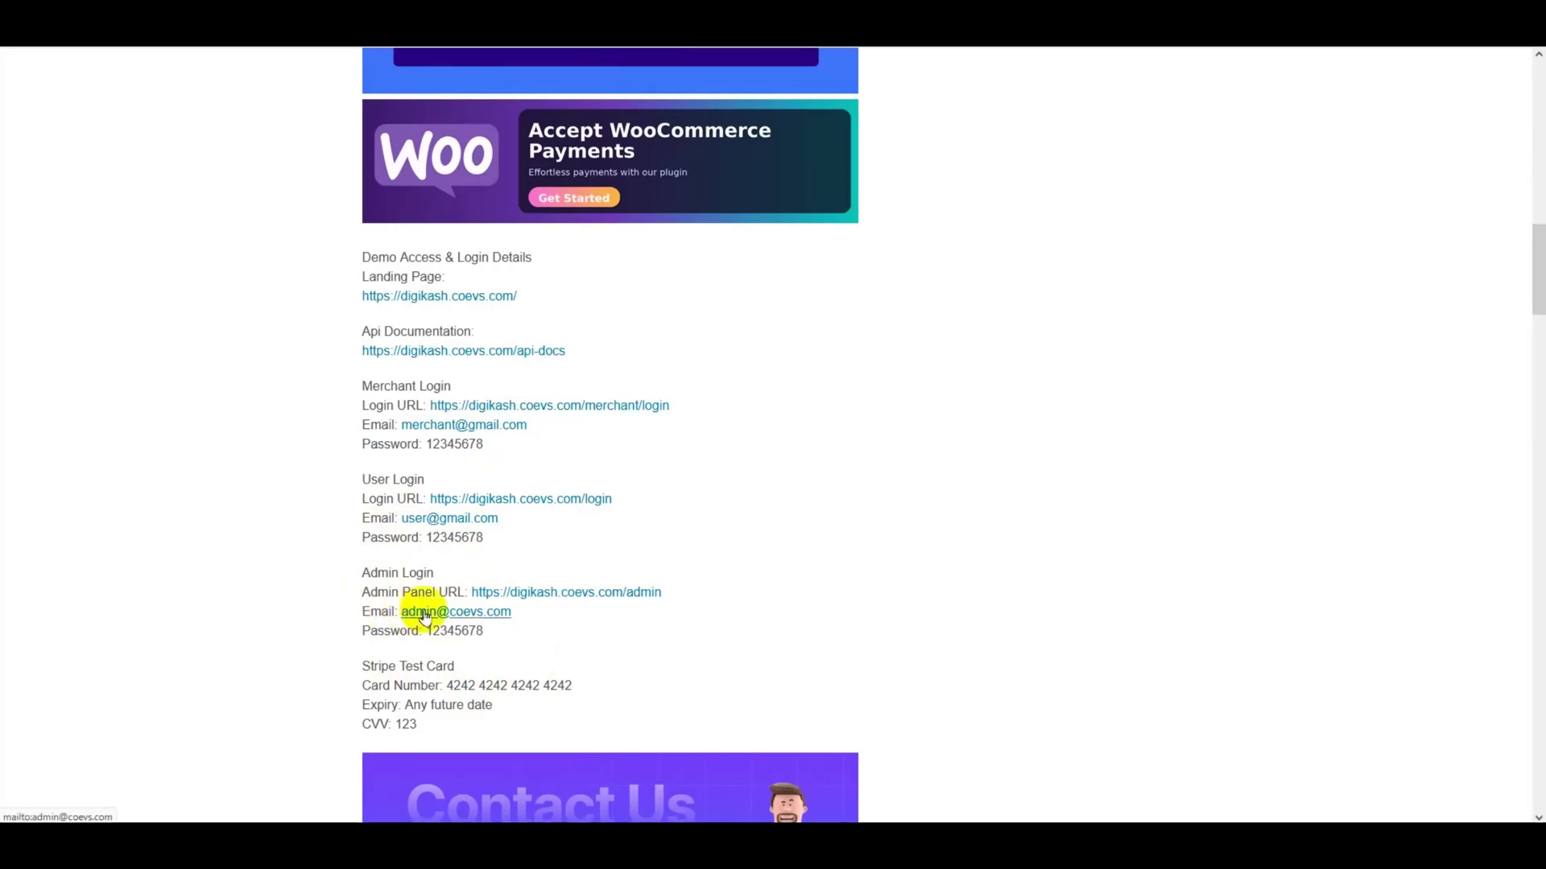
{"action": "scroll", "coordinate": [482, 667], "scroll_direction": "down", "scroll_amount": 3}
{"action": "scroll", "coordinate": [483, 673], "scroll_direction": "up", "scroll_amount": 3}
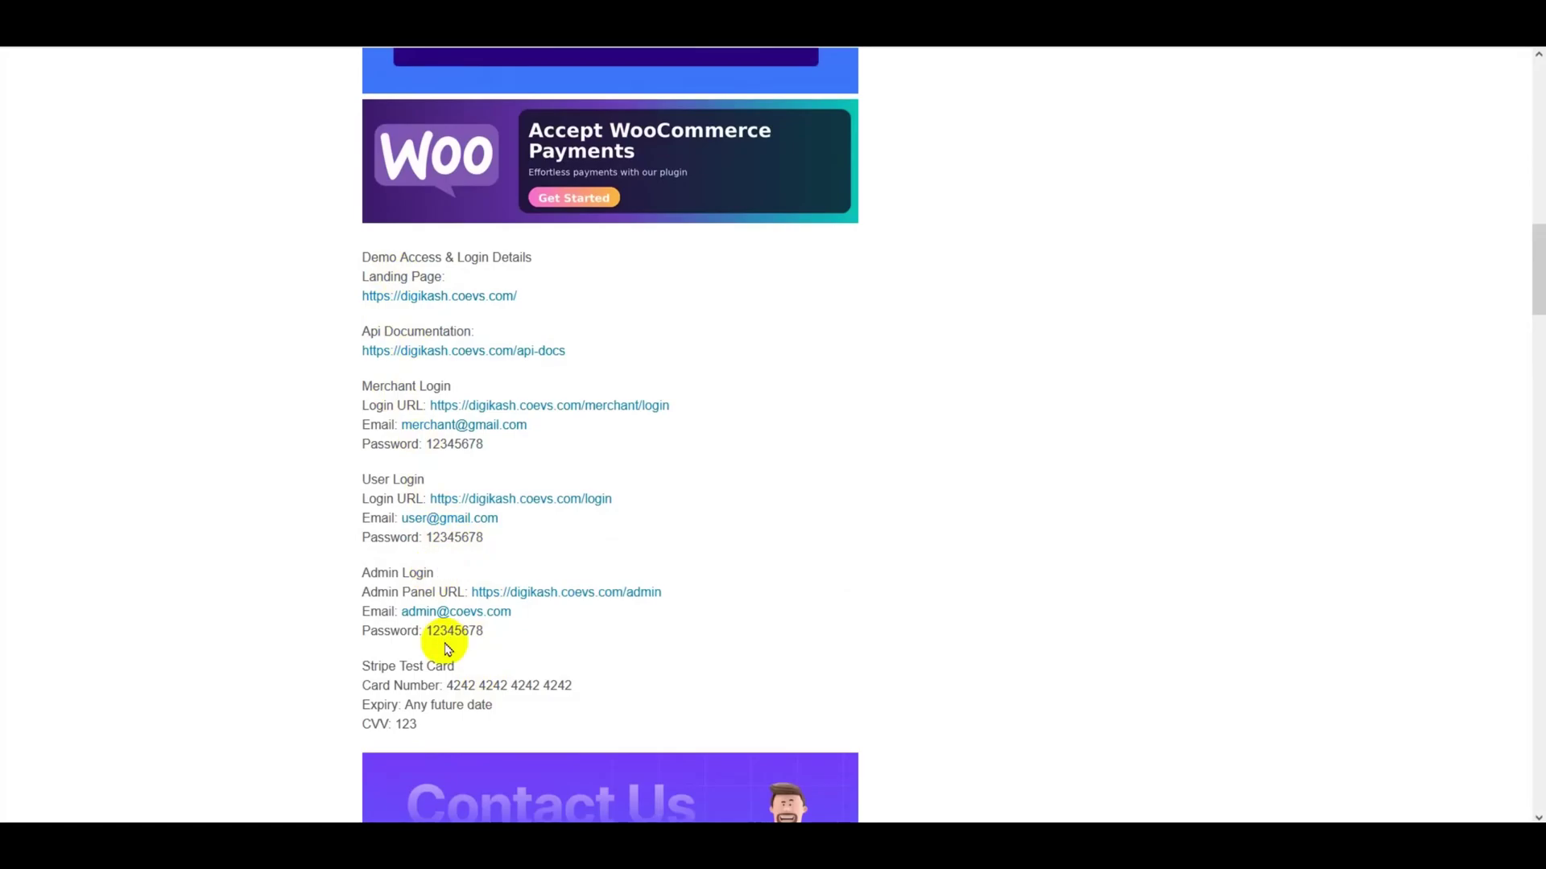
{"action": "scroll", "coordinate": [447, 649], "scroll_direction": "down", "scroll_amount": 15}
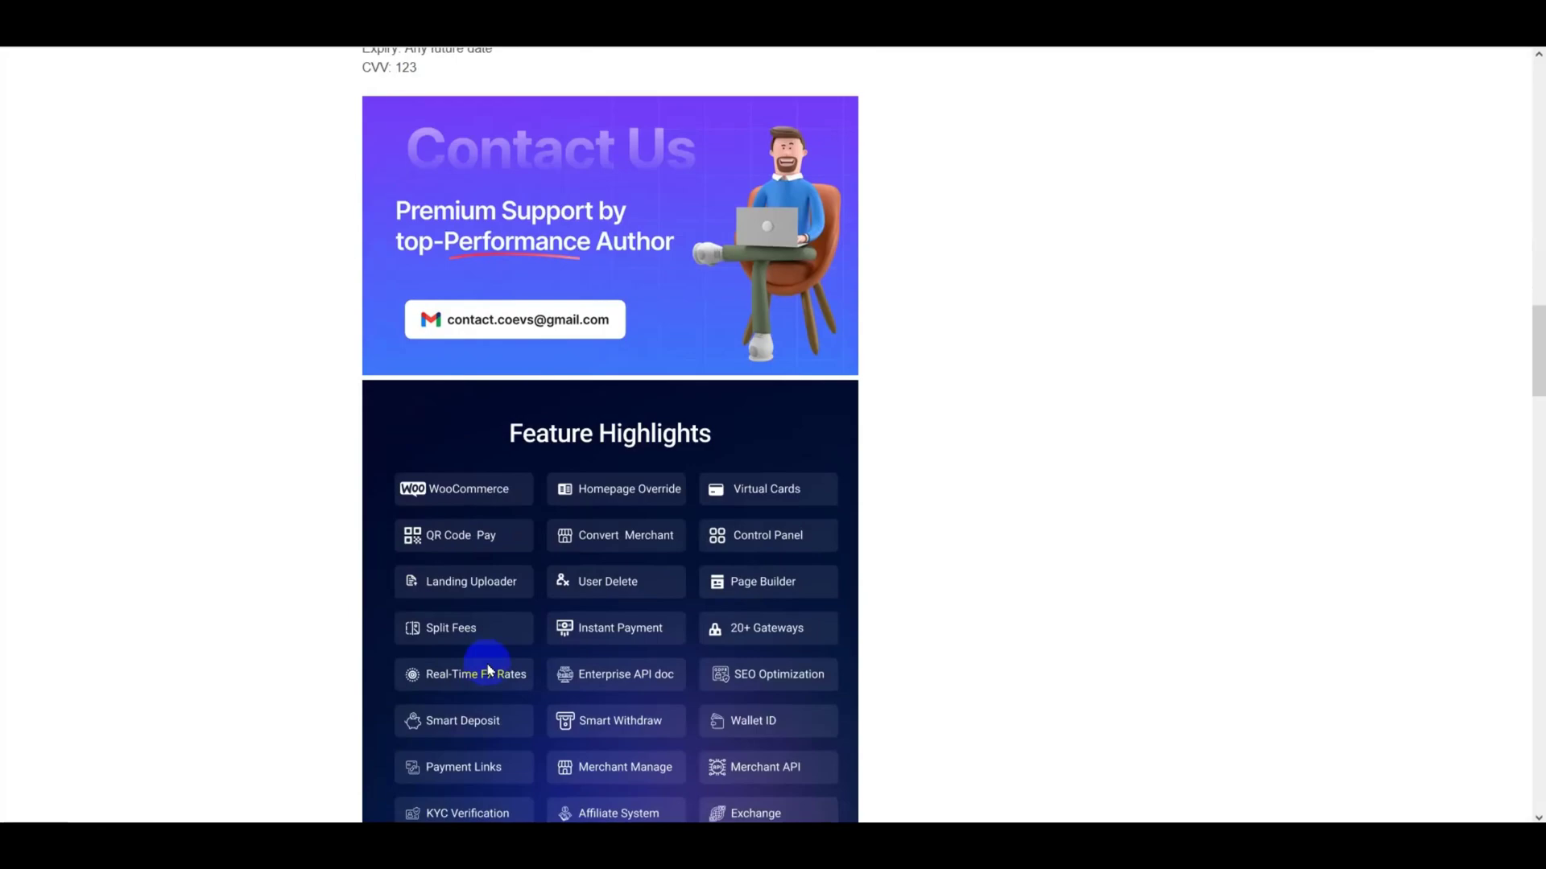
{"action": "scroll", "coordinate": [516, 675], "scroll_direction": "down", "scroll_amount": 5}
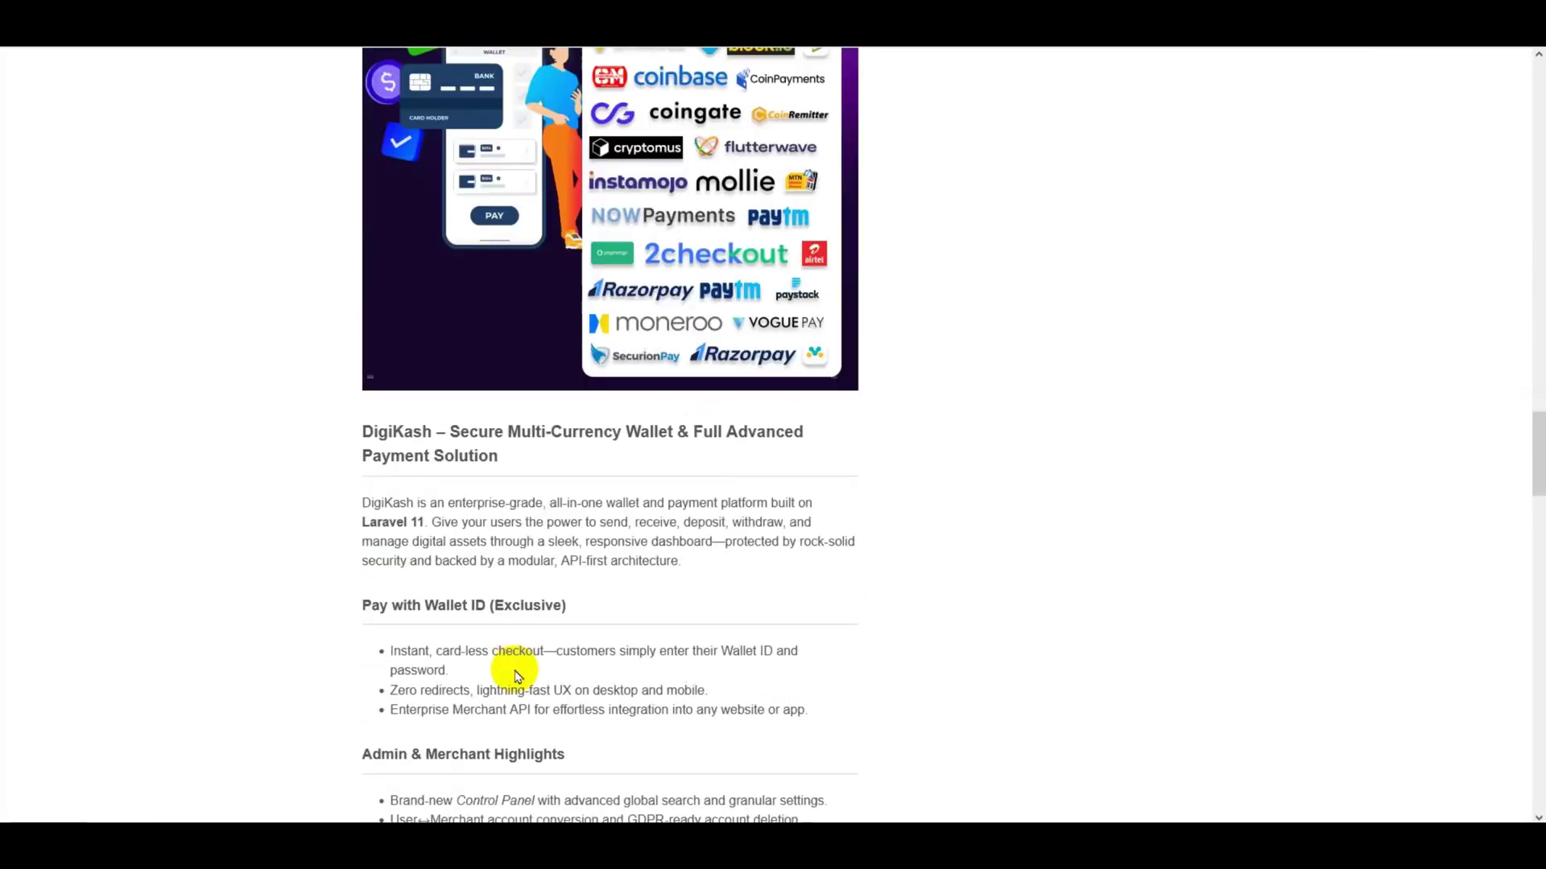
{"action": "scroll", "coordinate": [519, 674], "scroll_direction": "down", "scroll_amount": 10}
{"action": "scroll", "coordinate": [542, 679], "scroll_direction": "up", "scroll_amount": 20}
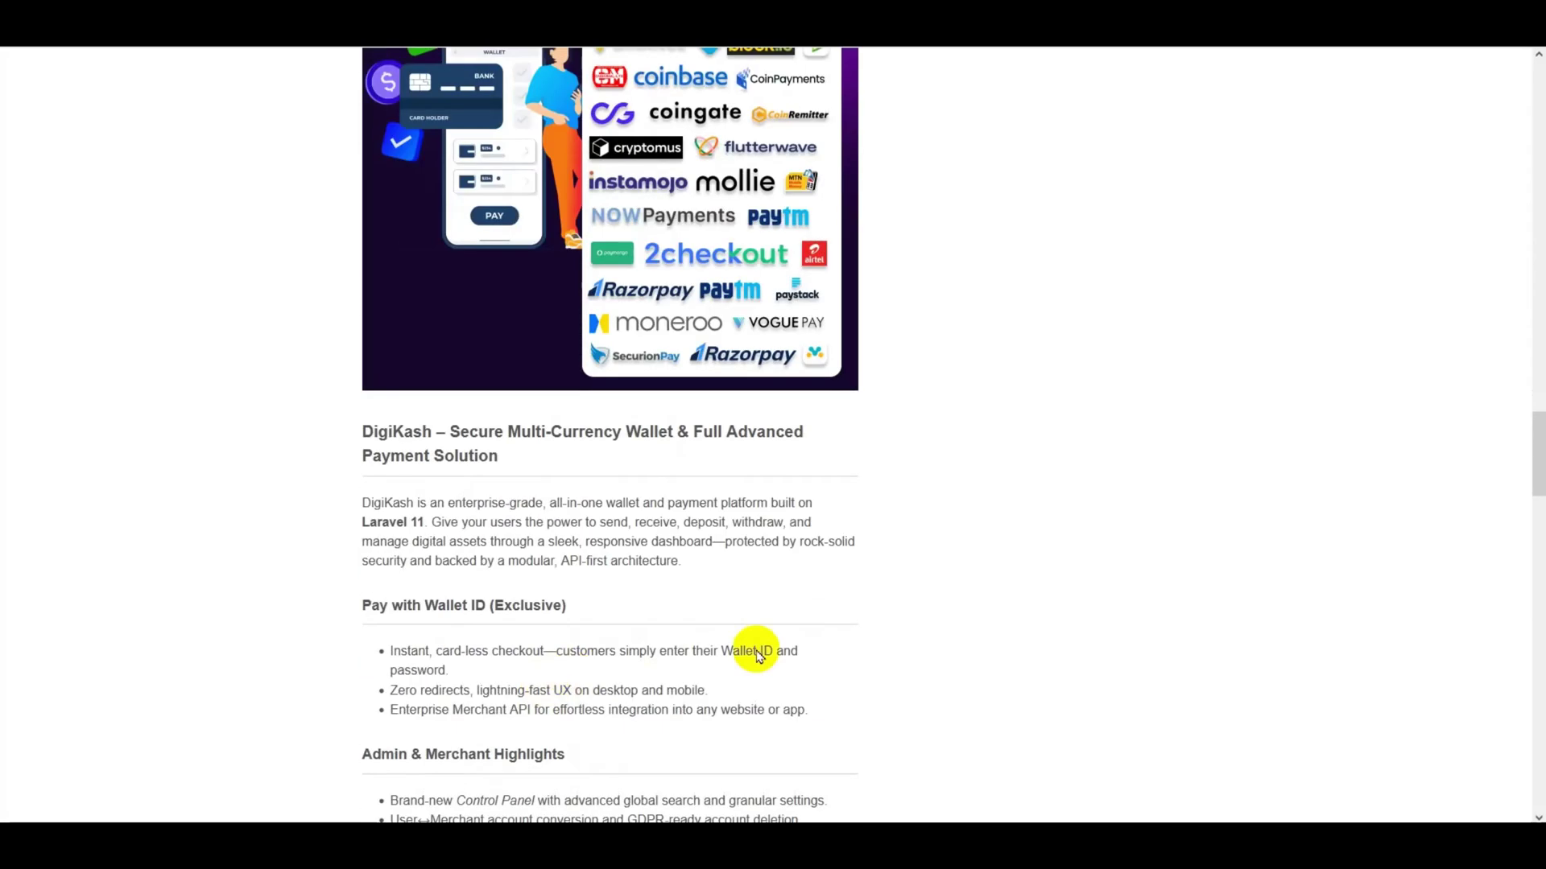
{"action": "scroll", "coordinate": [974, 636], "scroll_direction": "up", "scroll_amount": 15}
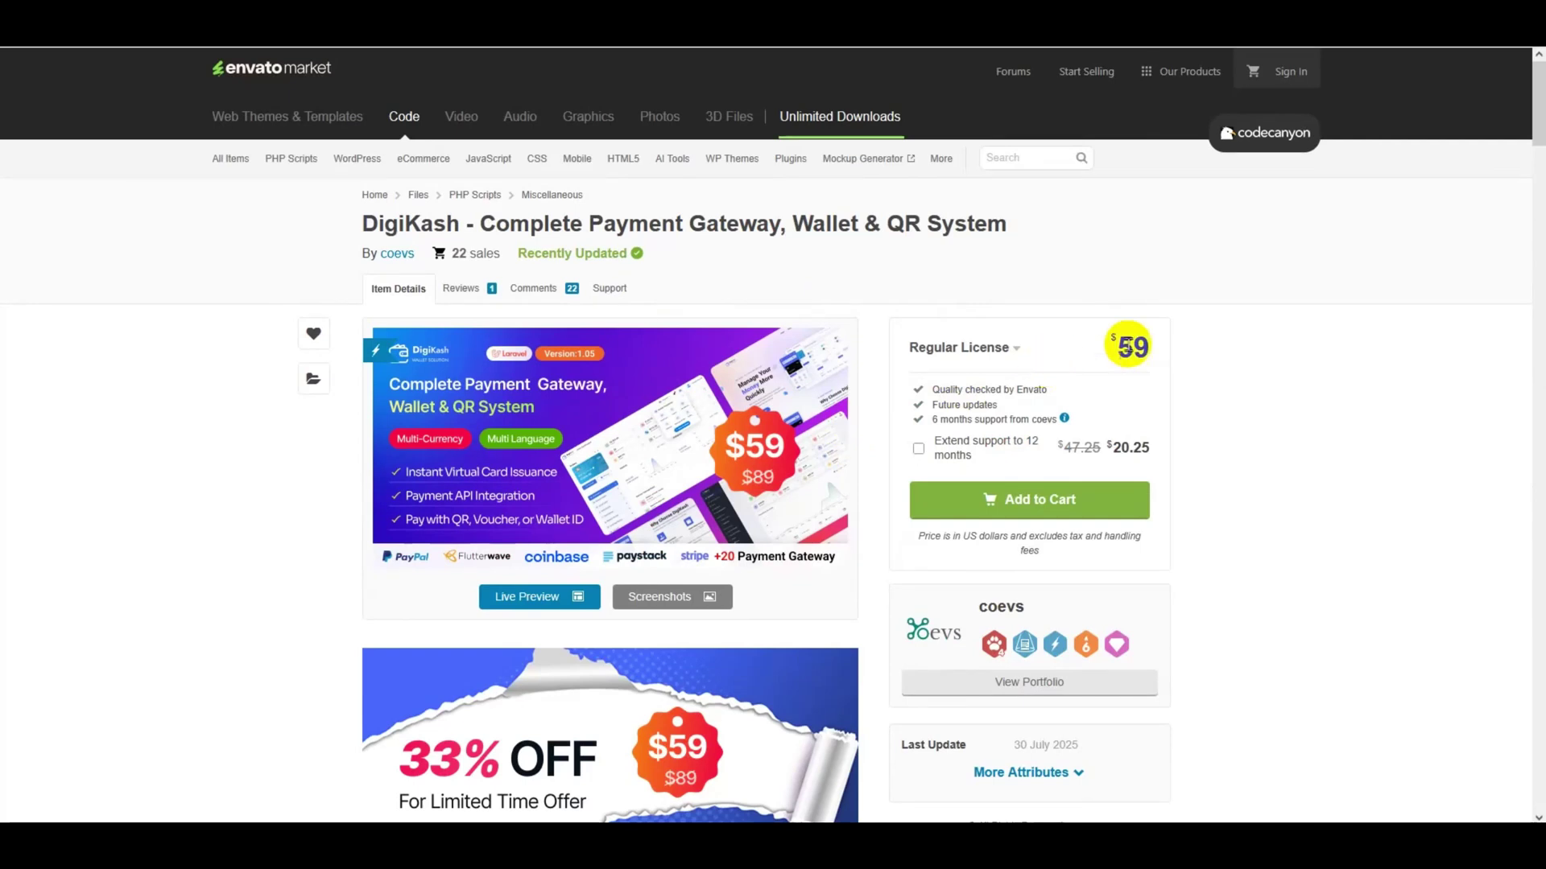
- Add DigiKash to the cart, go to checkout, and choose Continue with Email
{"action": "left_click", "coordinate": [1128, 508]}
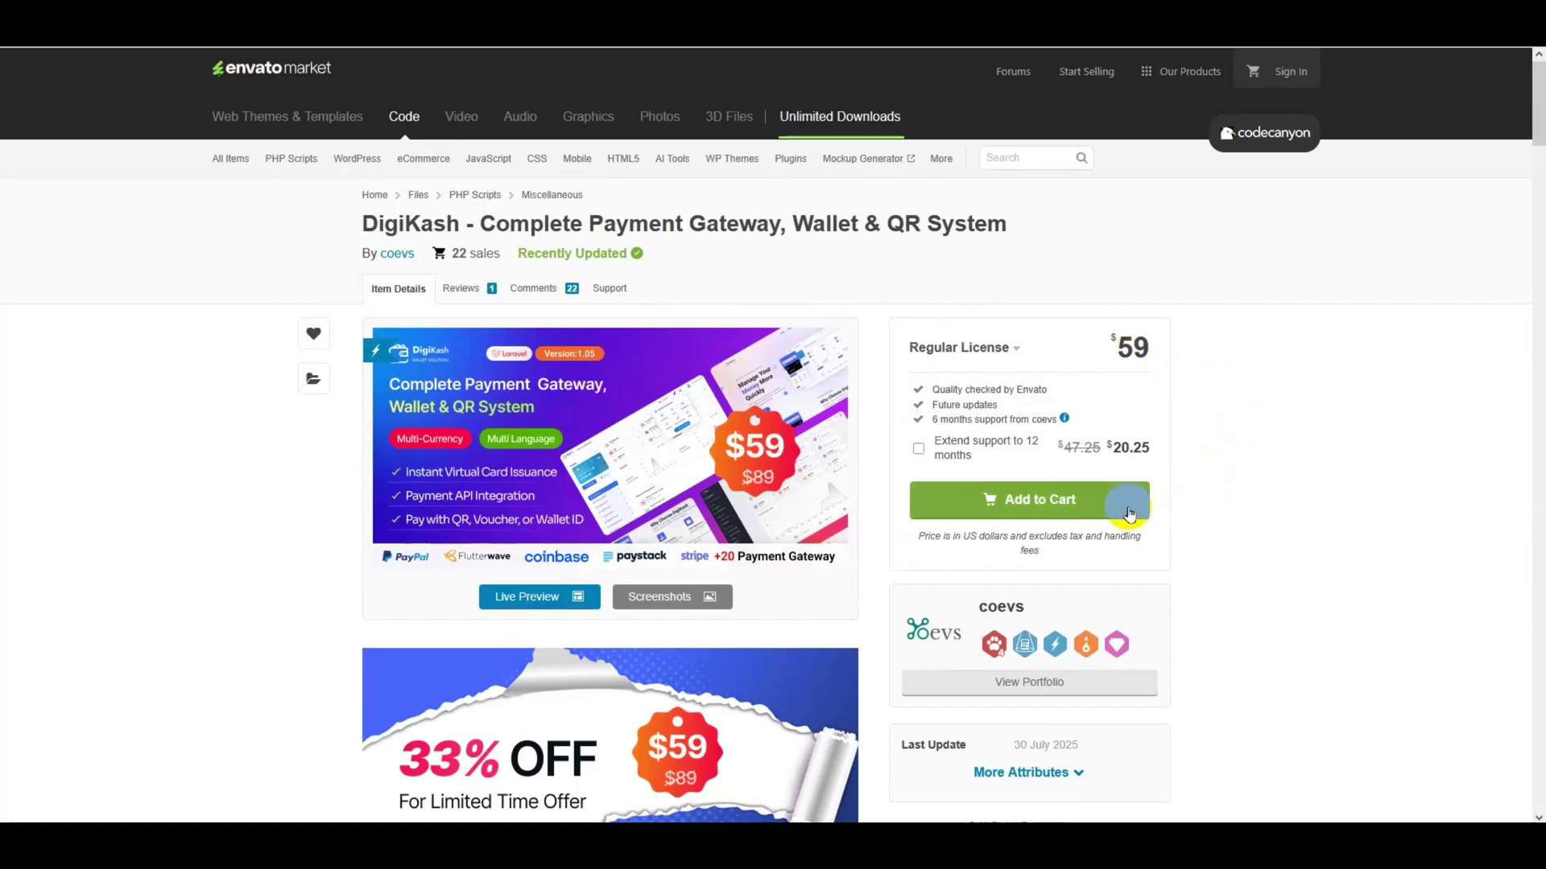
{"action": "left_click", "coordinate": [1064, 504]}
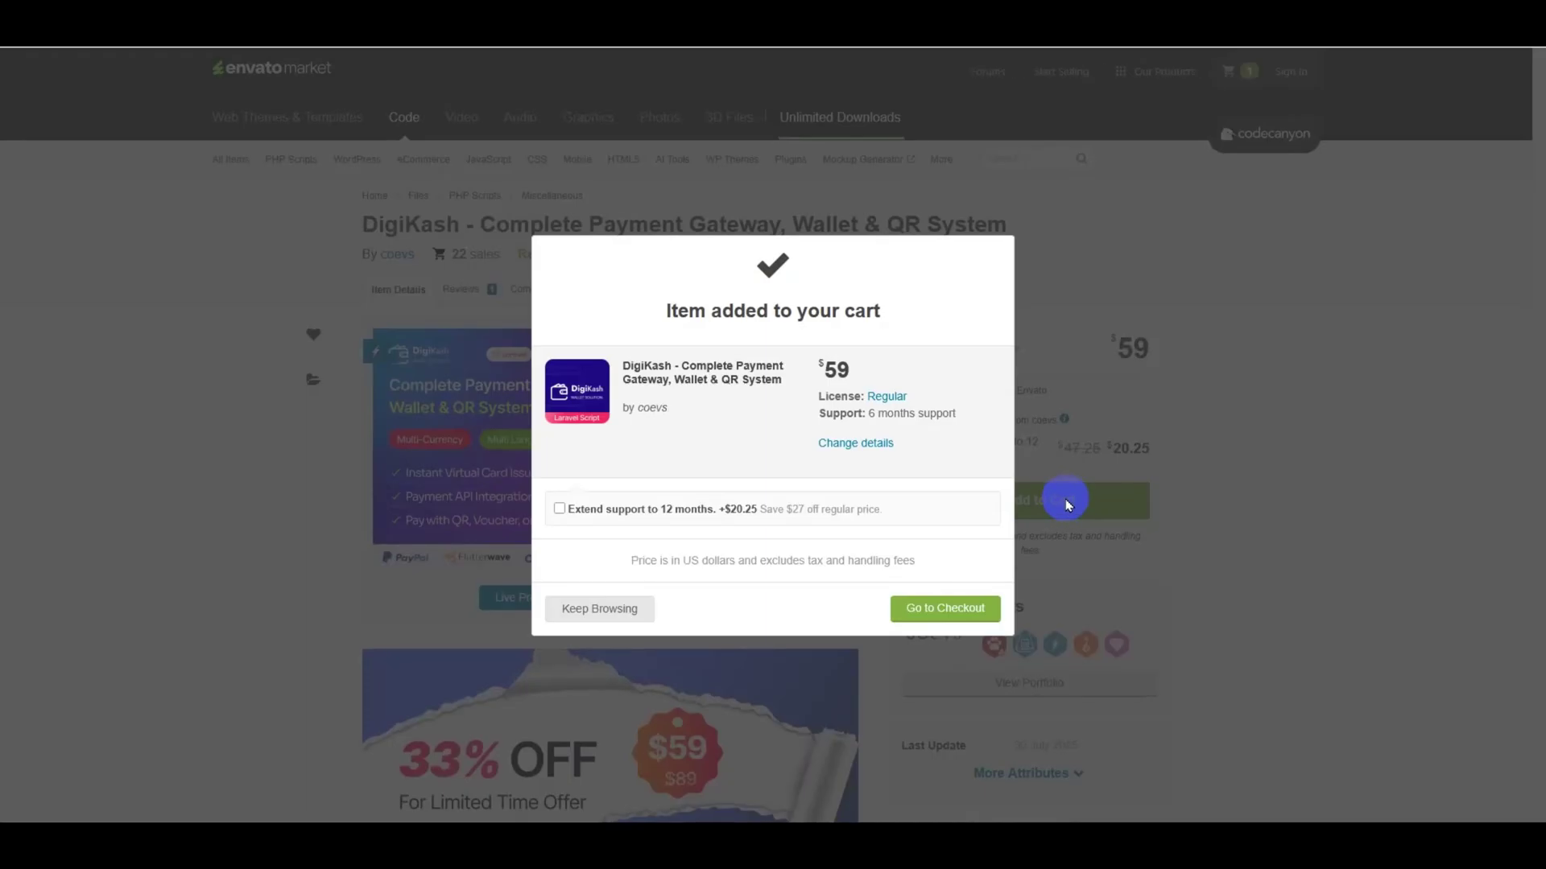
{"action": "left_click", "coordinate": [962, 609]}
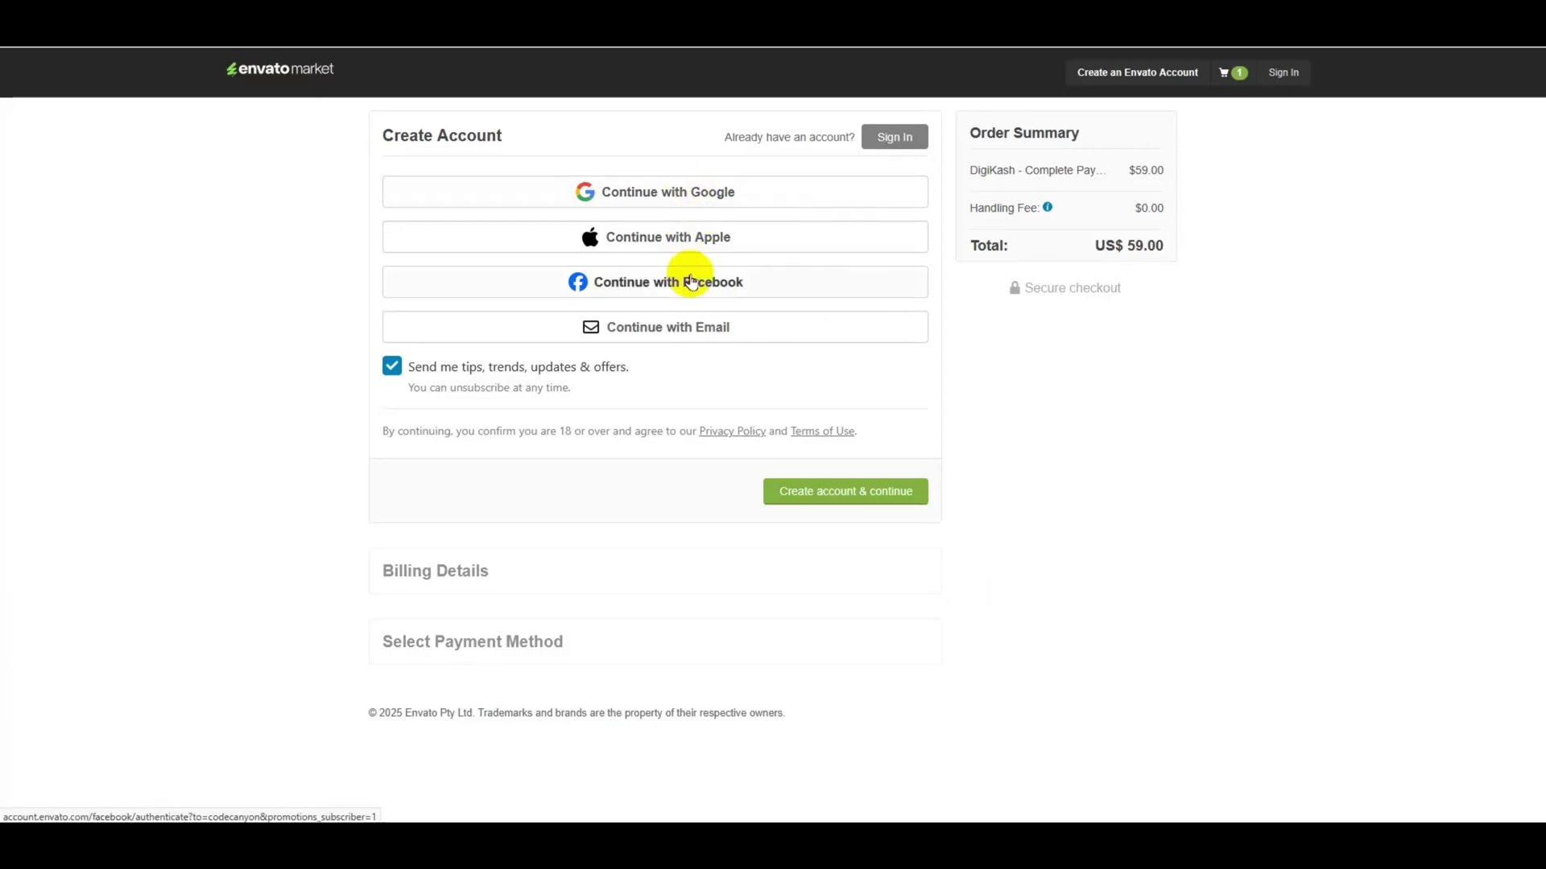
{"action": "left_click", "coordinate": [696, 325]}
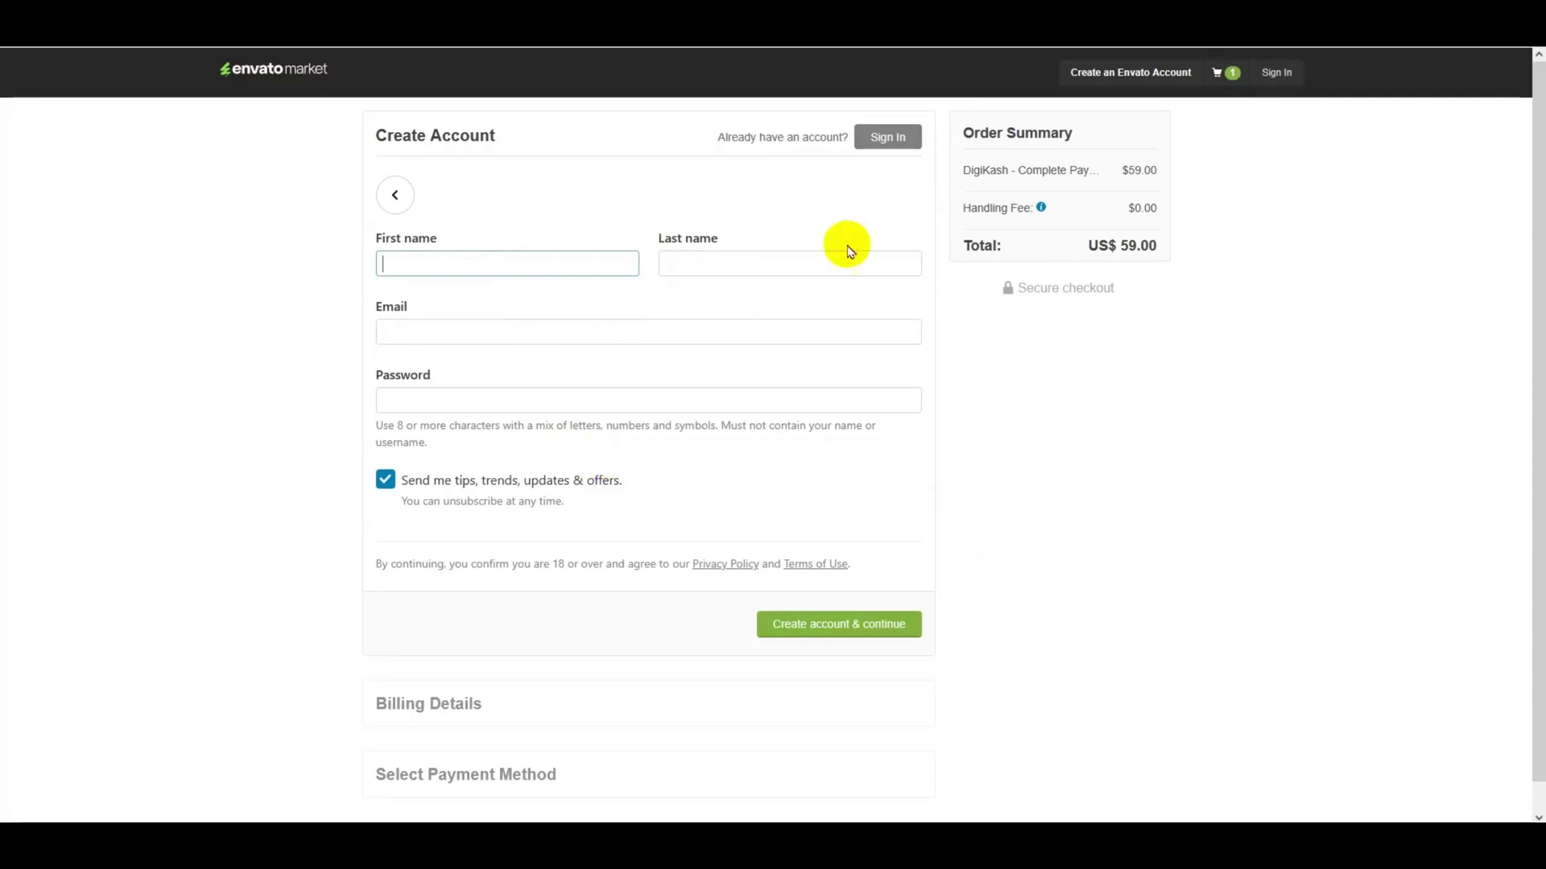
- Sign in to the existing Envato account with its username and password
{"action": "left_click", "coordinate": [886, 139]}
{"action": "type", "text": "codetai"}
{"action": "key", "text": "Tab"}
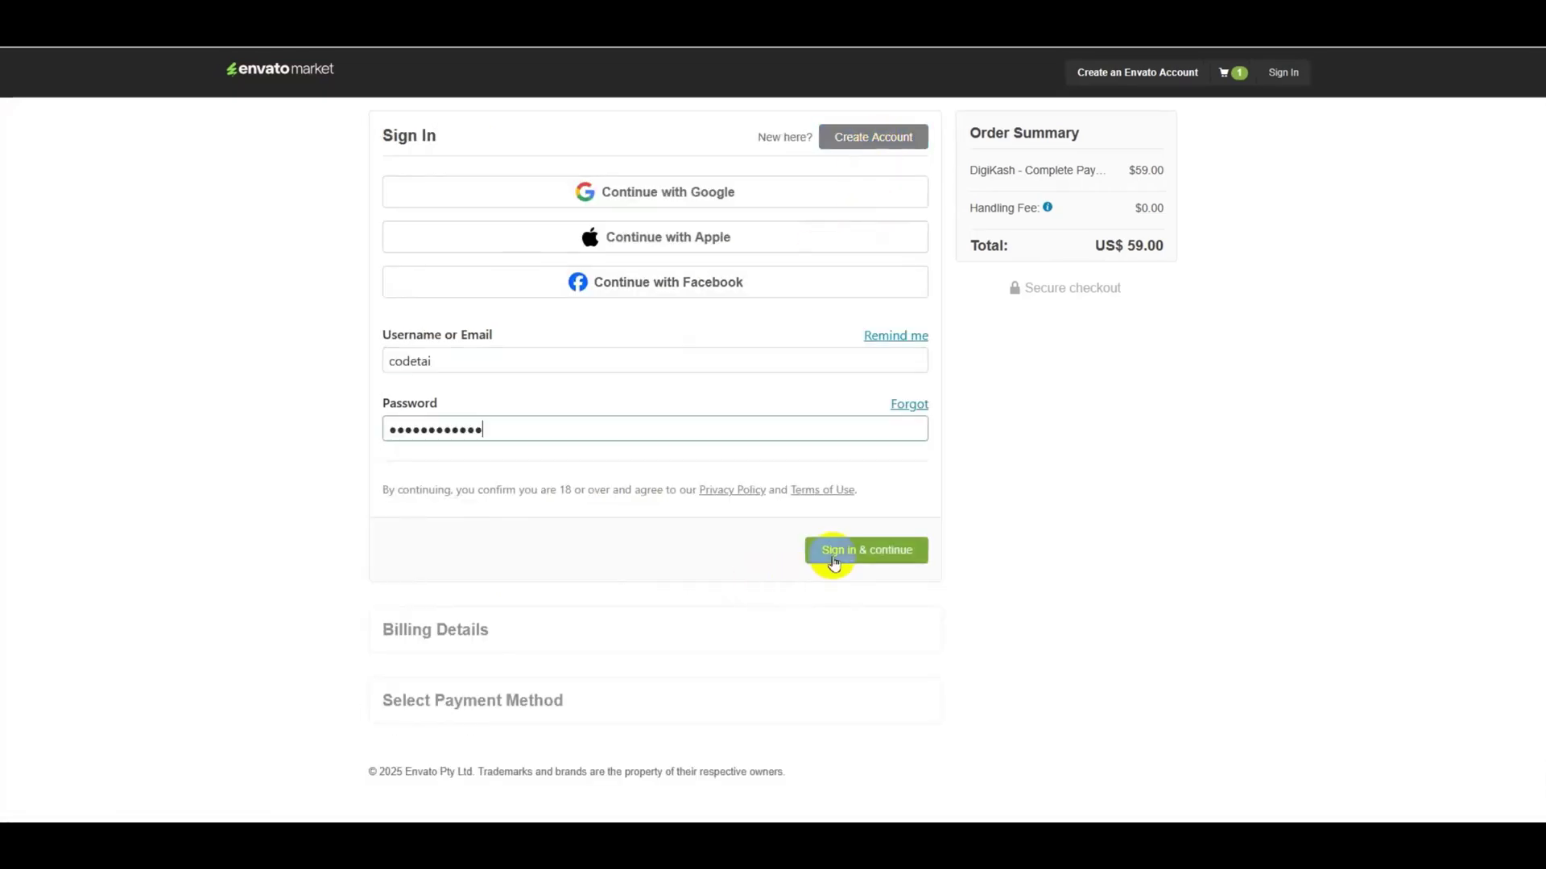
{"action": "left_click", "coordinate": [830, 556]}
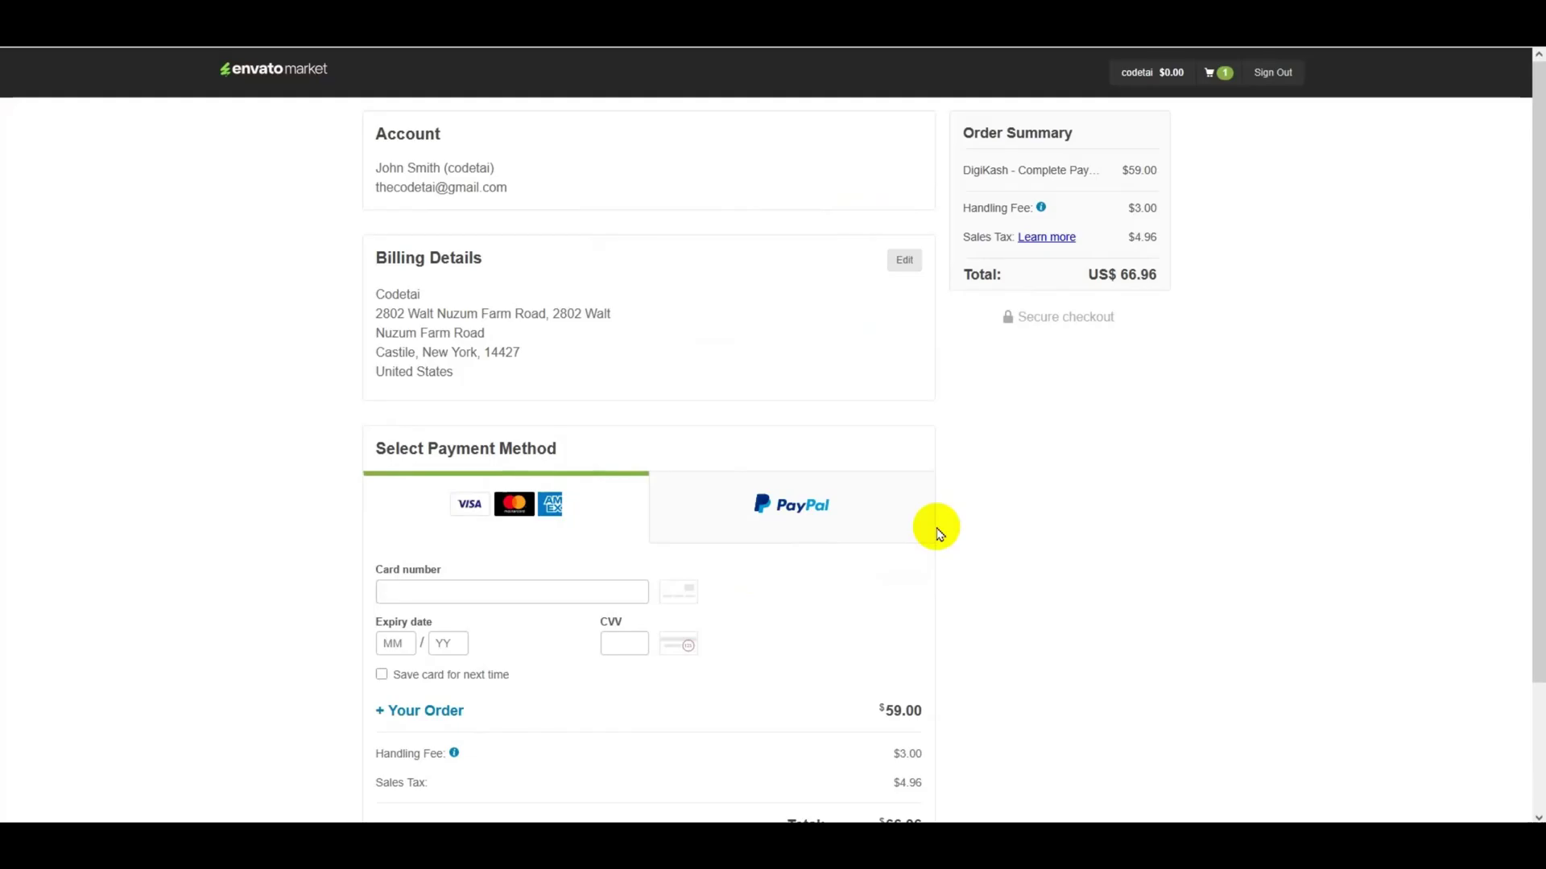
- Edit the billing details and save them to continue checkout
{"action": "scroll", "coordinate": [938, 533], "scroll_direction": "down", "scroll_amount": 2}
{"action": "scroll", "coordinate": [939, 533], "scroll_direction": "up", "scroll_amount": 3}
{"action": "left_click", "coordinate": [903, 260]}
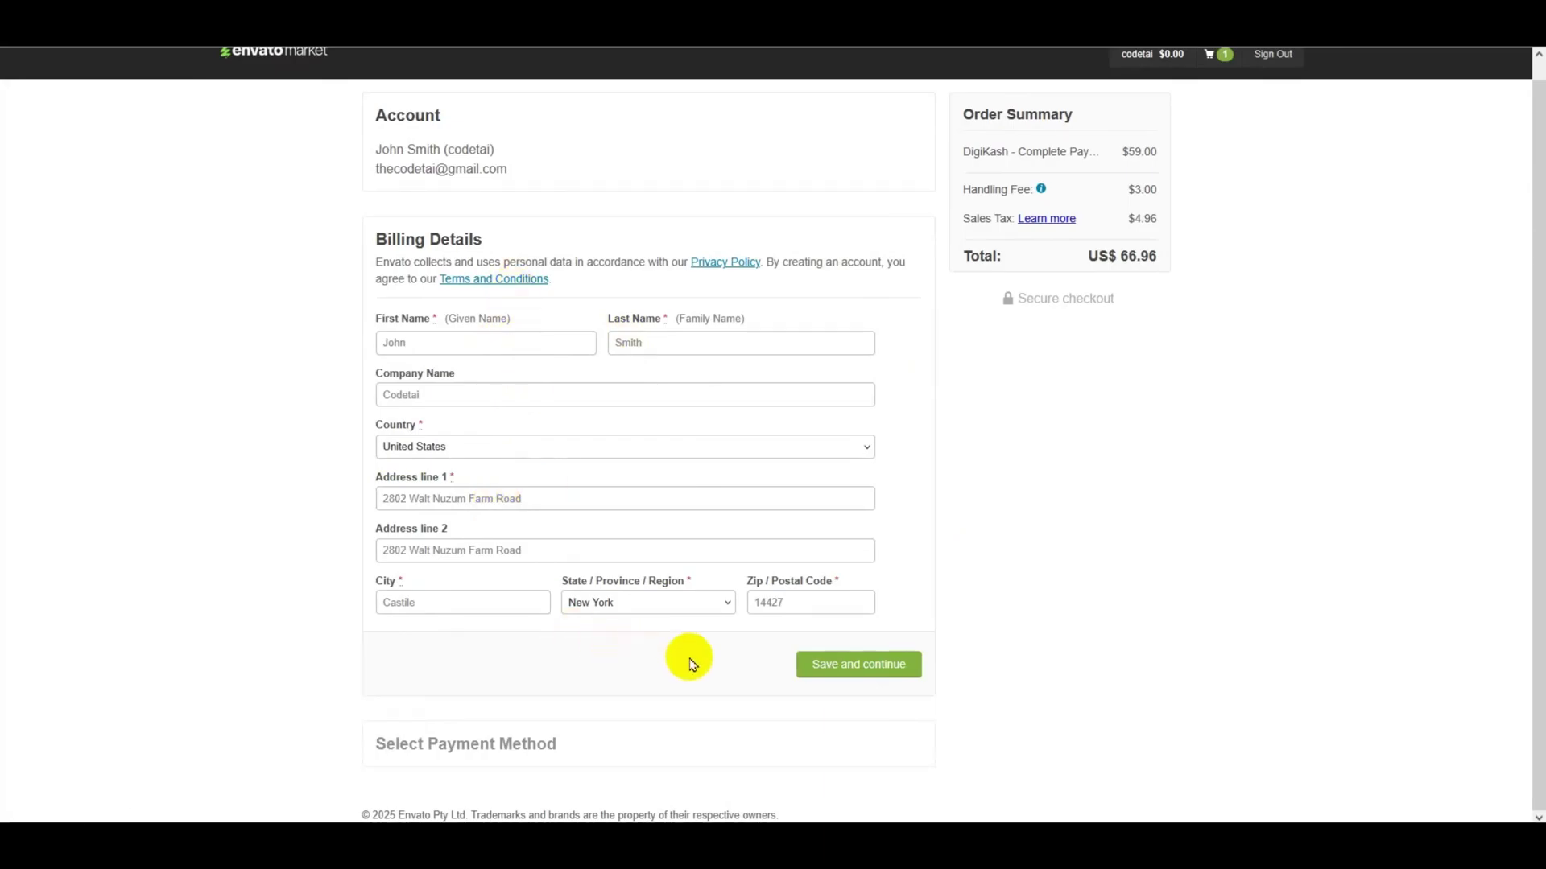
{"action": "left_click", "coordinate": [835, 670]}
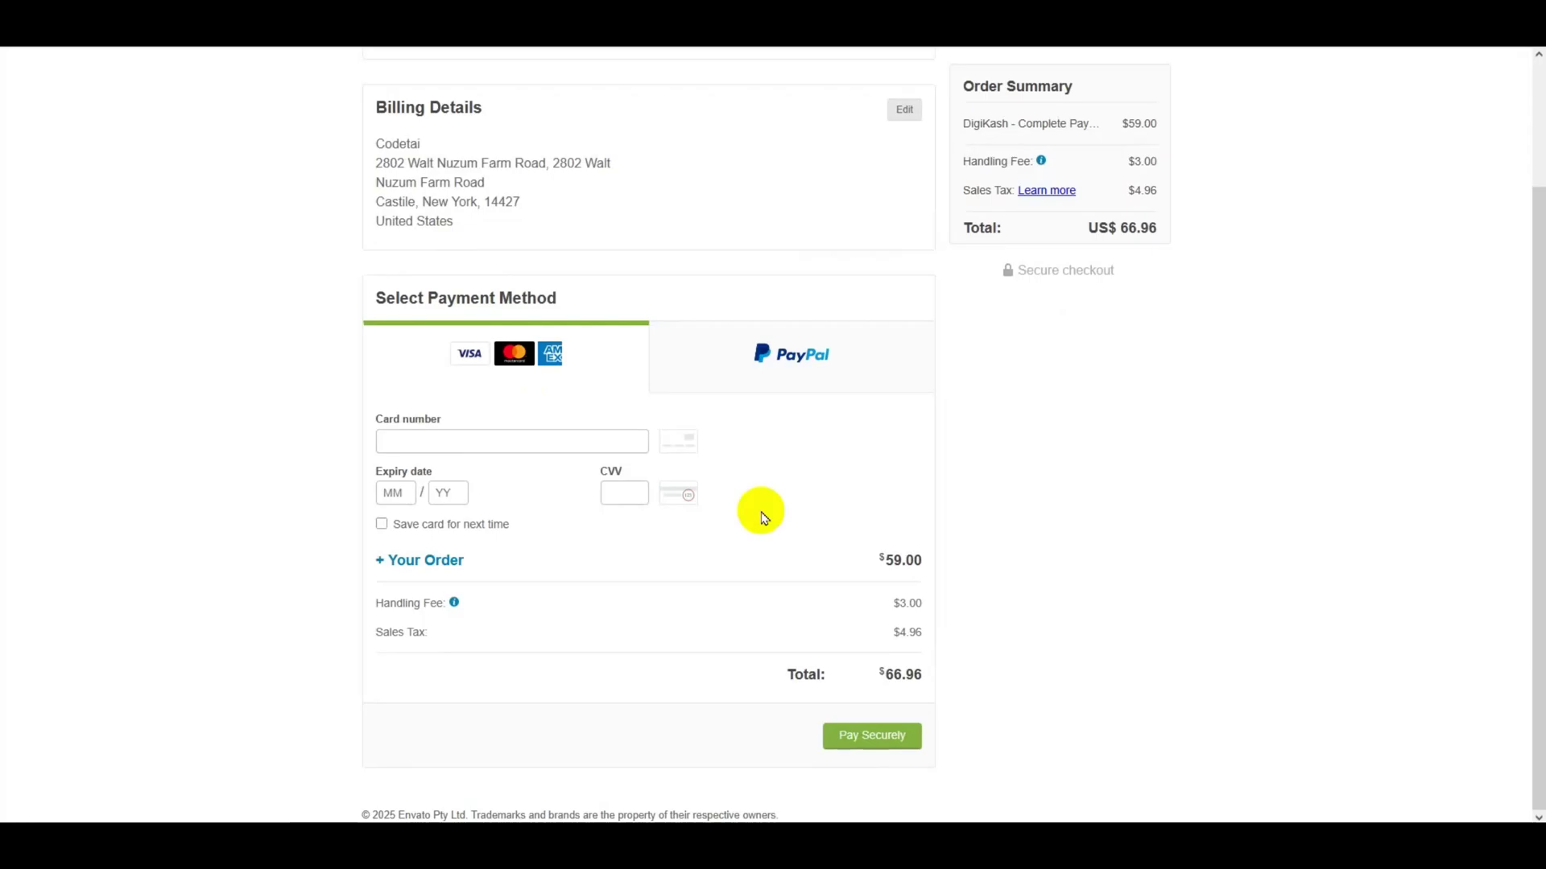
- Pay by card: paste the card number, enter the expiry and CVV, and submit
{"action": "left_click", "coordinate": [513, 353]}
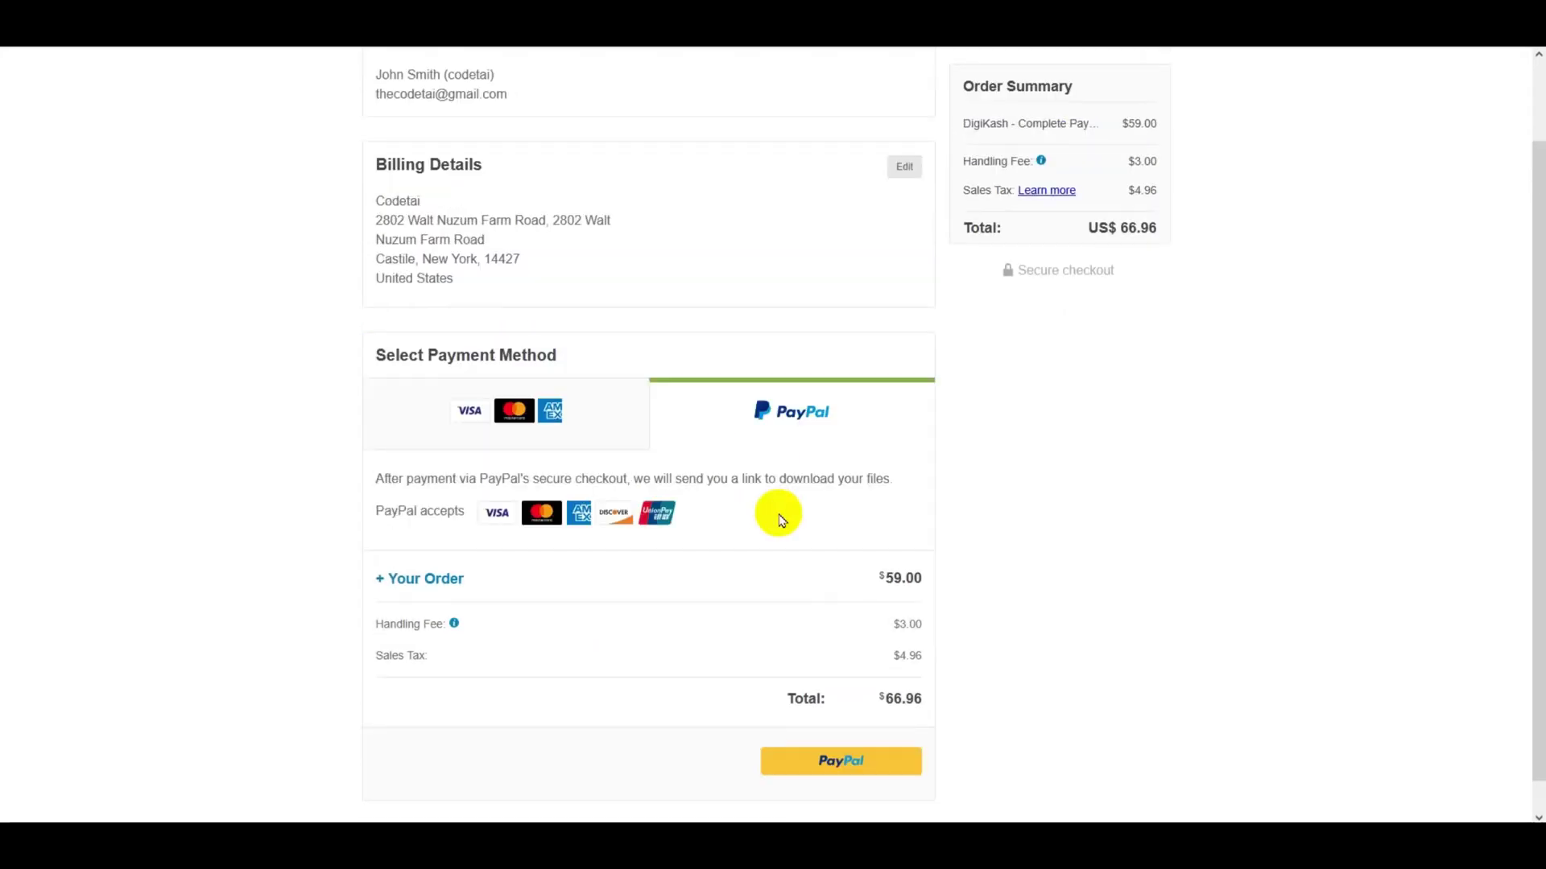
{"action": "scroll", "coordinate": [779, 519], "scroll_direction": "down", "scroll_amount": 1}
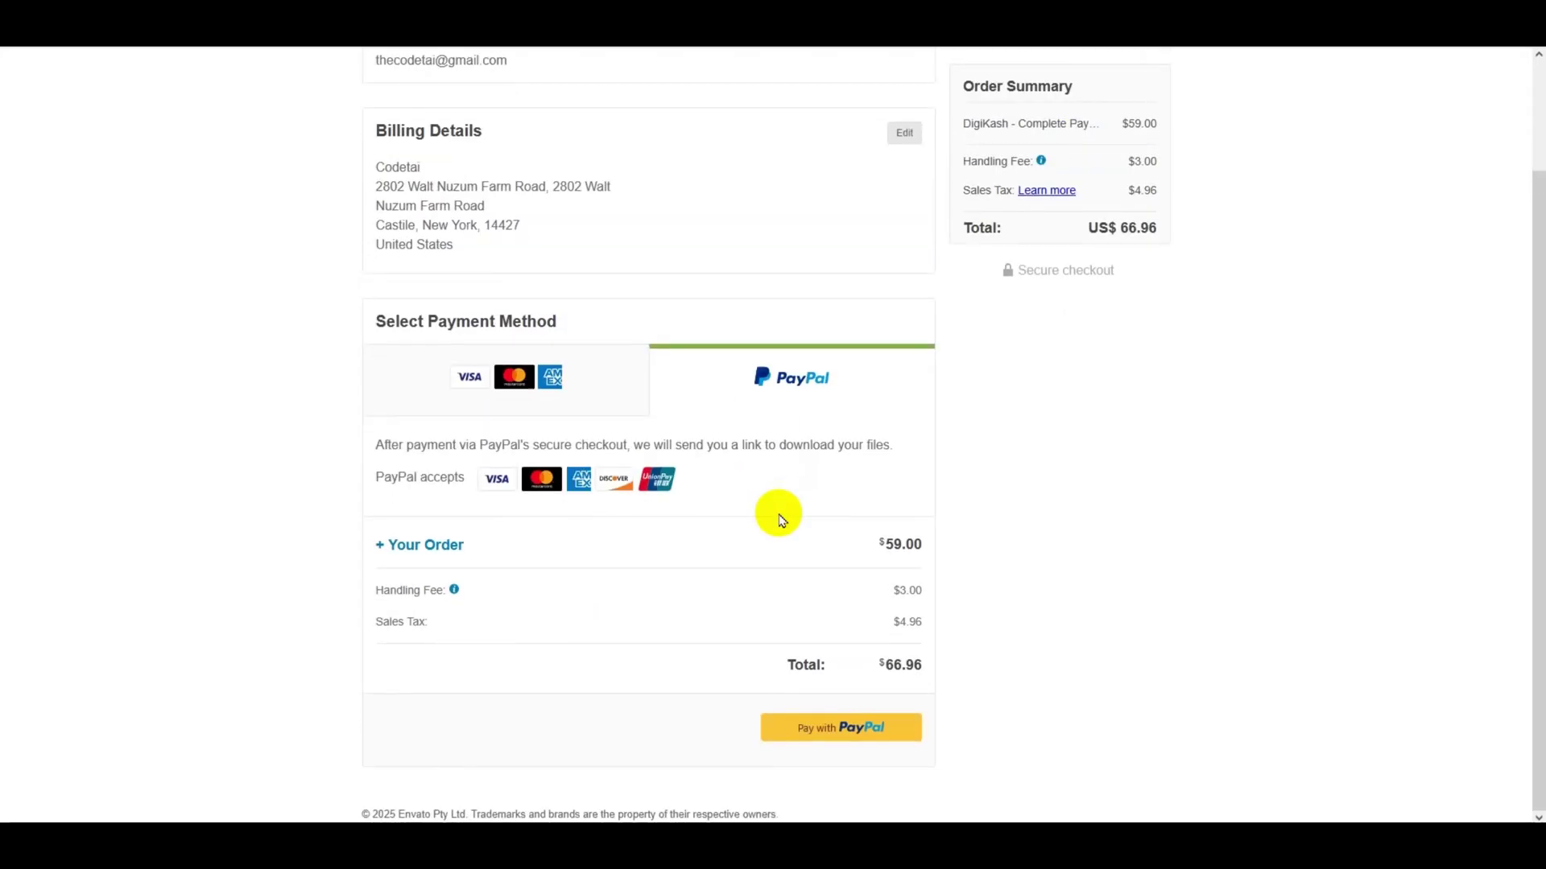
{"action": "left_click", "coordinate": [543, 391]}
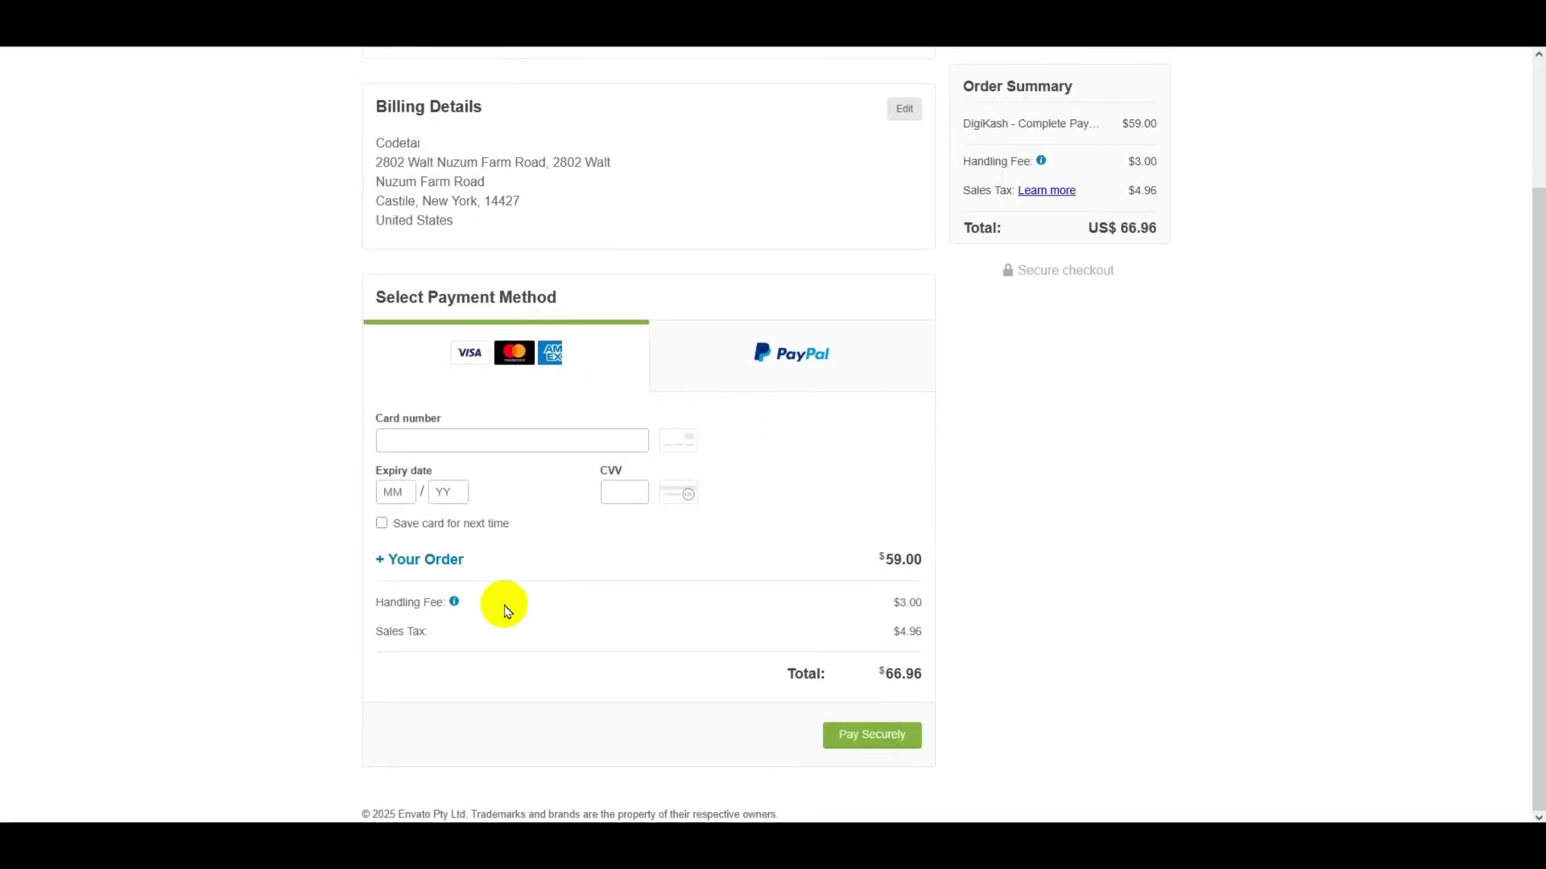
{"action": "right_click", "coordinate": [445, 440]}
{"action": "left_click", "coordinate": [473, 562]}
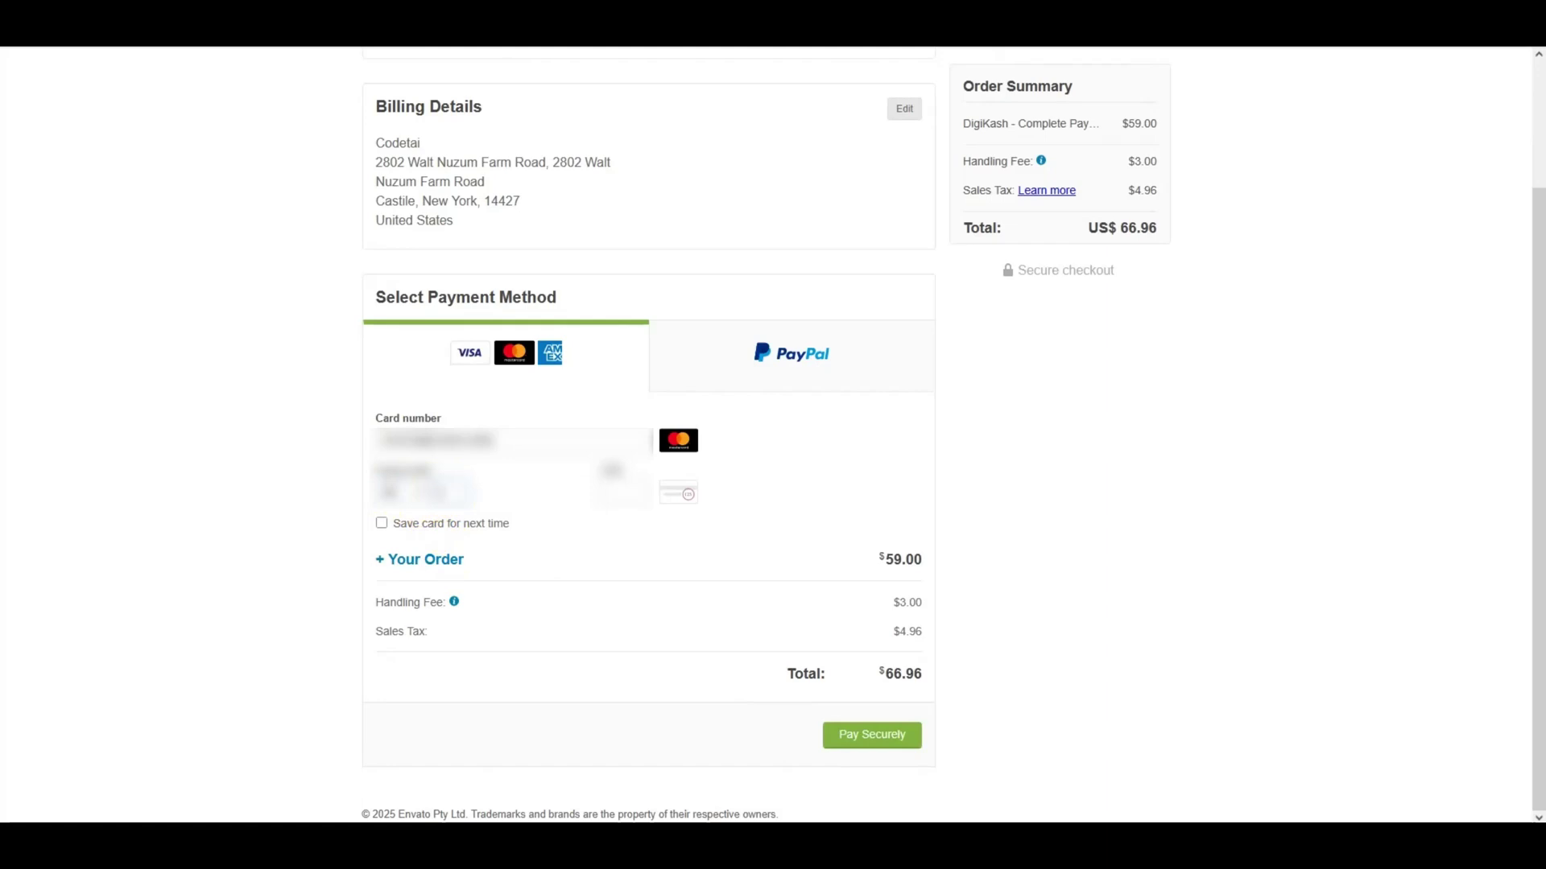
{"action": "type", "text": "28"}
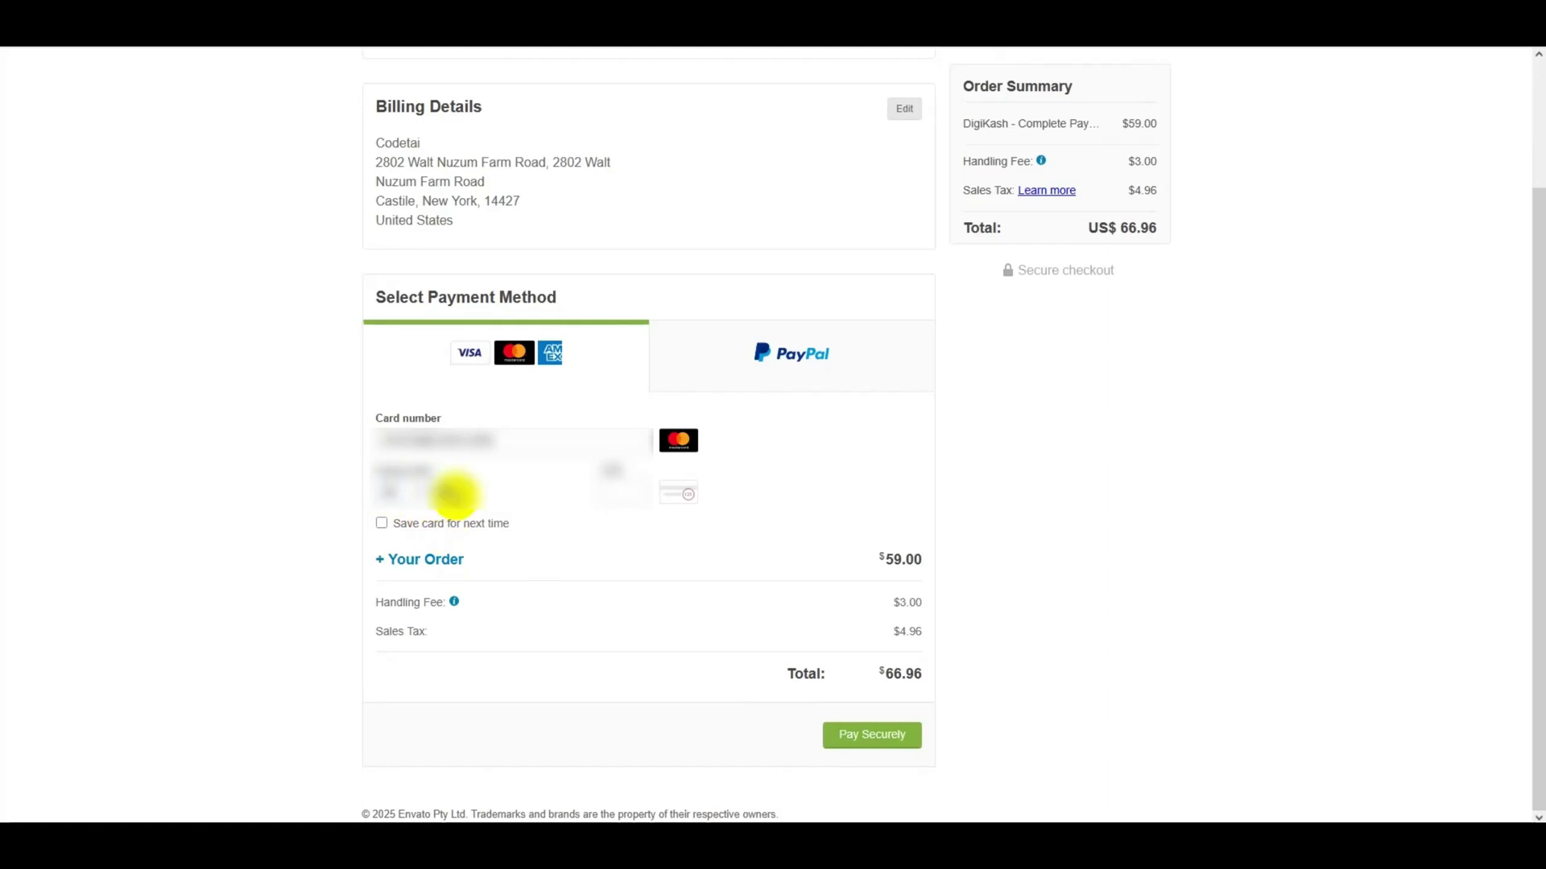
{"action": "left_click", "coordinate": [611, 491]}
{"action": "type", "text": "23"}
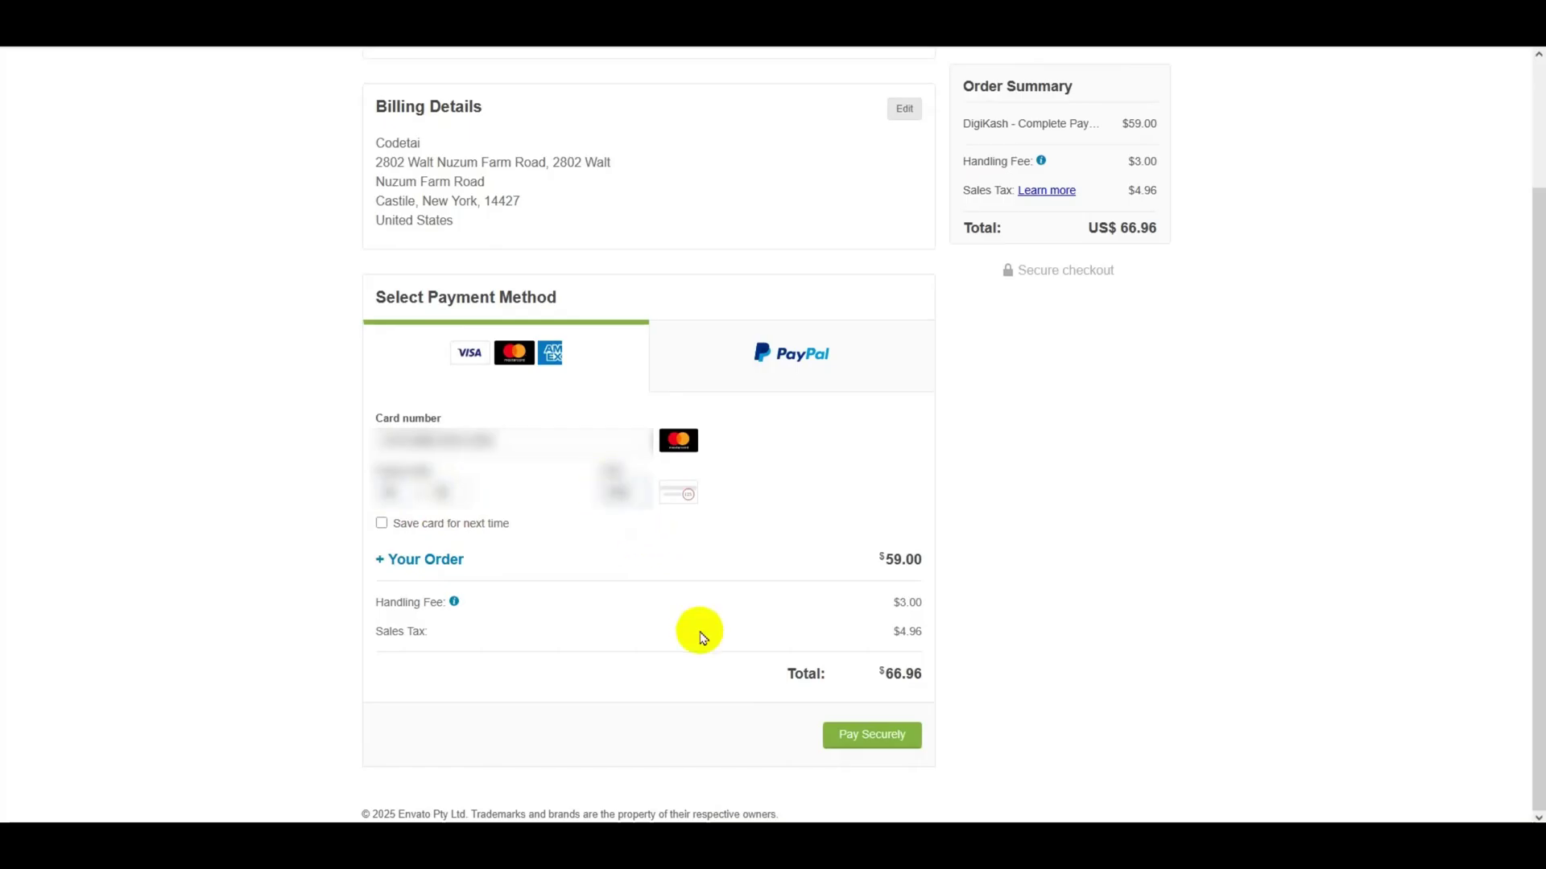
{"action": "left_click", "coordinate": [878, 751]}
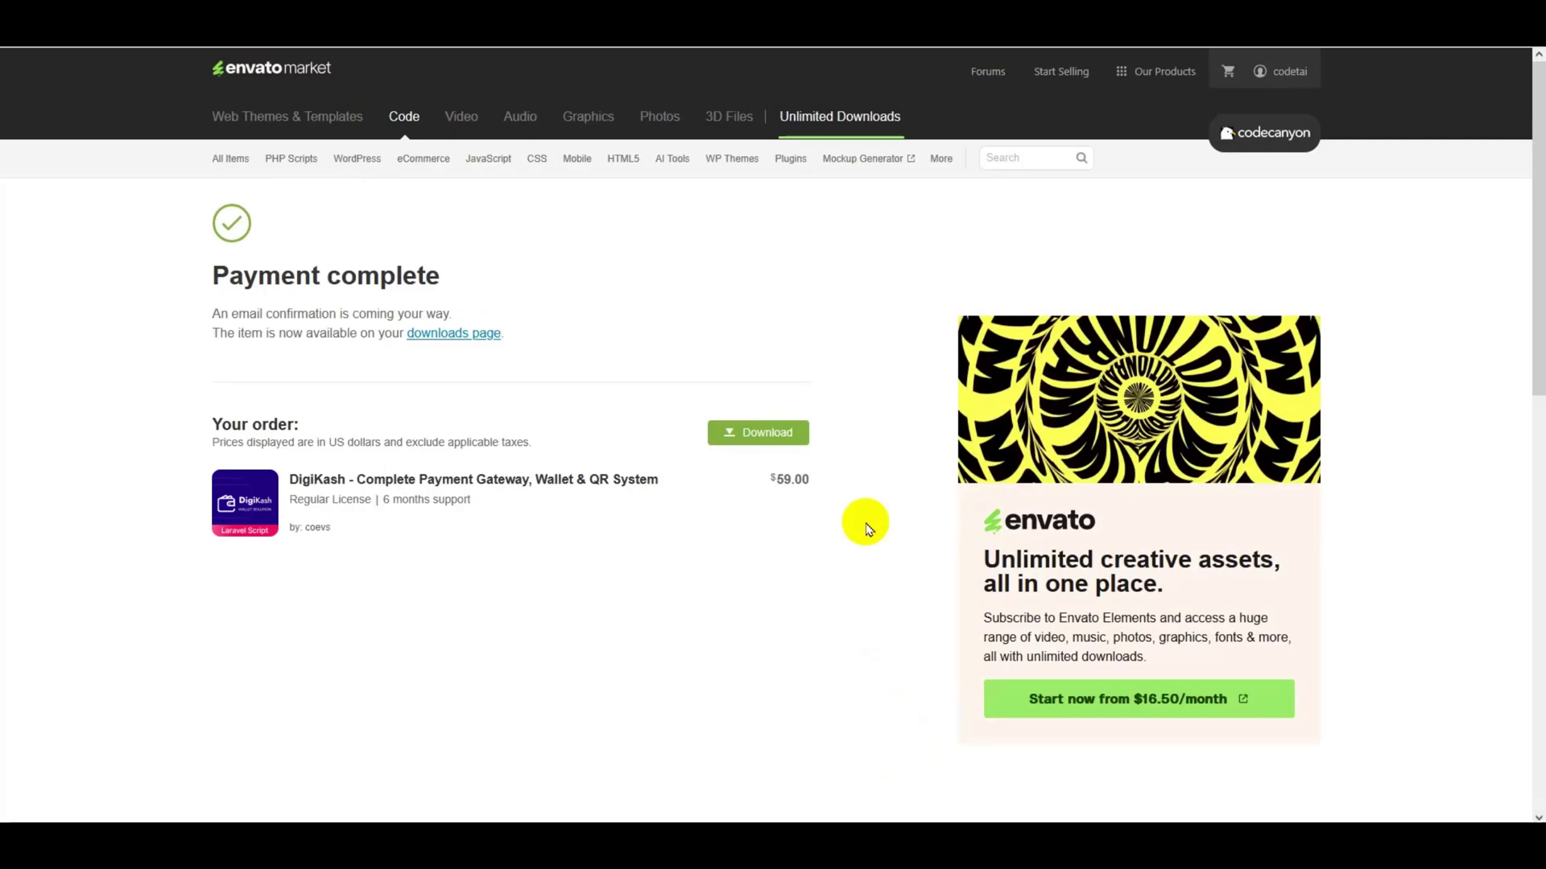
- Open the DigiKash download options from the account's Downloads page
{"action": "left_click", "coordinate": [1324, 89]}
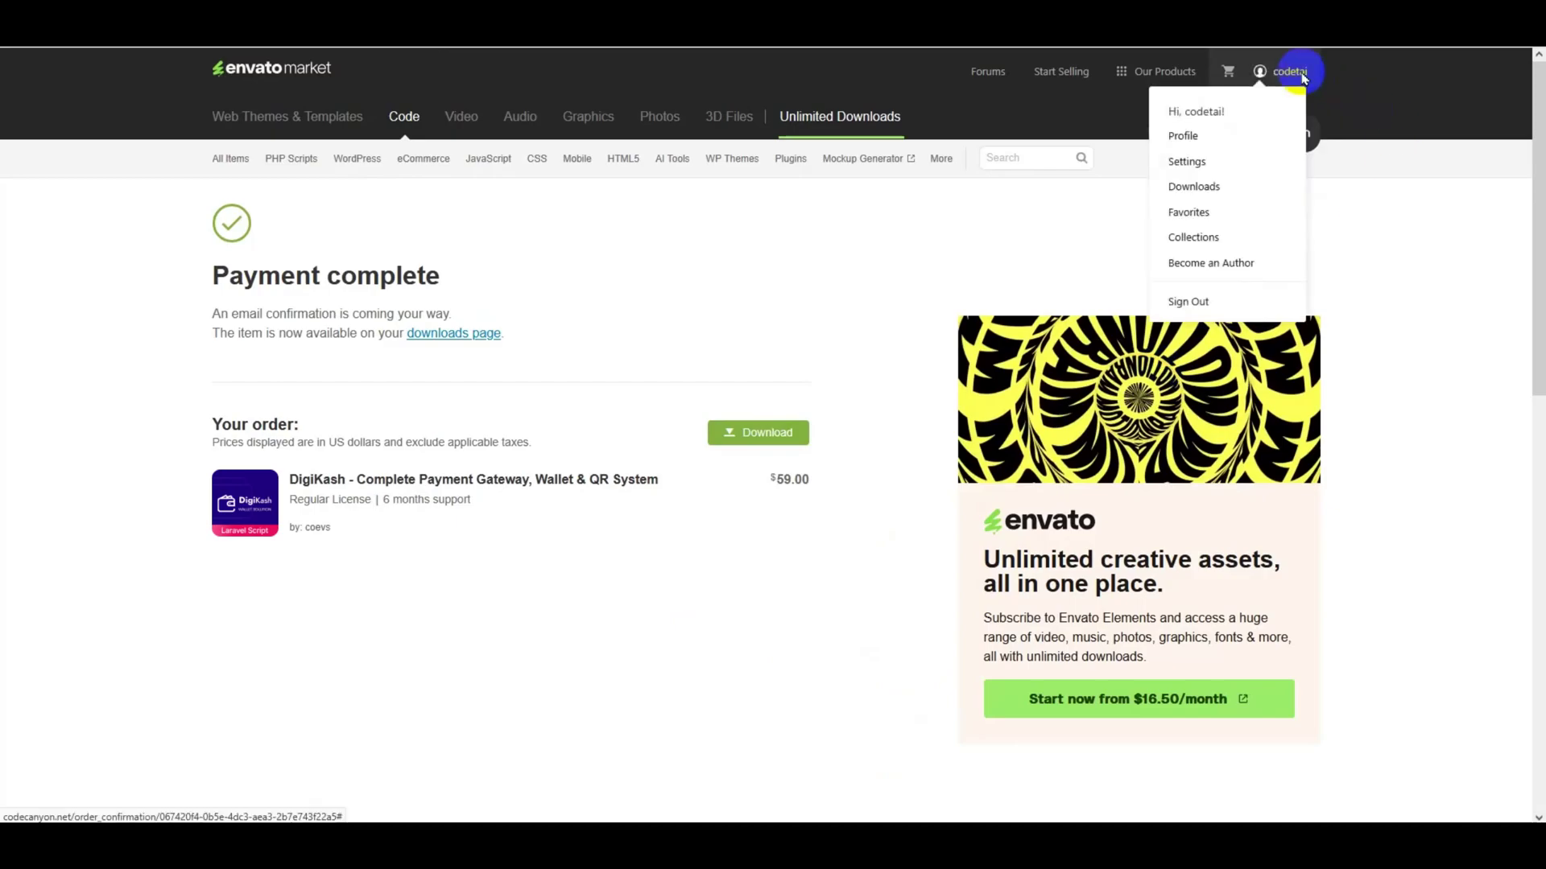
{"action": "left_click", "coordinate": [1194, 187]}
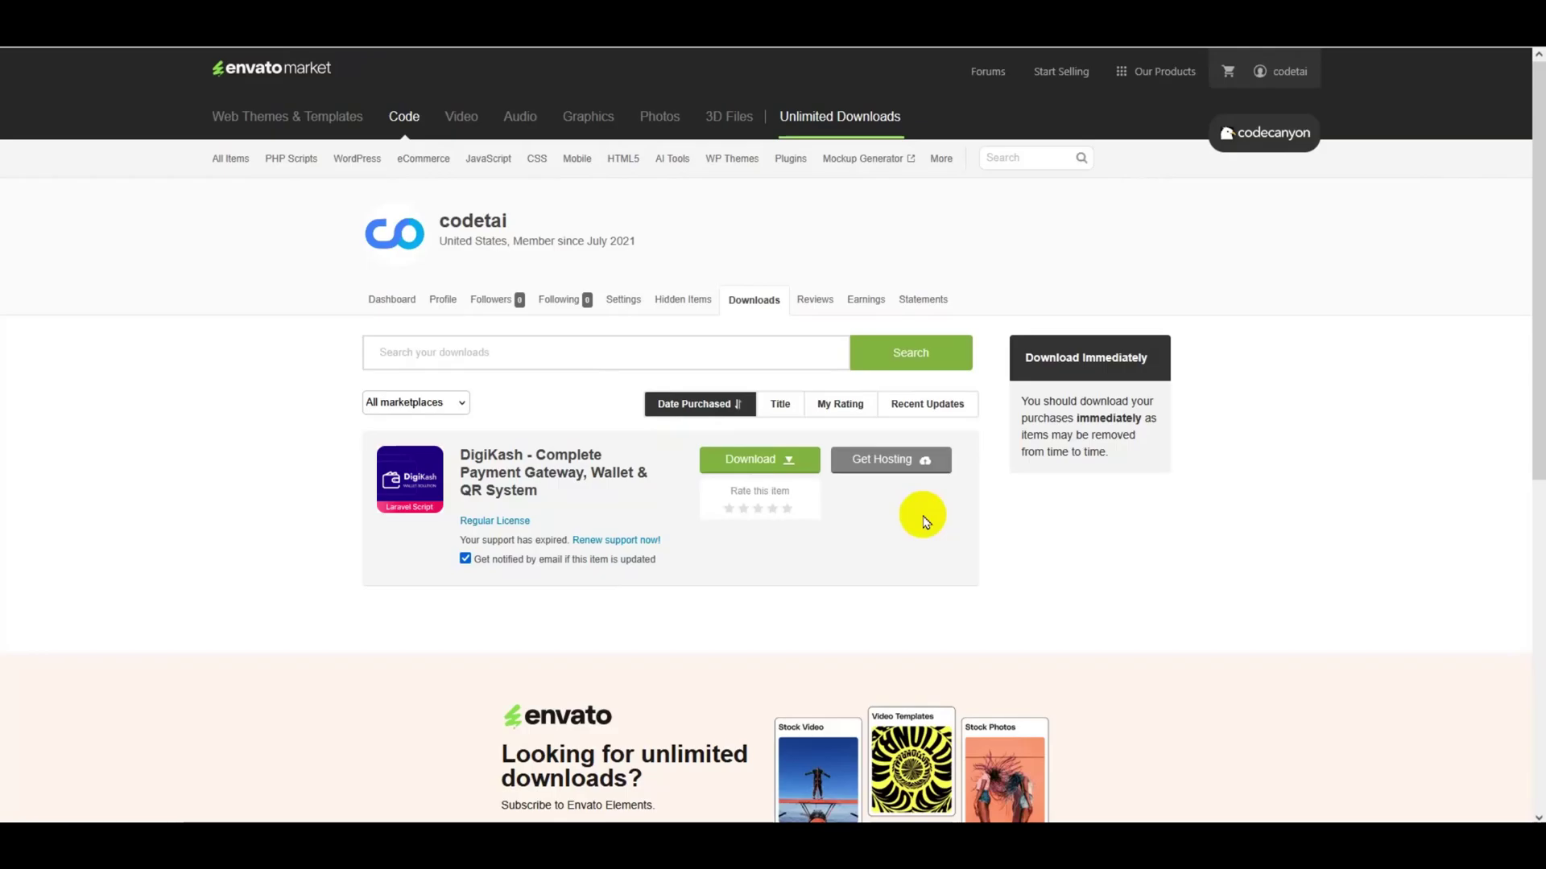
{"action": "left_click", "coordinate": [783, 456]}
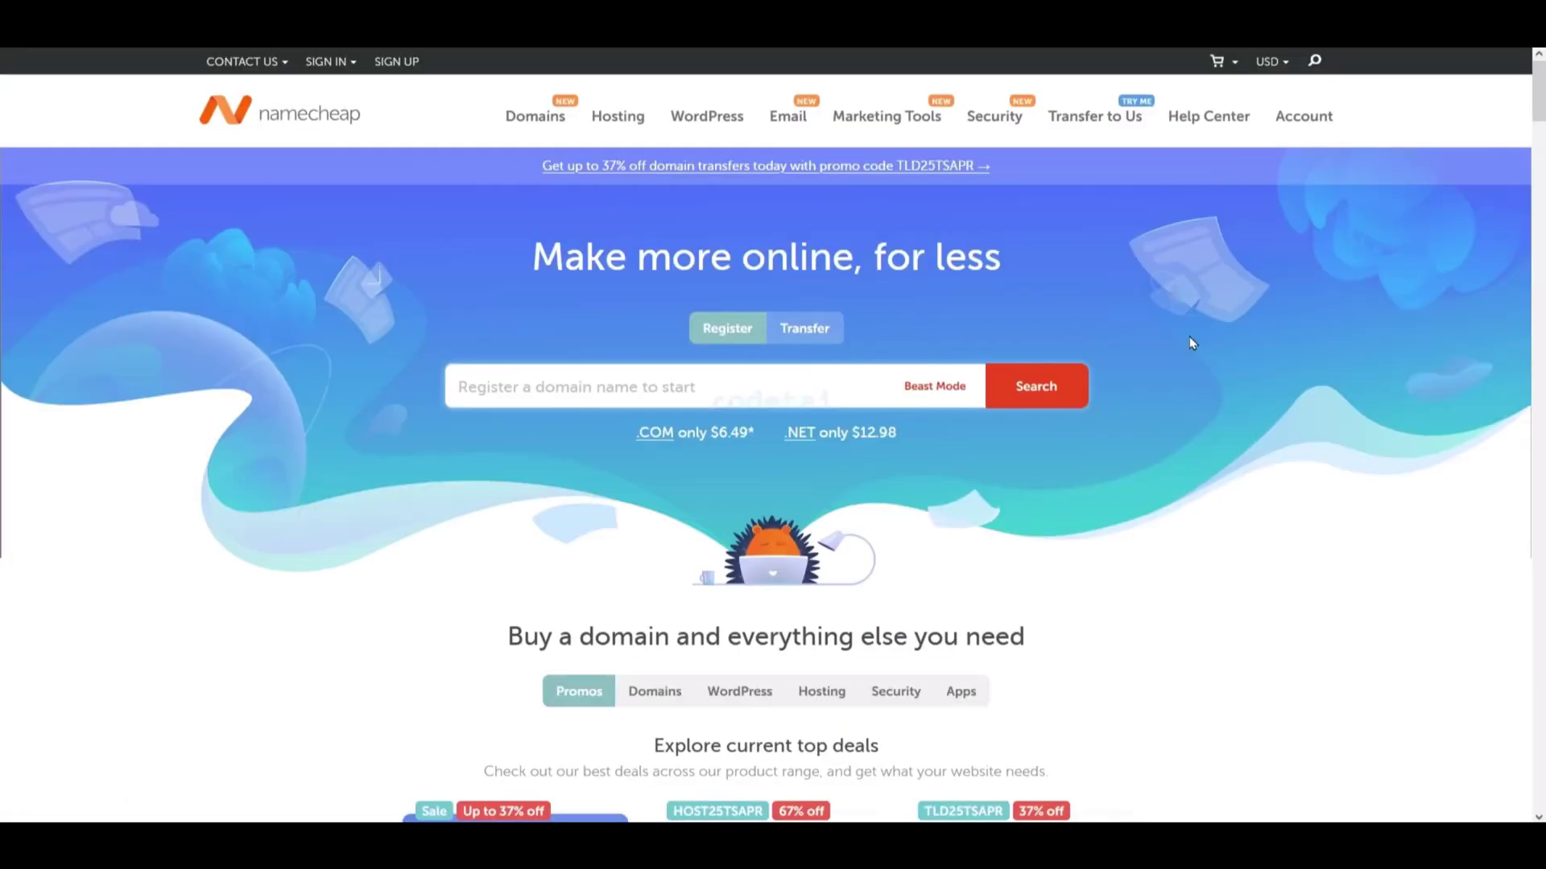
- Browse the Namecheap homepage deals, expanding the list with View more
{"action": "scroll", "coordinate": [1190, 338], "scroll_direction": "down", "scroll_amount": 1}
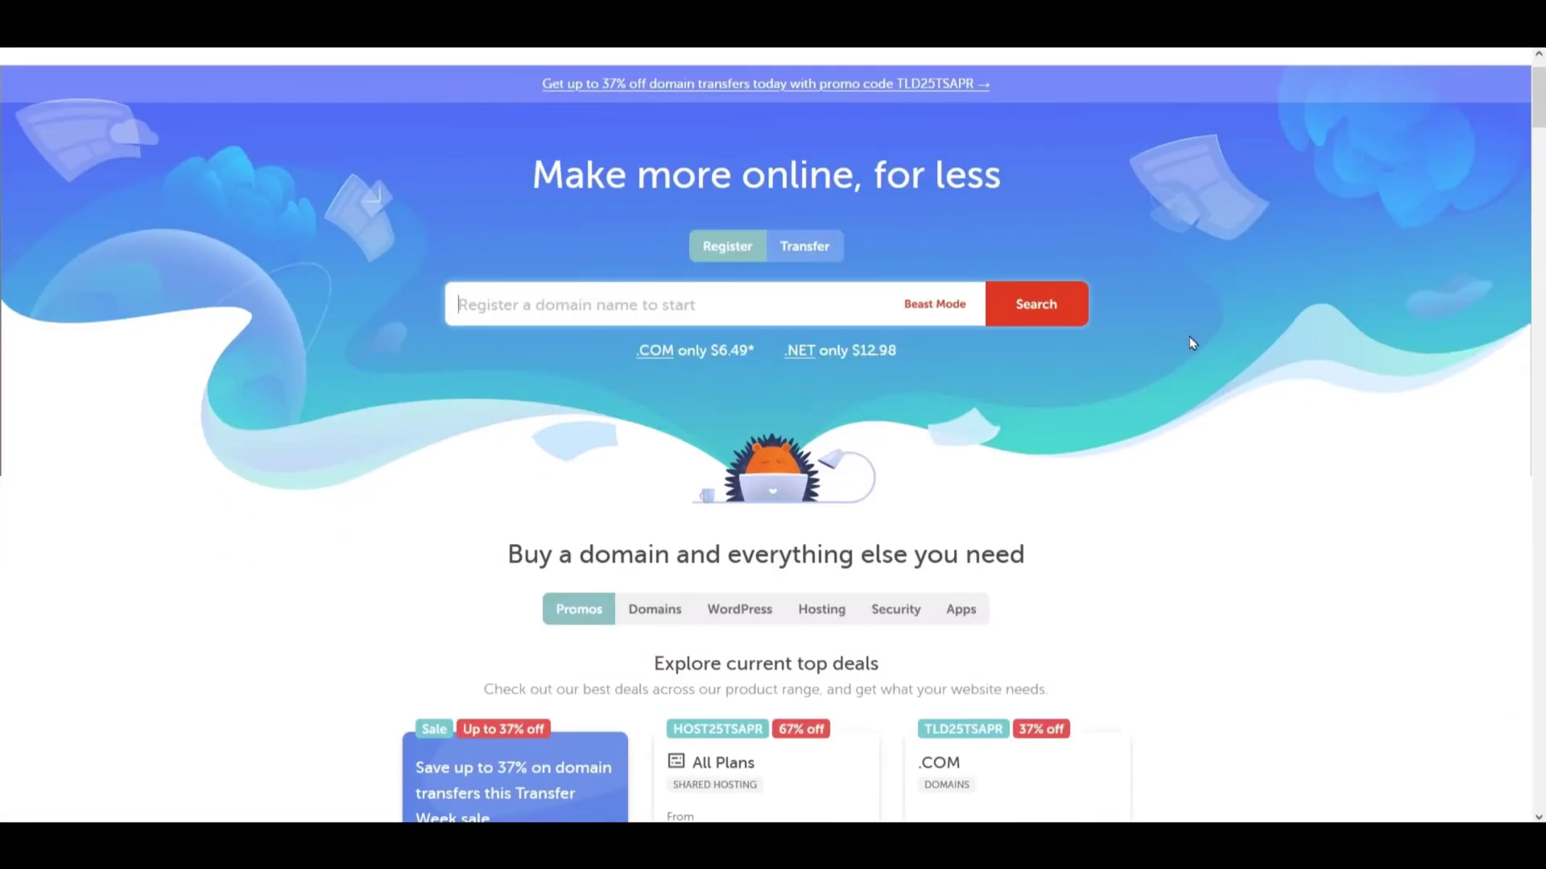
{"action": "scroll", "coordinate": [1190, 338], "scroll_direction": "down", "scroll_amount": 3}
{"action": "scroll", "coordinate": [764, 493], "scroll_direction": "down", "scroll_amount": 6}
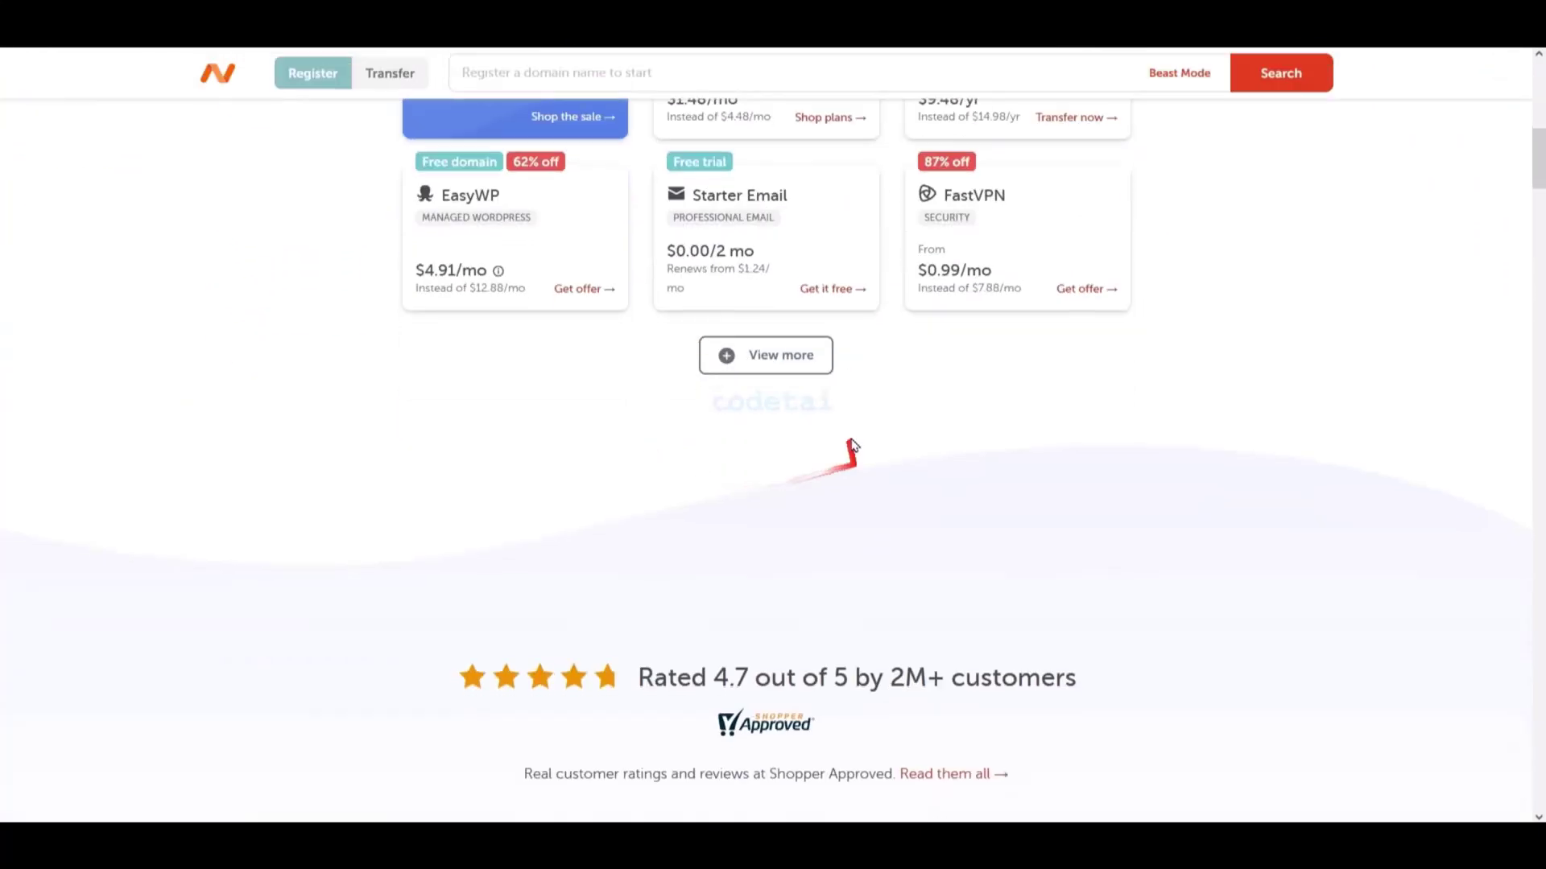
{"action": "left_click", "coordinate": [804, 358]}
{"action": "scroll", "coordinate": [655, 455], "scroll_direction": "down", "scroll_amount": 2}
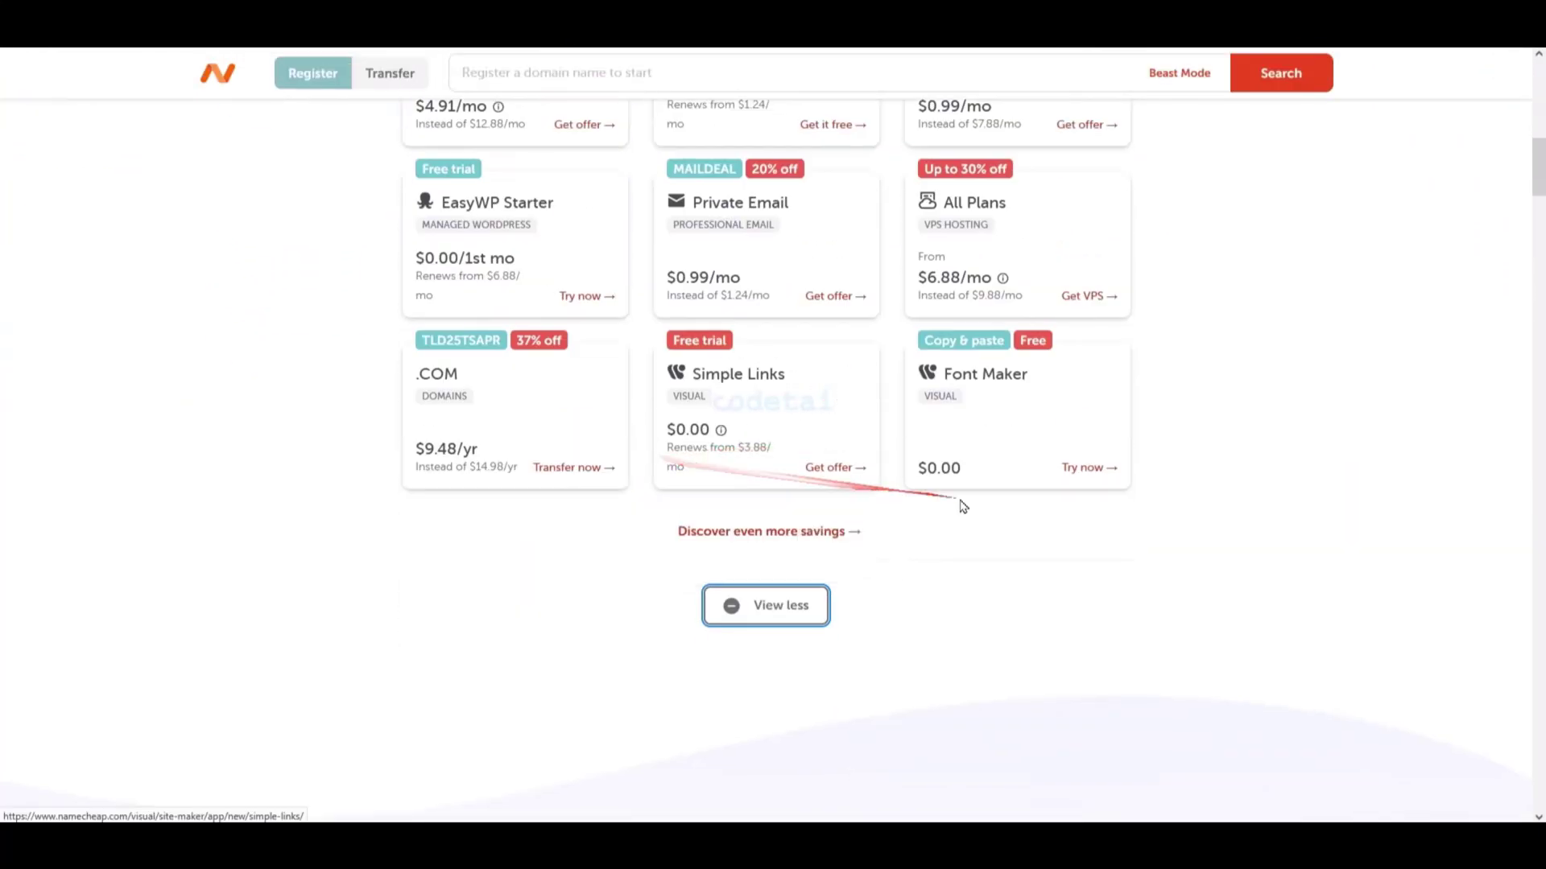
{"action": "scroll", "coordinate": [1031, 523], "scroll_direction": "down", "scroll_amount": 2}
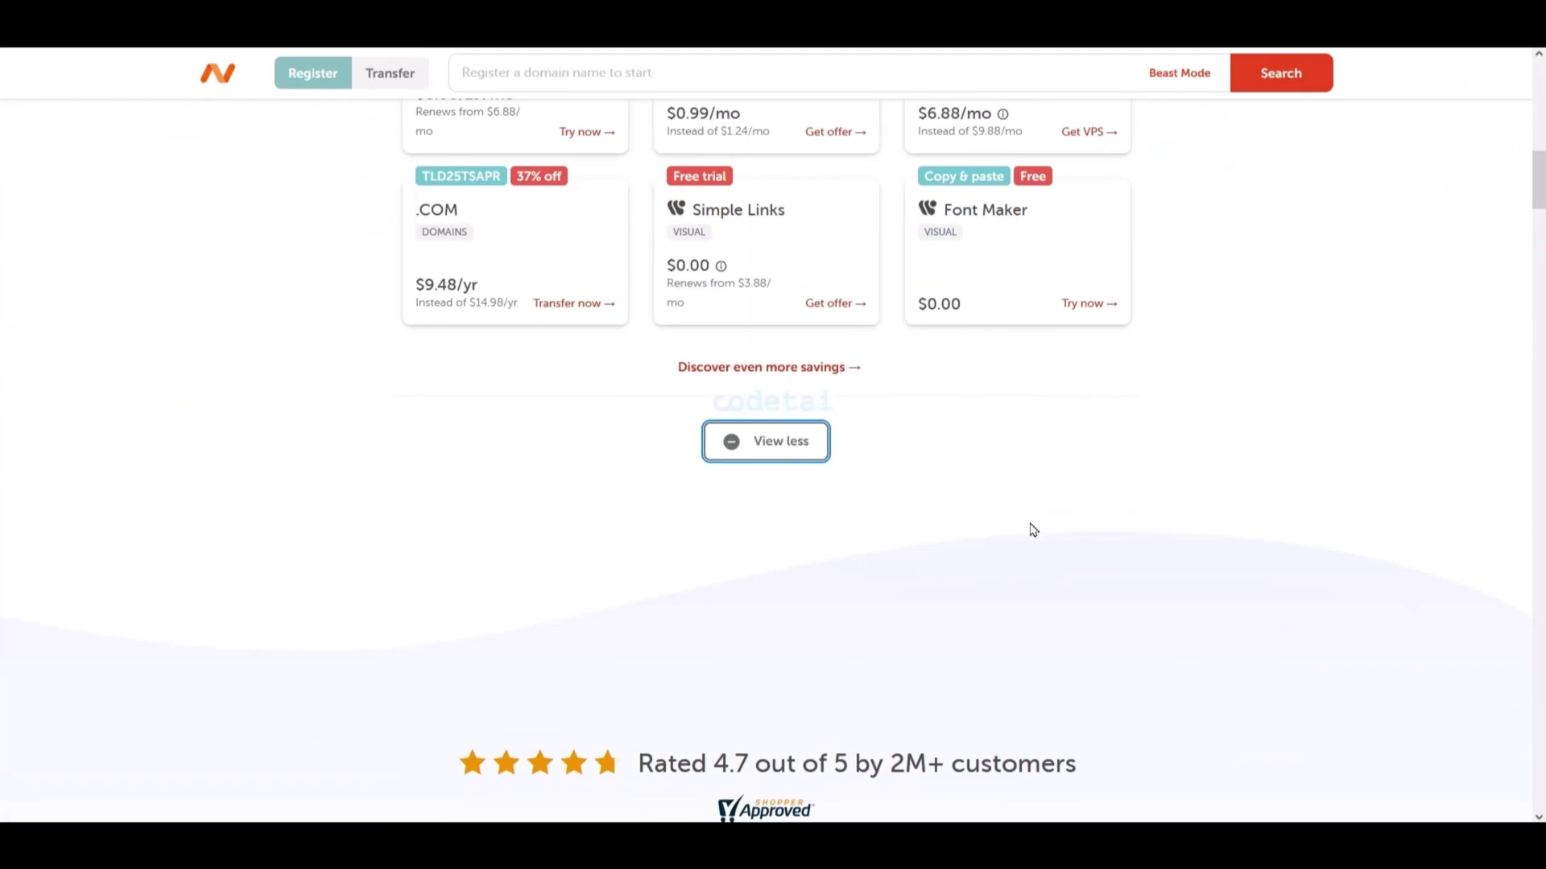
{"action": "scroll", "coordinate": [1034, 529], "scroll_direction": "down", "scroll_amount": 1}
{"action": "scroll", "coordinate": [1121, 525], "scroll_direction": "down", "scroll_amount": 6}
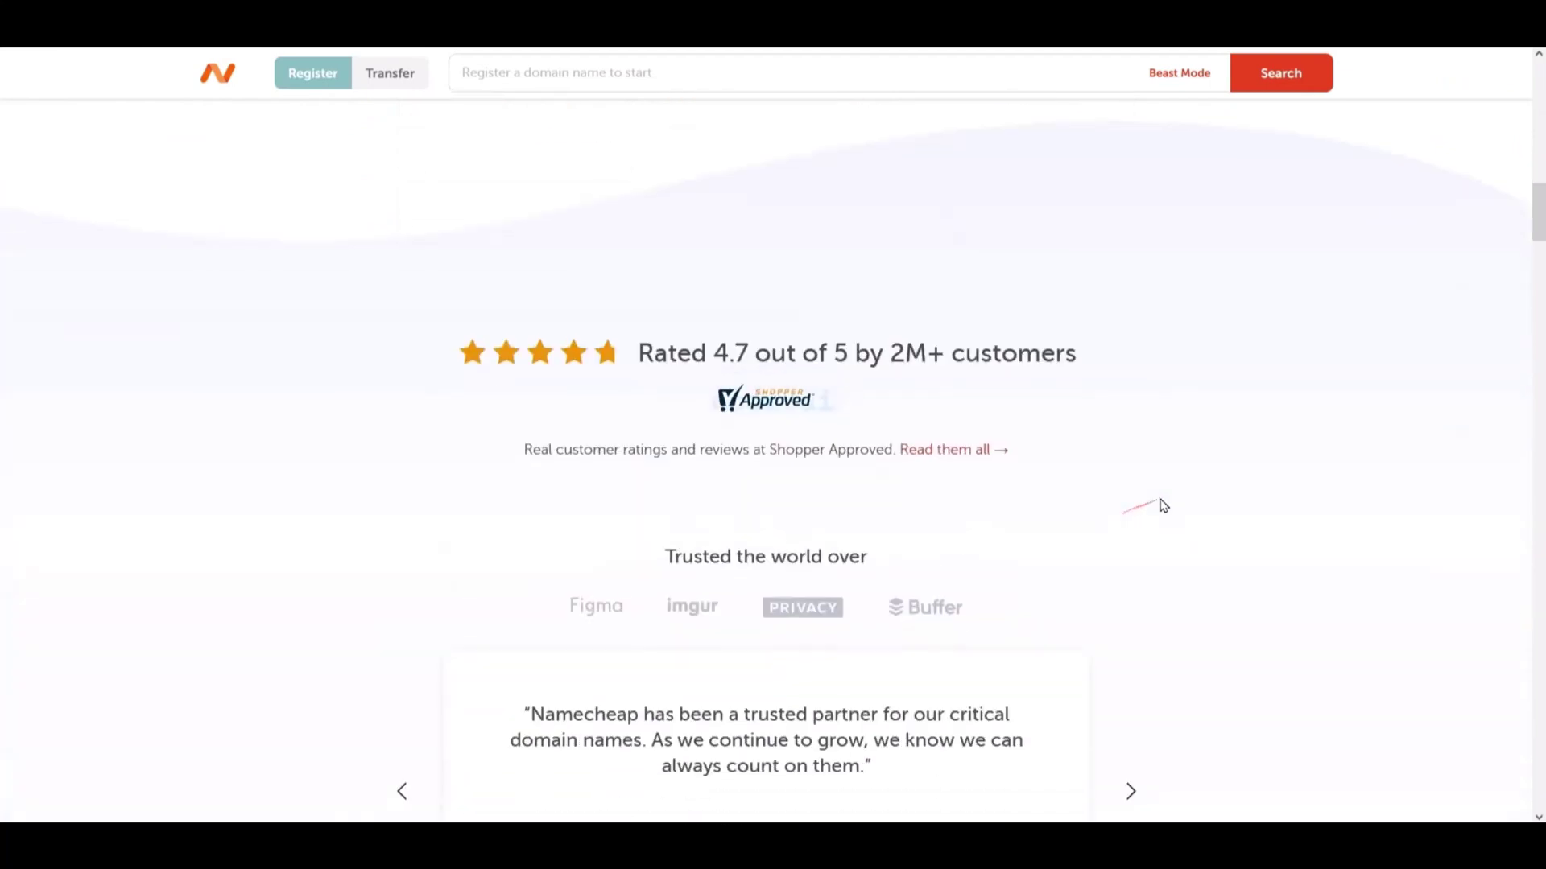
{"action": "scroll", "coordinate": [1175, 505], "scroll_direction": "down", "scroll_amount": 8}
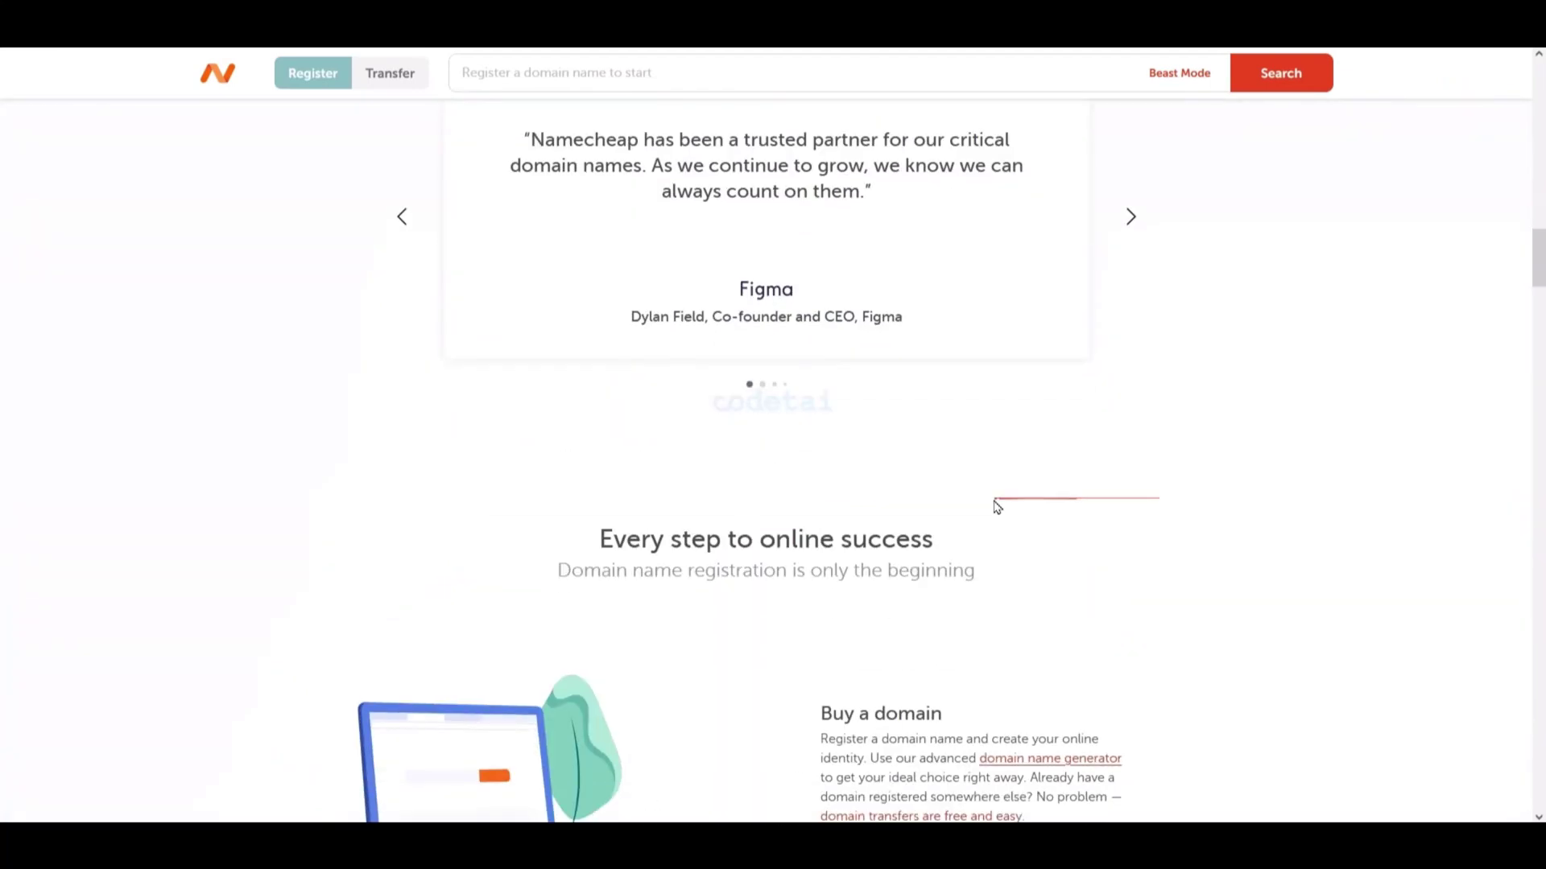
{"action": "scroll", "coordinate": [1198, 512], "scroll_direction": "down", "scroll_amount": 12}
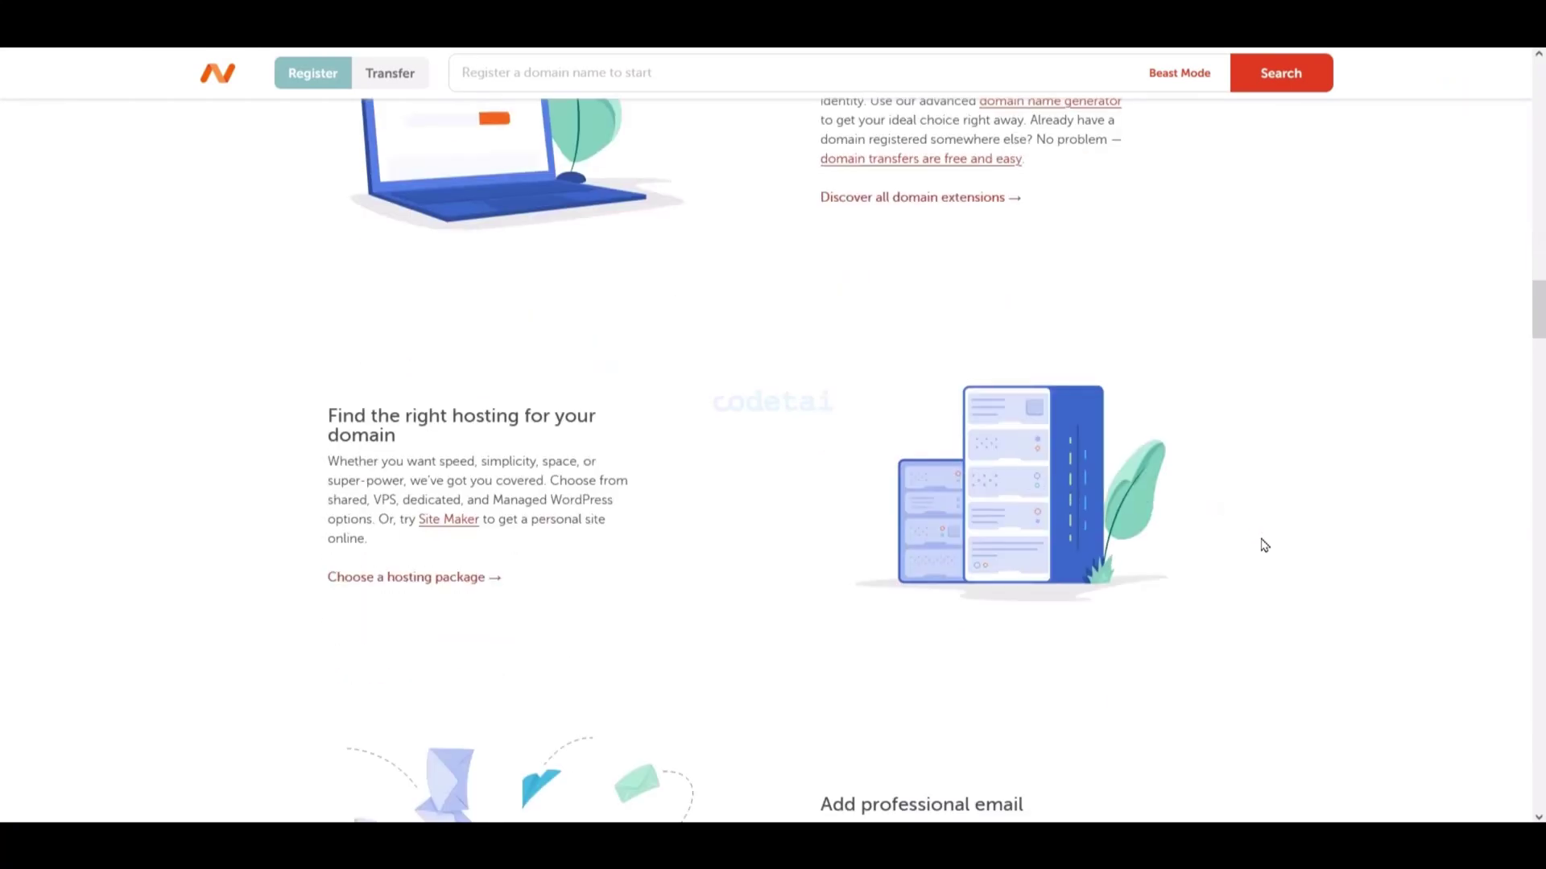
{"action": "scroll", "coordinate": [1225, 551], "scroll_direction": "down", "scroll_amount": 11}
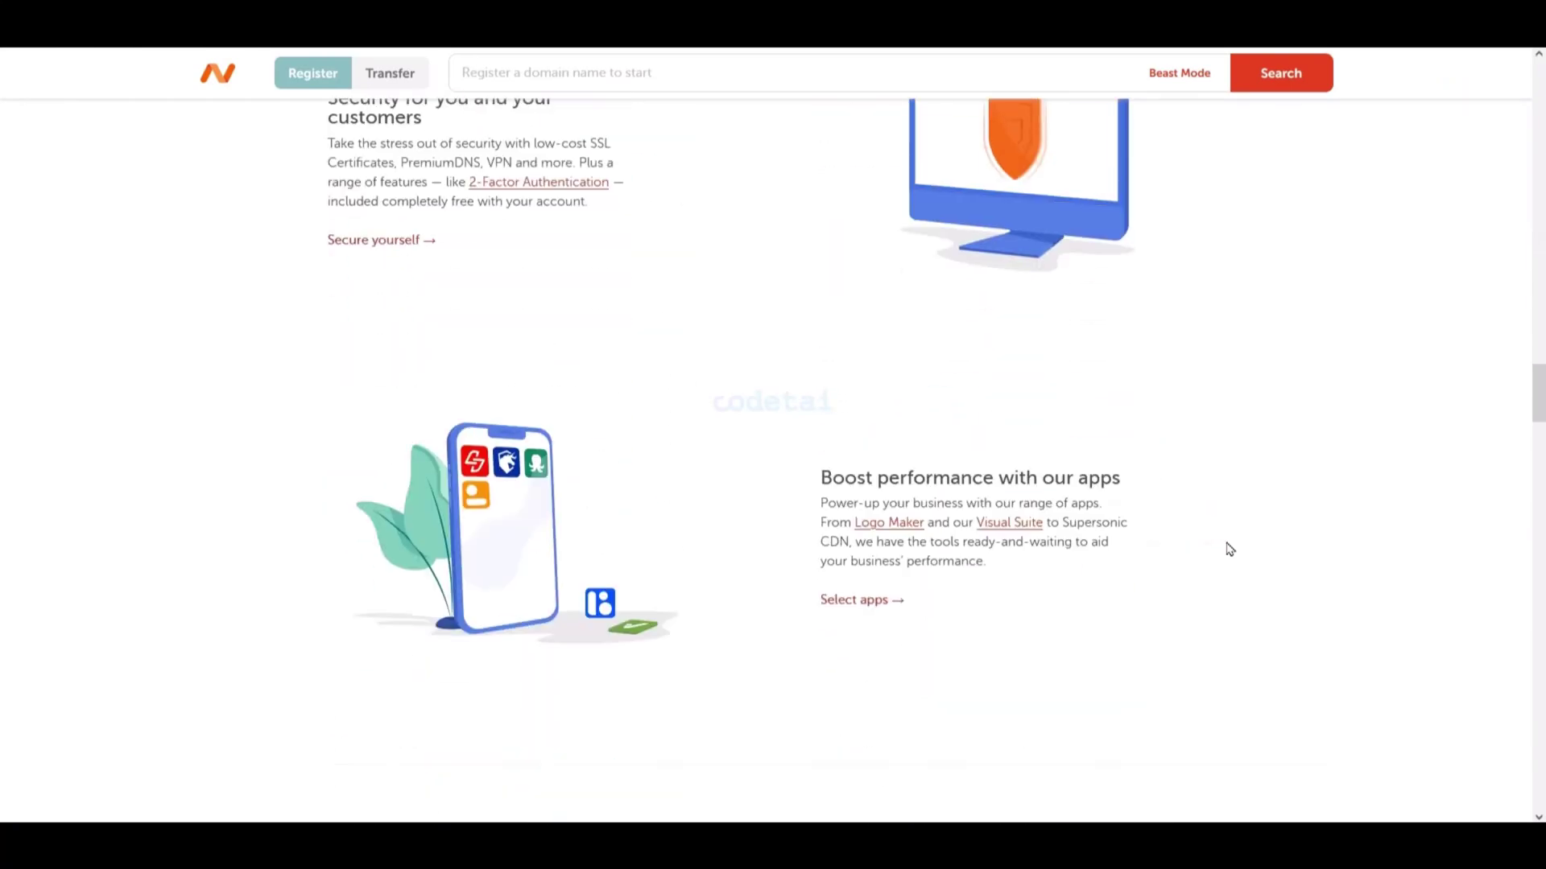
{"action": "scroll", "coordinate": [1229, 549], "scroll_direction": "down", "scroll_amount": 14}
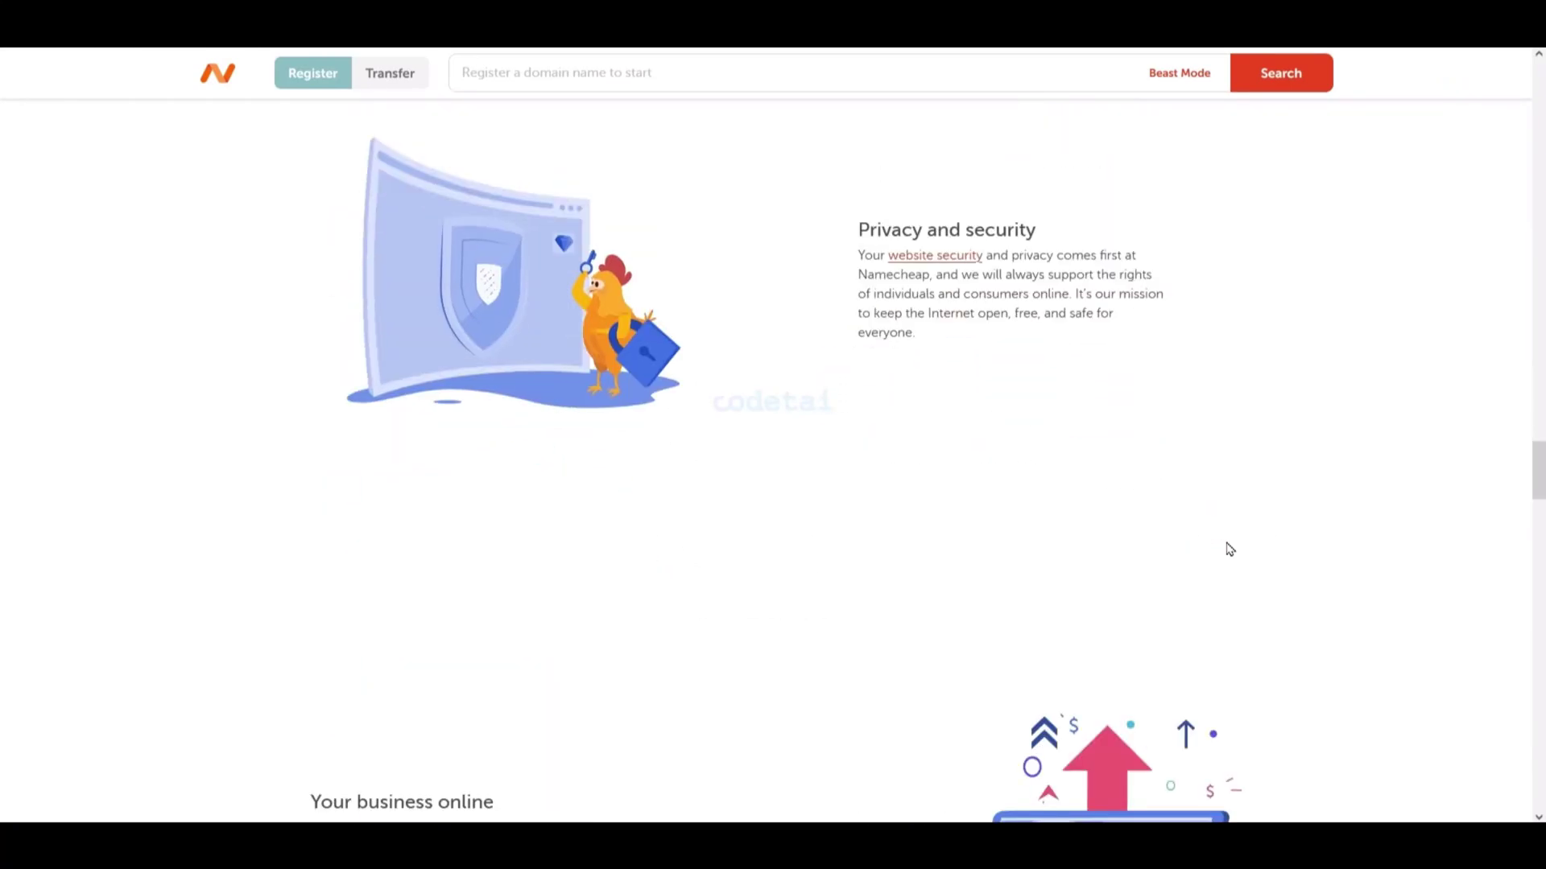
{"action": "scroll", "coordinate": [1229, 549], "scroll_direction": "down", "scroll_amount": 13}
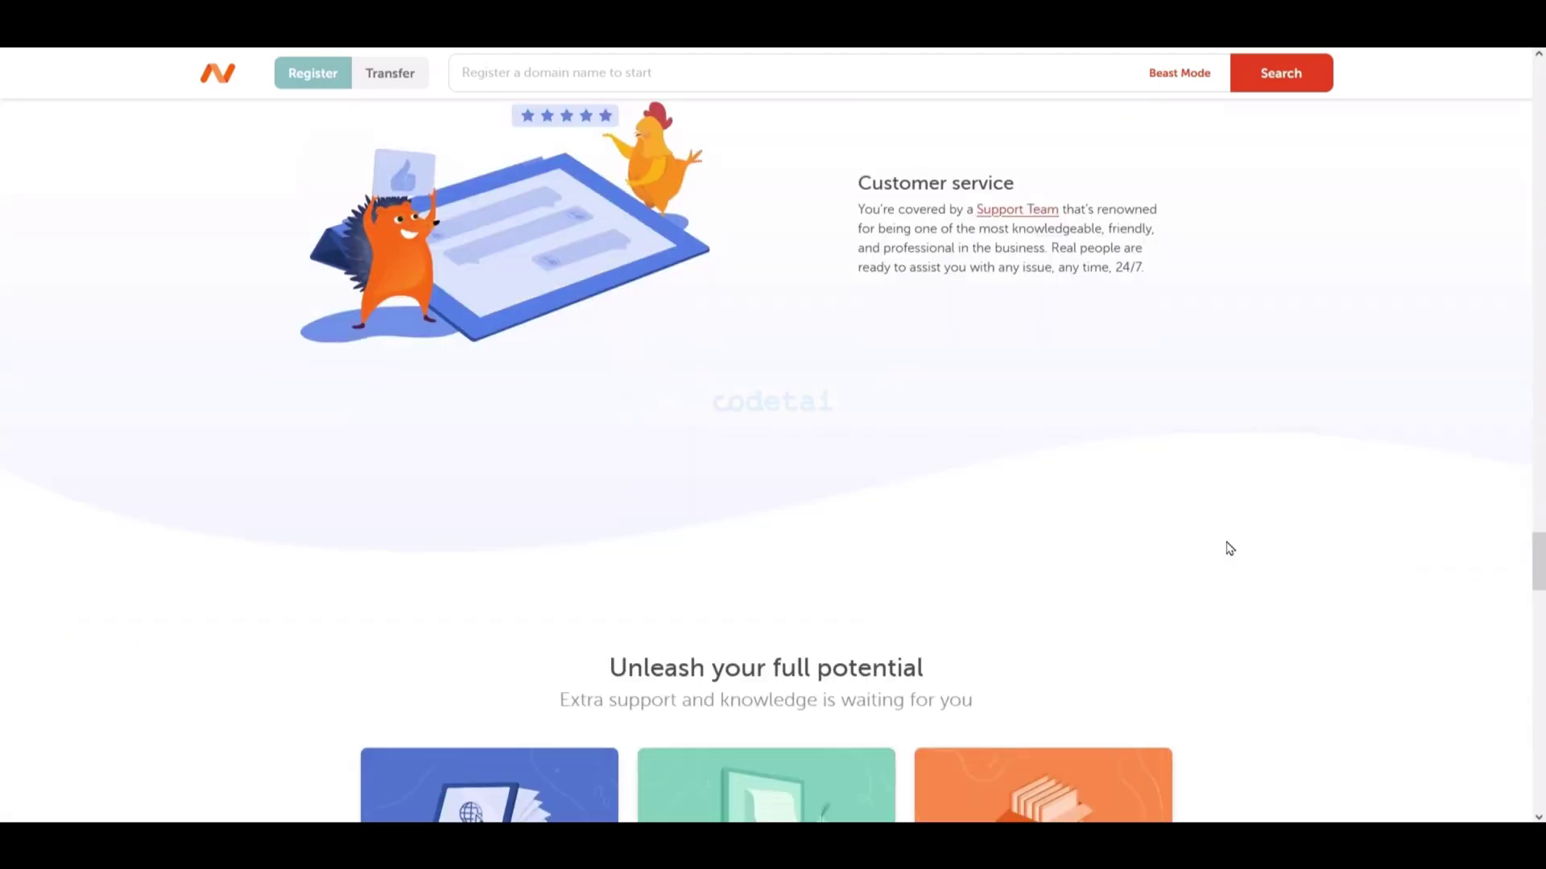
{"action": "scroll", "coordinate": [1230, 548], "scroll_direction": "down", "scroll_amount": 14}
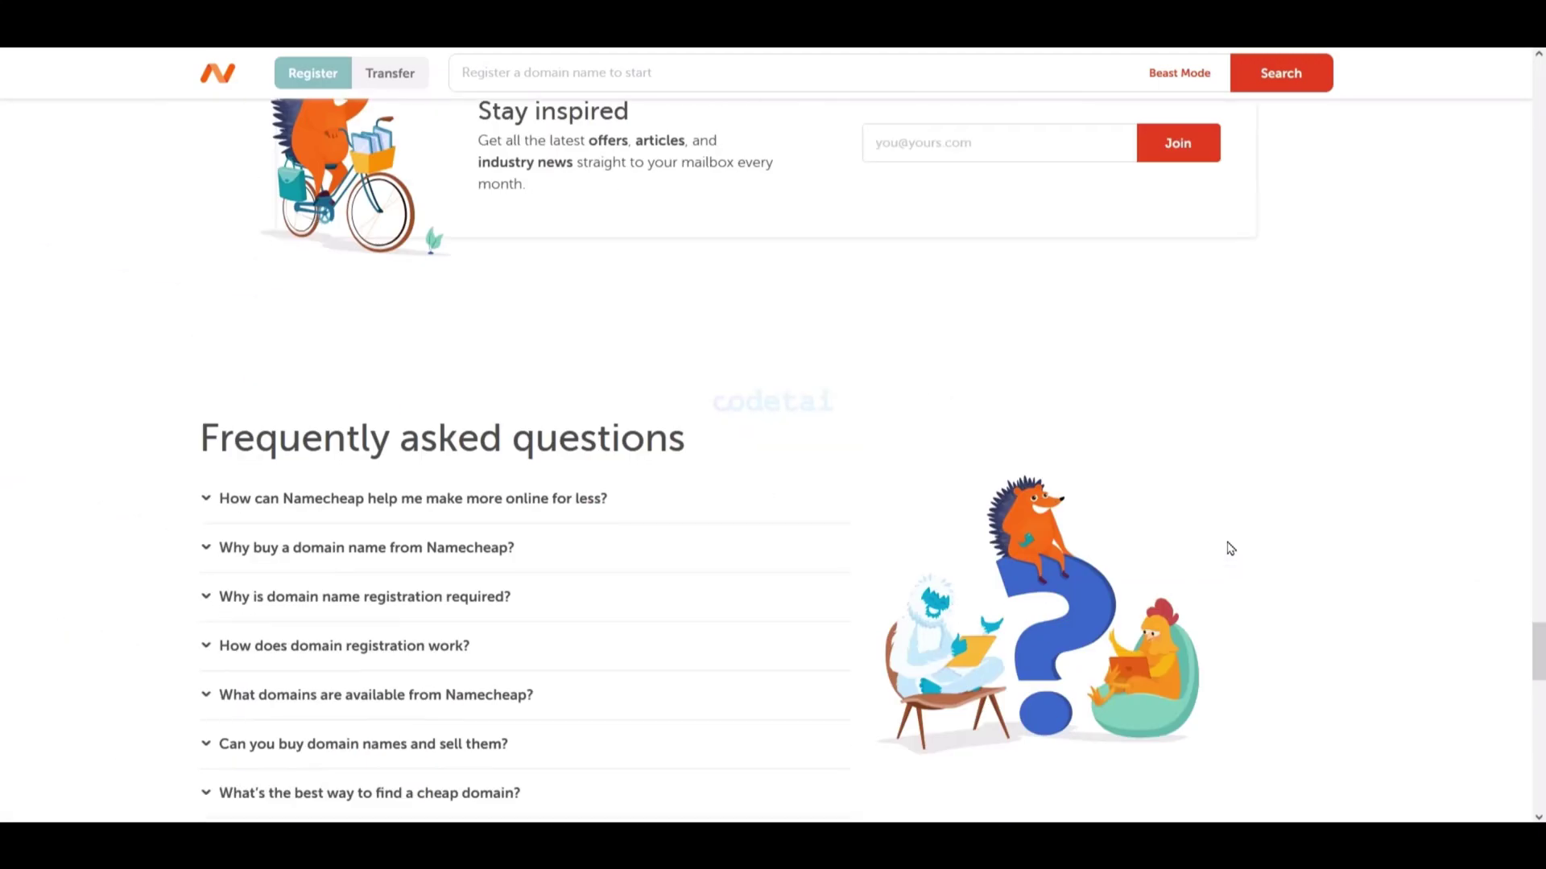
{"action": "scroll", "coordinate": [1230, 548], "scroll_direction": "down", "scroll_amount": 11}
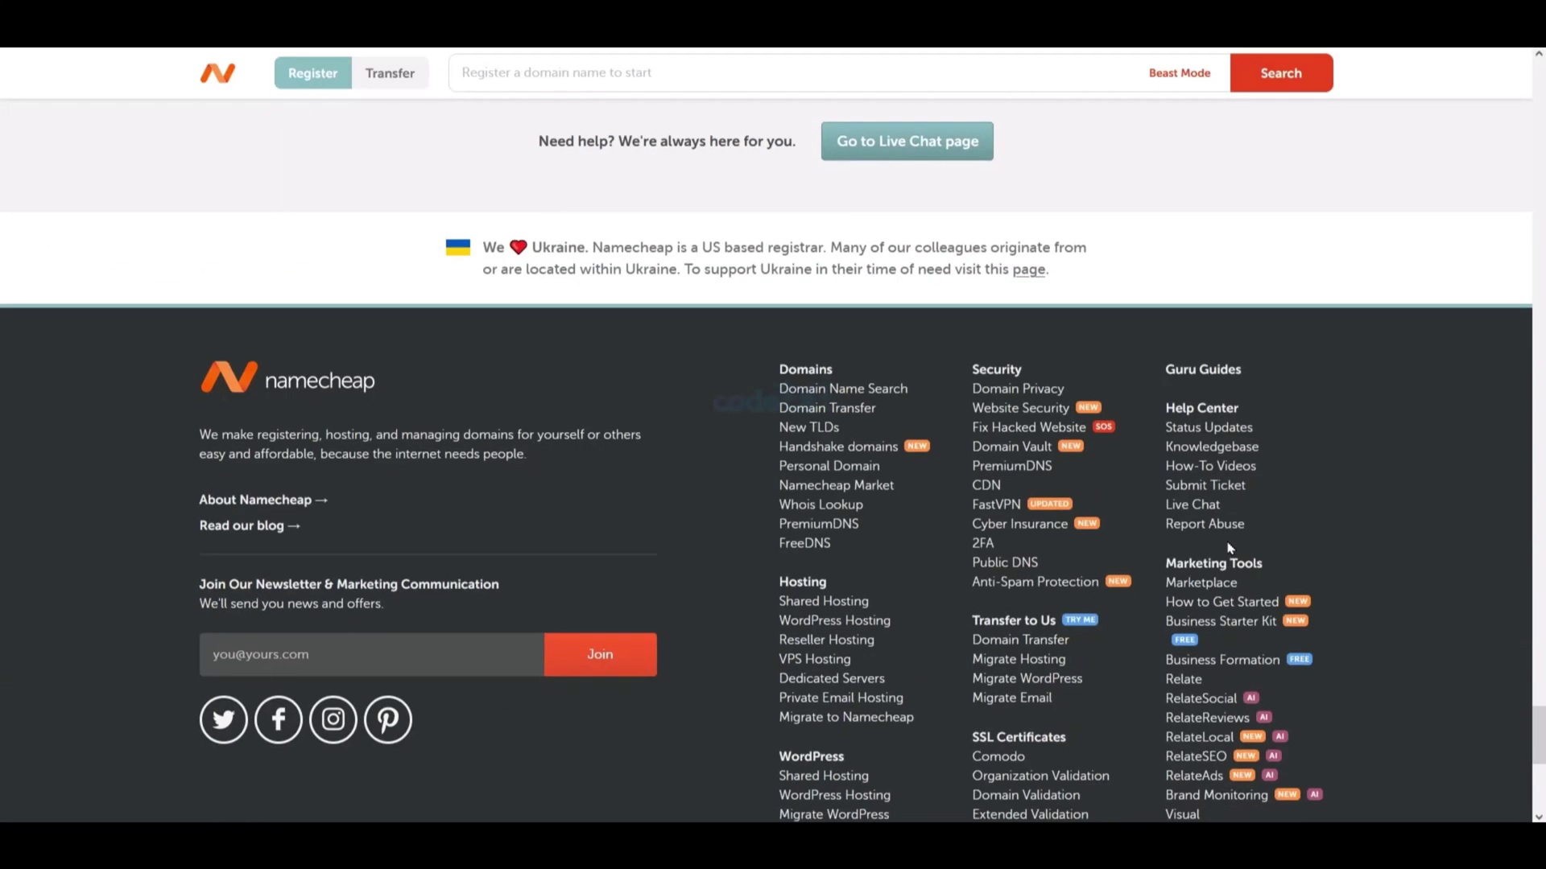
{"action": "scroll", "coordinate": [1229, 549], "scroll_direction": "down", "scroll_amount": 2}
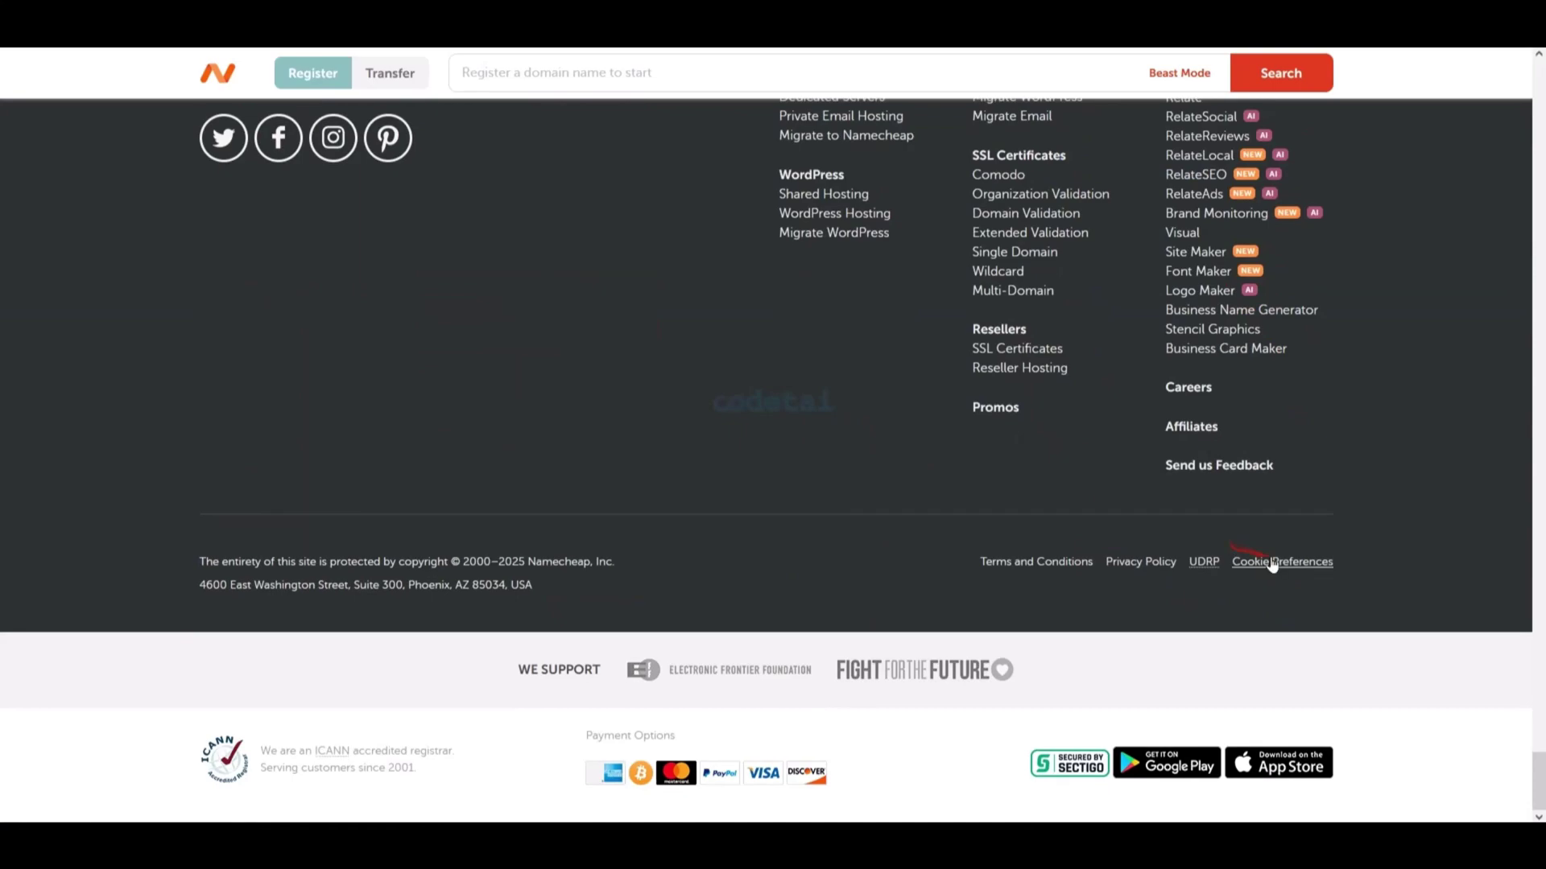
{"action": "scroll", "coordinate": [1272, 566], "scroll_direction": "up", "scroll_amount": 13}
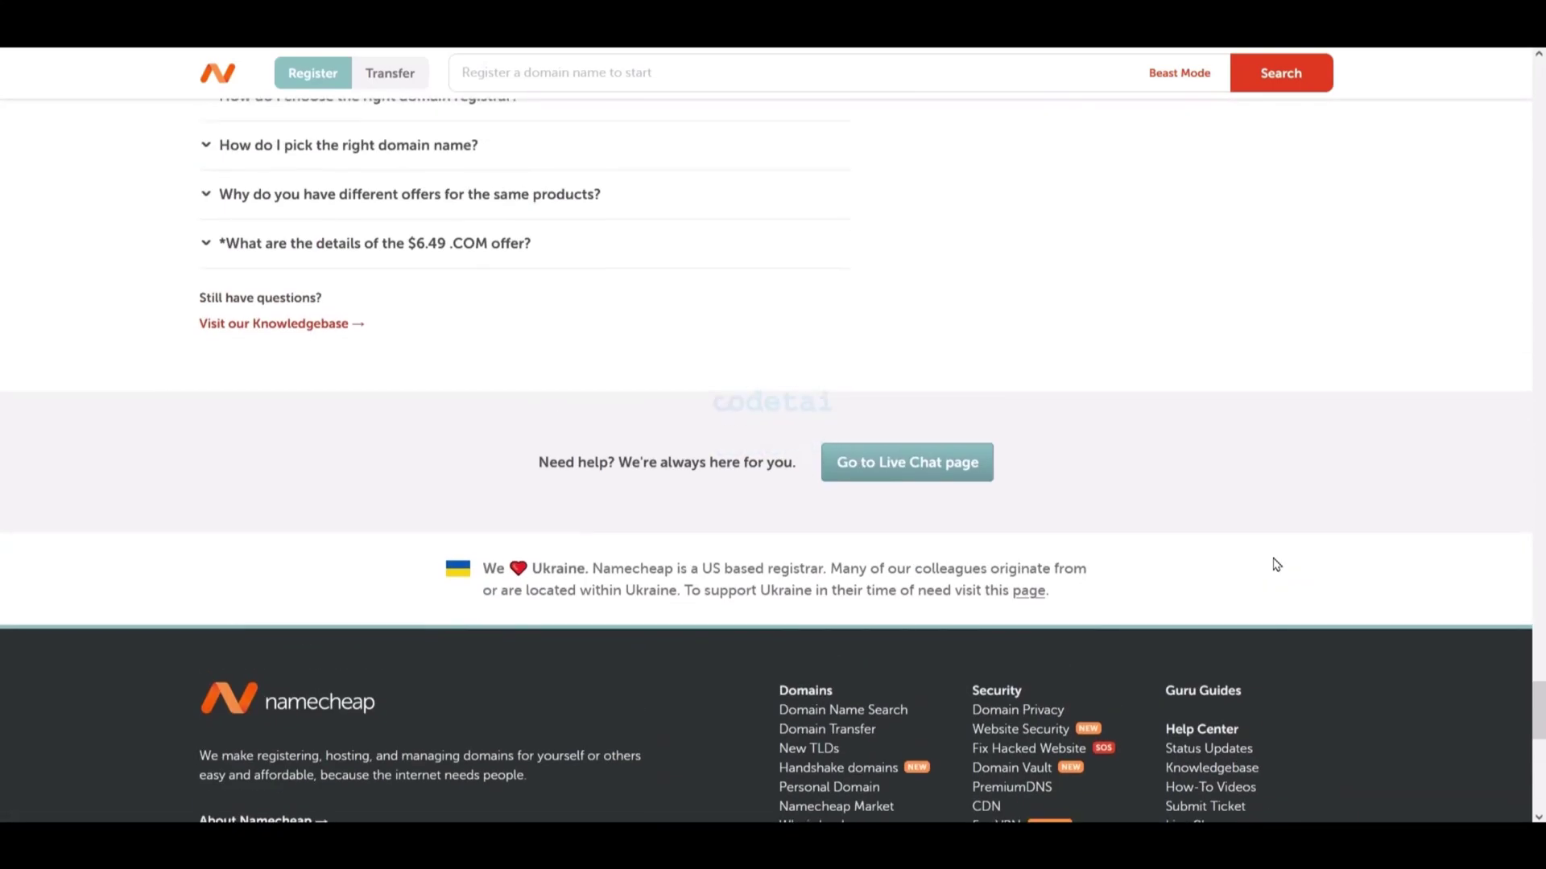
{"action": "scroll", "coordinate": [1276, 565], "scroll_direction": "up", "scroll_amount": 13}
{"action": "scroll", "coordinate": [1276, 565], "scroll_direction": "up", "scroll_amount": 9}
{"action": "scroll", "coordinate": [1274, 562], "scroll_direction": "up", "scroll_amount": 15}
- Go to the Shared Hosting page from the Hosting menu
{"action": "mouse_move", "coordinate": [672, 178]}
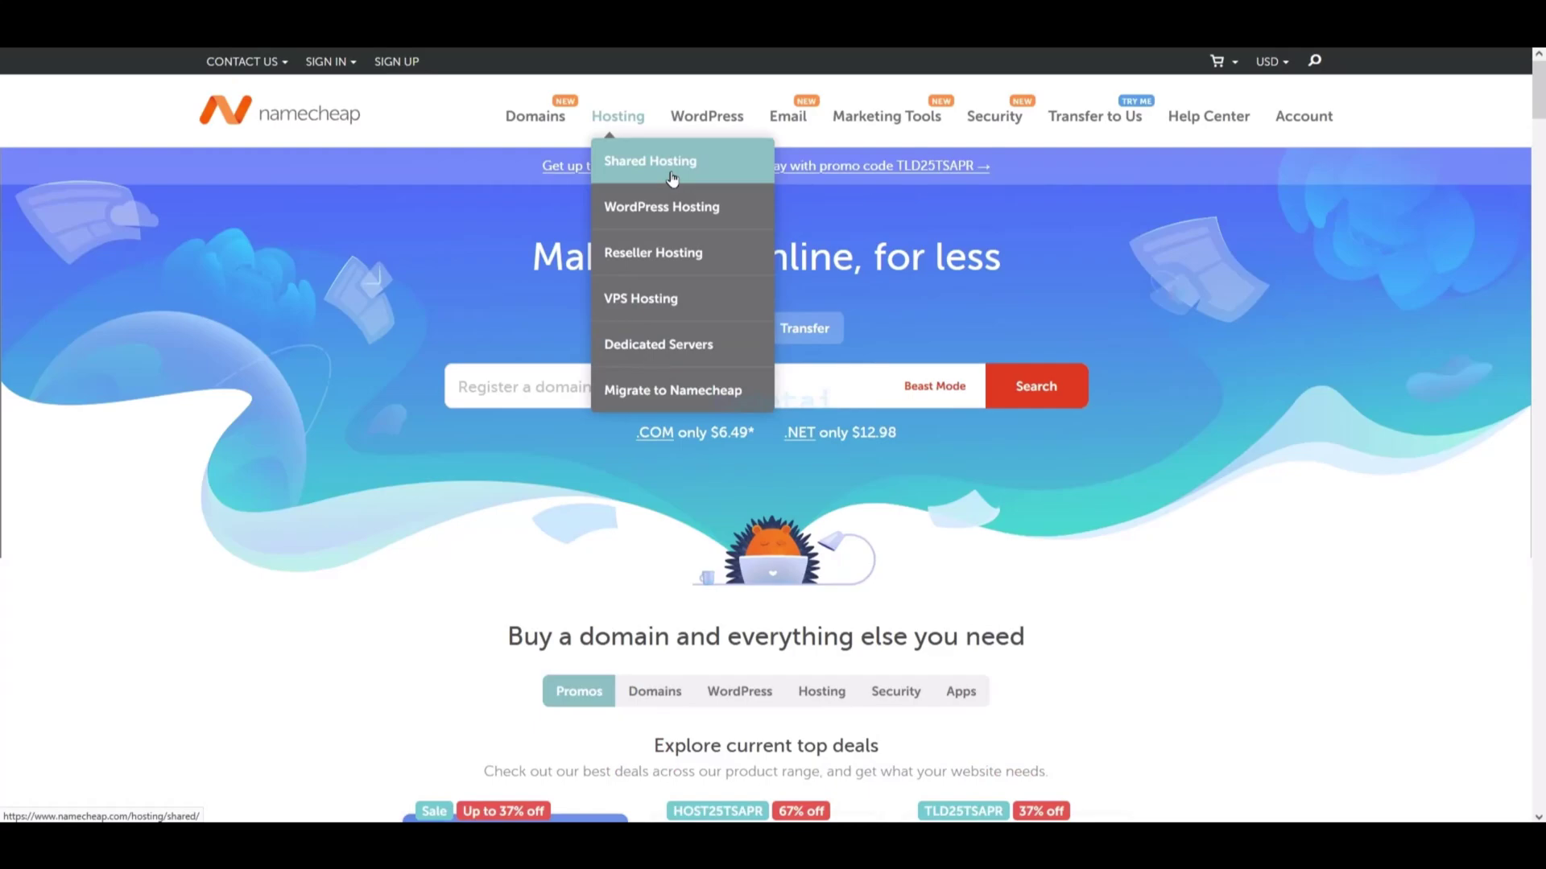
{"action": "mouse_move", "coordinate": [617, 120]}
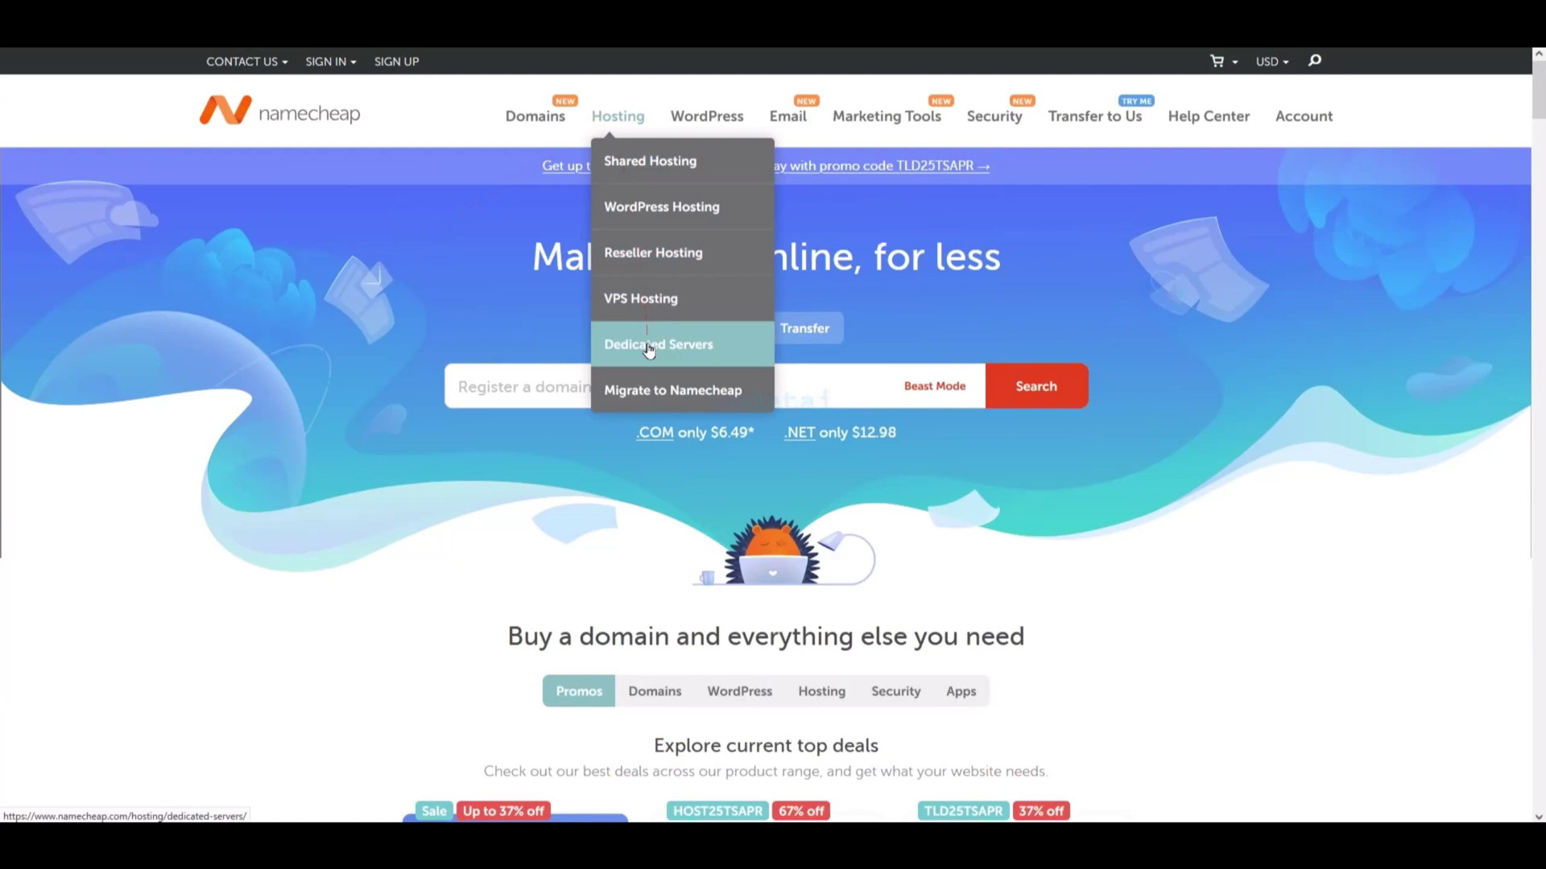
{"action": "left_click", "coordinate": [684, 176]}
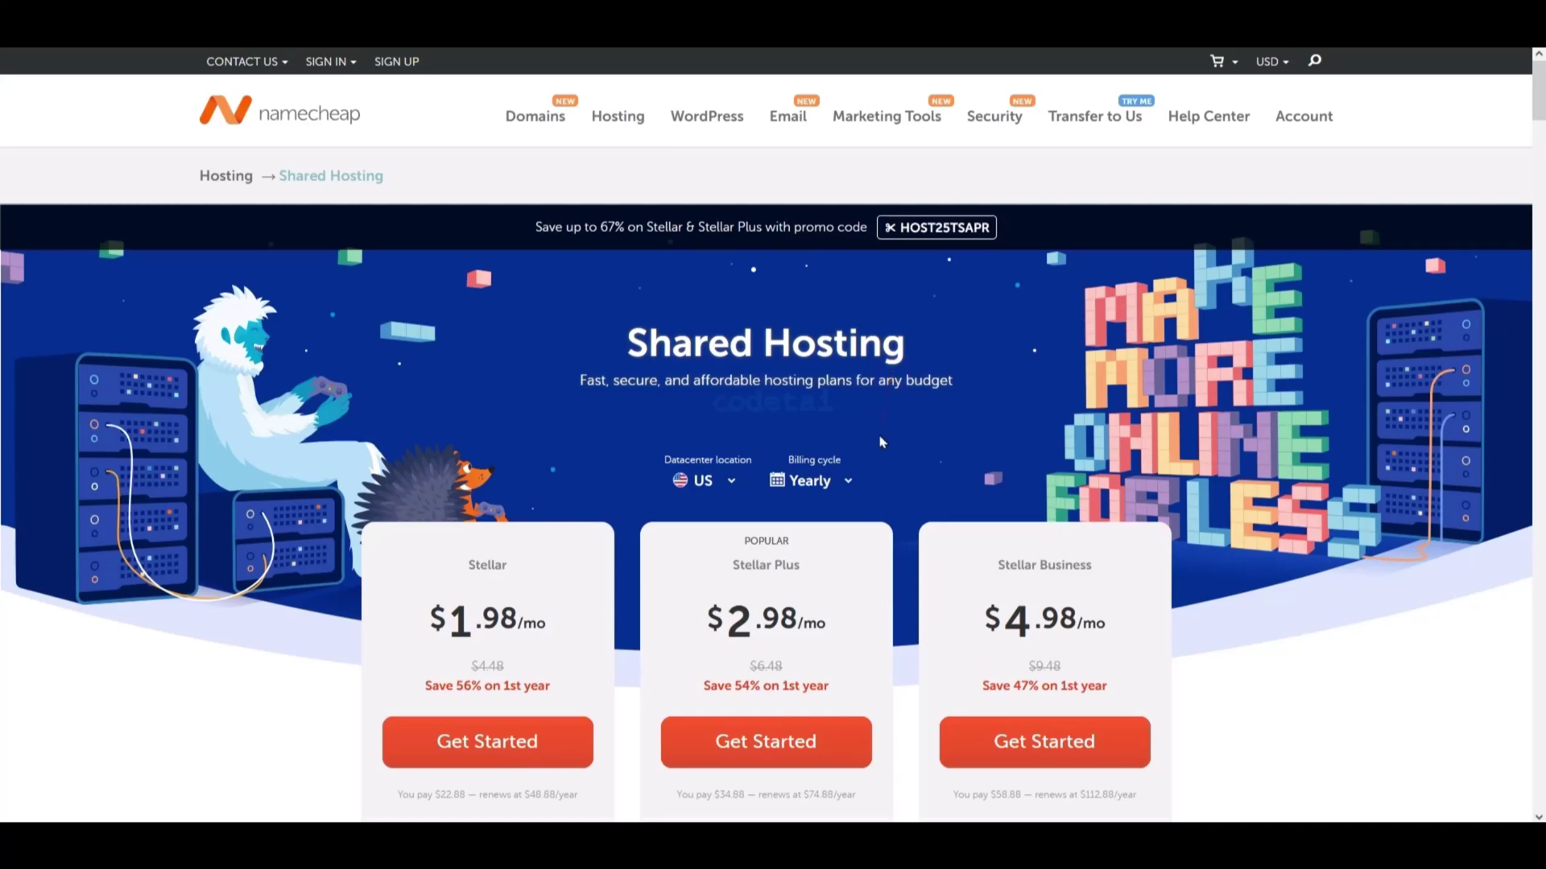
{"action": "left_click", "coordinate": [704, 482]}
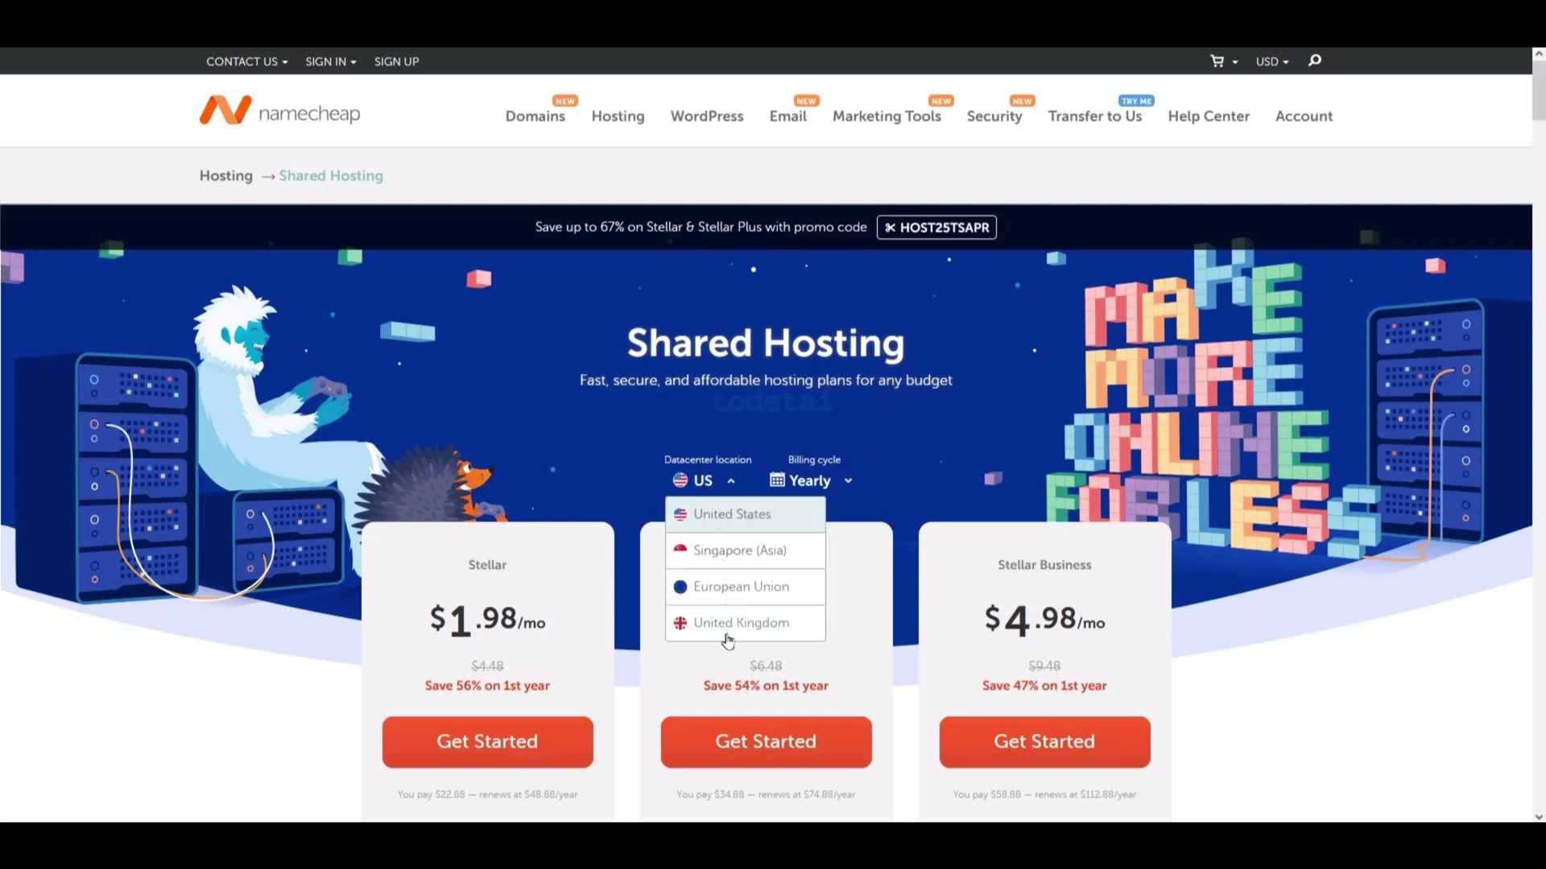
{"action": "left_click", "coordinate": [739, 522]}
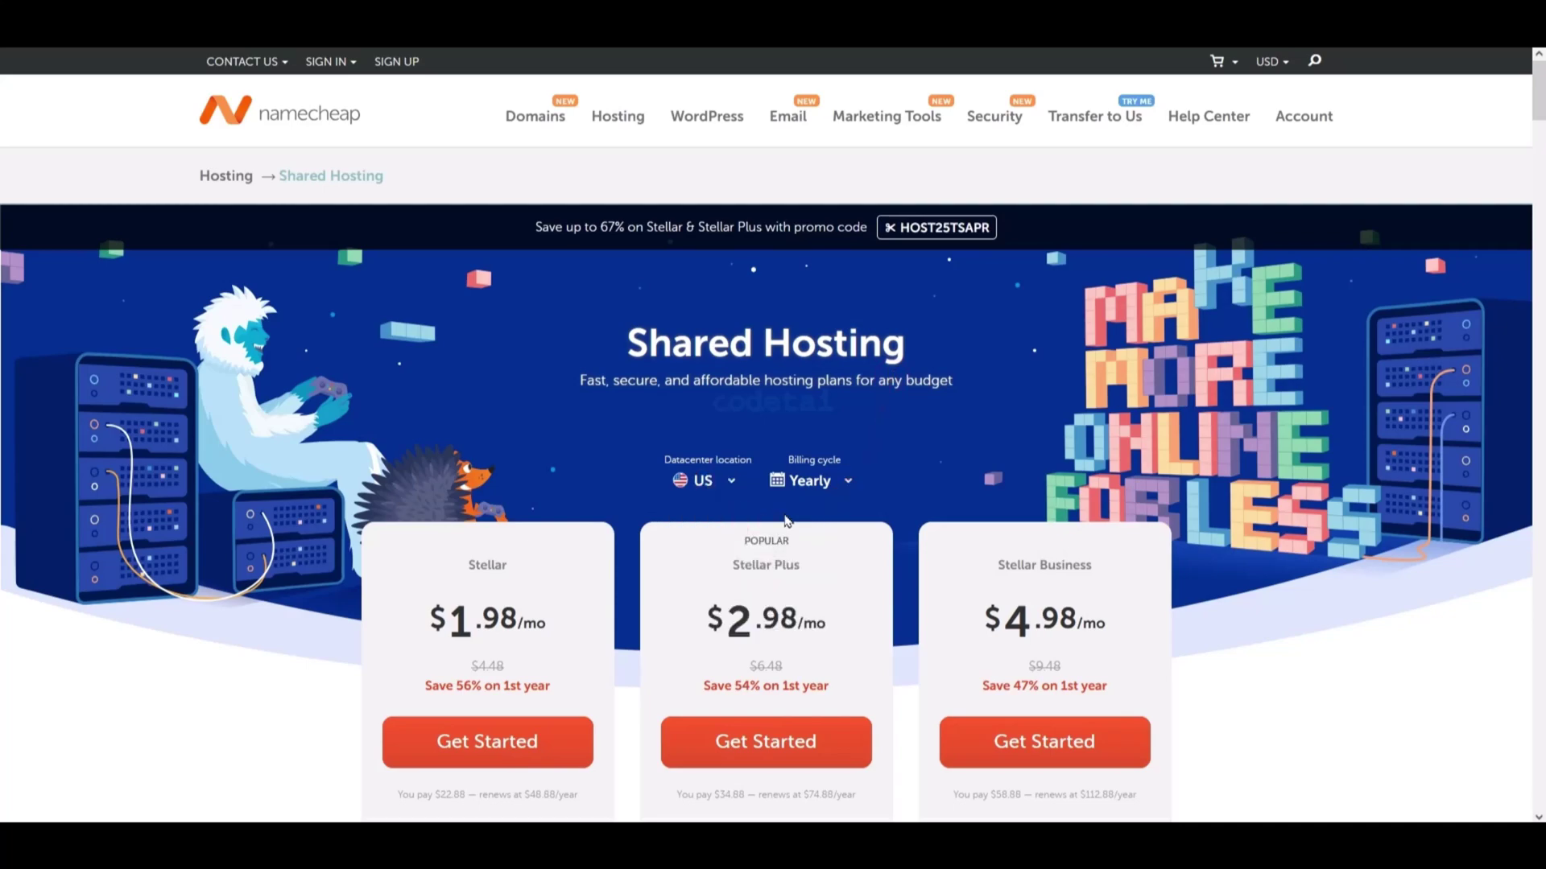
{"action": "left_click", "coordinate": [829, 487]}
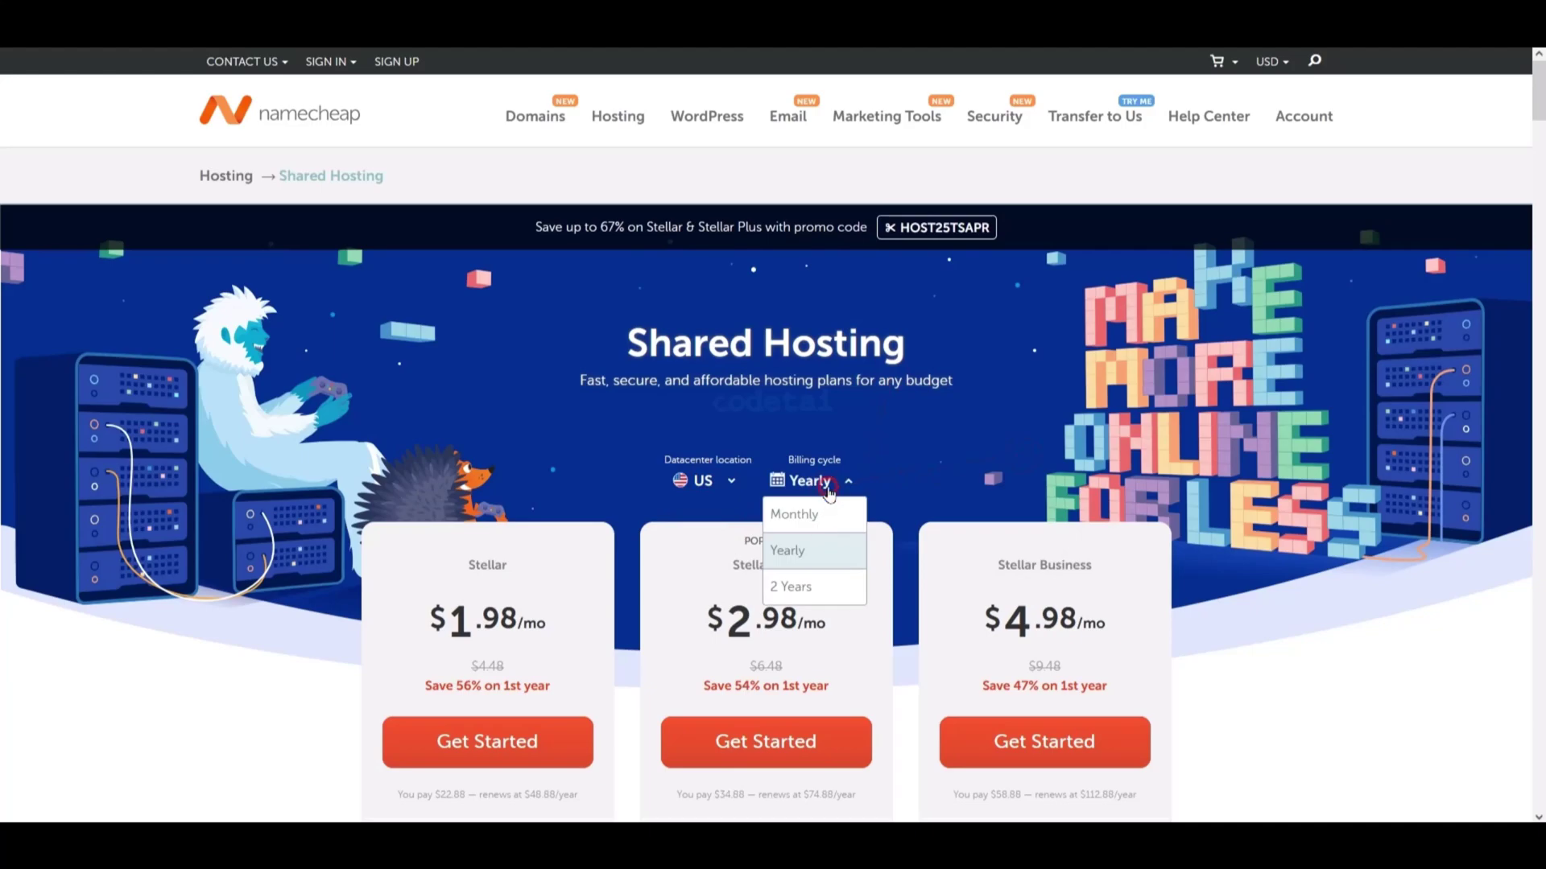
{"action": "left_click", "coordinate": [797, 555]}
{"action": "scroll", "coordinate": [1048, 515], "scroll_direction": "down", "scroll_amount": 5}
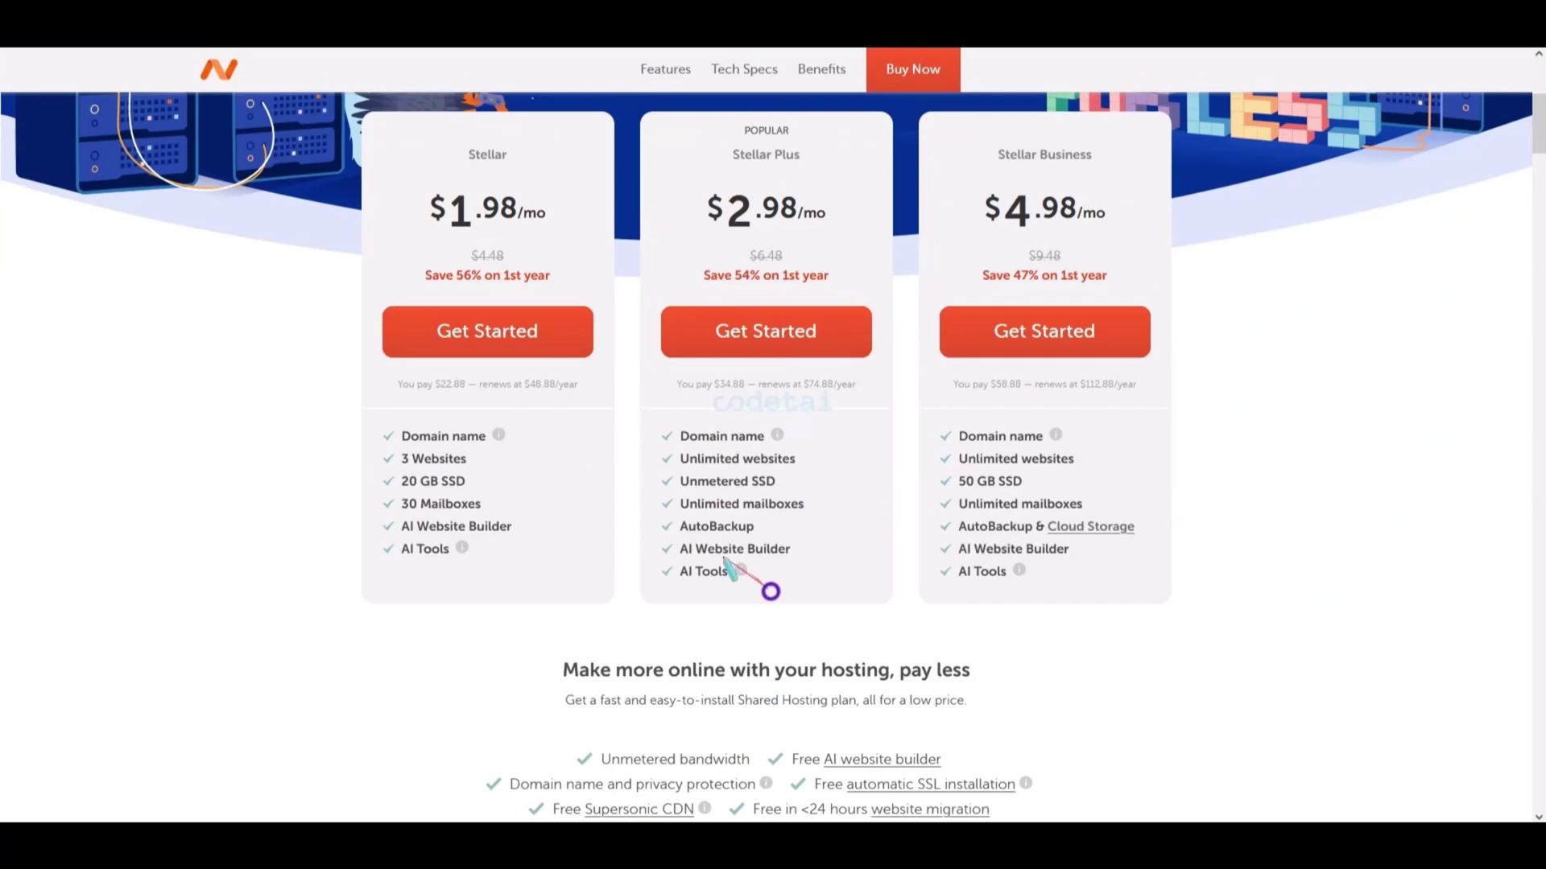
{"action": "mouse_move", "coordinate": [345, 95]}
{"action": "left_mouse_down"}
{"action": "mouse_move", "coordinate": [1190, 335]}
{"action": "mouse_move", "coordinate": [1225, 656]}
{"action": "left_mouse_up"}
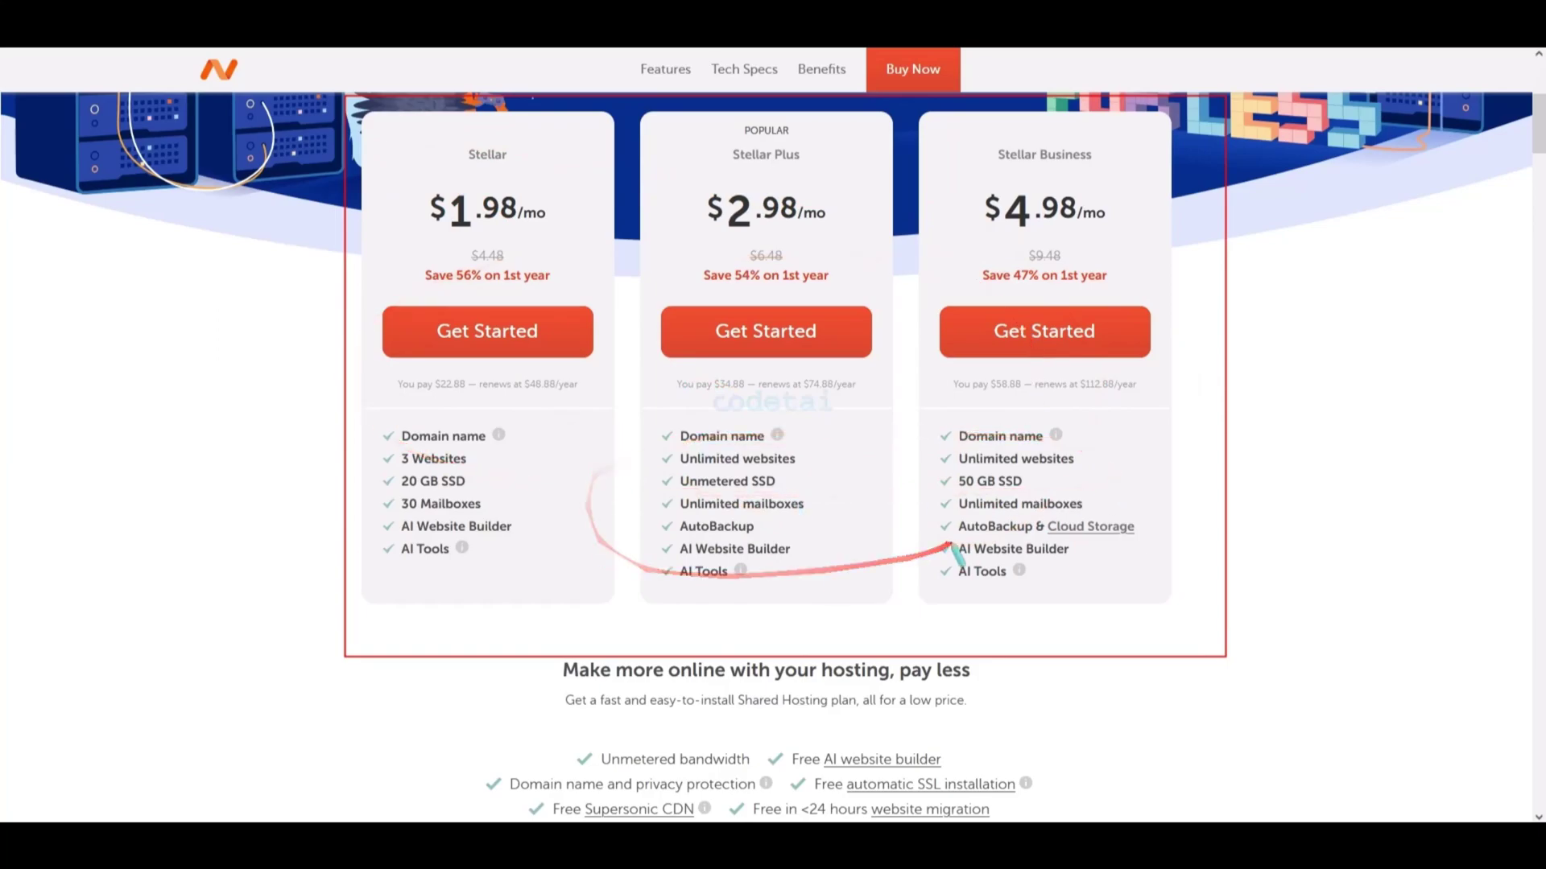
{"action": "mouse_move", "coordinate": [901, 95]}
{"action": "left_mouse_down"}
{"action": "mouse_move", "coordinate": [1131, 220]}
{"action": "mouse_move", "coordinate": [1204, 480]}
{"action": "mouse_move", "coordinate": [1202, 620]}
{"action": "left_mouse_up"}
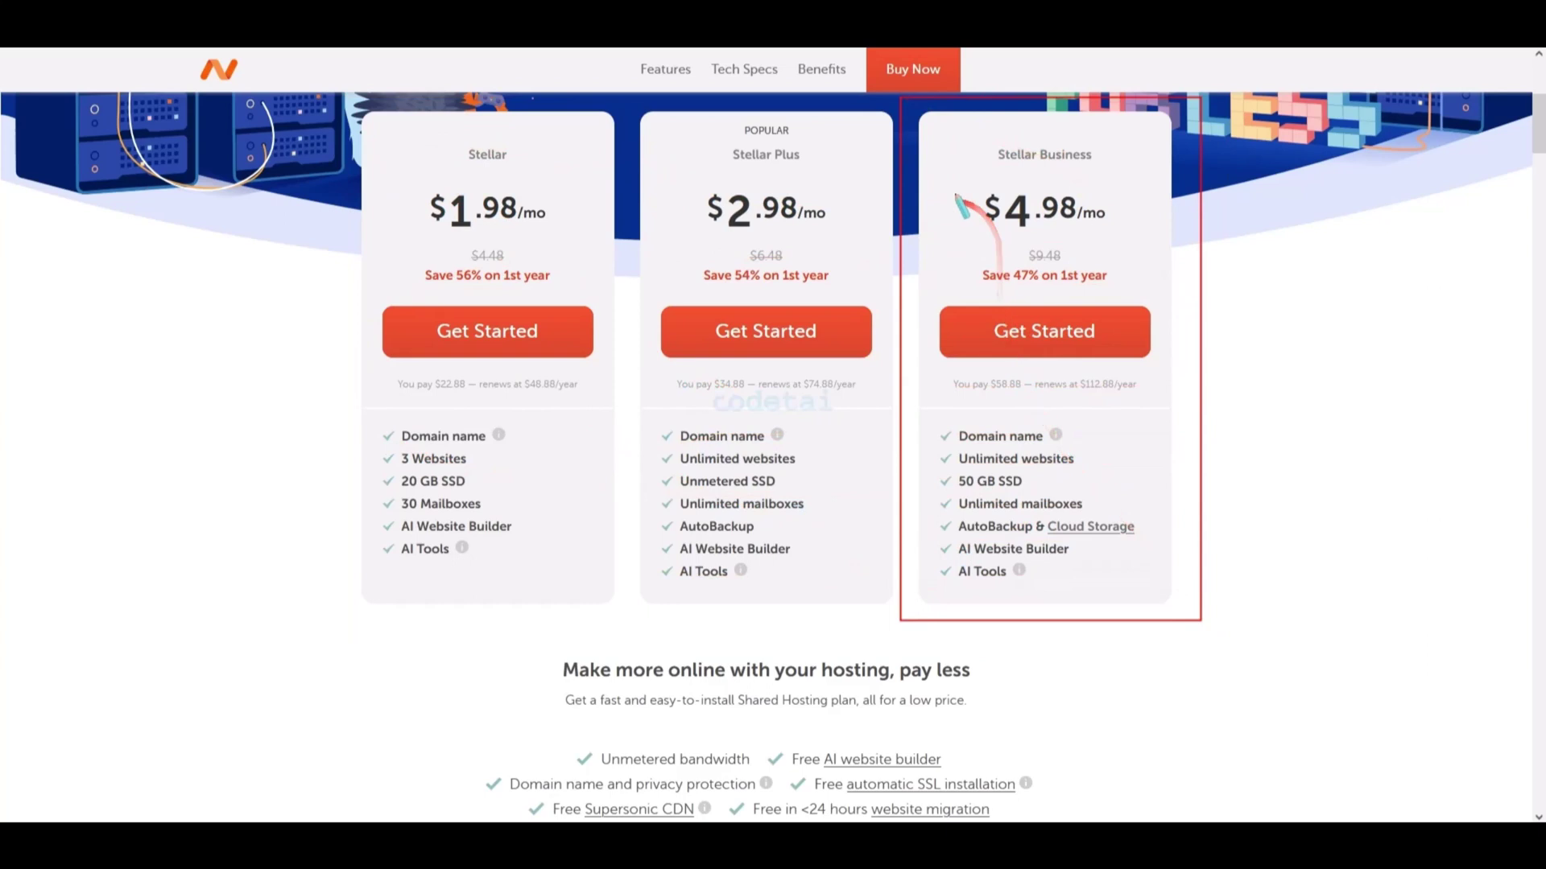
{"action": "left_click_drag", "start_coordinate": [979, 137], "coordinate": [1106, 165]}
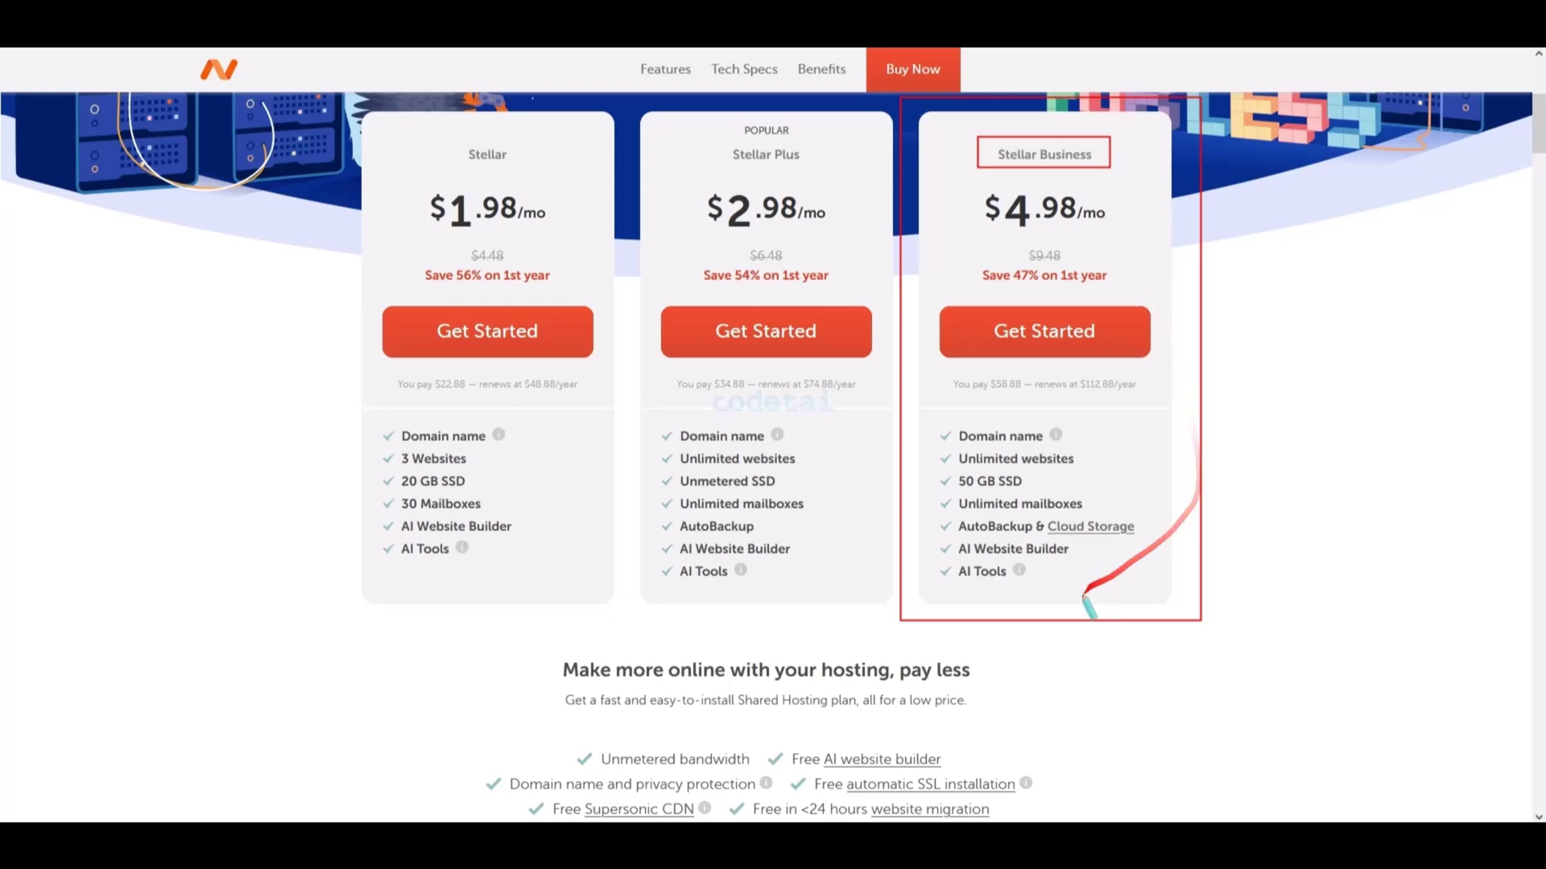
{"action": "left_click_drag", "start_coordinate": [933, 512], "coordinate": [1142, 539]}
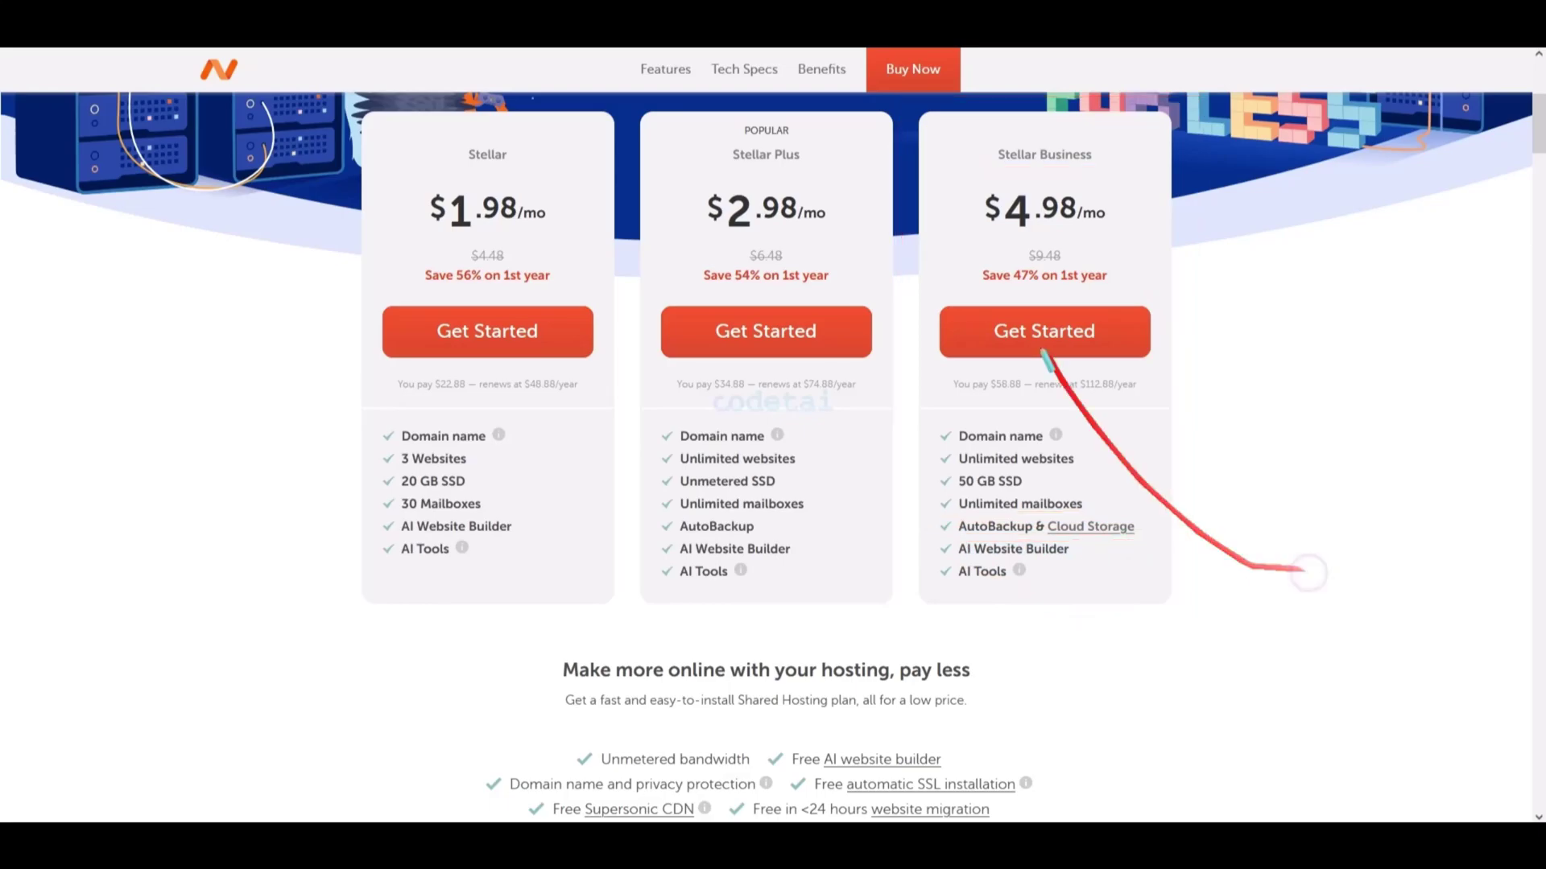
{"action": "mouse_move", "coordinate": [903, 102]}
{"action": "left_mouse_down"}
{"action": "mouse_move", "coordinate": [1144, 234]}
{"action": "mouse_move", "coordinate": [1215, 527]}
{"action": "mouse_move", "coordinate": [1218, 617]}
{"action": "left_mouse_up"}
{"action": "mouse_move", "coordinate": [985, 400]}
{"action": "left_mouse_down"}
{"action": "mouse_move", "coordinate": [950, 322]}
{"action": "mouse_move", "coordinate": [1162, 365]}
{"action": "left_mouse_up"}
{"action": "key", "text": "Escape"}
- Start a Stellar Business order and search for the domain name 'codetai'
{"action": "left_click", "coordinate": [1052, 335]}
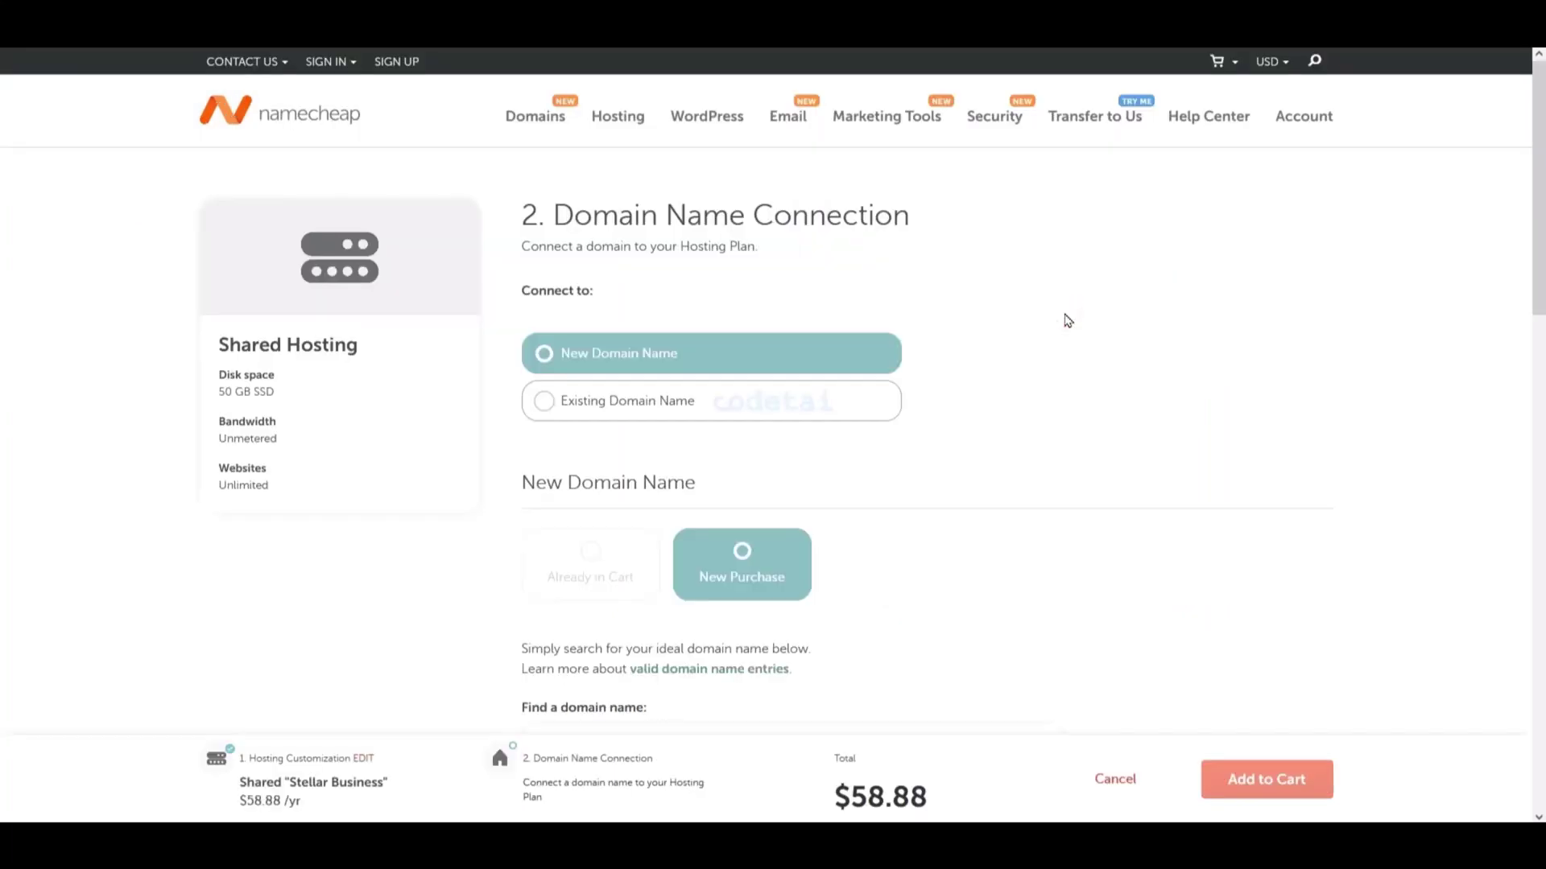
{"action": "scroll", "coordinate": [1055, 322], "scroll_direction": "down", "scroll_amount": 5}
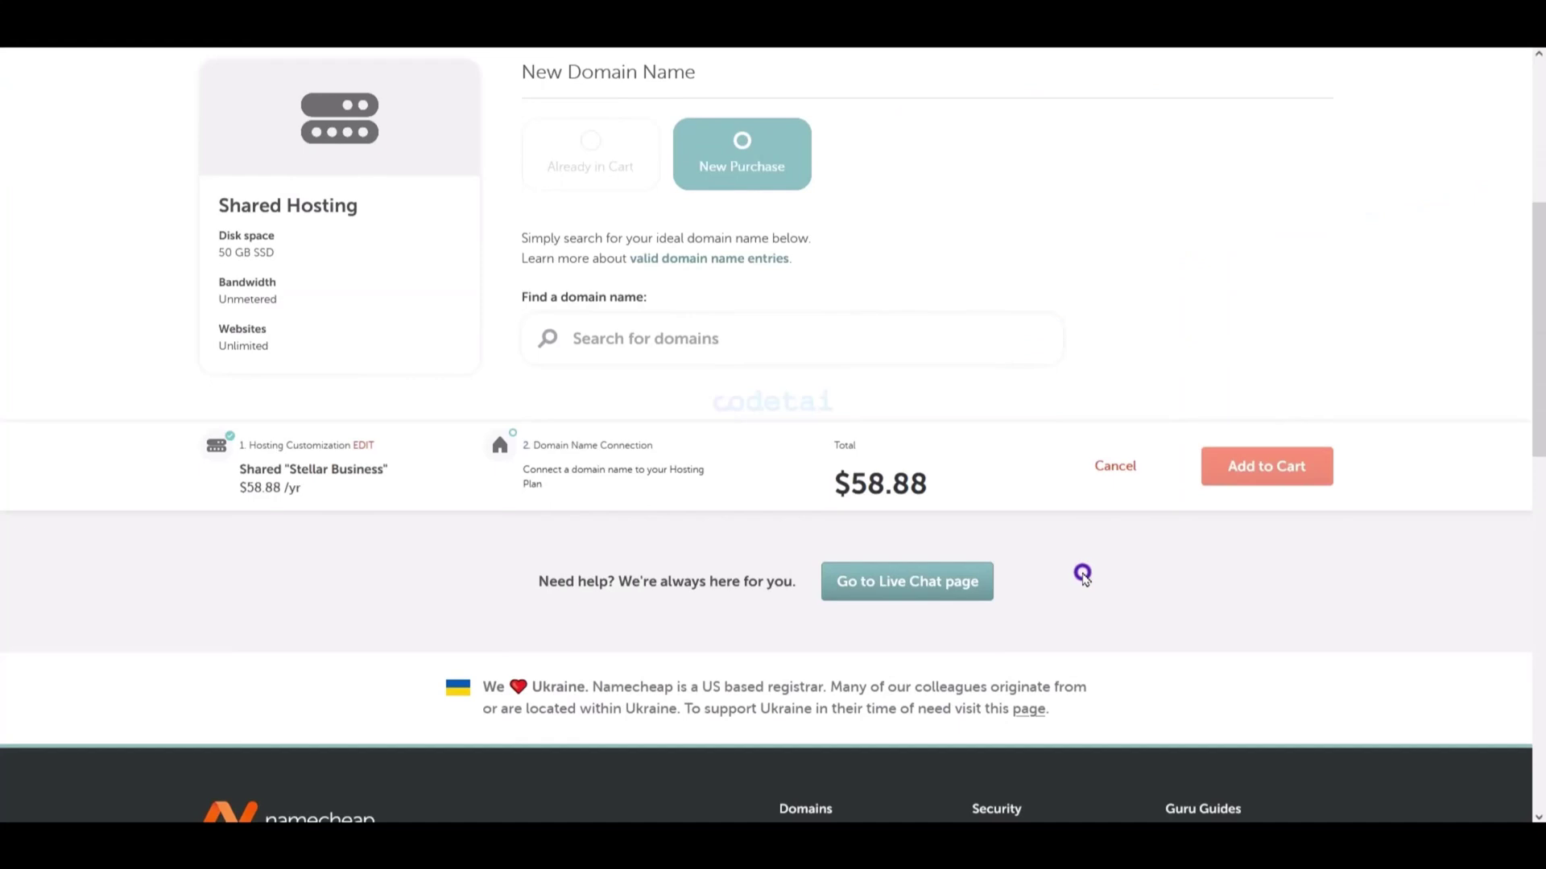
{"action": "left_click", "coordinate": [728, 344]}
{"action": "type", "text": "c"}
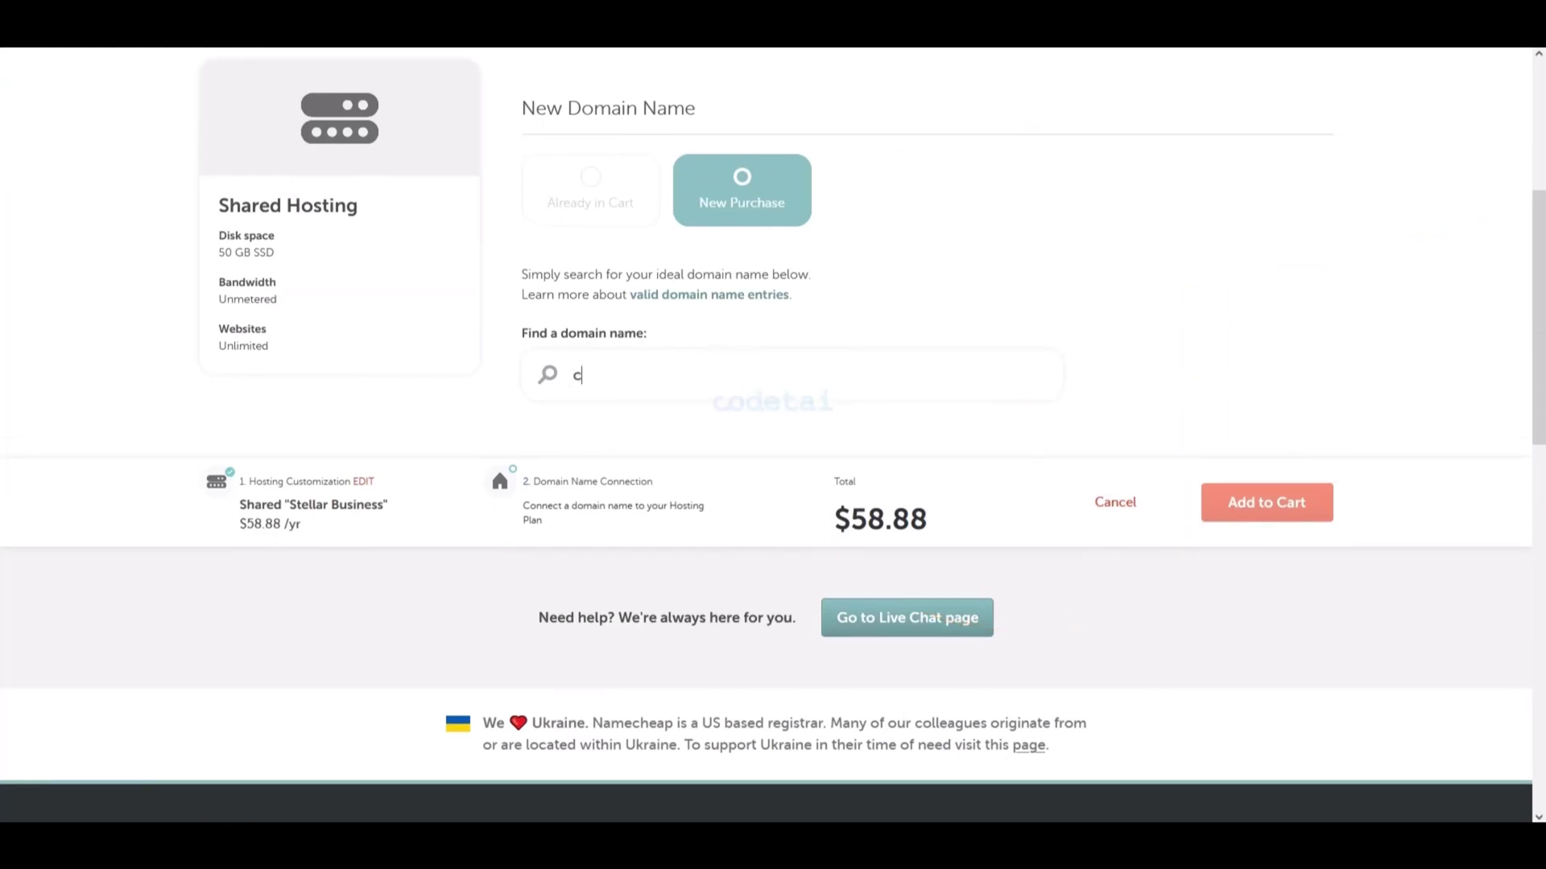
{"action": "type", "text": "odetai"}
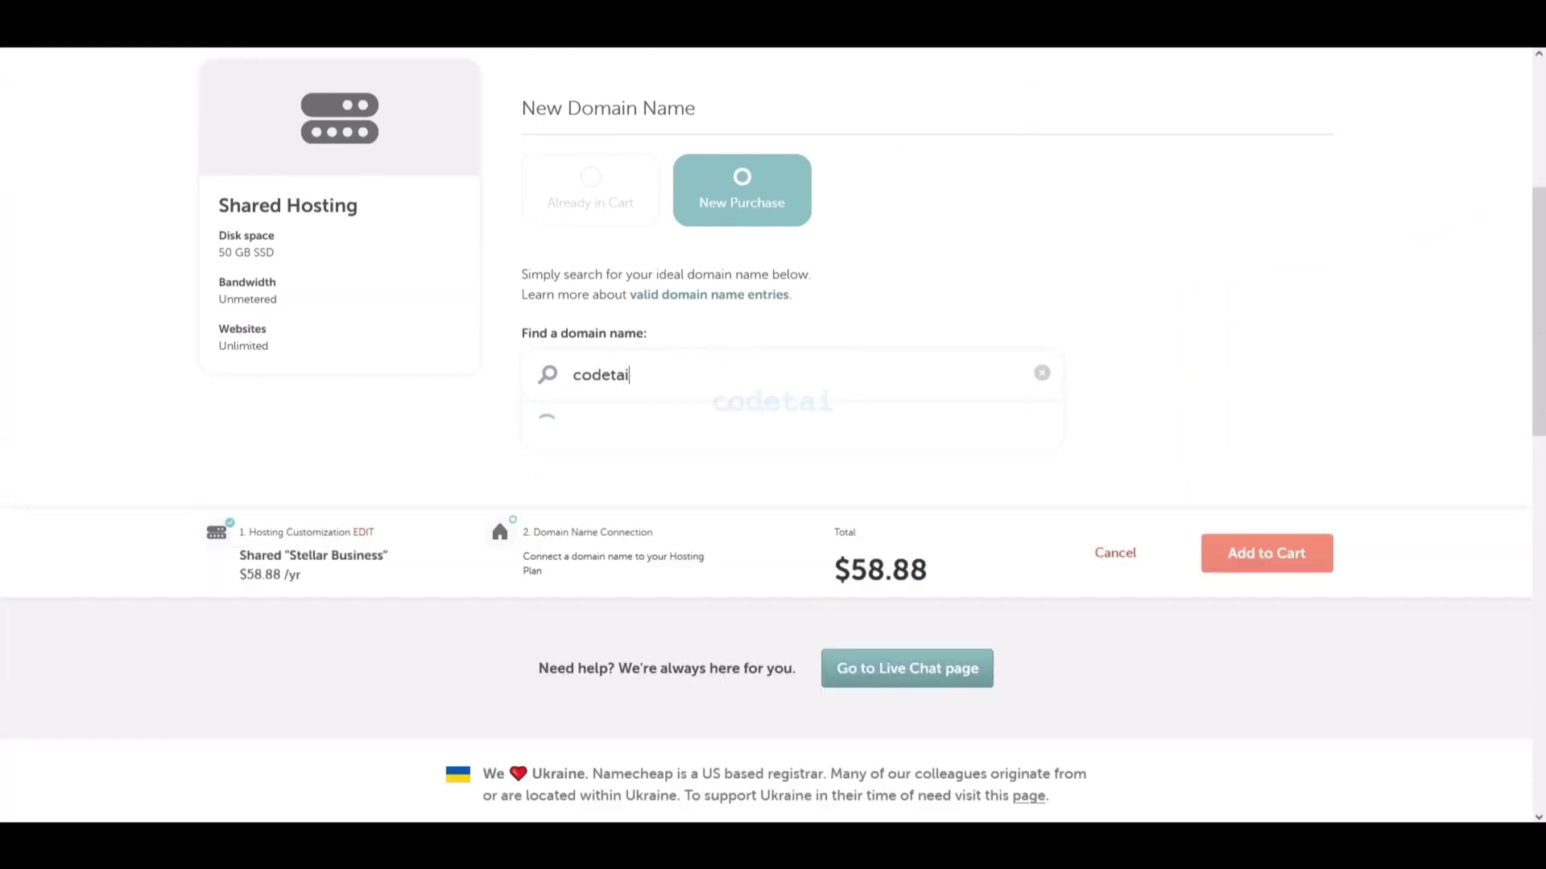
- Pick codetai.site, connect it to the hosting plan, and add both to the cart
{"action": "scroll", "coordinate": [1067, 477], "scroll_direction": "down", "scroll_amount": 2}
{"action": "scroll", "coordinate": [715, 521], "scroll_direction": "down", "scroll_amount": 5}
{"action": "scroll", "coordinate": [741, 552], "scroll_direction": "down", "scroll_amount": 4}
{"action": "scroll", "coordinate": [690, 559], "scroll_direction": "down", "scroll_amount": 2}
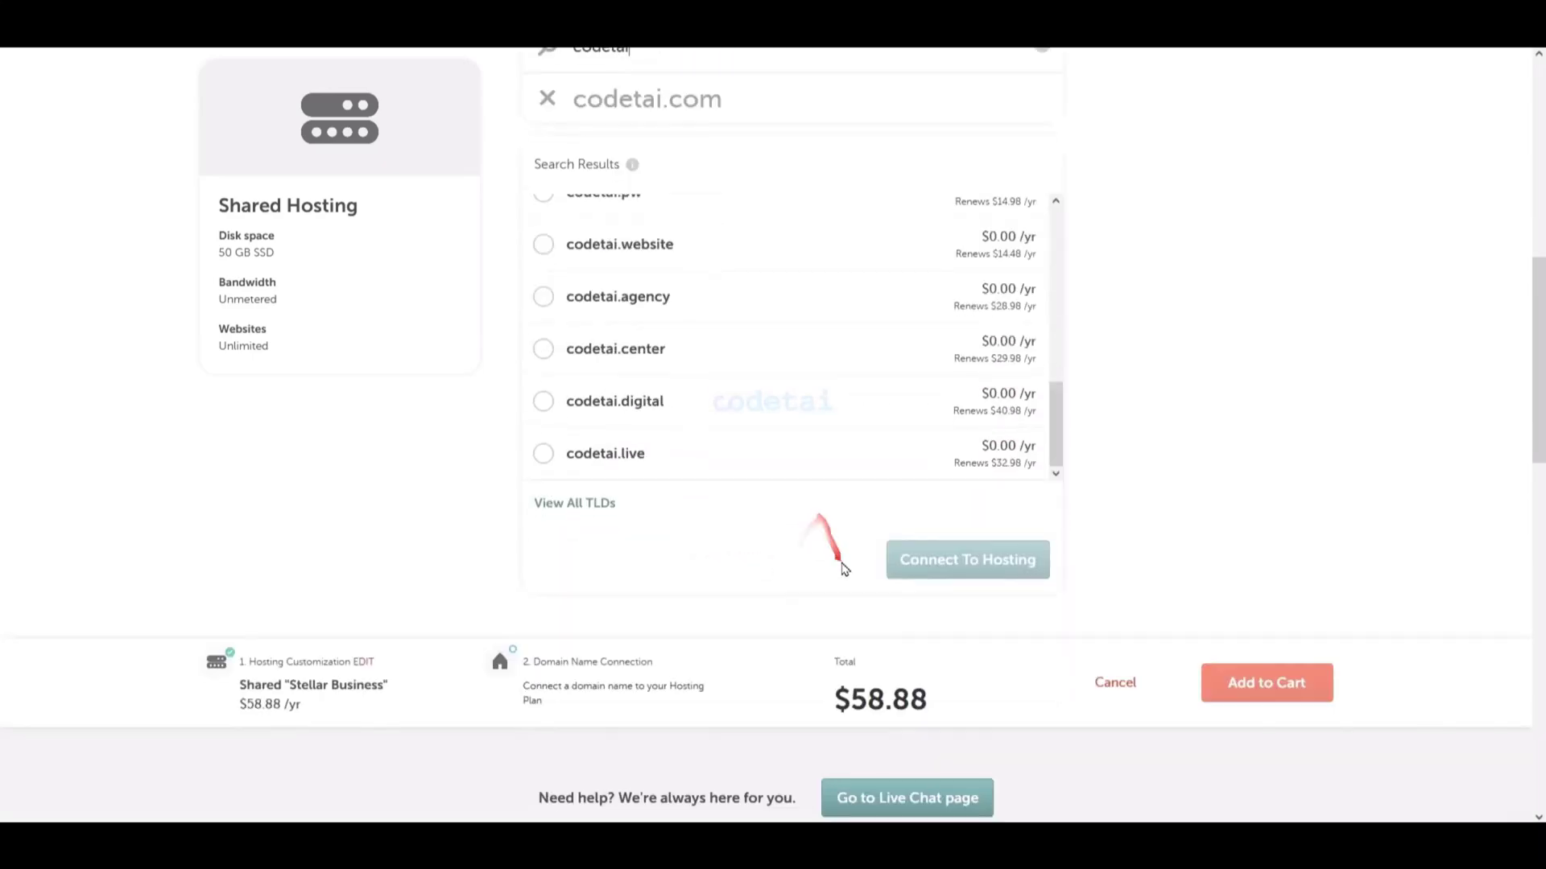
{"action": "scroll", "coordinate": [843, 575], "scroll_direction": "up", "scroll_amount": 1}
{"action": "scroll", "coordinate": [821, 536], "scroll_direction": "up", "scroll_amount": 5}
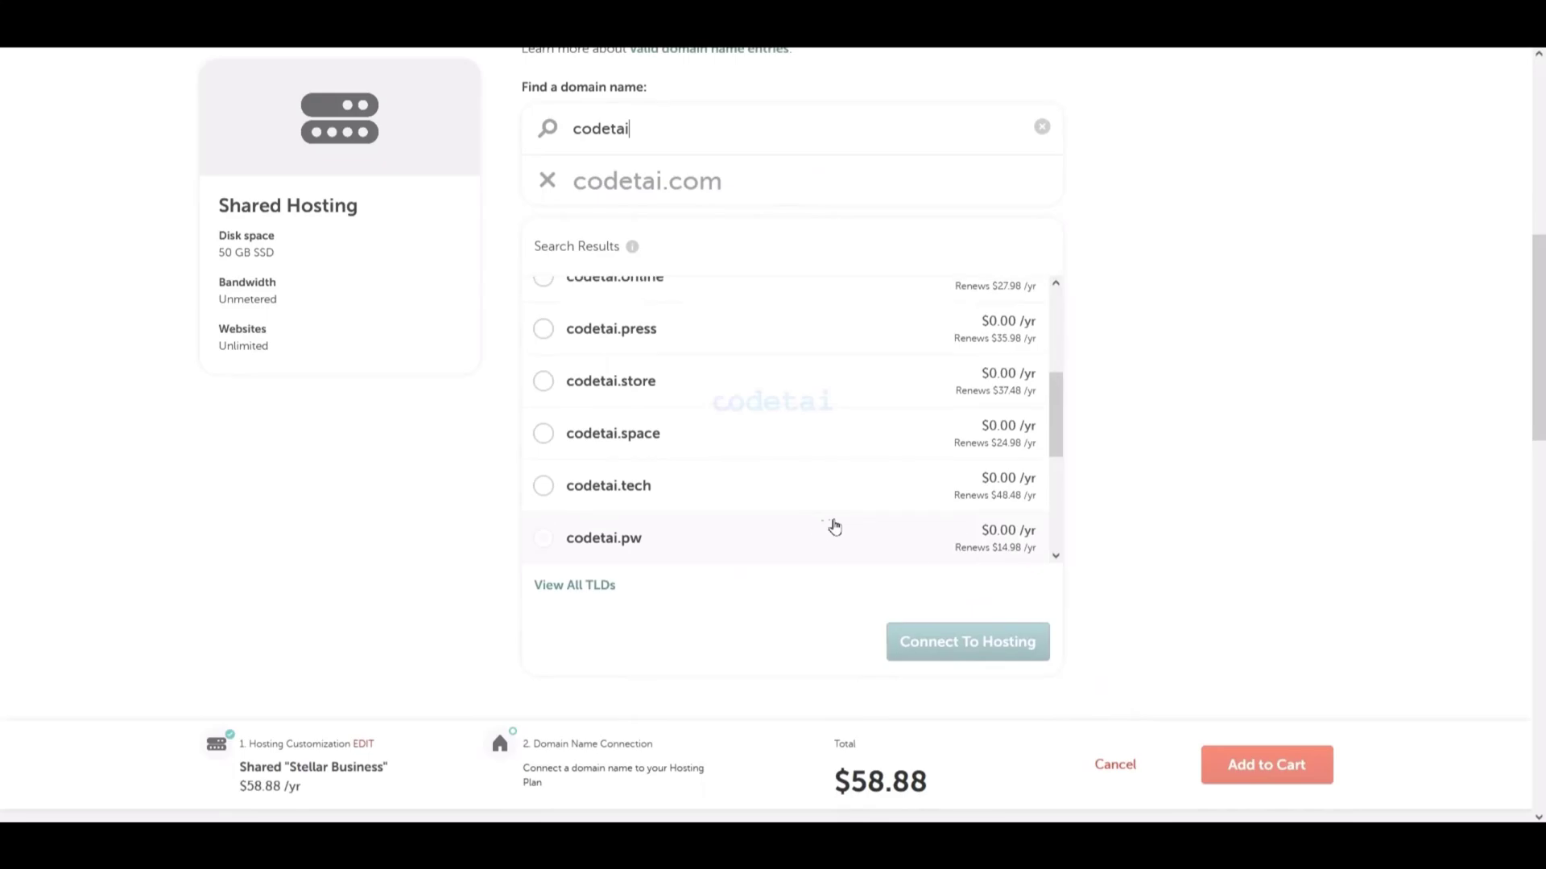
{"action": "scroll", "coordinate": [874, 518], "scroll_direction": "up", "scroll_amount": 3}
{"action": "scroll", "coordinate": [910, 517], "scroll_direction": "up", "scroll_amount": 1}
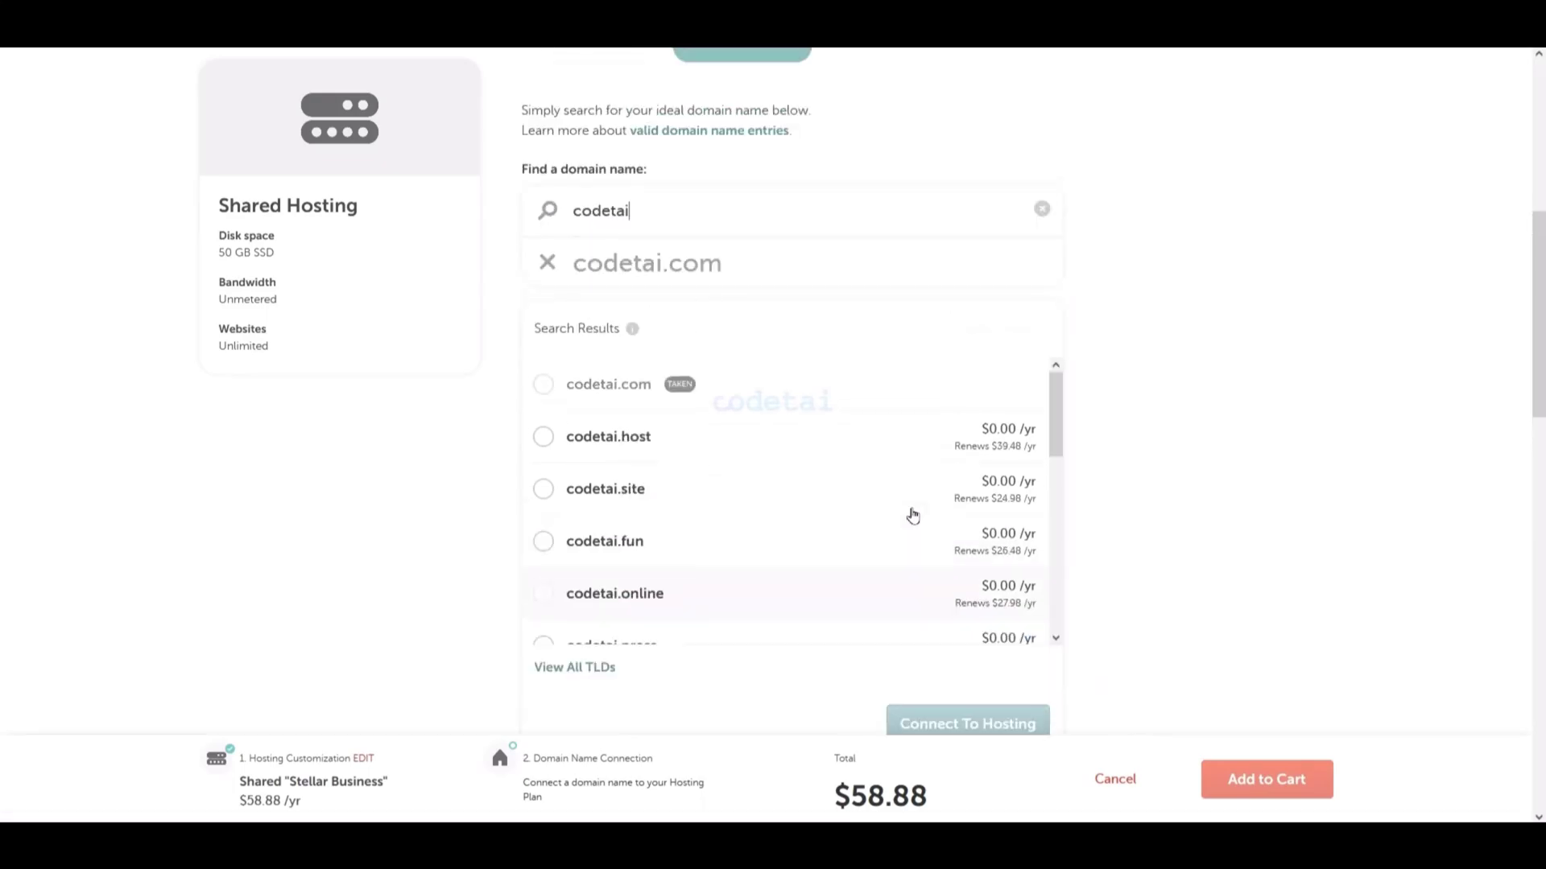
{"action": "left_click", "coordinate": [543, 491]}
{"action": "scroll", "coordinate": [805, 500], "scroll_direction": "down", "scroll_amount": 3}
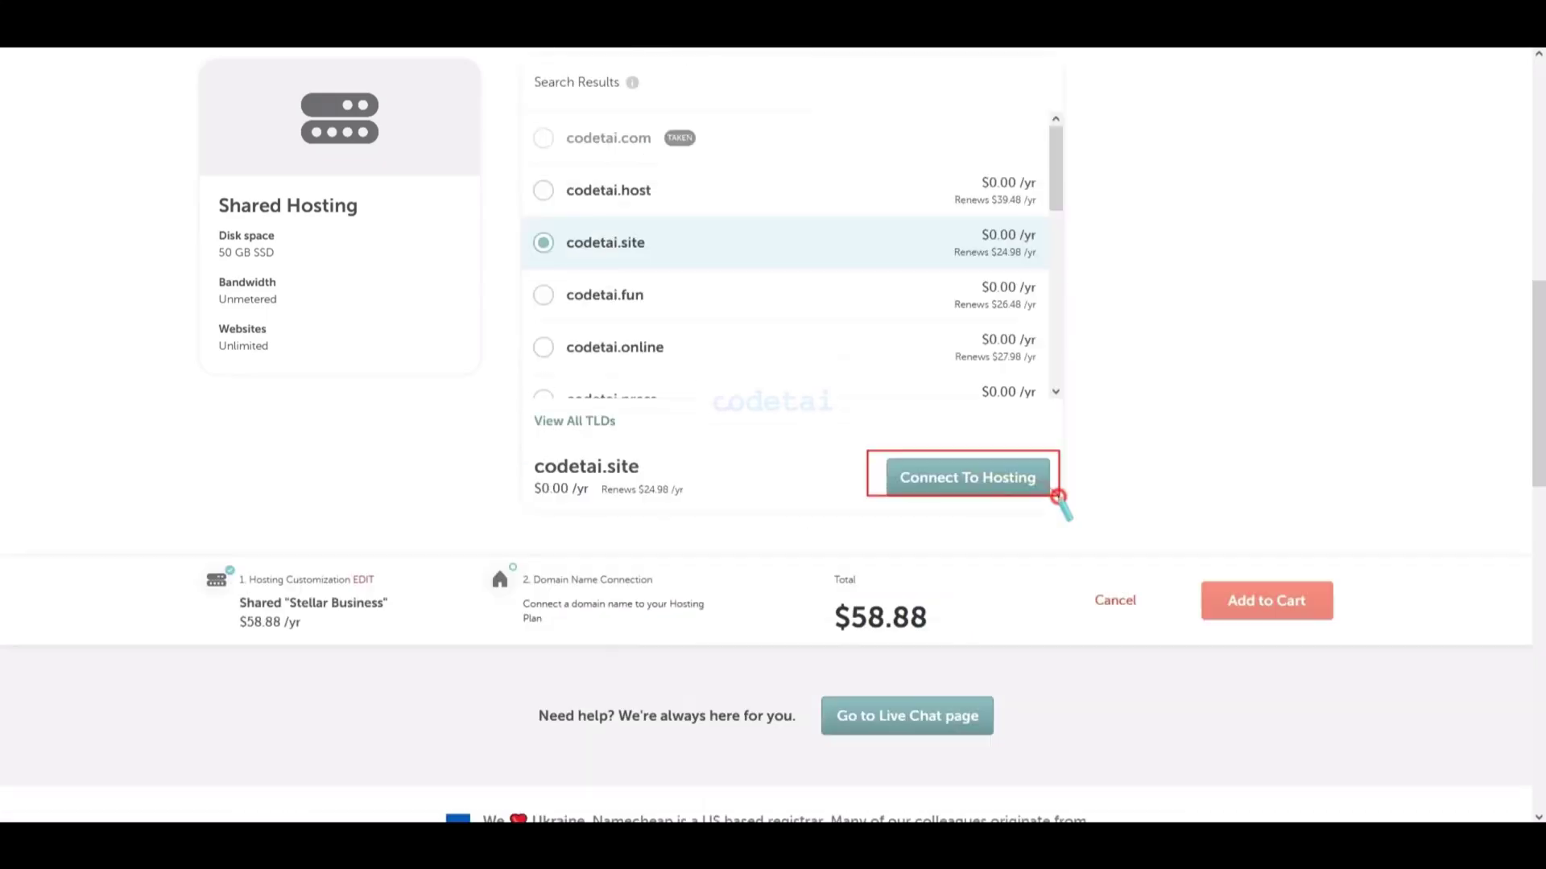
{"action": "left_click", "coordinate": [990, 479]}
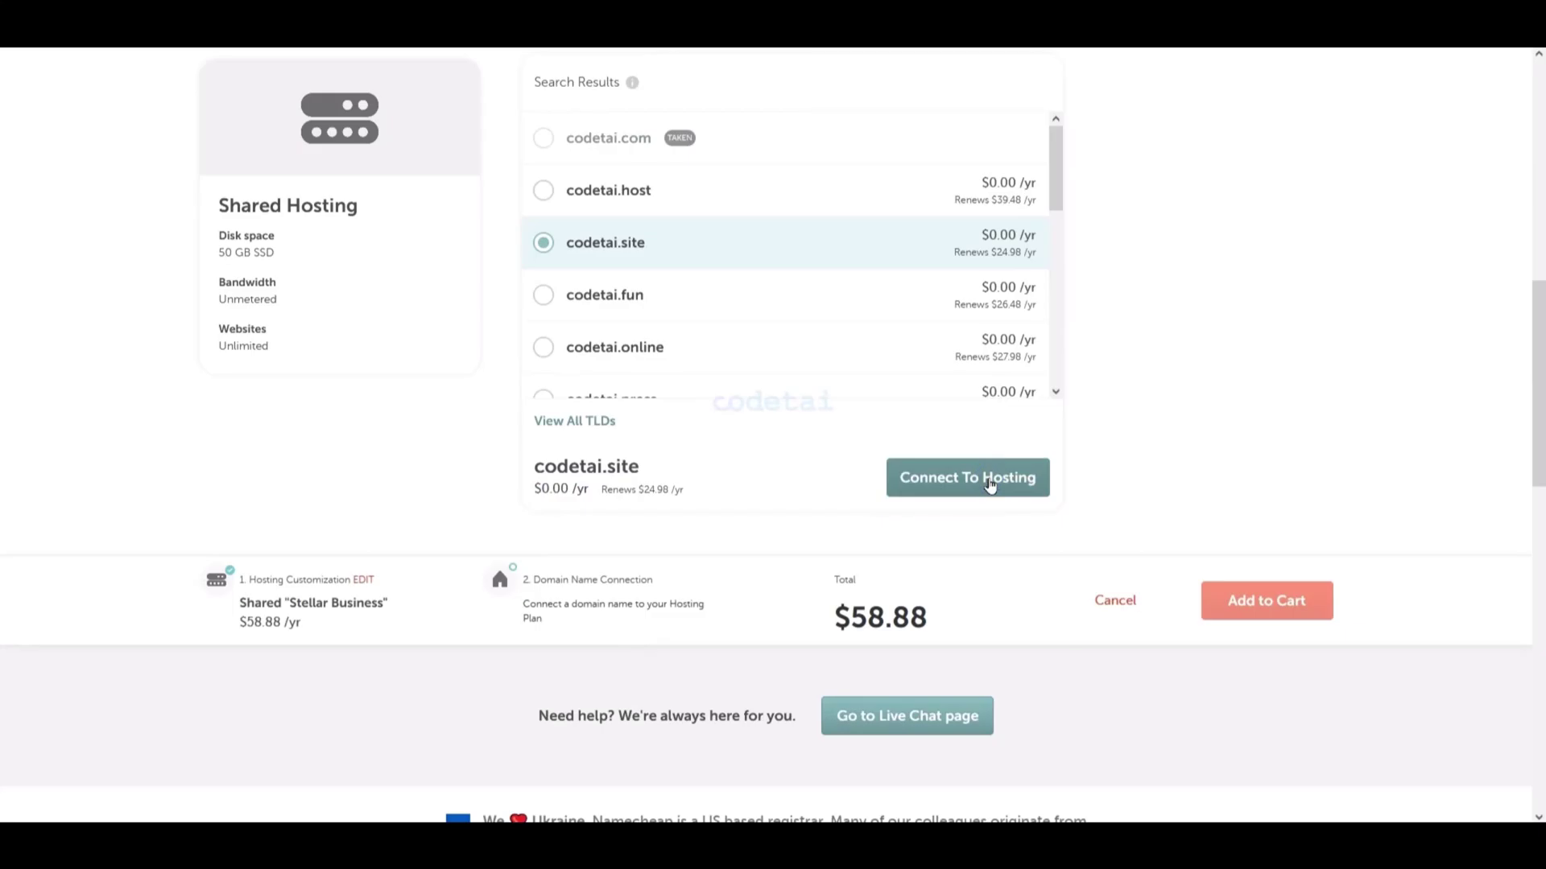
{"action": "left_click", "coordinate": [990, 482]}
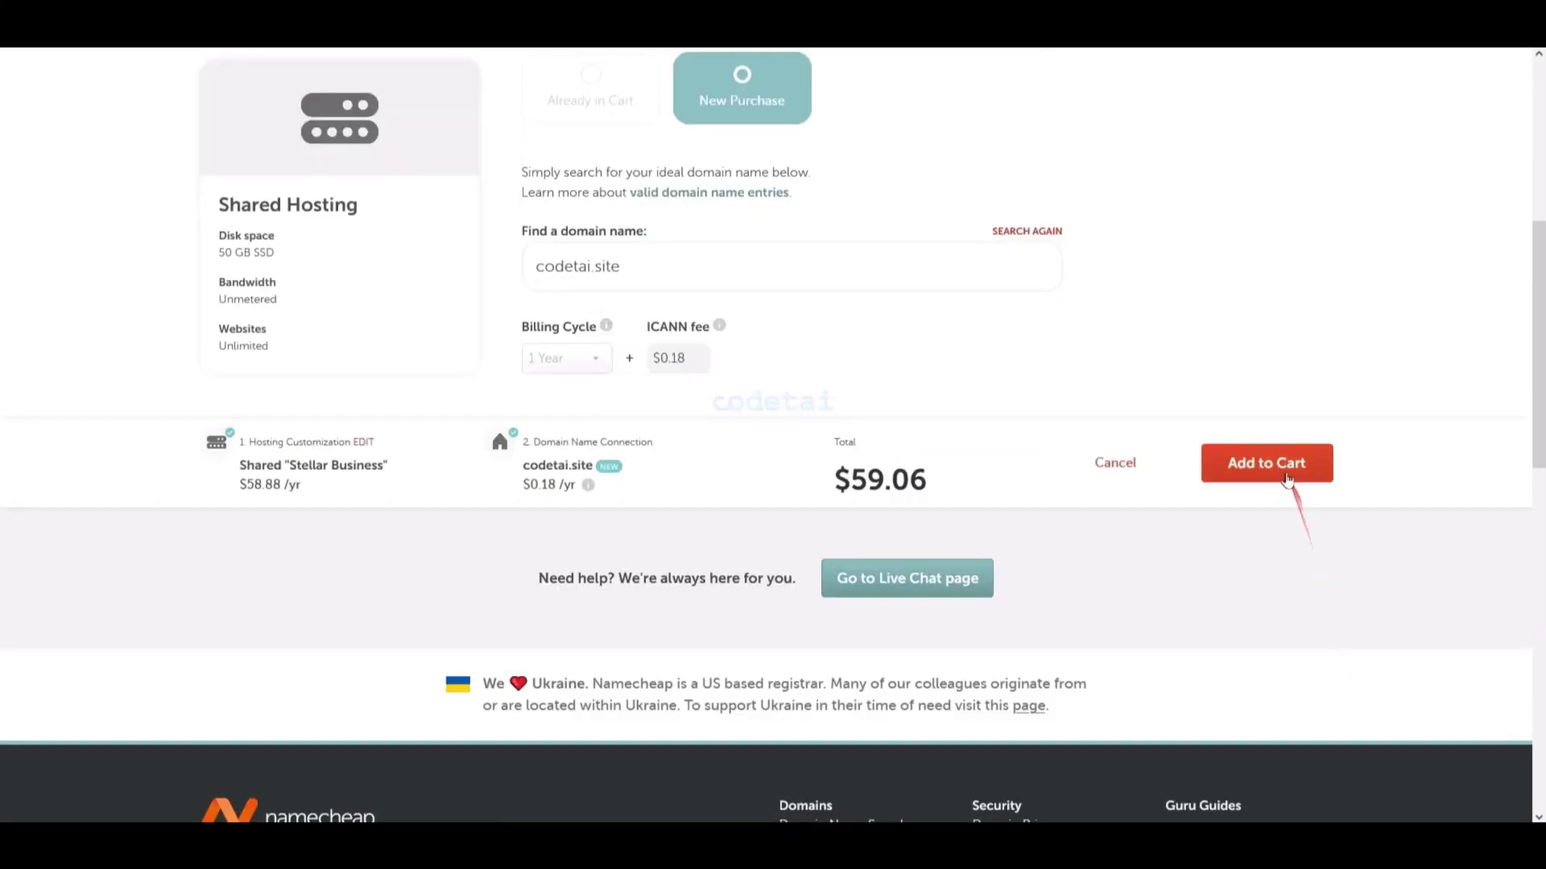
{"action": "left_click", "coordinate": [1280, 471]}
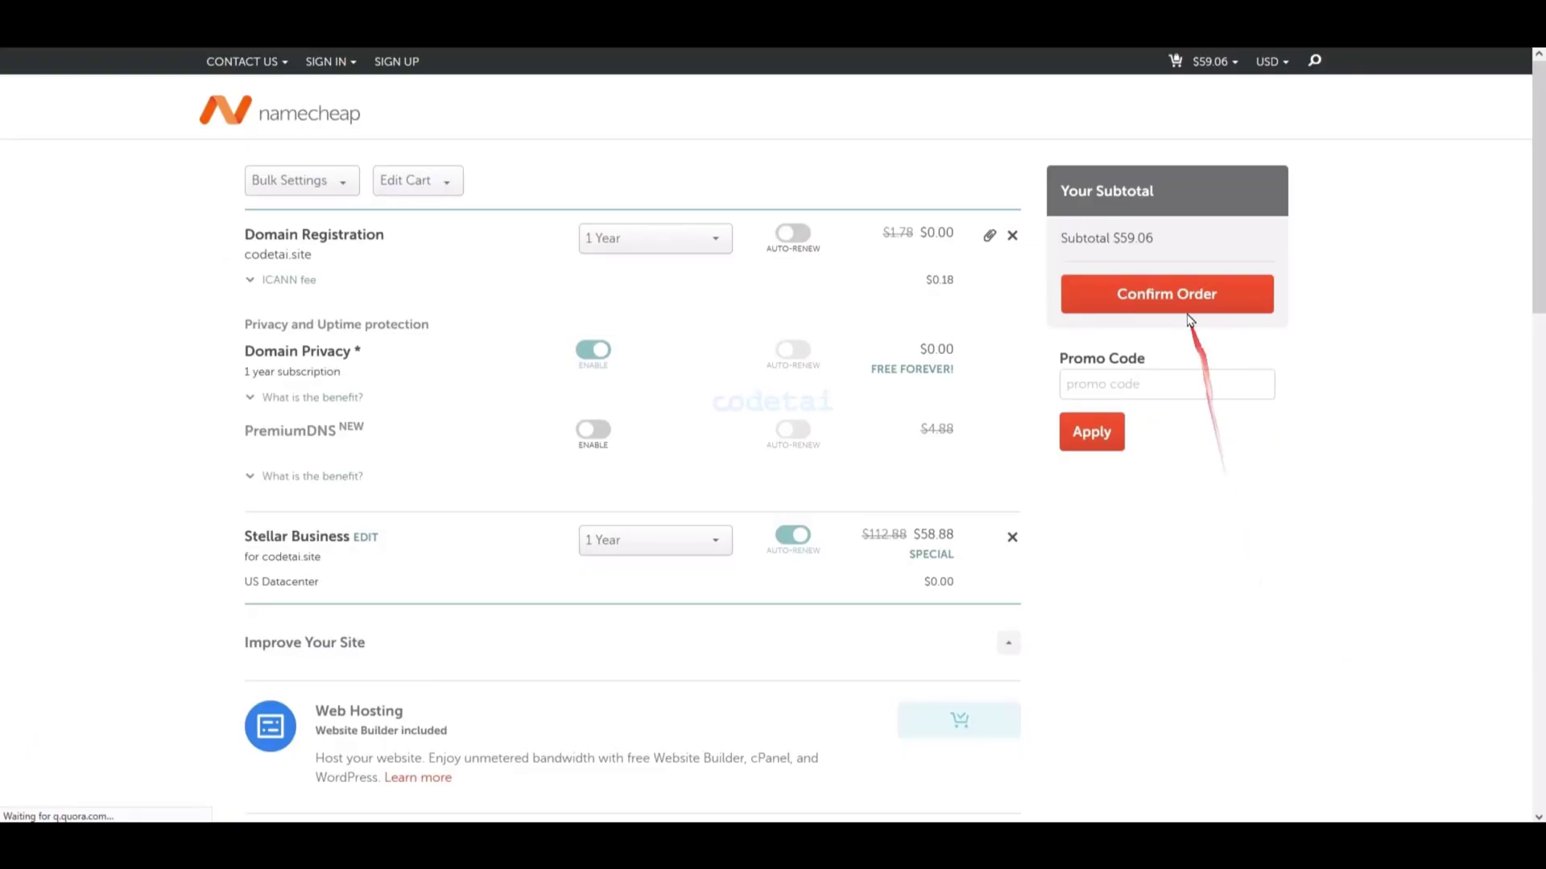
- Confirm the hosting and domain order in the Namecheap cart
{"action": "left_click", "coordinate": [1172, 296]}
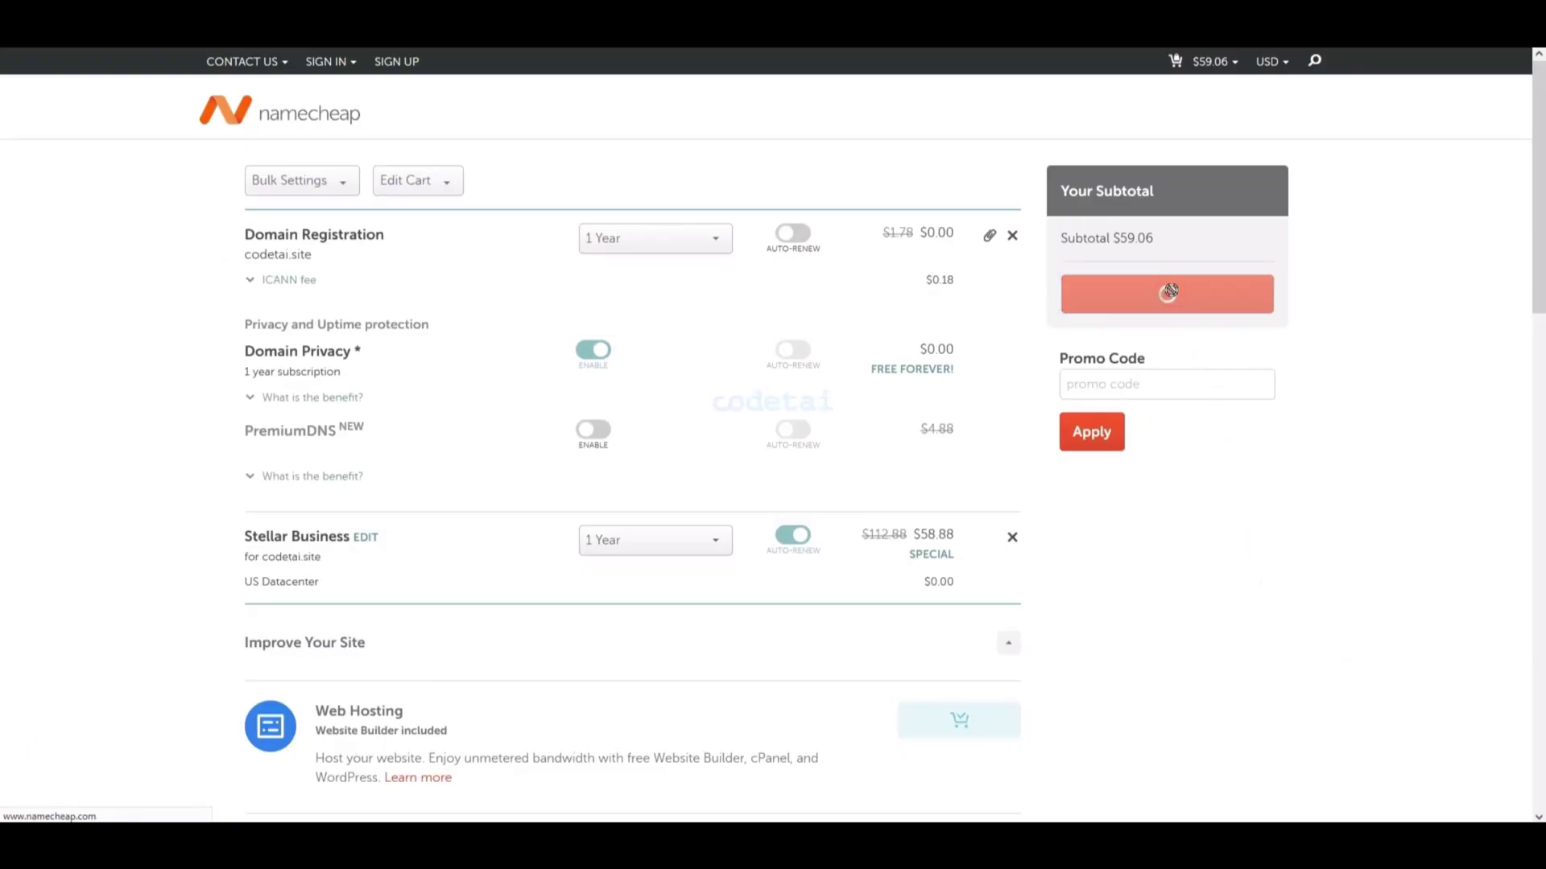
{"action": "scroll", "coordinate": [1364, 532], "scroll_direction": "down", "scroll_amount": 2}
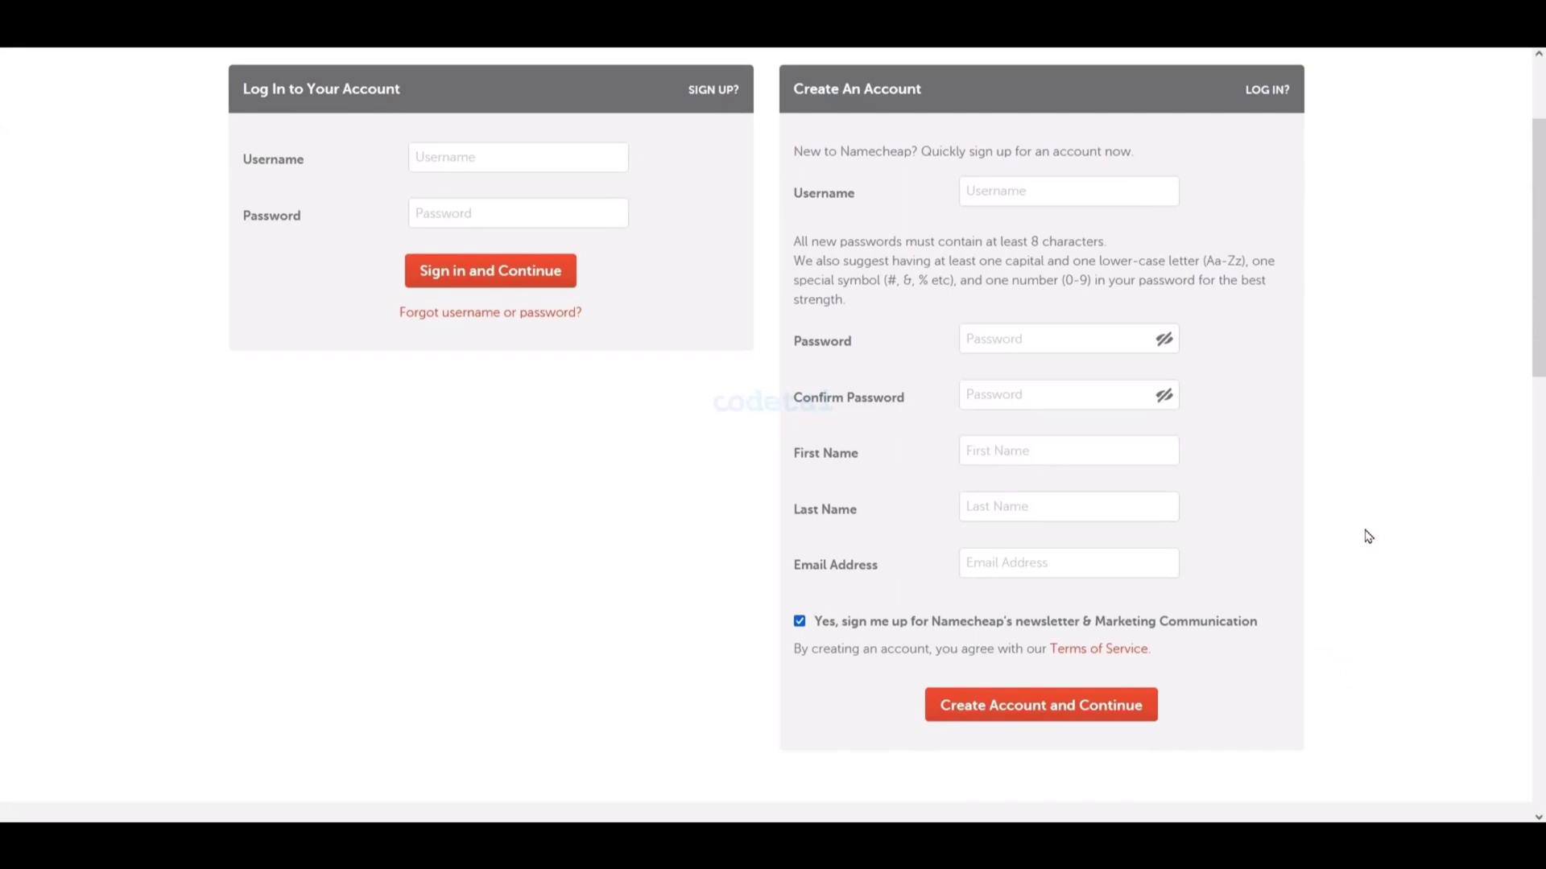
{"action": "mouse_move", "coordinate": [778, 134]}
{"action": "left_mouse_down"}
{"action": "mouse_move", "coordinate": [1099, 333]}
{"action": "mouse_move", "coordinate": [1282, 687]}
{"action": "left_mouse_up"}
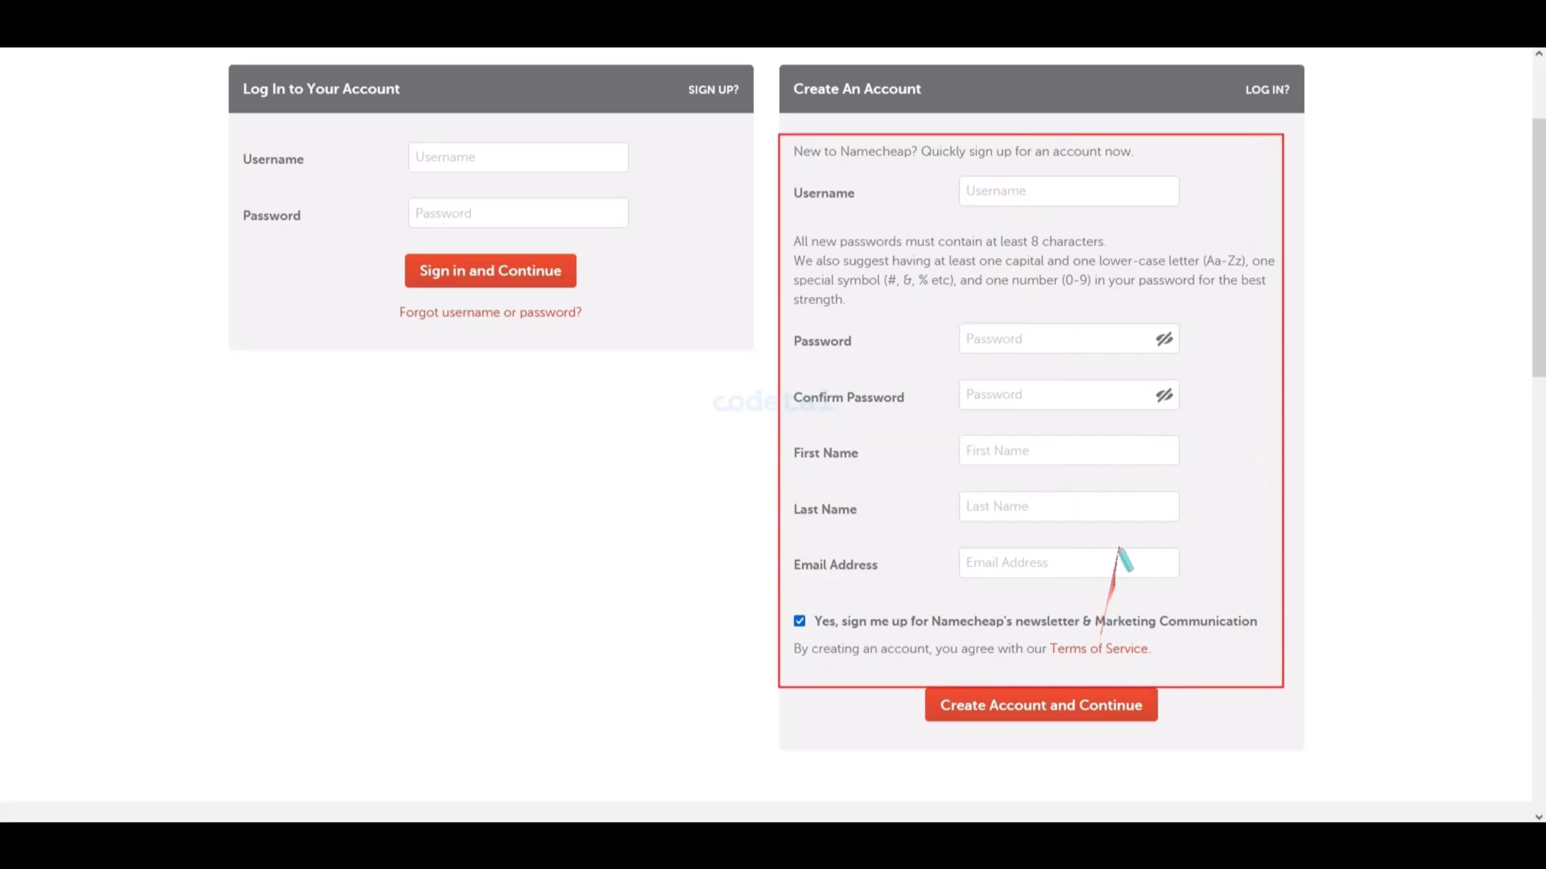
- Enter the new account's username, password and password confirmation
{"action": "left_click", "coordinate": [1067, 191]}
{"action": "type", "text": "codetai"}
{"action": "key", "text": "Tab"}
{"action": "type", "text": "c*"}
{"action": "key", "text": "Tab"}
{"action": "type", "text": "*************"}
- Fill in the account holder's first name, last name and email, then create the account
{"action": "left_click", "coordinate": [1019, 451]}
{"action": "type", "text": "Mary"}
{"action": "left_click", "coordinate": [1017, 510]}
{"action": "type", "text": "Smith"}
{"action": "left_click", "coordinate": [1024, 566]}
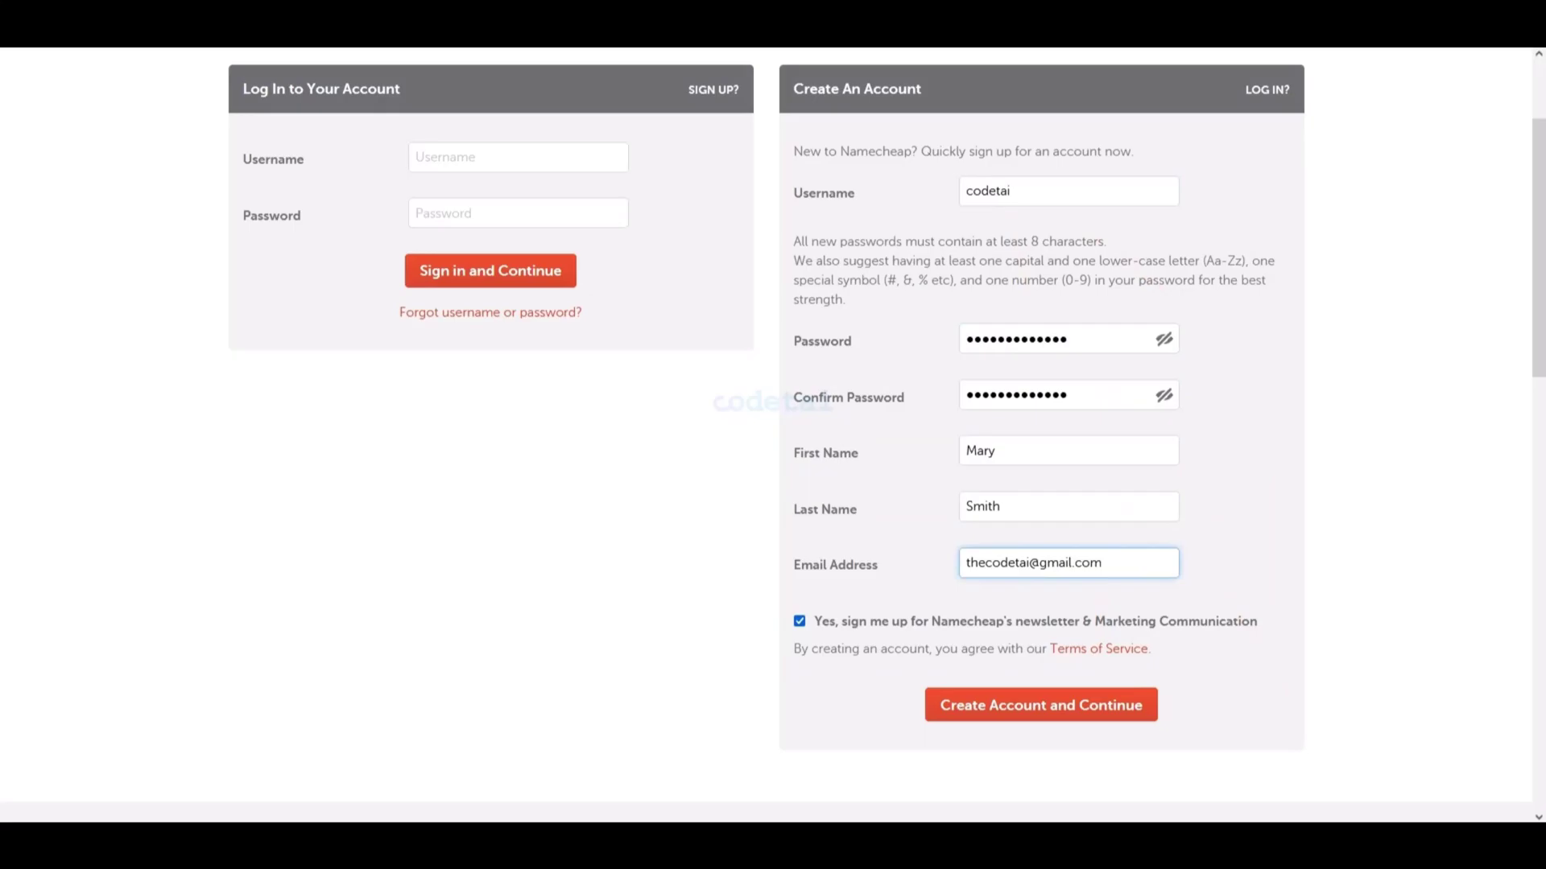
{"action": "left_click_drag", "start_coordinate": [918, 681], "coordinate": [1174, 728]}
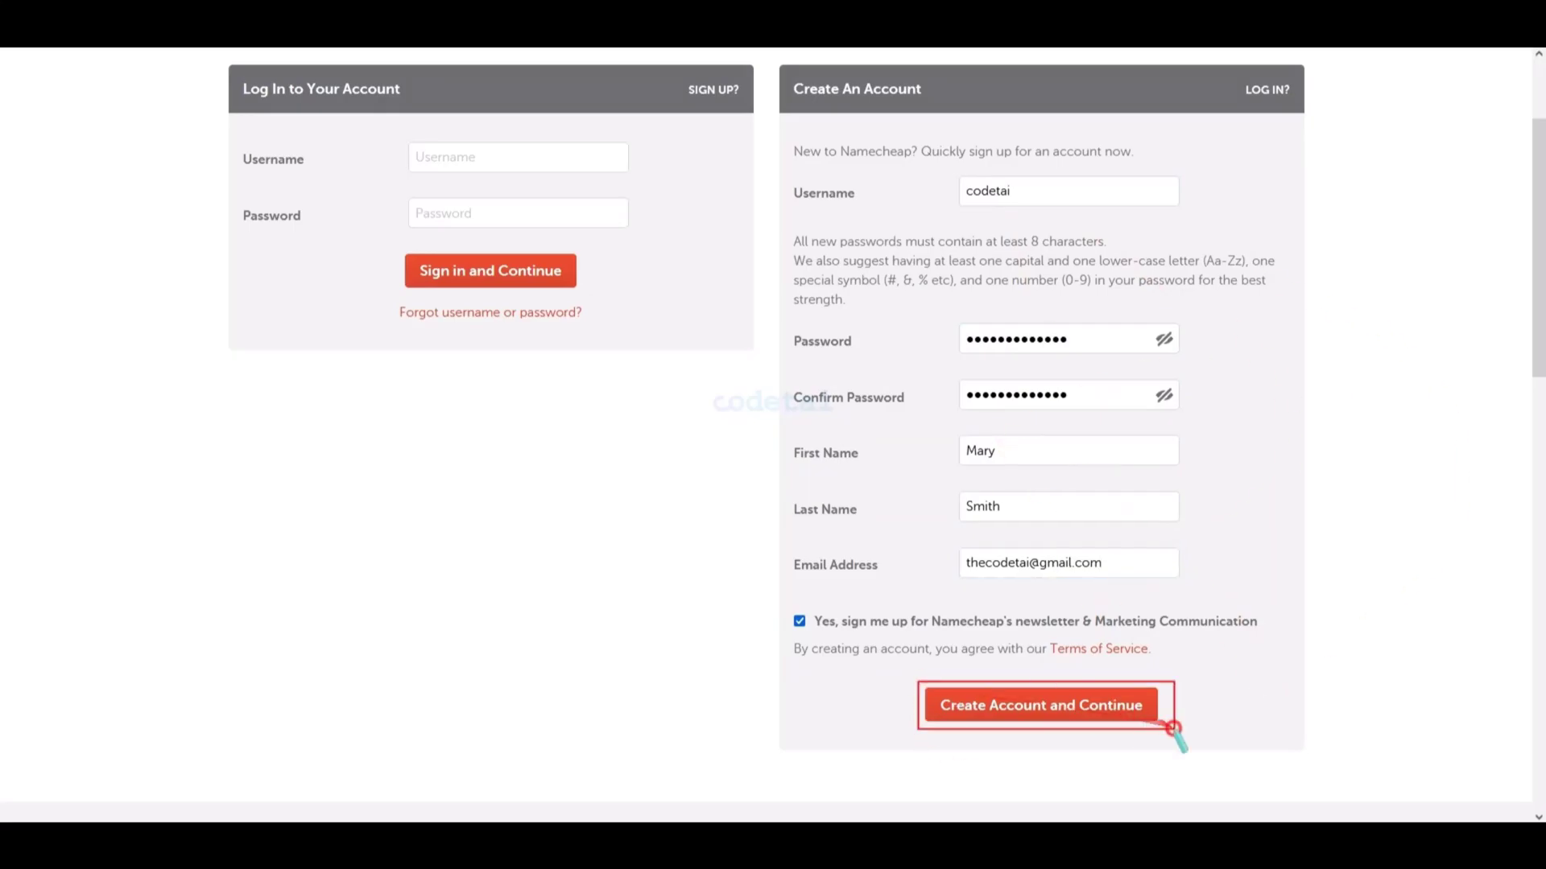
{"action": "left_click", "coordinate": [1146, 735]}
{"action": "left_click", "coordinate": [1101, 715]}
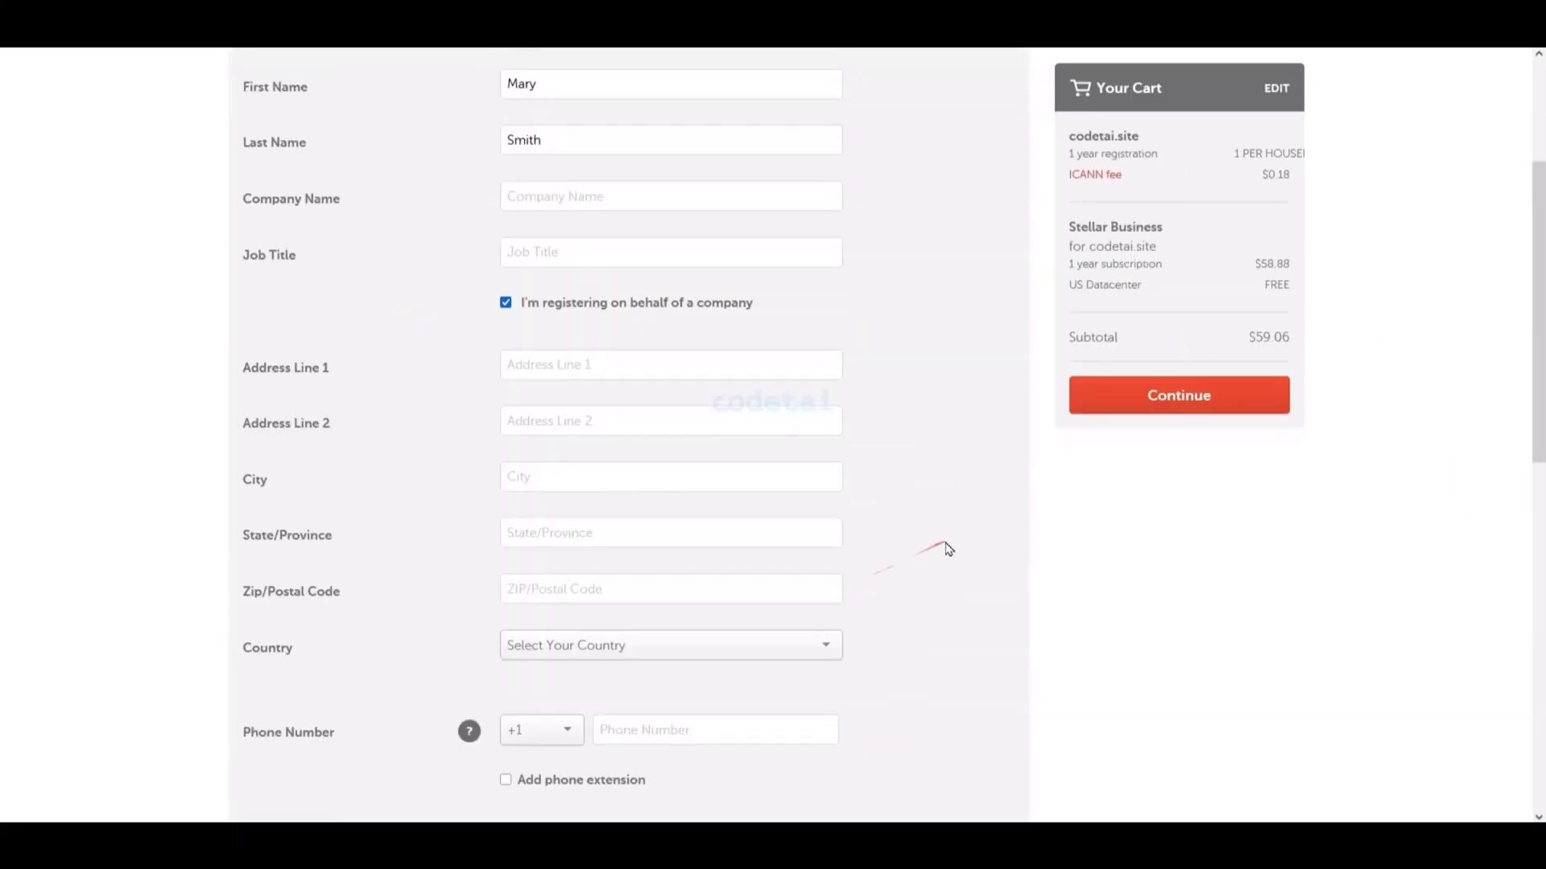
- Enter 'Developer' as the job title in the contact information
{"action": "scroll", "coordinate": [948, 549], "scroll_direction": "up", "scroll_amount": 3}
{"action": "left_click", "coordinate": [619, 447]}
{"action": "key", "text": "Tab"}
{"action": "type", "text": "Dev"}
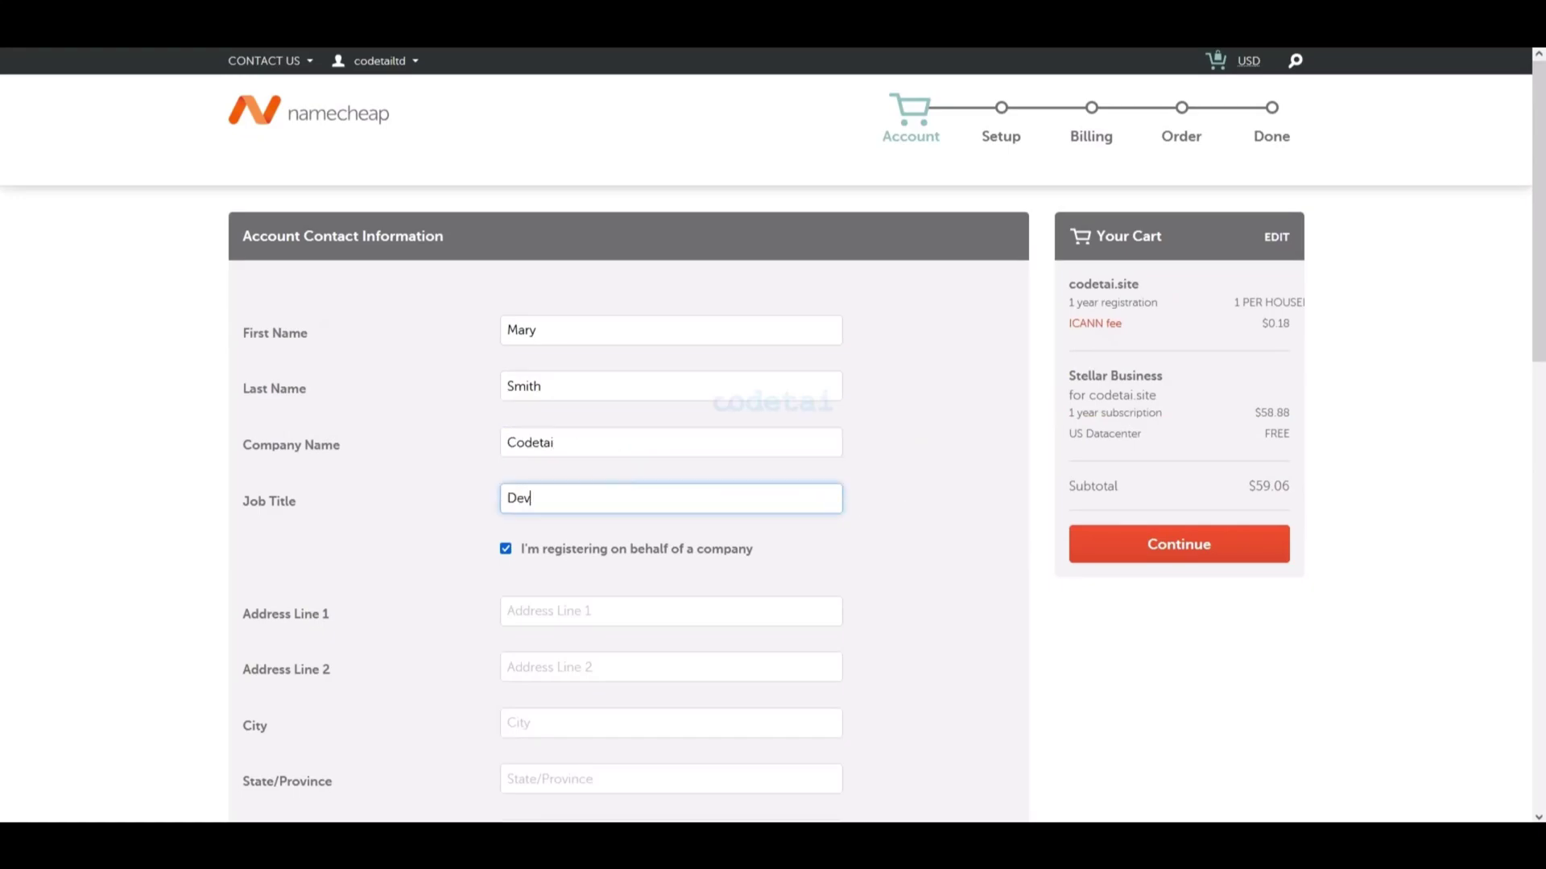
{"action": "type", "text": "eloper"}
- Paste the street address lines, city, state and ZIP code into the contact form
{"action": "scroll", "coordinate": [790, 534], "scroll_direction": "down", "scroll_amount": 5}
{"action": "right_click", "coordinate": [605, 150]}
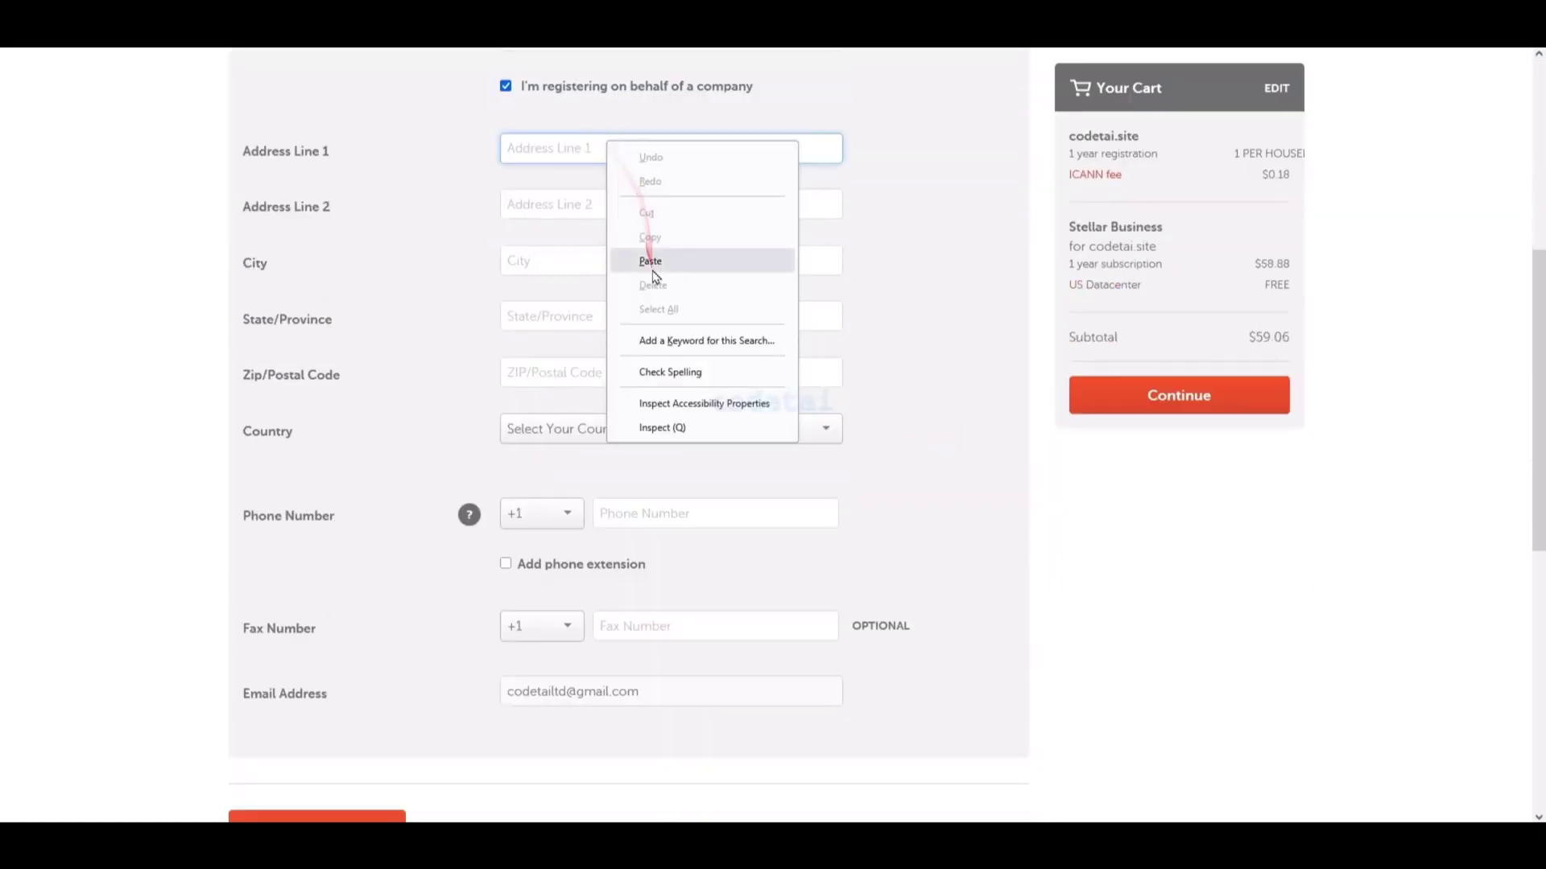
{"action": "left_click", "coordinate": [644, 255]}
{"action": "key", "text": "Tab"}
{"action": "key", "text": "ctrl+v"}
{"action": "right_click", "coordinate": [607, 262]}
{"action": "left_click", "coordinate": [656, 386]}
{"action": "right_click", "coordinate": [614, 309]}
{"action": "left_click", "coordinate": [680, 438]}
{"action": "right_click", "coordinate": [594, 372]}
{"action": "left_click", "coordinate": [636, 487]}
- Set the country to United States and paste in the phone number
{"action": "left_click", "coordinate": [623, 447]}
{"action": "key", "text": "u"}
{"action": "key", "text": "u"}
{"action": "key", "text": "u"}
{"action": "key", "text": "u"}
{"action": "key", "text": "u"}
{"action": "key", "text": "Return"}
{"action": "scroll", "coordinate": [875, 561], "scroll_direction": "down", "scroll_amount": 1}
{"action": "right_click", "coordinate": [666, 436]}
{"action": "left_click", "coordinate": [728, 574]}
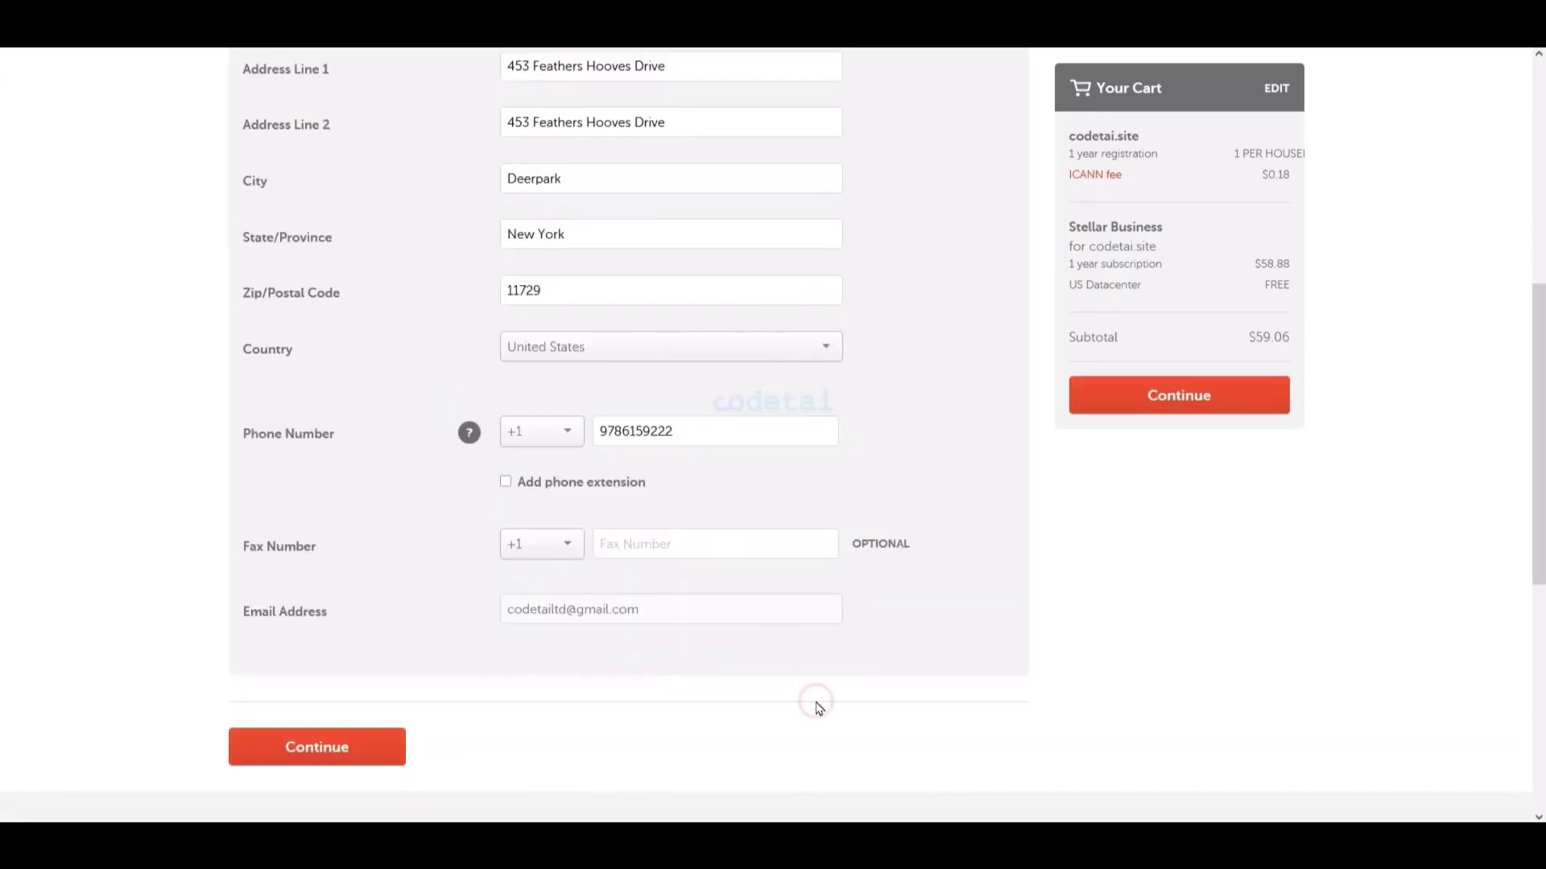
- Submit the contact details, save the configuration as default, and continue to Billing
{"action": "left_click", "coordinate": [332, 748]}
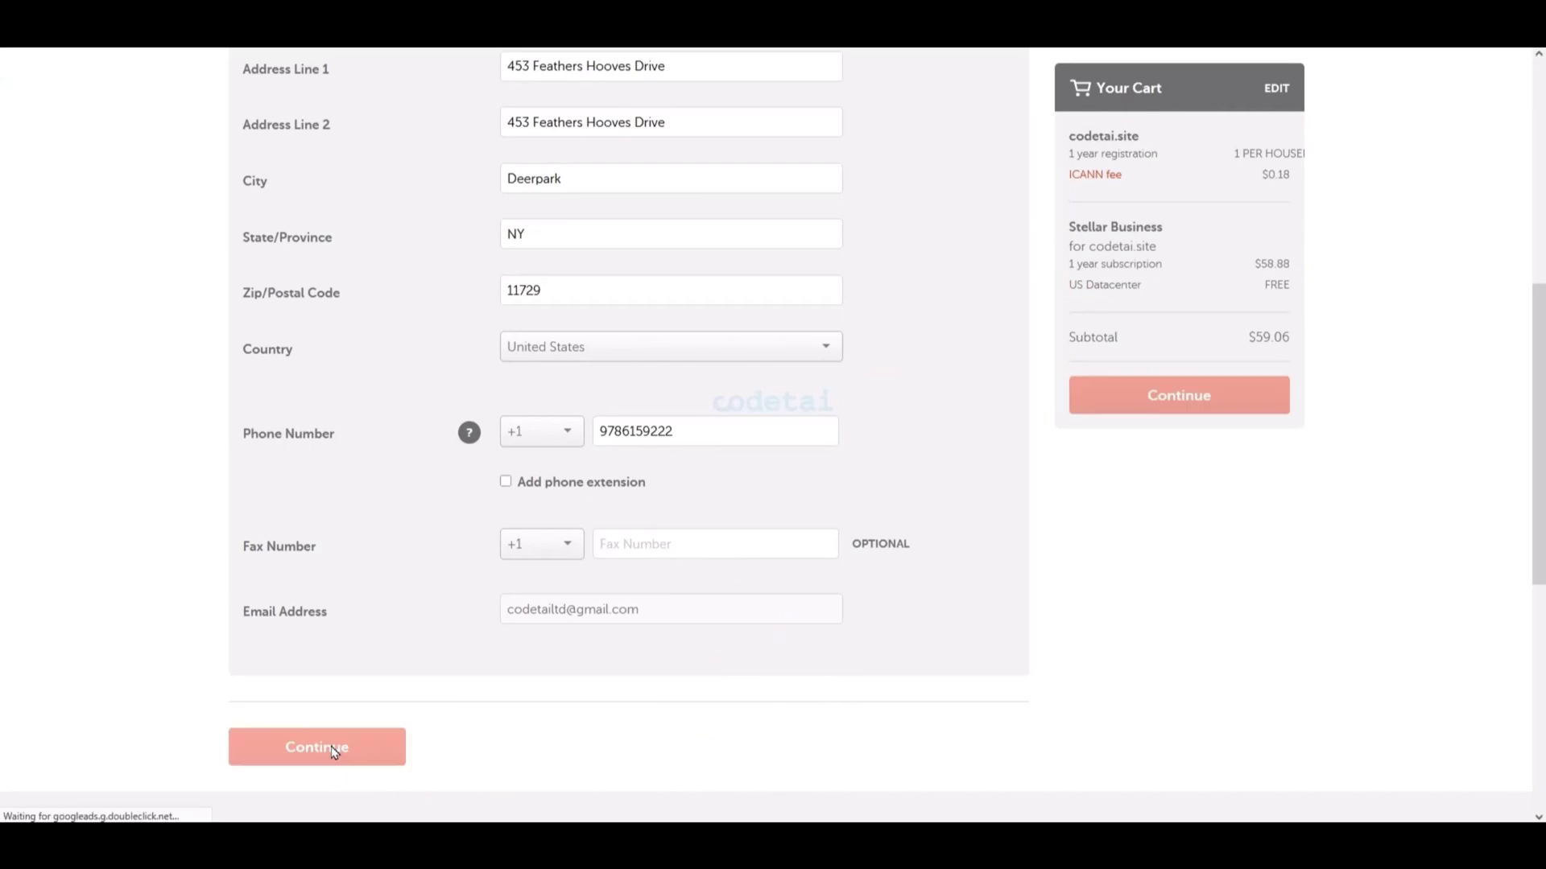
{"action": "scroll", "coordinate": [867, 659], "scroll_direction": "down", "scroll_amount": 9}
{"action": "scroll", "coordinate": [867, 658], "scroll_direction": "down", "scroll_amount": 3}
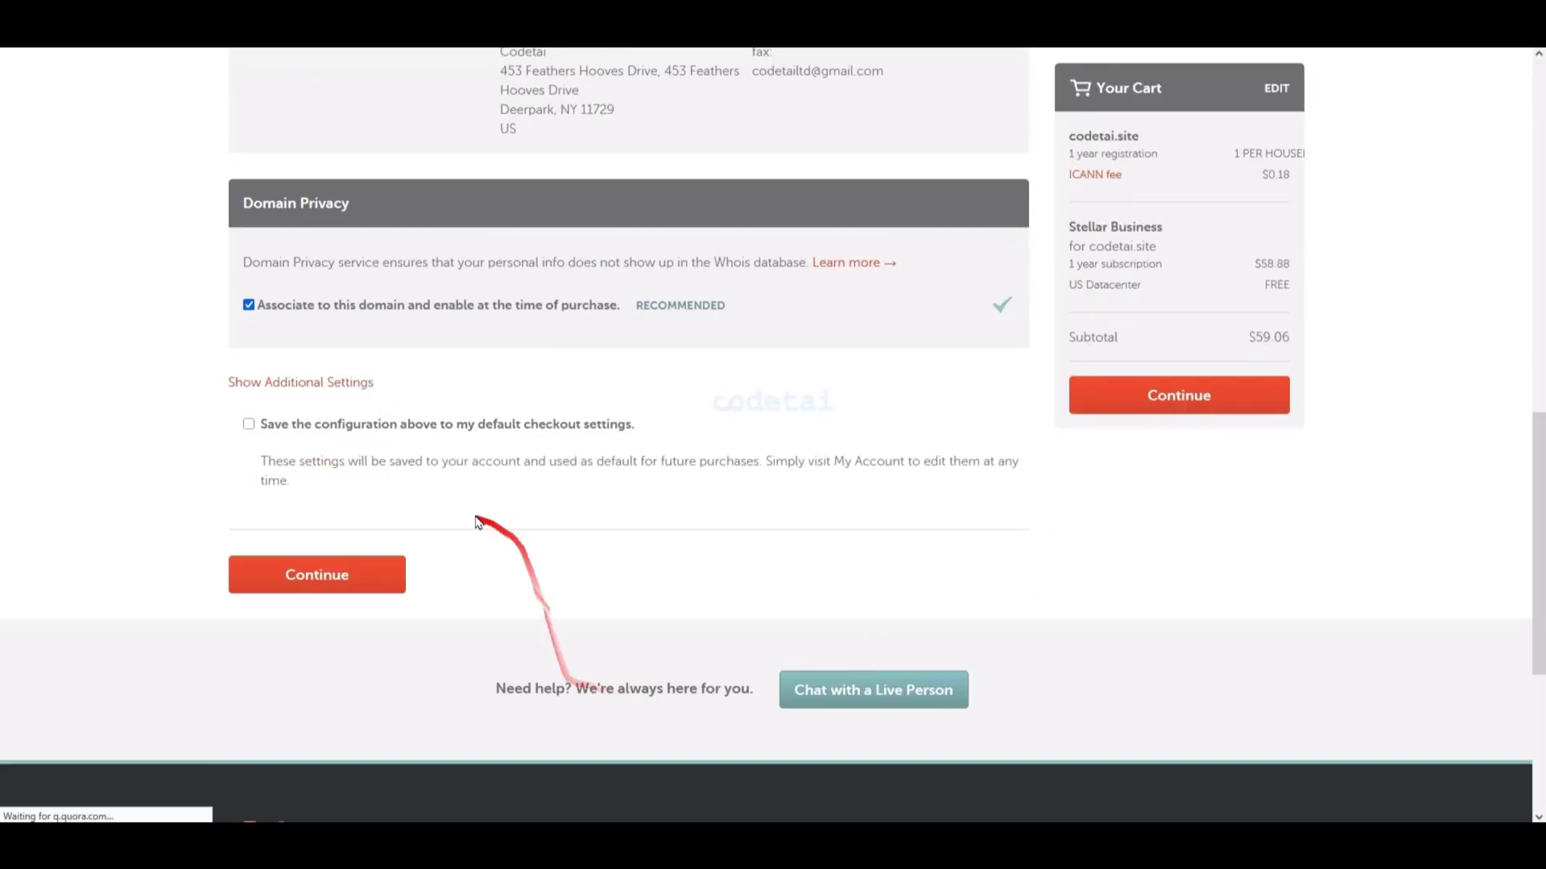
{"action": "left_click", "coordinate": [249, 425]}
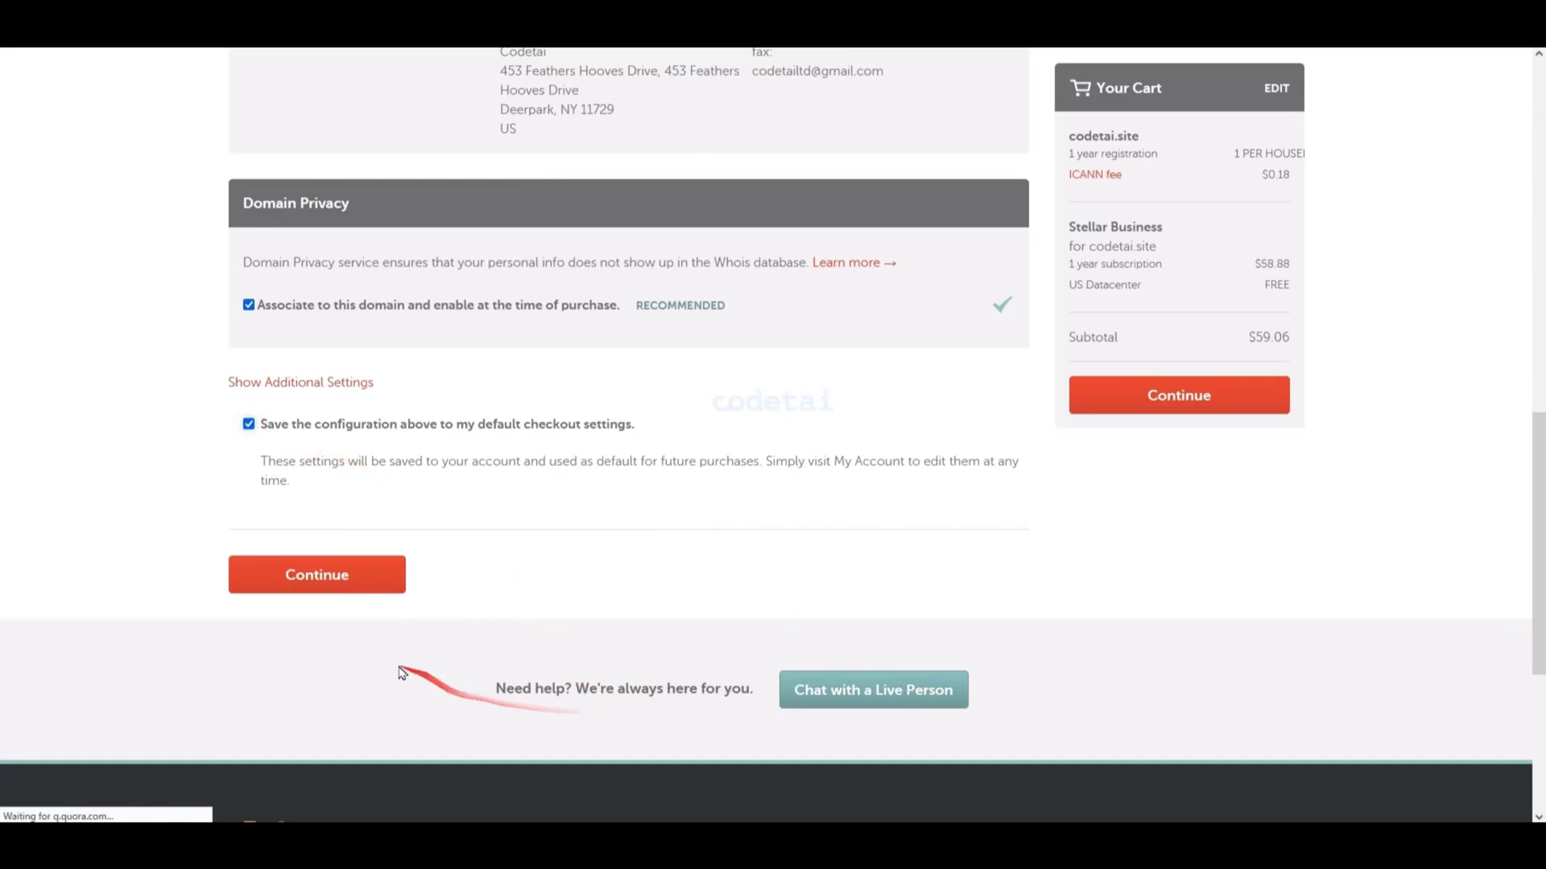
{"action": "left_click", "coordinate": [331, 588]}
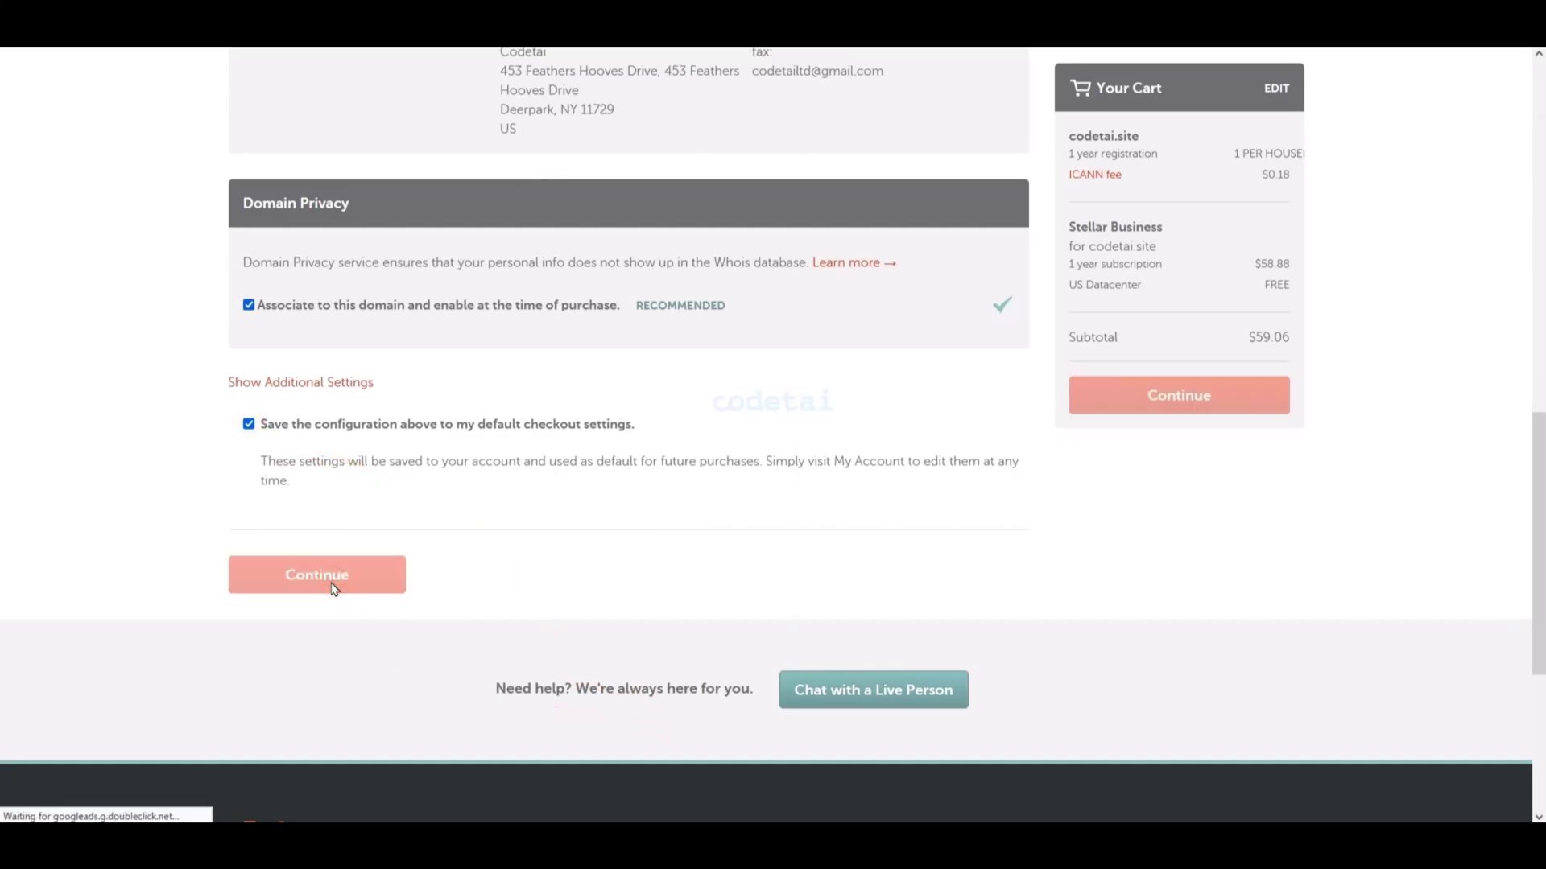
{"action": "scroll", "coordinate": [741, 480], "scroll_direction": "down", "scroll_amount": 2}
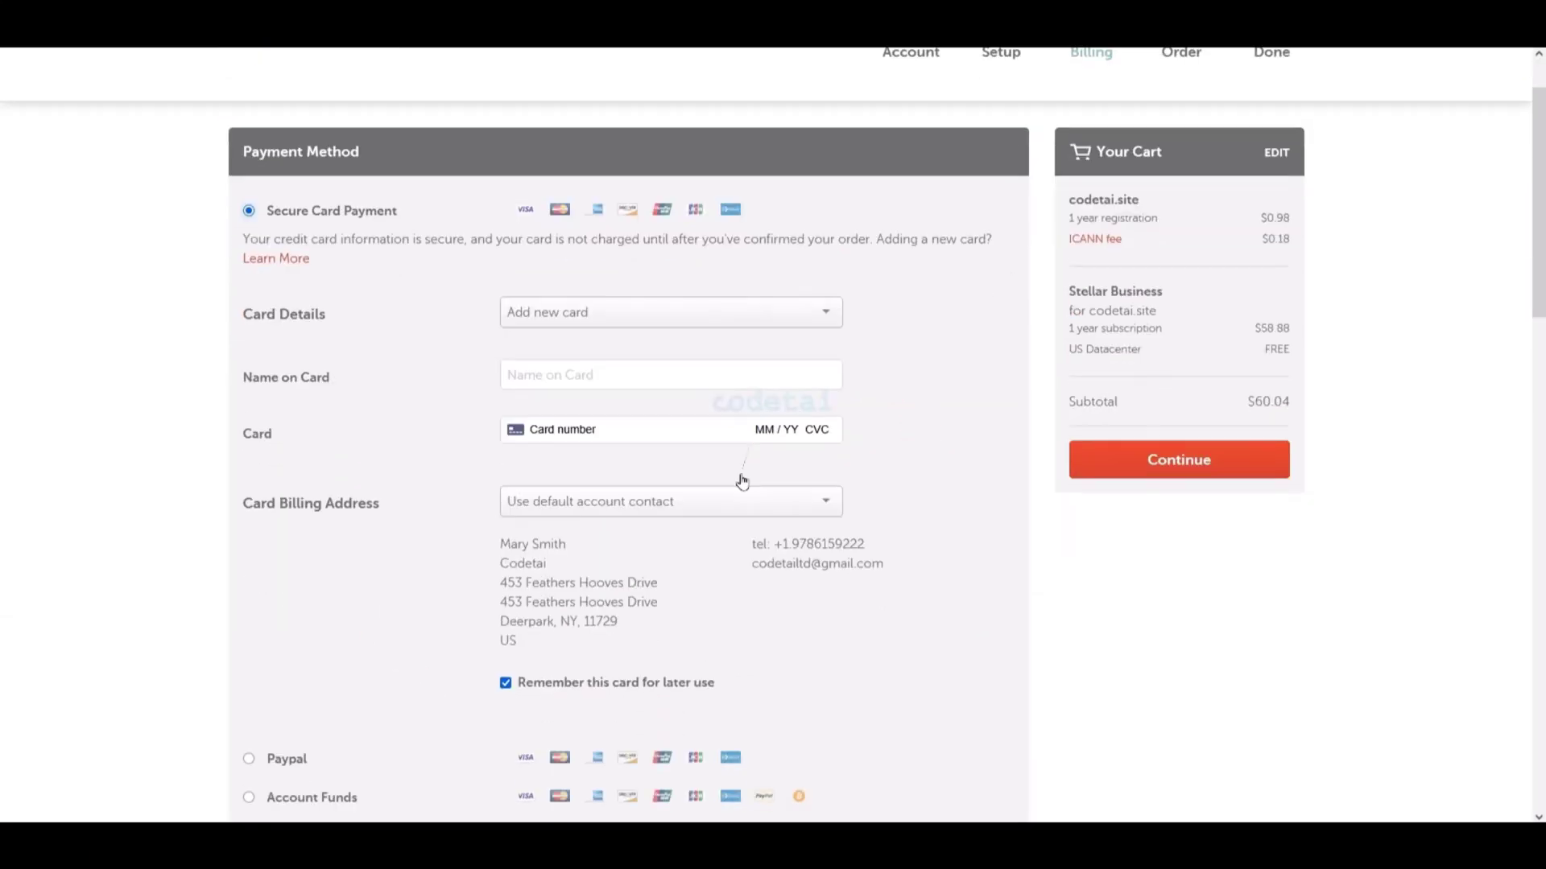
- Choose Secure Card Payment, keep automatic renewal on for all items, and continue to order review
{"action": "scroll", "coordinate": [819, 585], "scroll_direction": "down", "scroll_amount": 5}
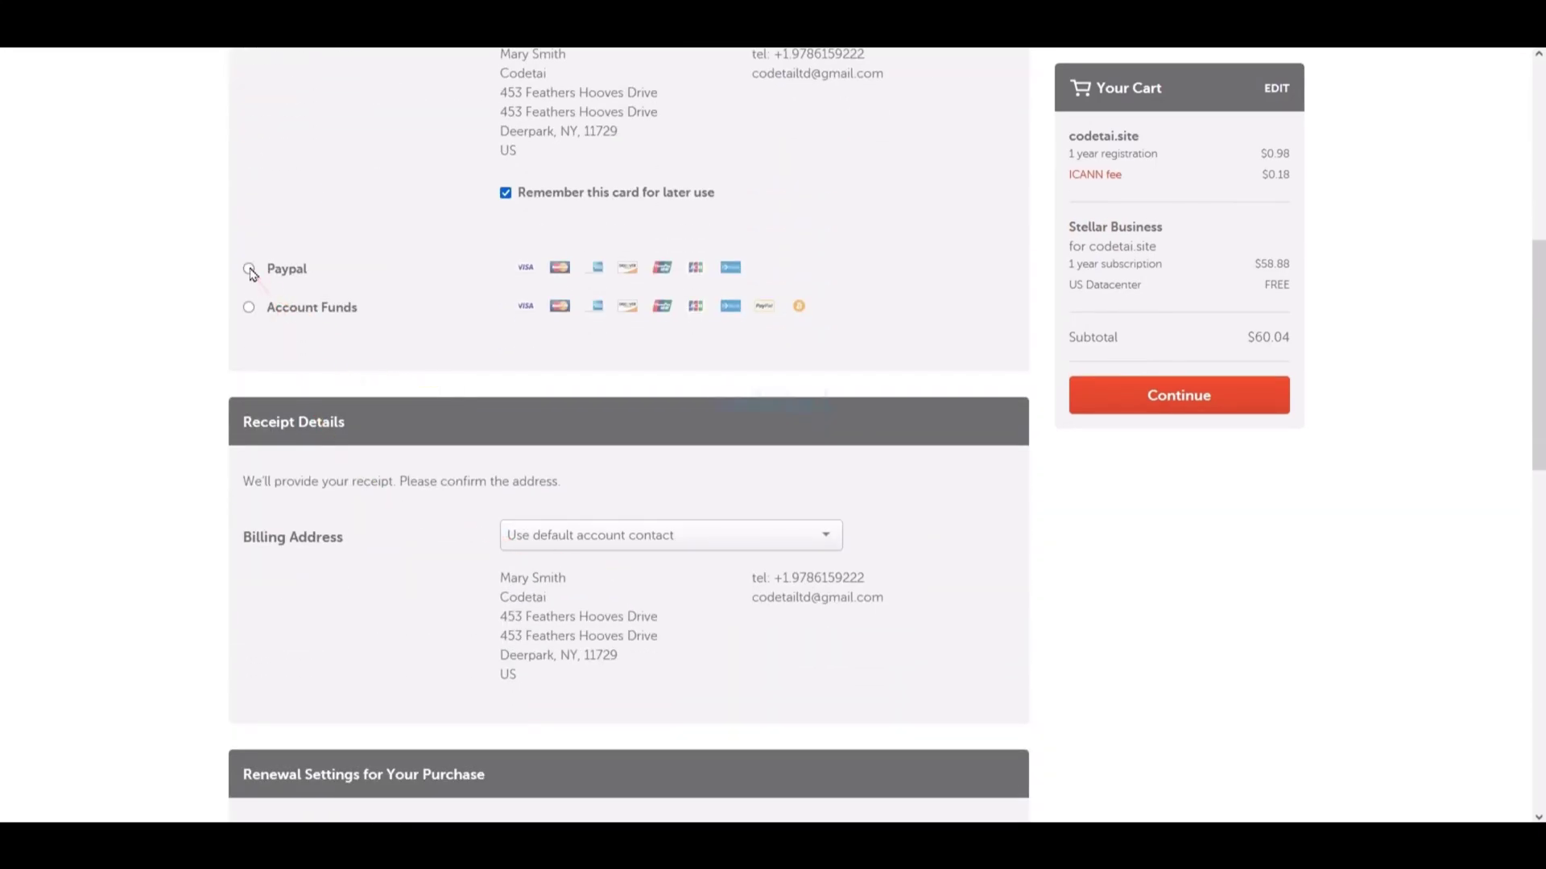
{"action": "left_click", "coordinate": [248, 268]}
{"action": "scroll", "coordinate": [583, 427], "scroll_direction": "down", "scroll_amount": 1}
{"action": "scroll", "coordinate": [507, 413], "scroll_direction": "up", "scroll_amount": 1}
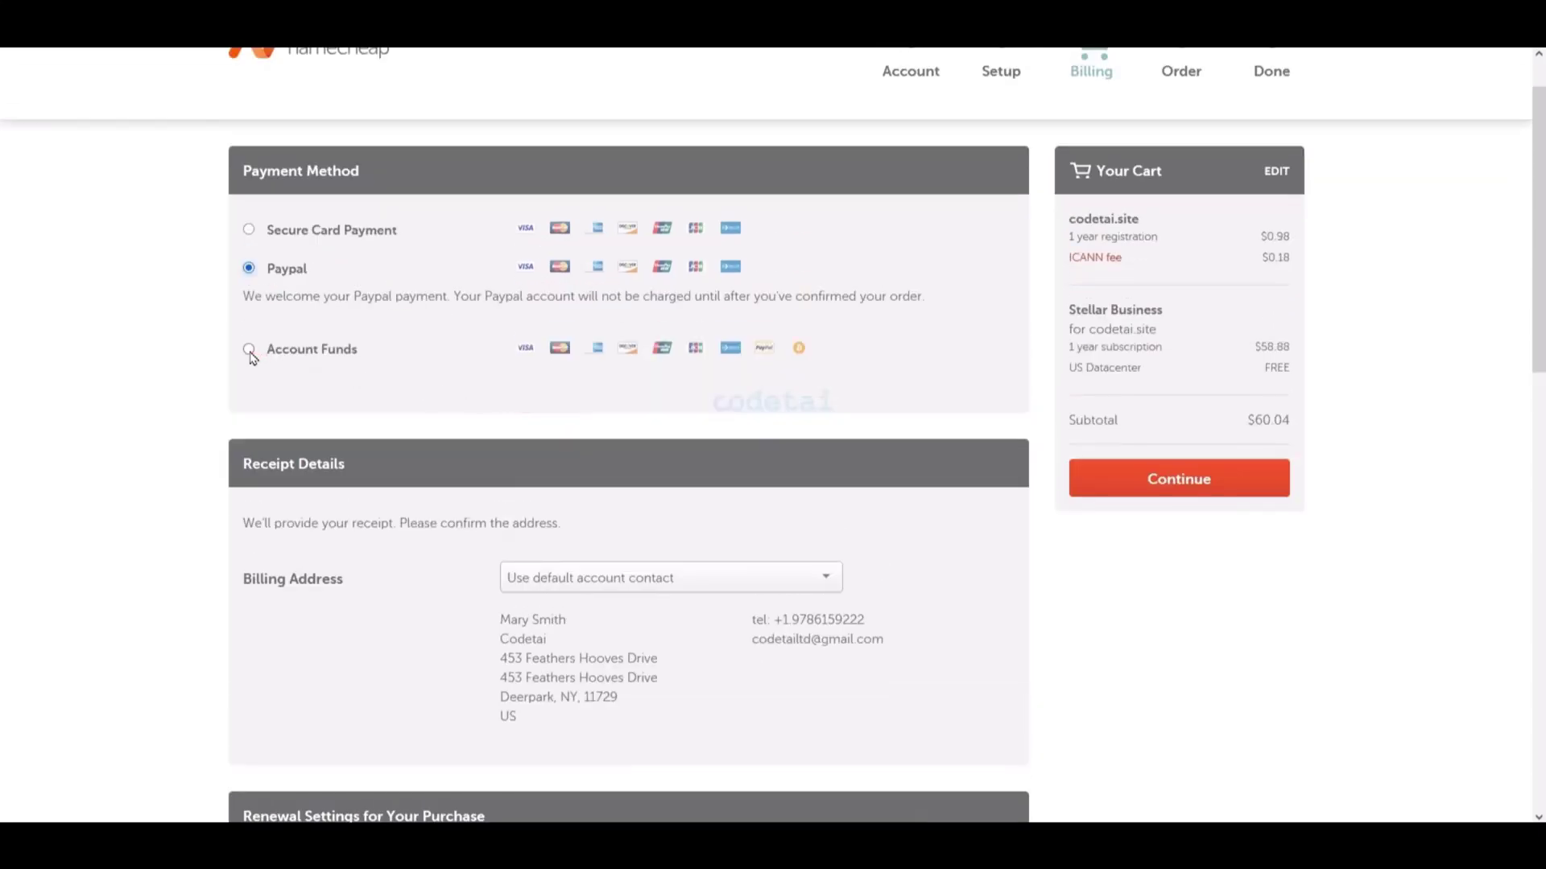
{"action": "left_click", "coordinate": [249, 348]}
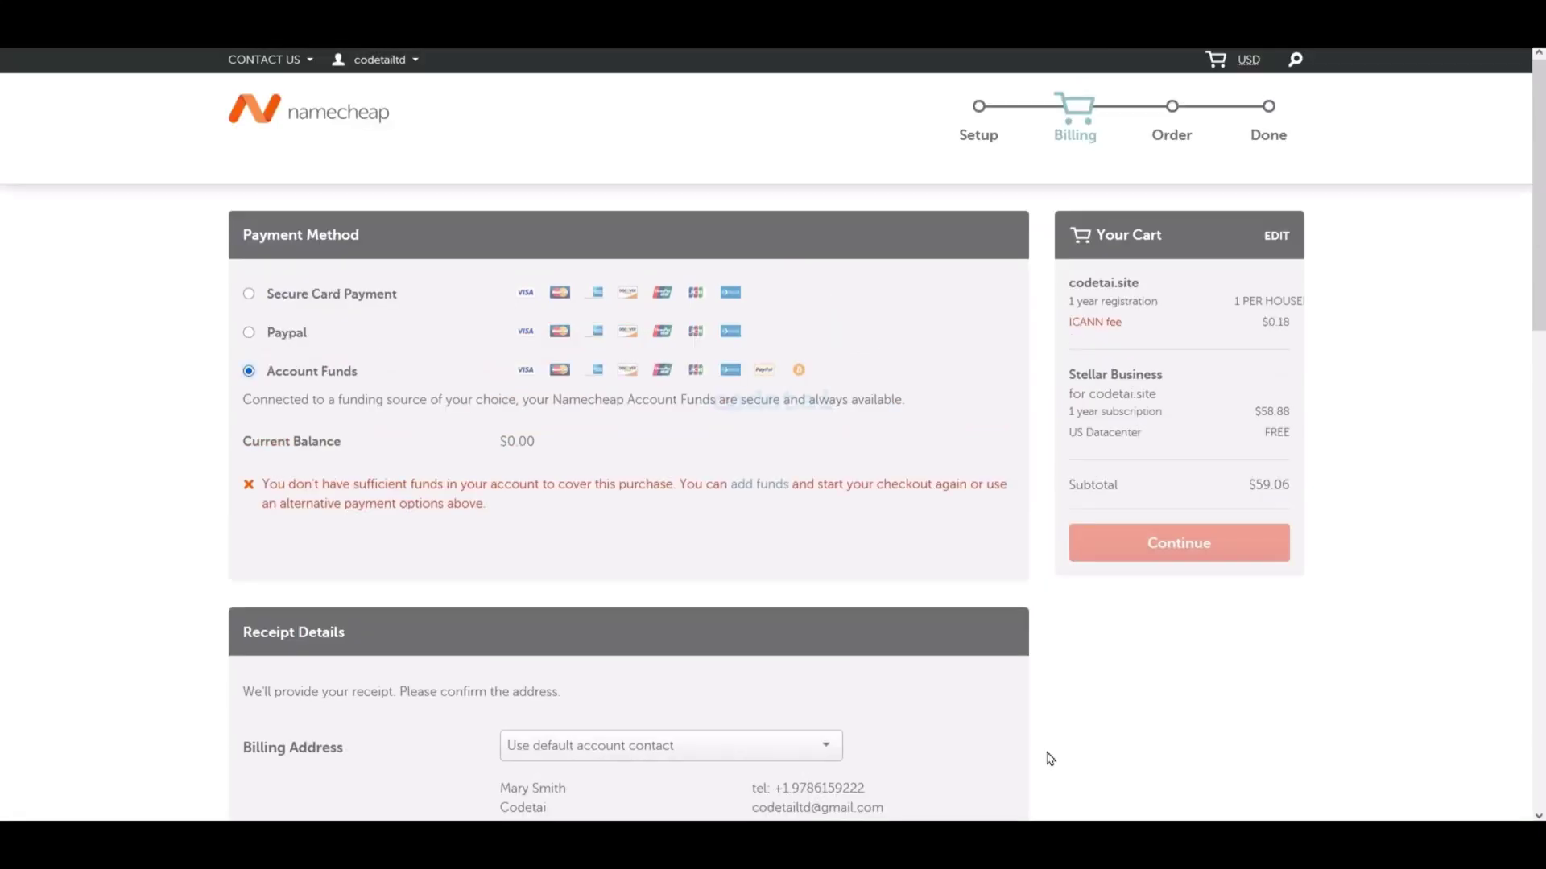
{"action": "left_click", "coordinate": [248, 295]}
{"action": "scroll", "coordinate": [500, 293], "scroll_direction": "down", "scroll_amount": 2}
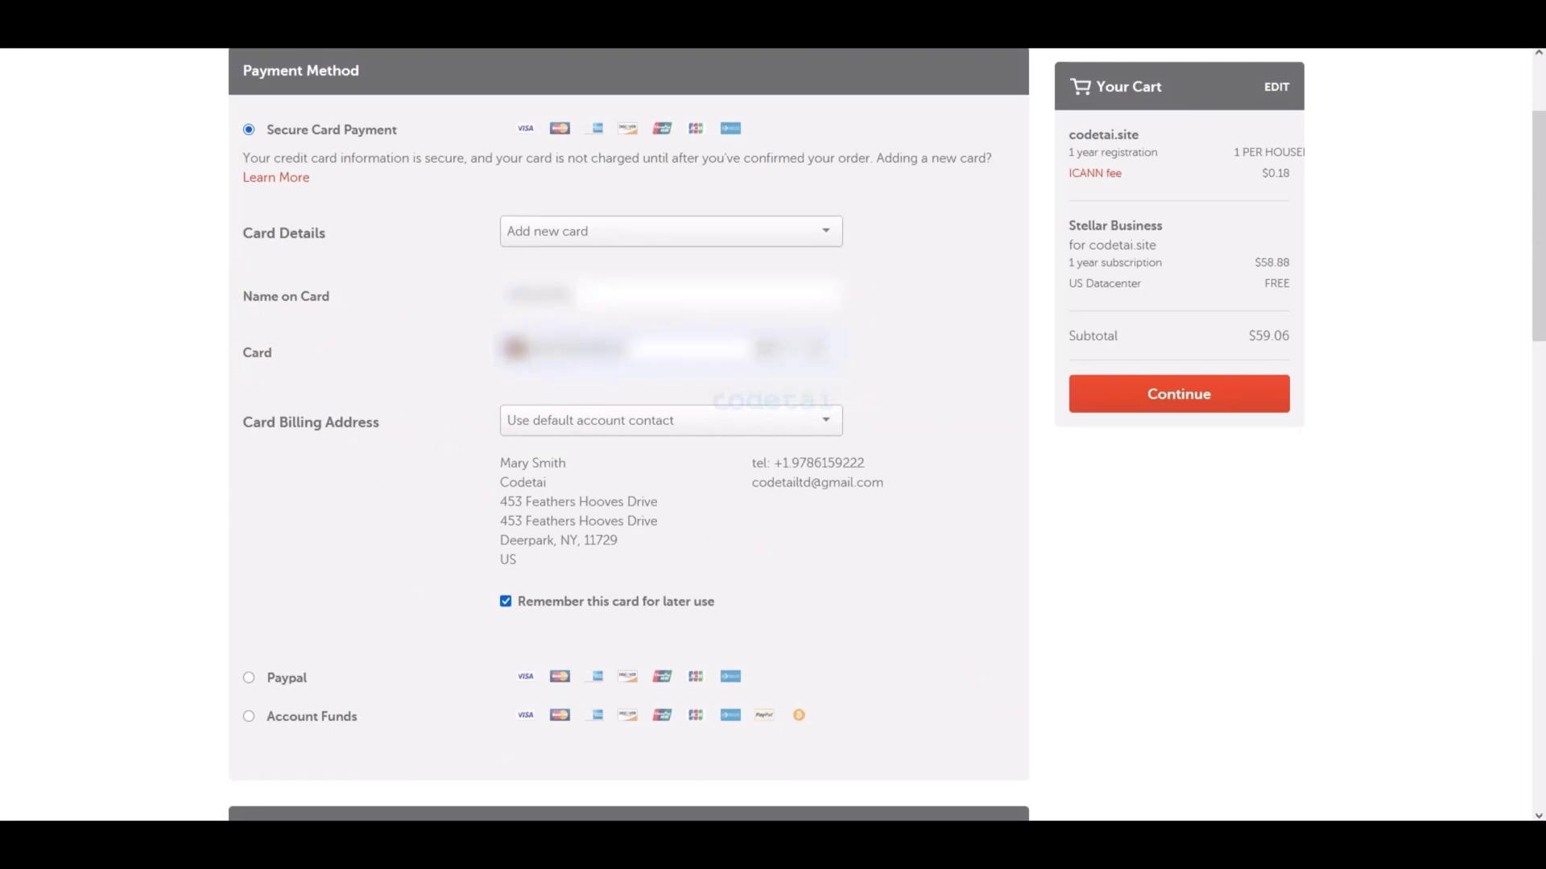
{"action": "scroll", "coordinate": [893, 448], "scroll_direction": "down", "scroll_amount": 6}
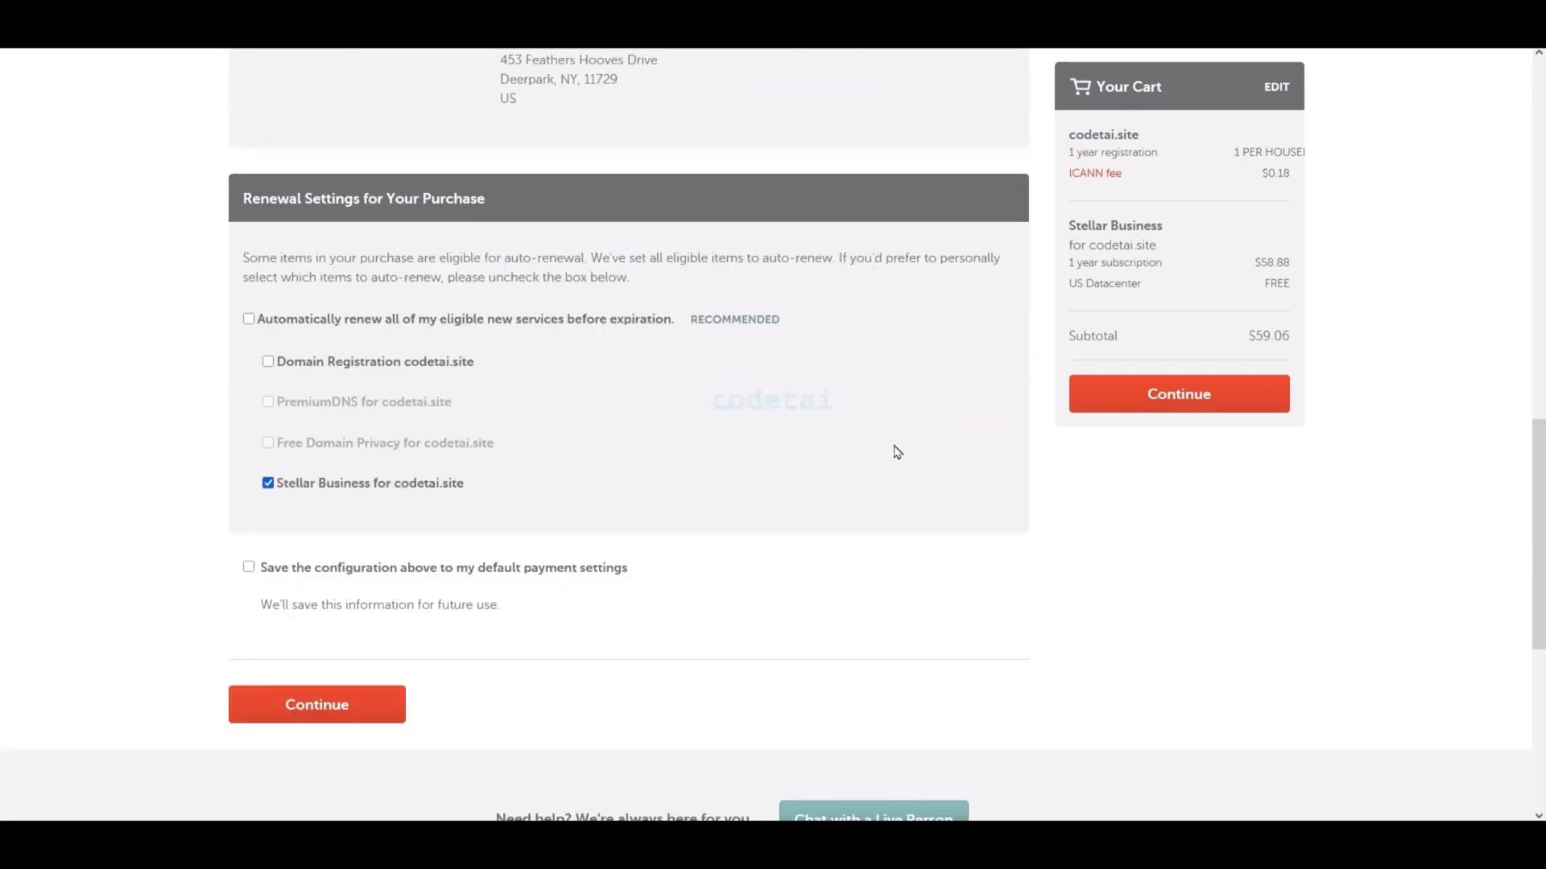
{"action": "left_click", "coordinate": [249, 237]}
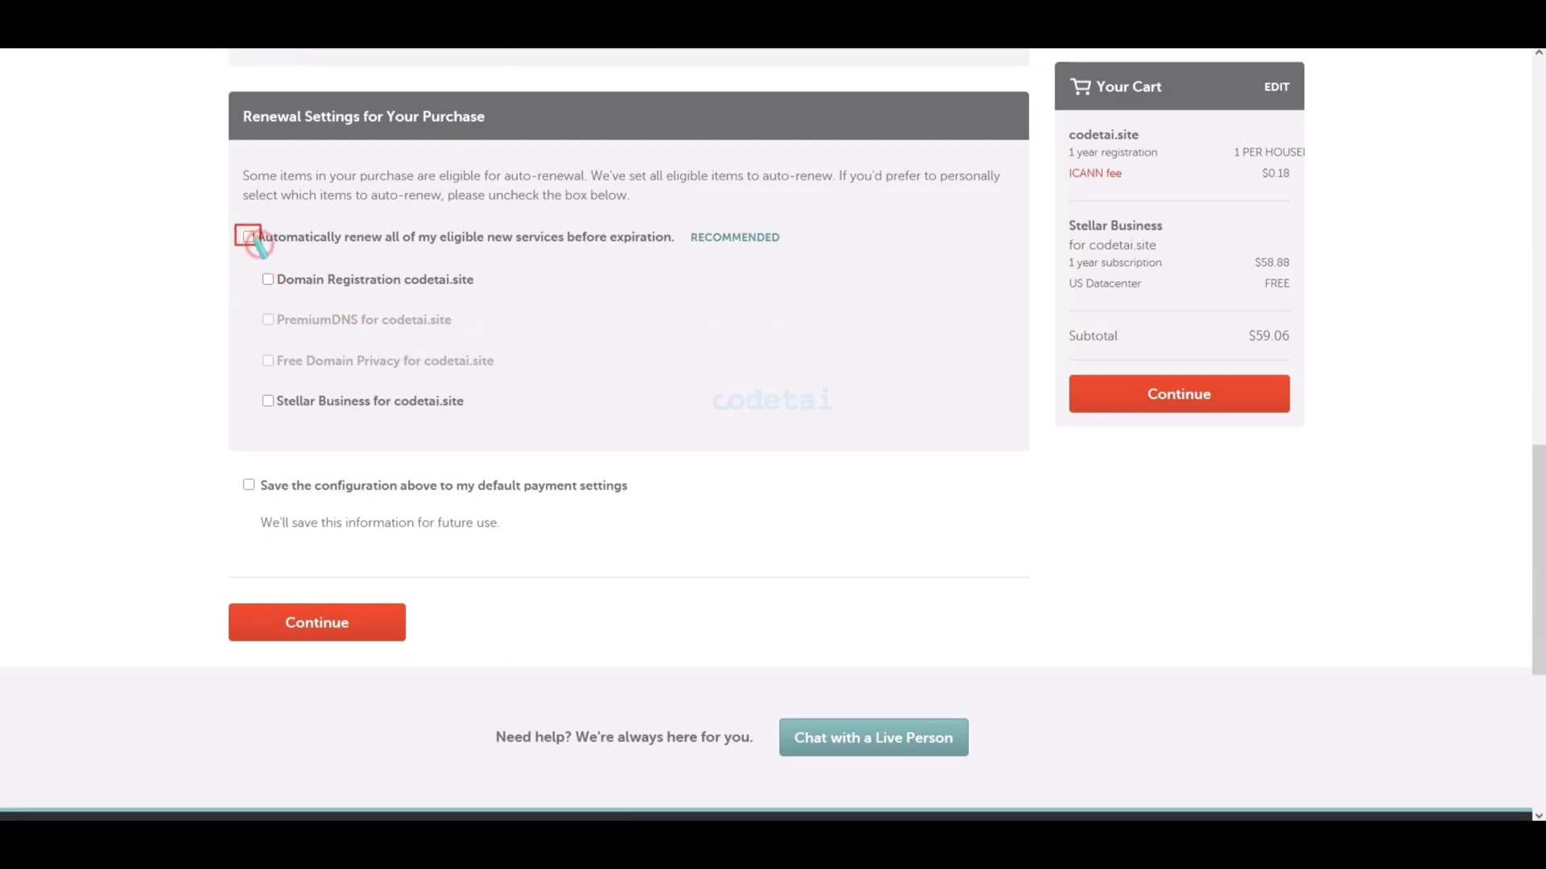
{"action": "left_click", "coordinate": [306, 282]}
{"action": "scroll", "coordinate": [453, 348], "scroll_direction": "down", "scroll_amount": 1}
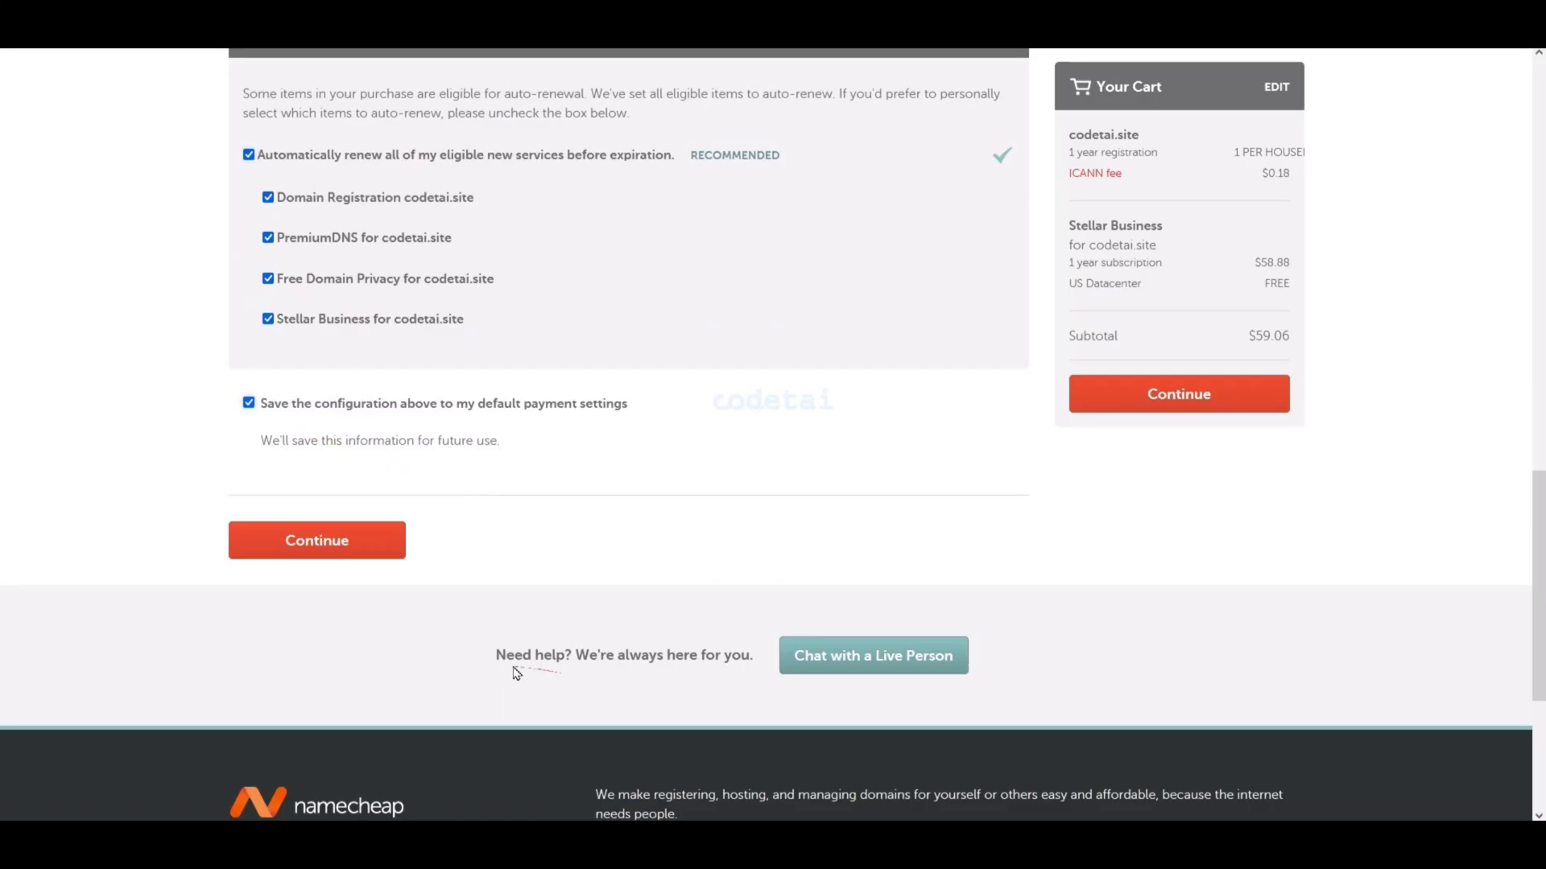
{"action": "left_click", "coordinate": [326, 551]}
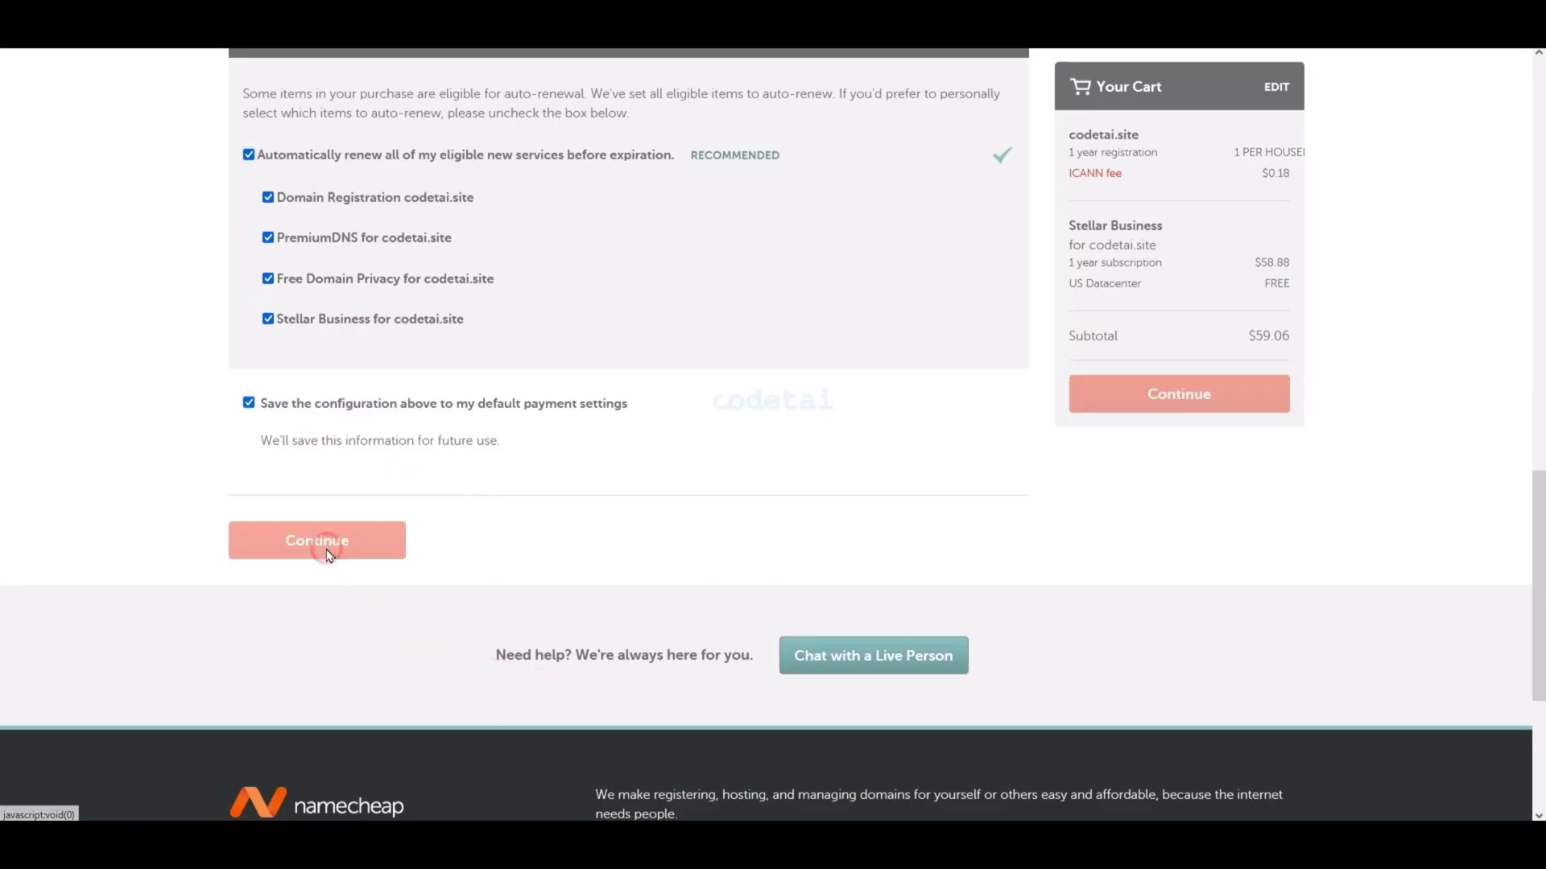
- Accept Namecheap's Terms of Service, pay $59.06 for the order, and dismiss the feedback survey
{"action": "scroll", "coordinate": [945, 417], "scroll_direction": "down", "scroll_amount": 6}
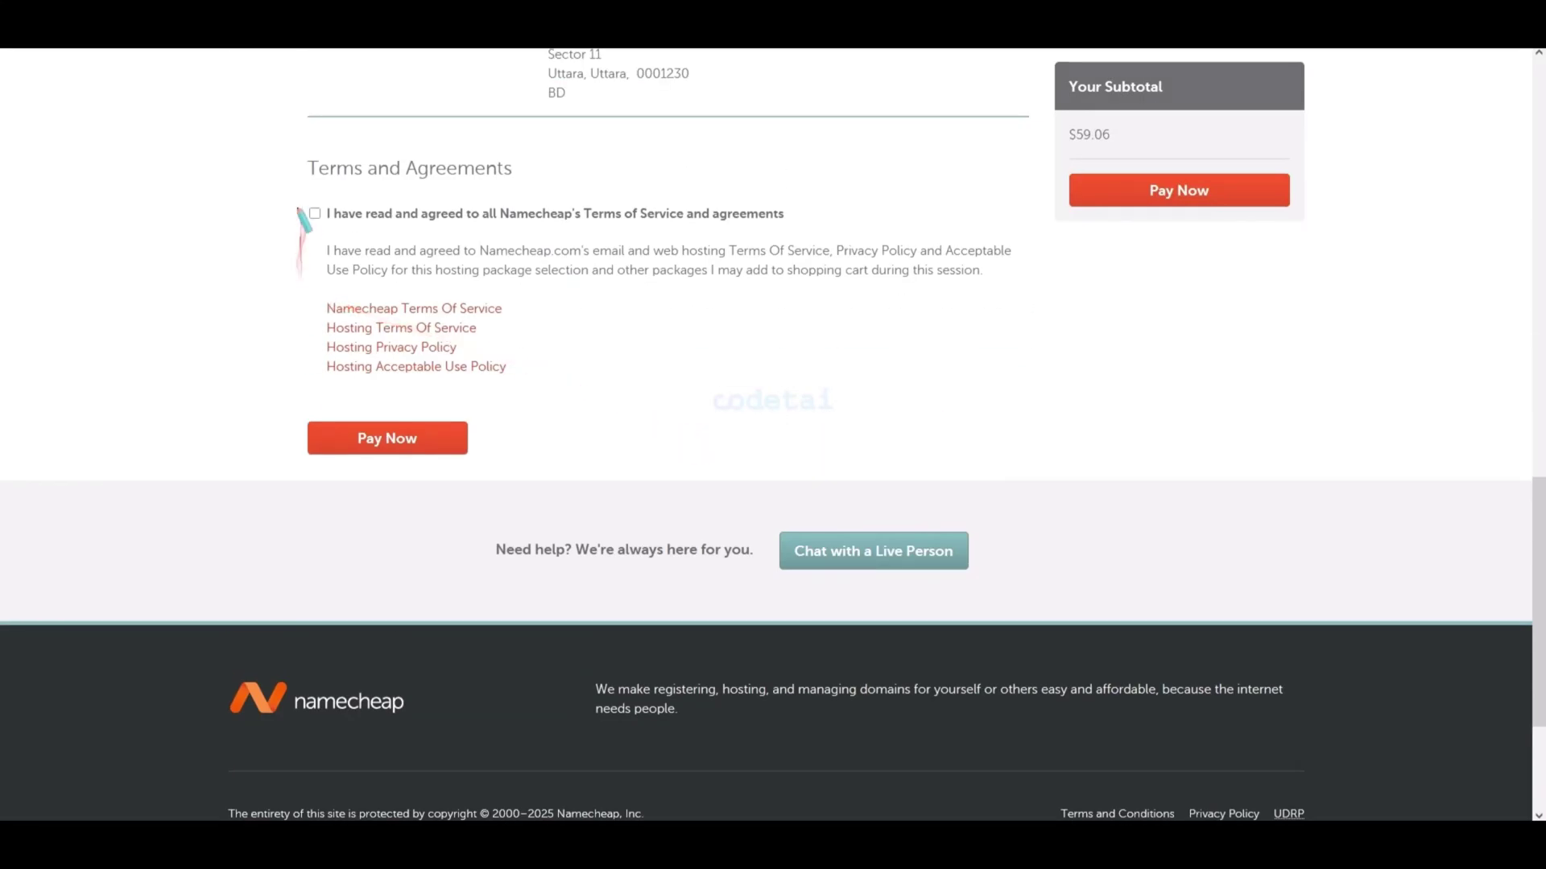
{"action": "left_click_drag", "start_coordinate": [294, 202], "coordinate": [833, 225]}
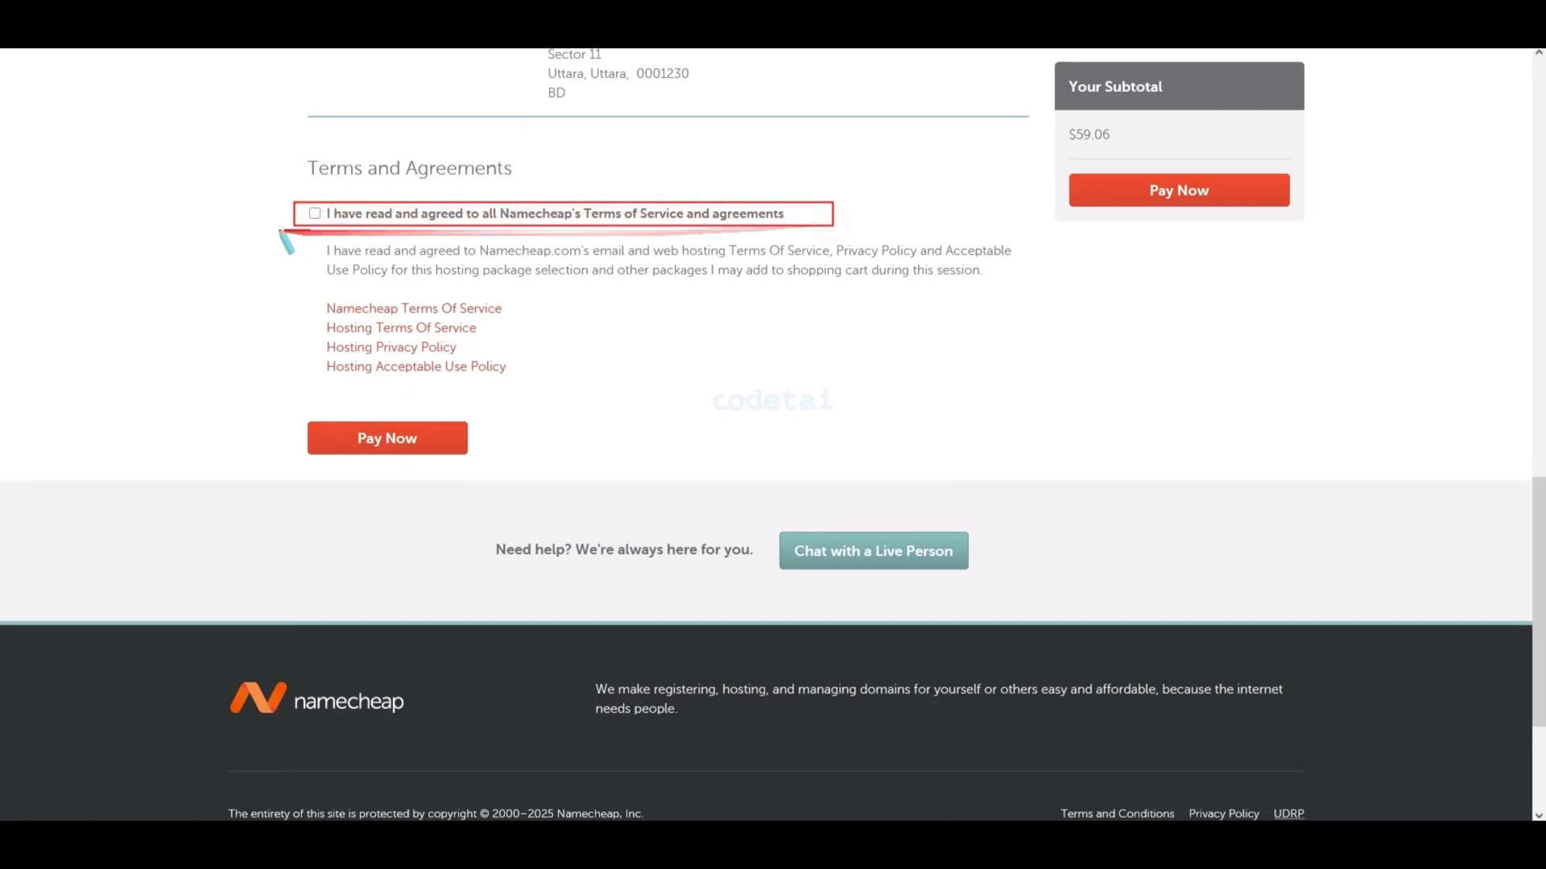
{"action": "left_click", "coordinate": [357, 266]}
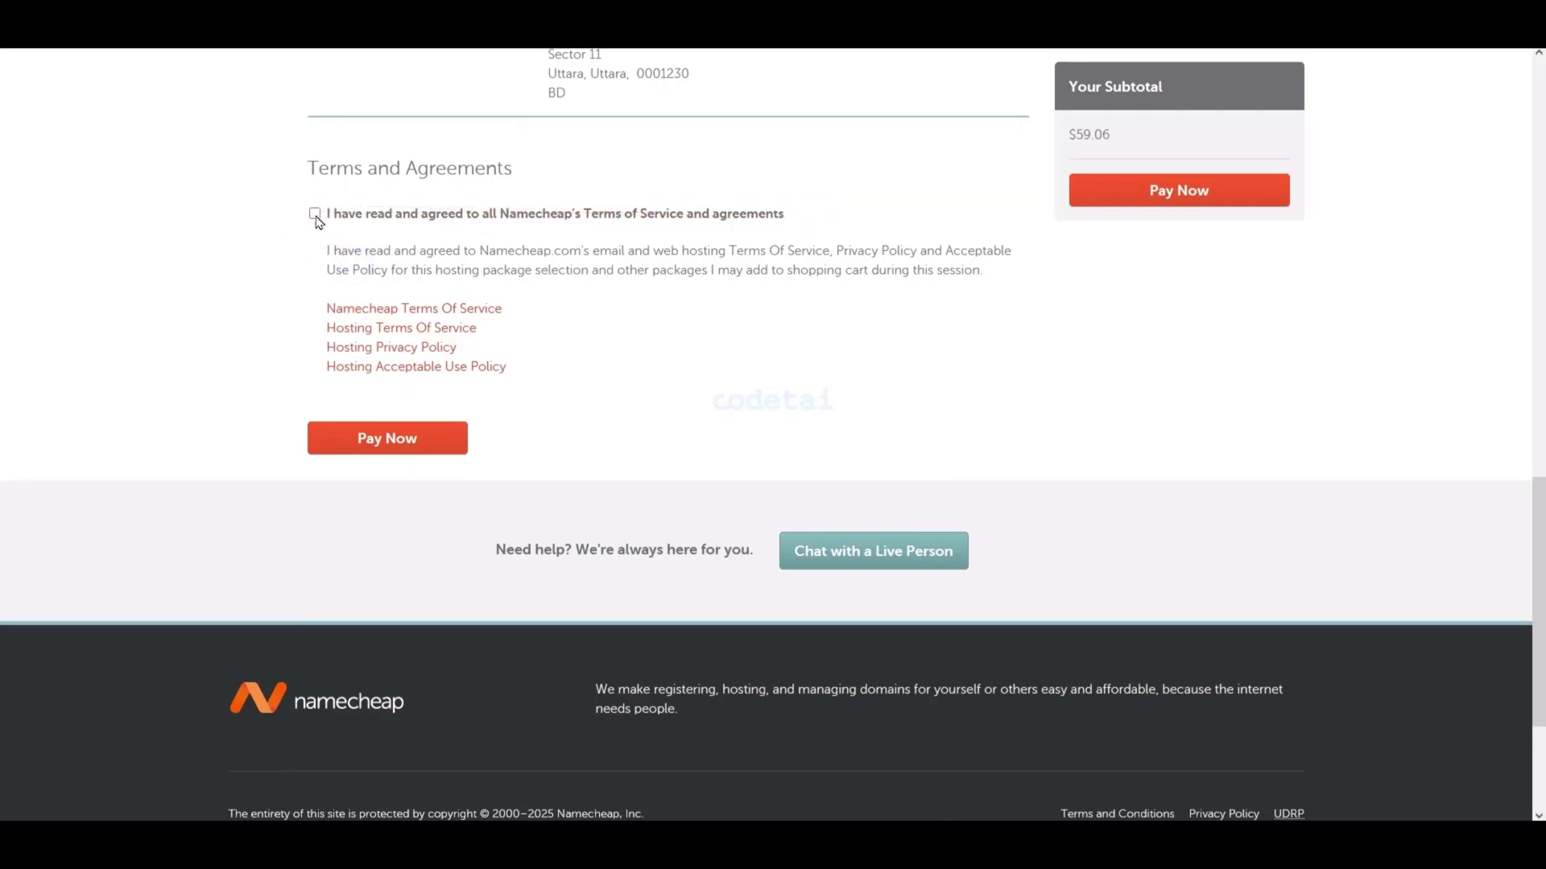
{"action": "left_click", "coordinate": [401, 431]}
{"action": "left_click_drag", "start_coordinate": [401, 430], "coordinate": [486, 465]}
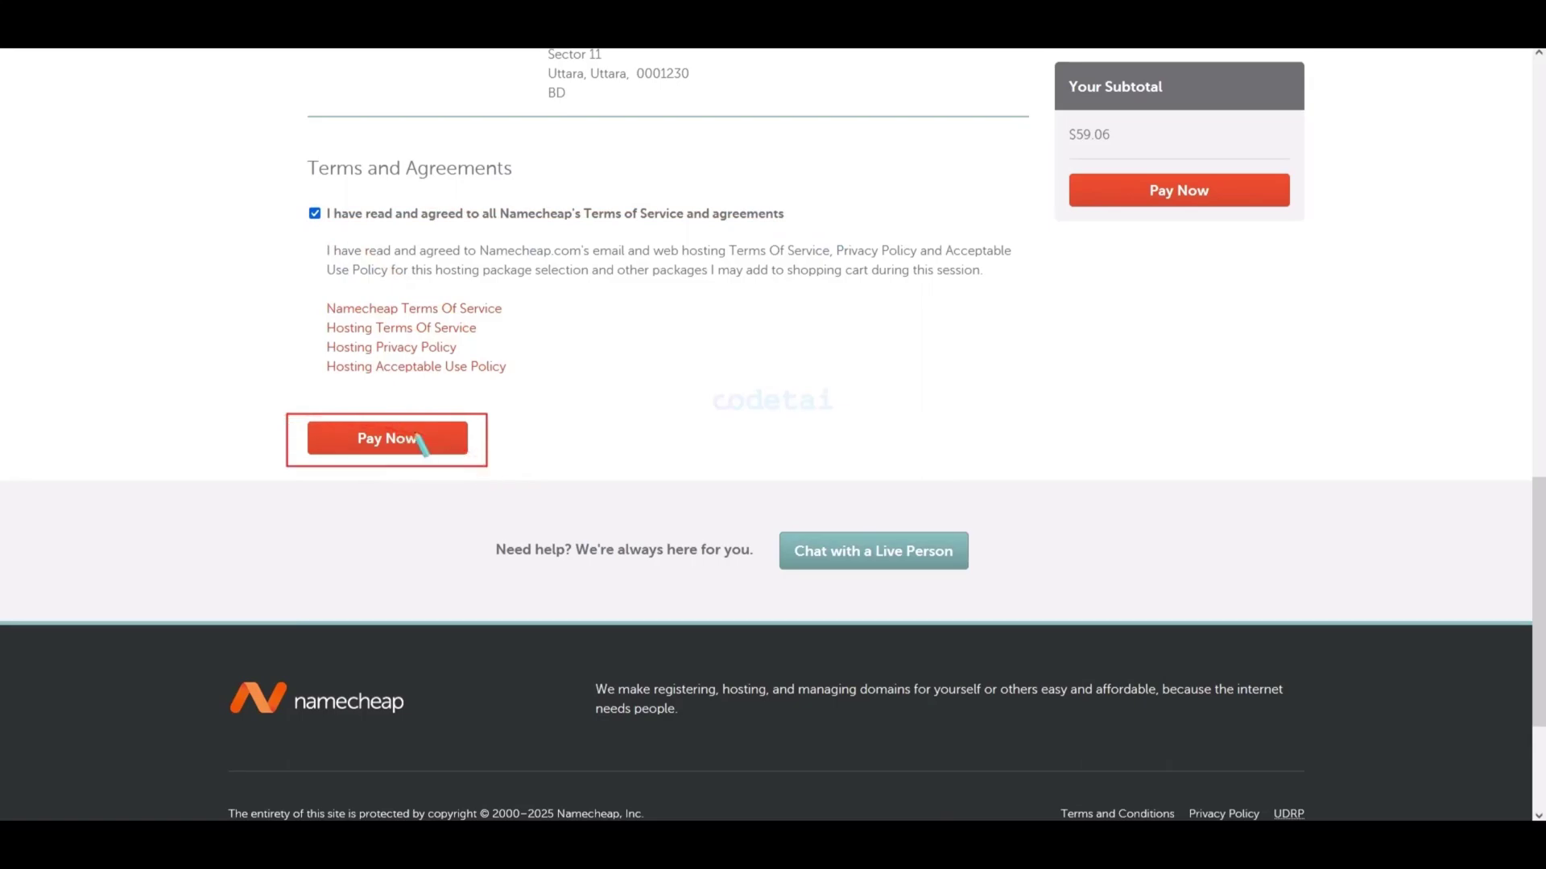
{"action": "left_click", "coordinate": [414, 437]}
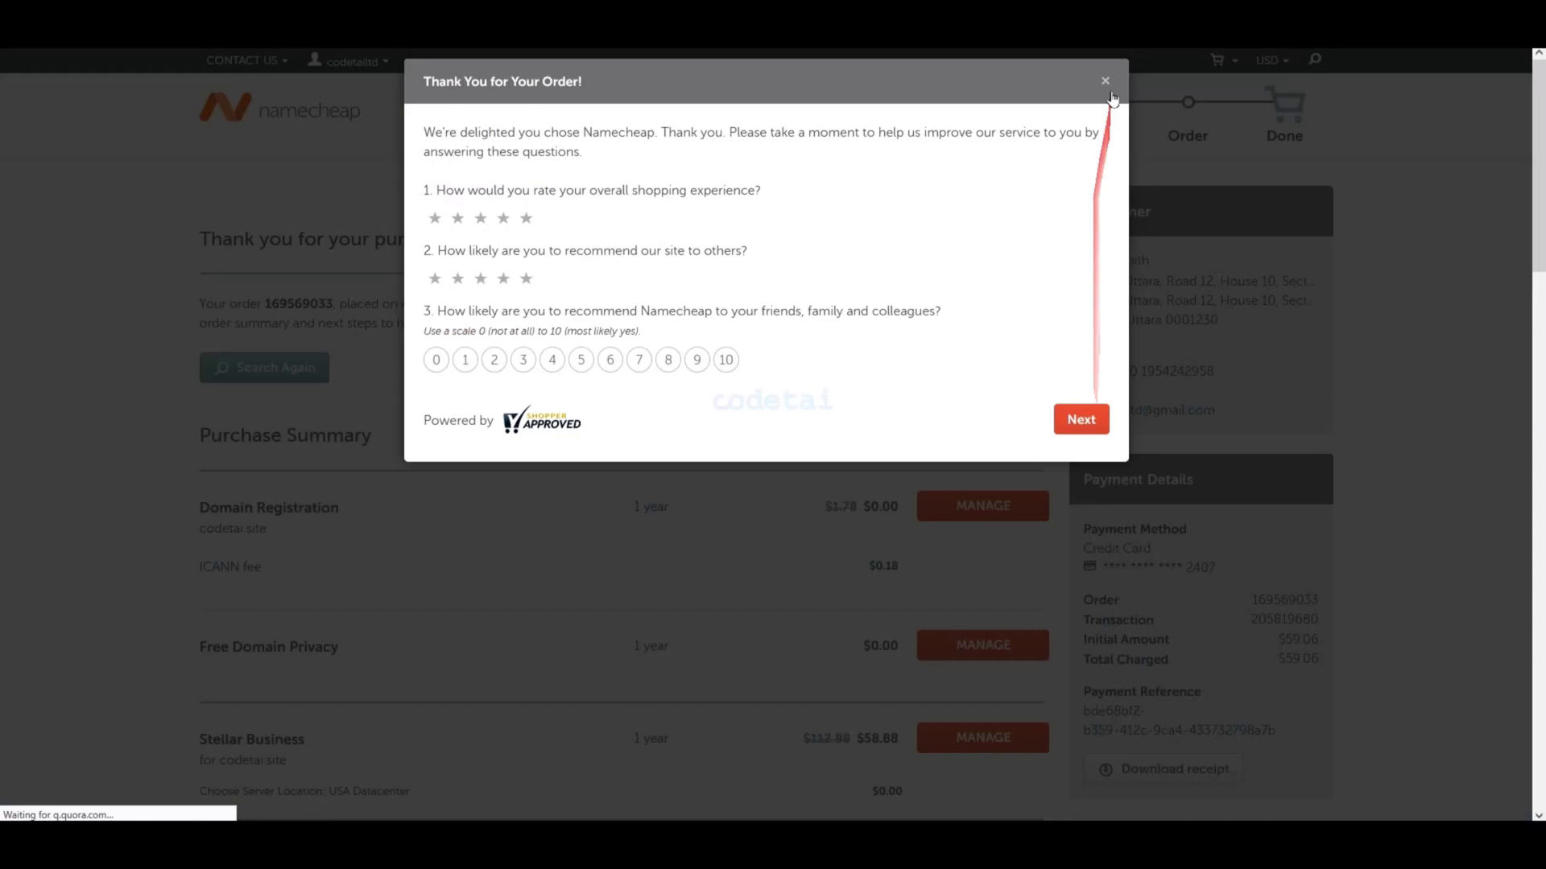
{"action": "left_click", "coordinate": [1107, 79]}
- Open cPanel for the codetai.site Stellar Business plan from the Hosting List
{"action": "scroll", "coordinate": [980, 456], "scroll_direction": "down", "scroll_amount": 3}
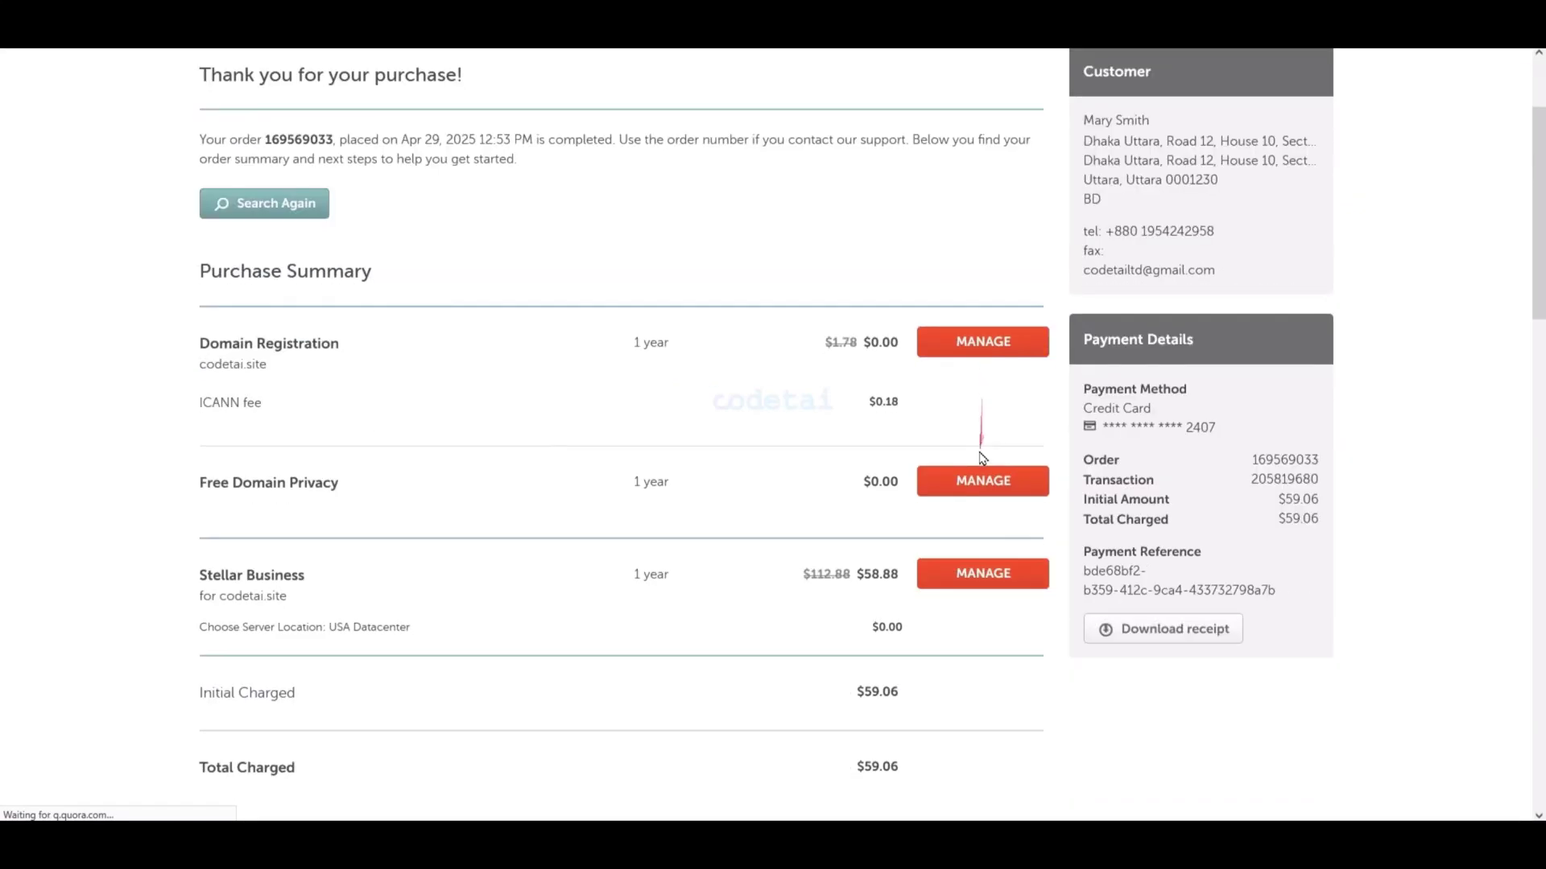
{"action": "scroll", "coordinate": [980, 457], "scroll_direction": "down", "scroll_amount": 10}
{"action": "scroll", "coordinate": [1114, 620], "scroll_direction": "up", "scroll_amount": 9}
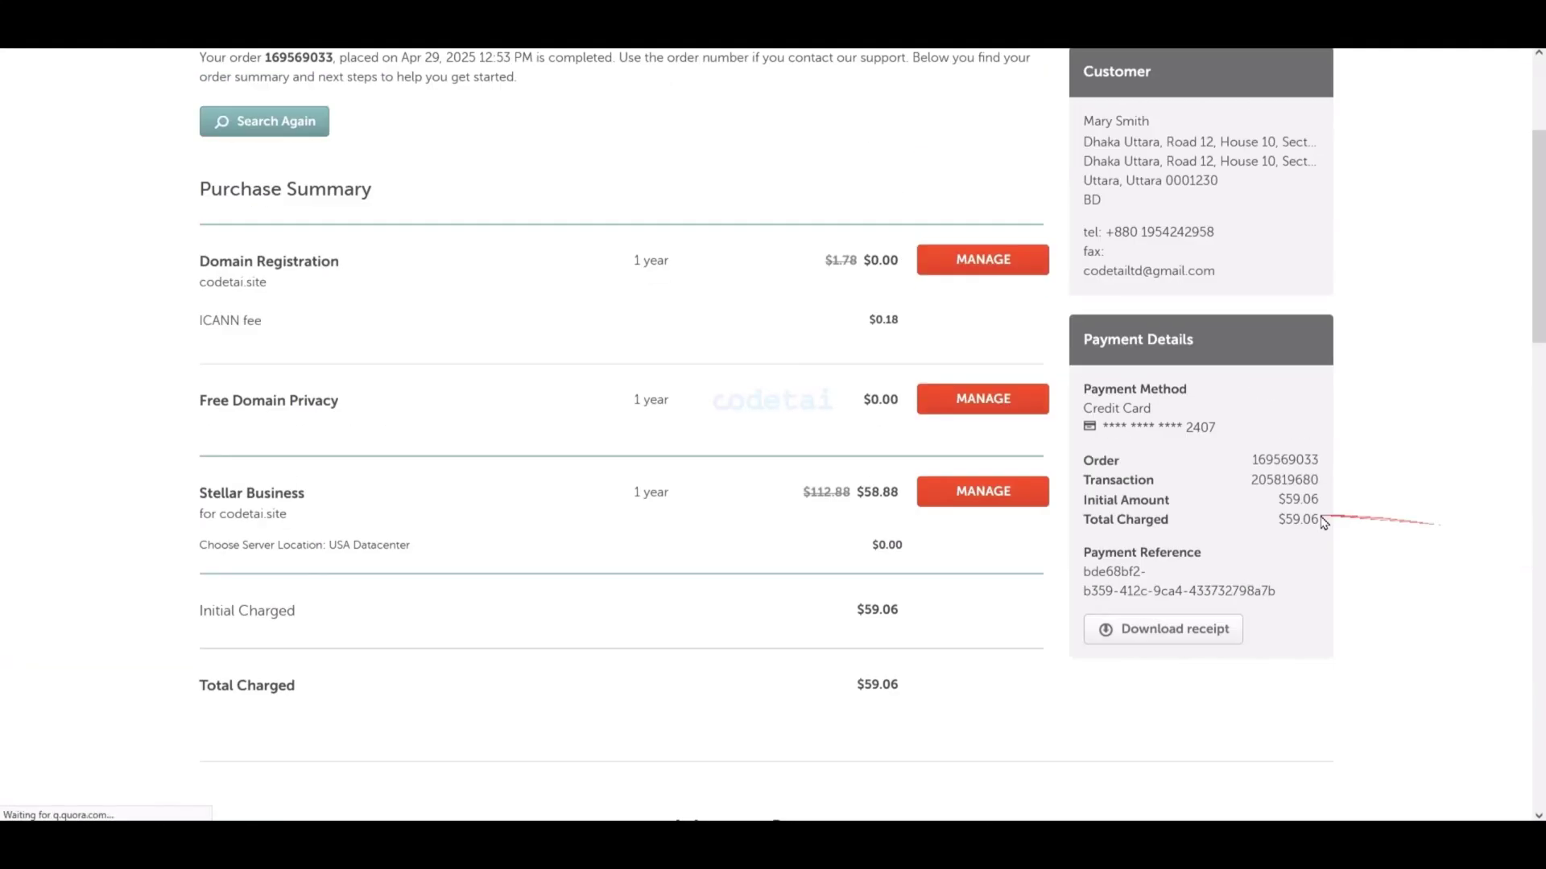
{"action": "scroll", "coordinate": [1322, 524], "scroll_direction": "up", "scroll_amount": 3}
{"action": "mouse_move", "coordinate": [371, 64]}
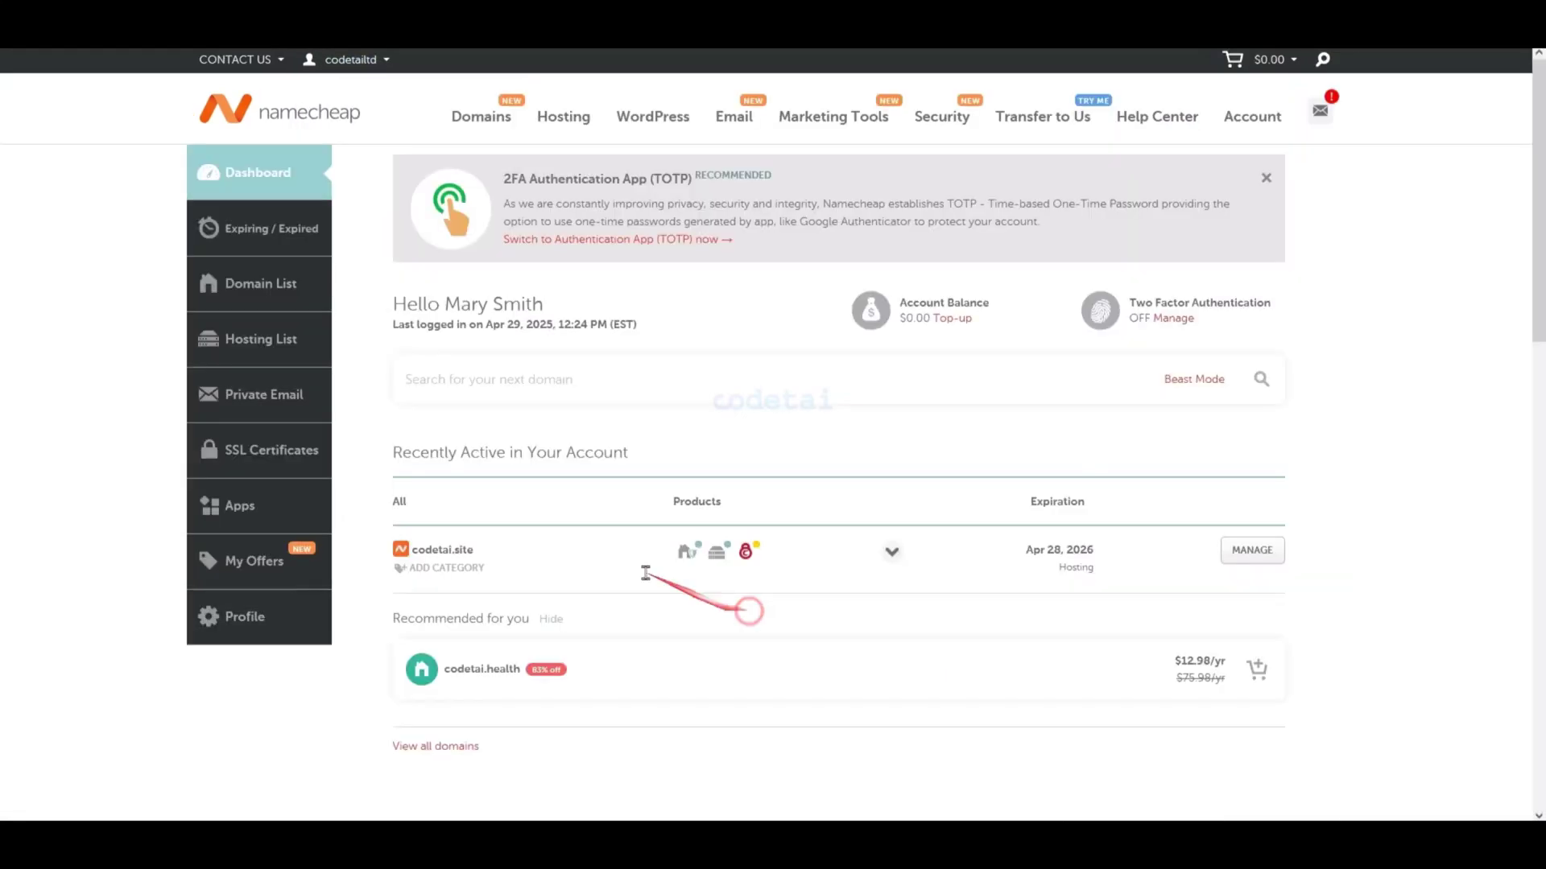
{"action": "left_click", "coordinate": [263, 342]}
{"action": "mouse_move", "coordinate": [1207, 372]}
{"action": "left_mouse_down"}
{"action": "mouse_move", "coordinate": [1354, 407]}
{"action": "mouse_move", "coordinate": [1257, 400]}
{"action": "left_mouse_up"}
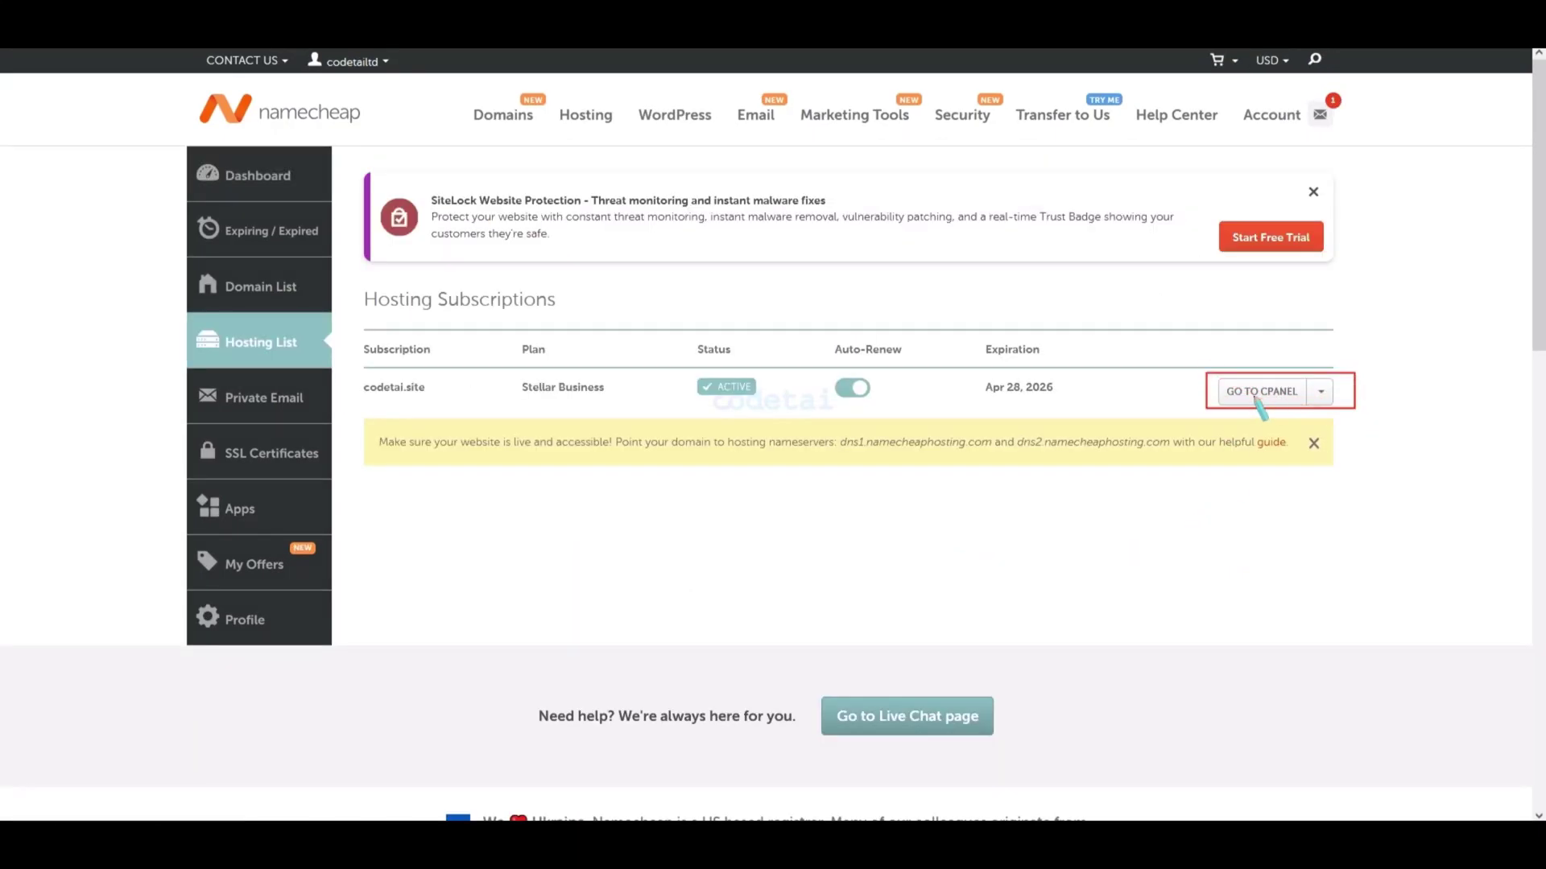
{"action": "left_click", "coordinate": [1255, 396]}
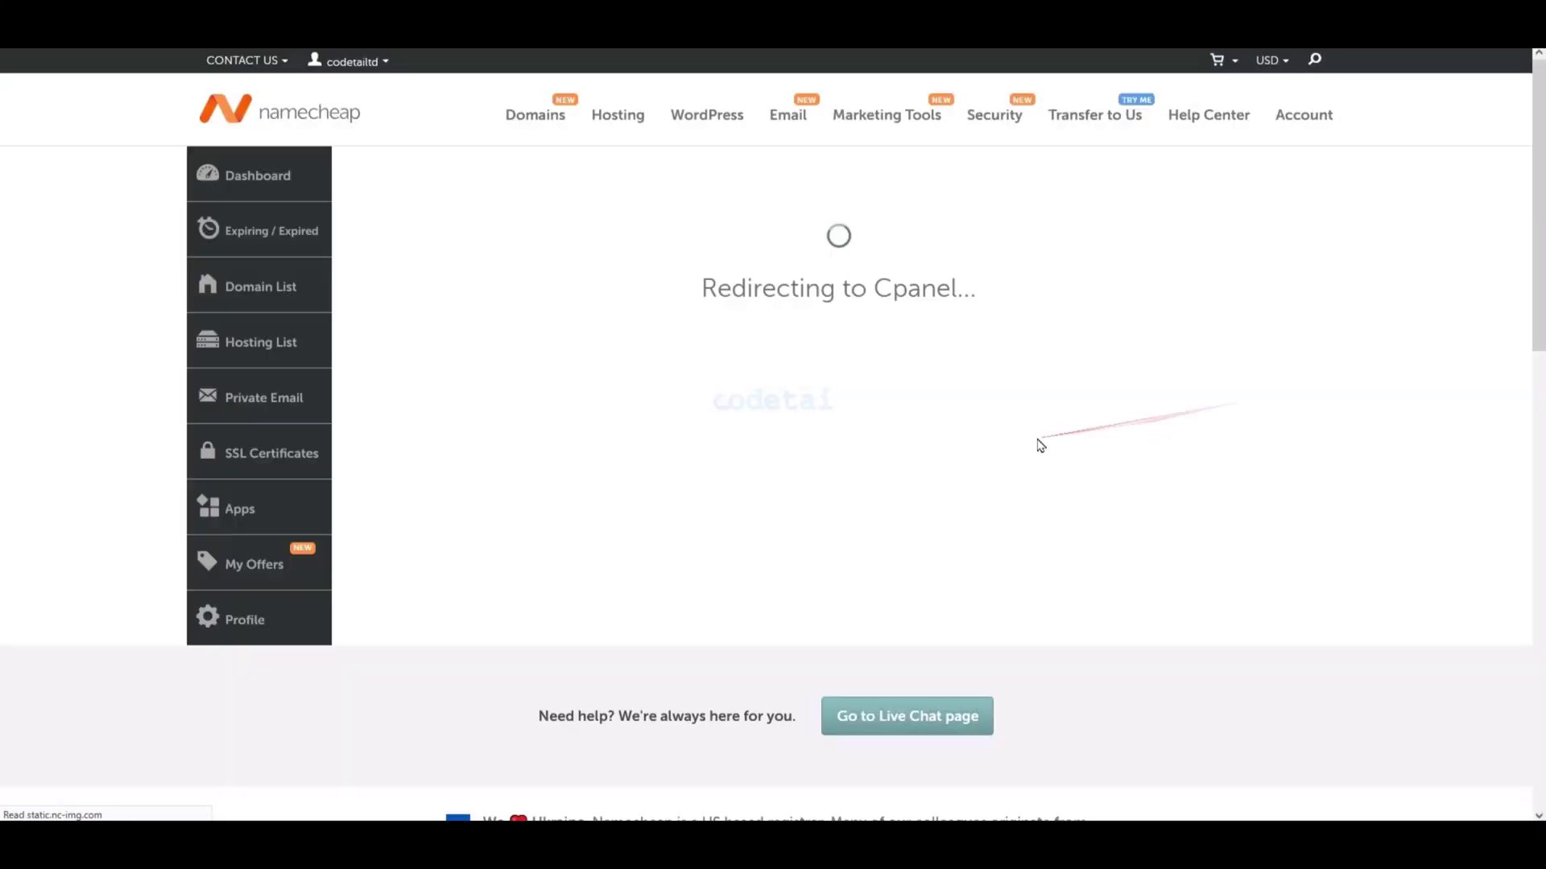
- Switch from the cPanel Tools page to the local SourceCode folder in File Explorer
{"action": "scroll", "coordinate": [1087, 655], "scroll_direction": "down", "scroll_amount": 7}
{"action": "scroll", "coordinate": [1079, 655], "scroll_direction": "up", "scroll_amount": 10}
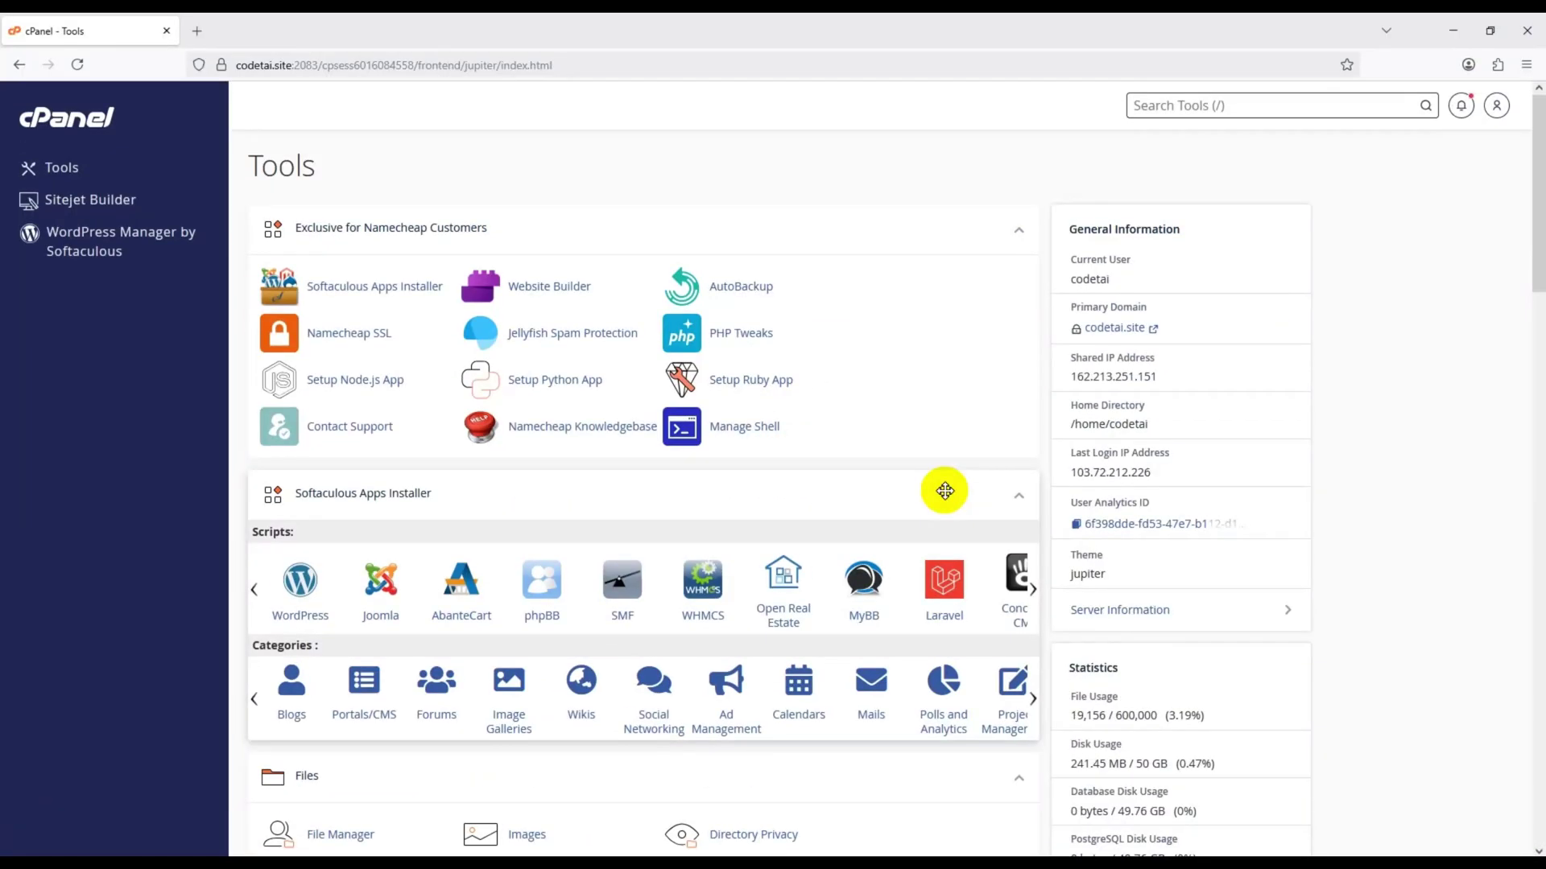
{"action": "scroll", "coordinate": [942, 545], "scroll_direction": "down", "scroll_amount": 12}
{"action": "scroll", "coordinate": [942, 620], "scroll_direction": "up", "scroll_amount": 12}
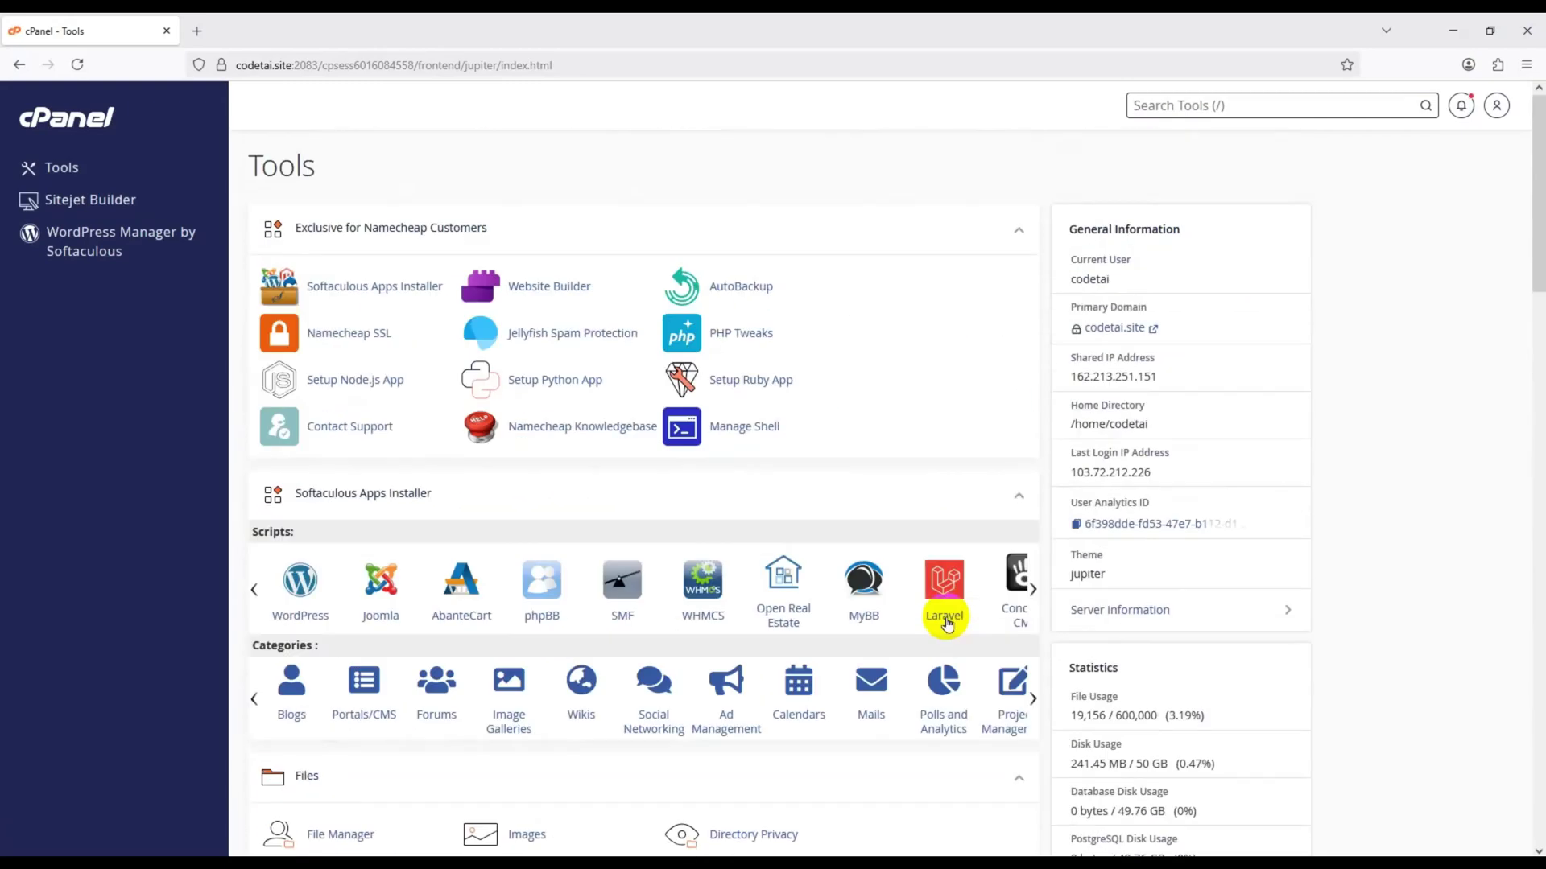
{"action": "key", "text": "/"}
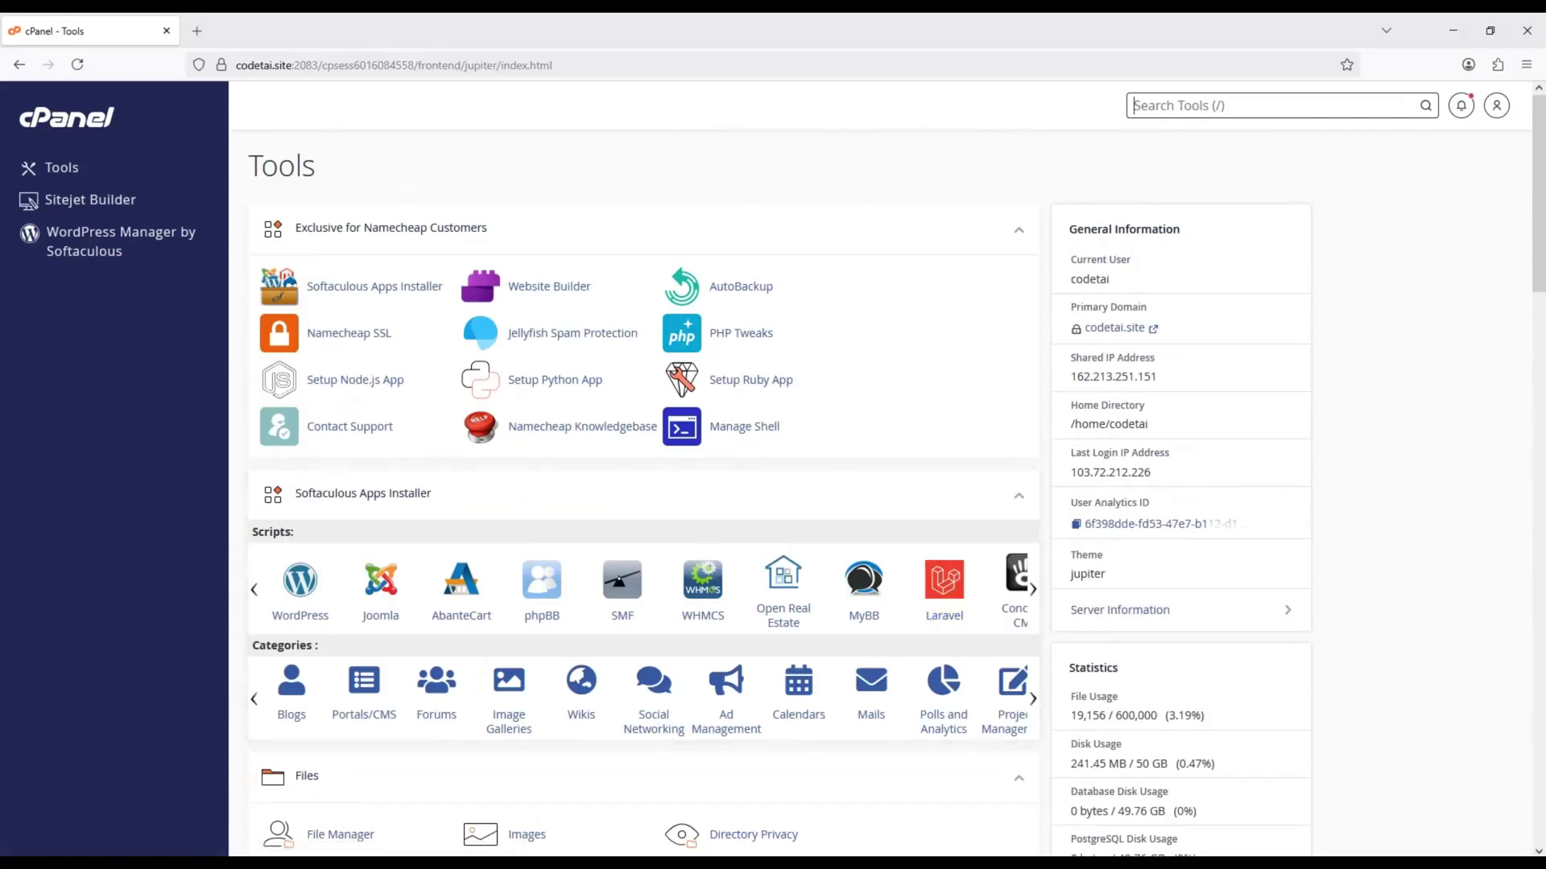
{"action": "key", "text": "alt+Tab"}
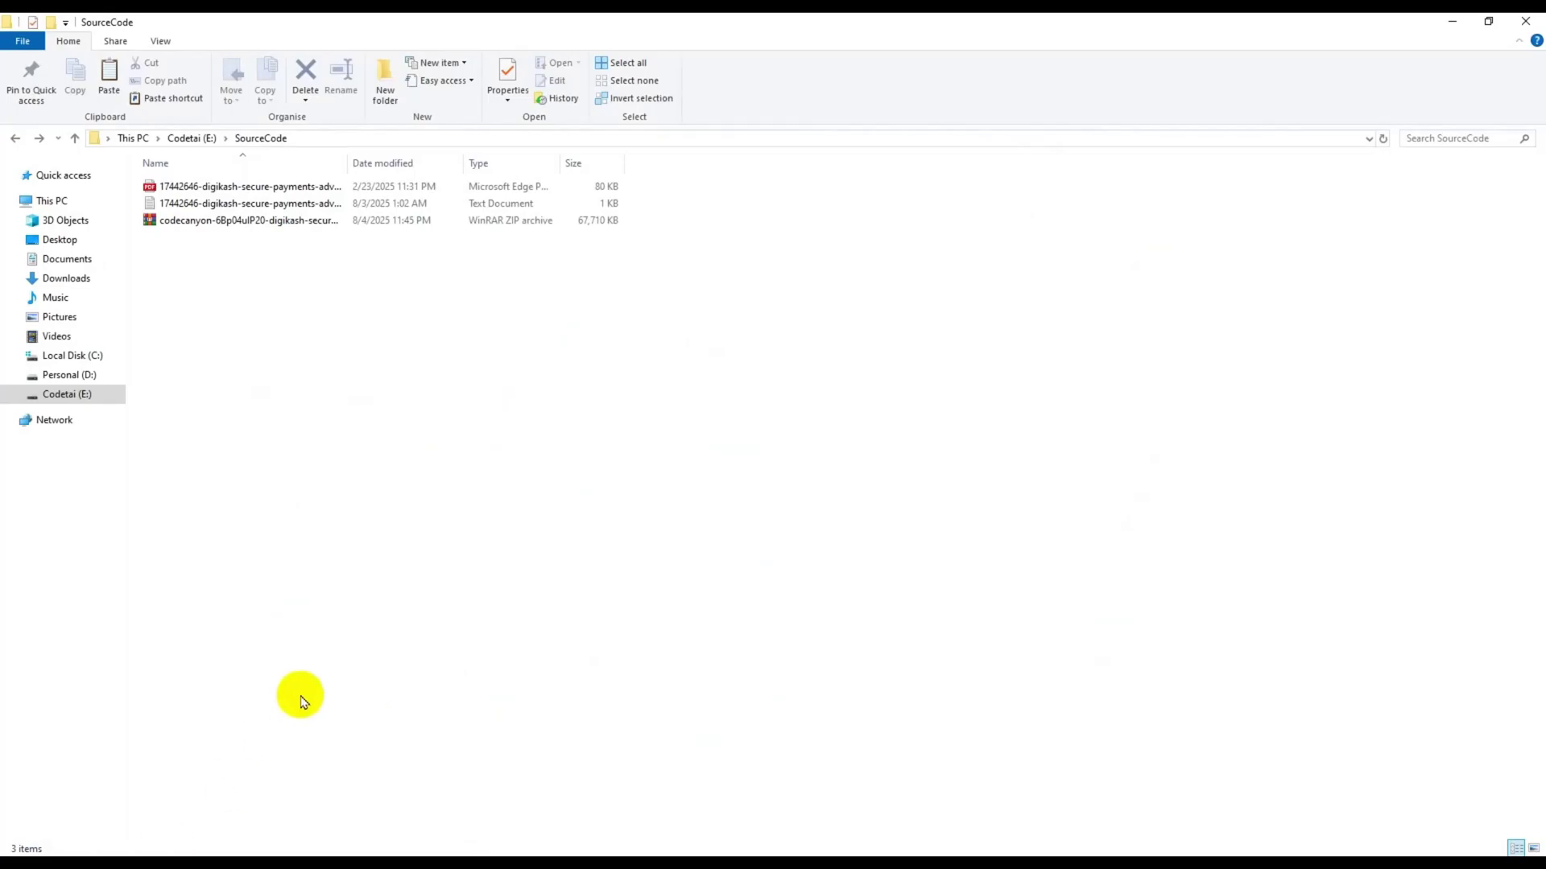
- Extract the codecanyon DigiKash zip to its own folder and open documentation/index in the browser
{"action": "right_click", "coordinate": [256, 229]}
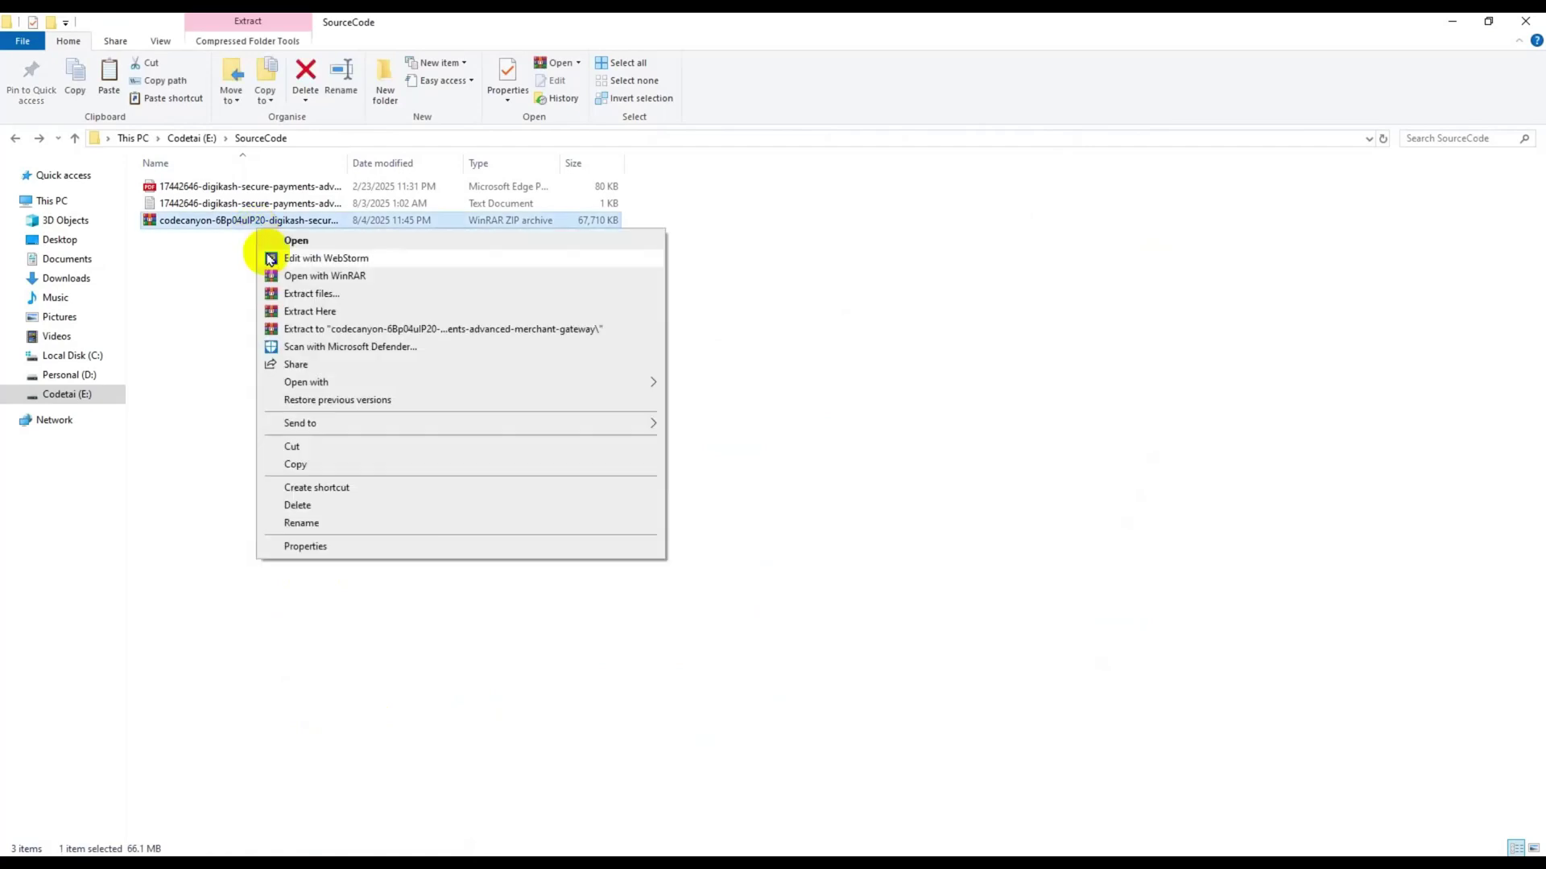
{"action": "left_click", "coordinate": [296, 328]}
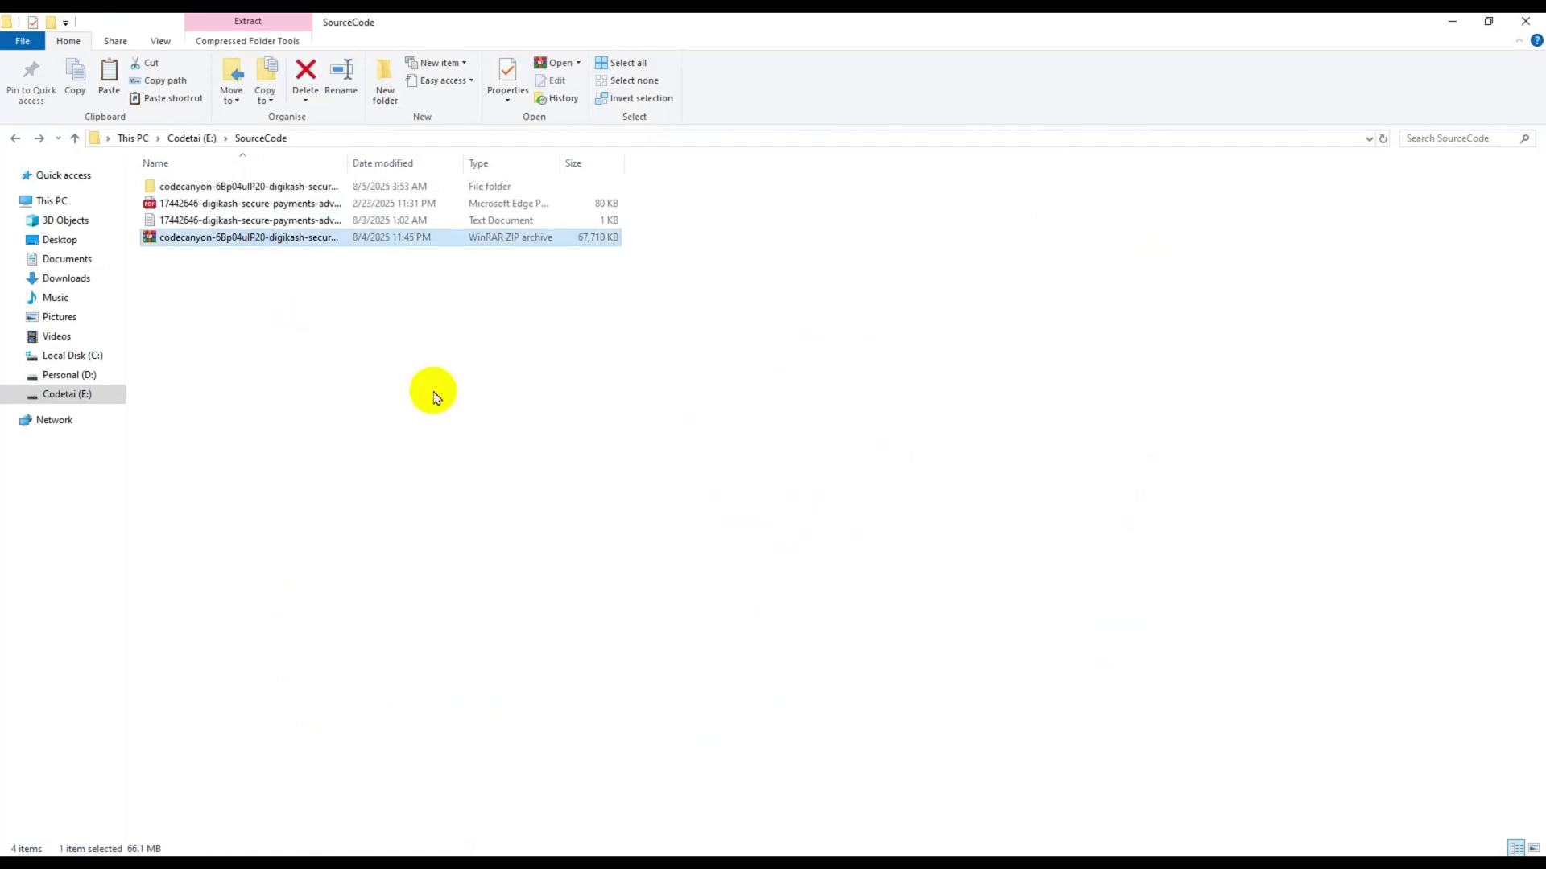
{"action": "double_click", "coordinate": [249, 188]}
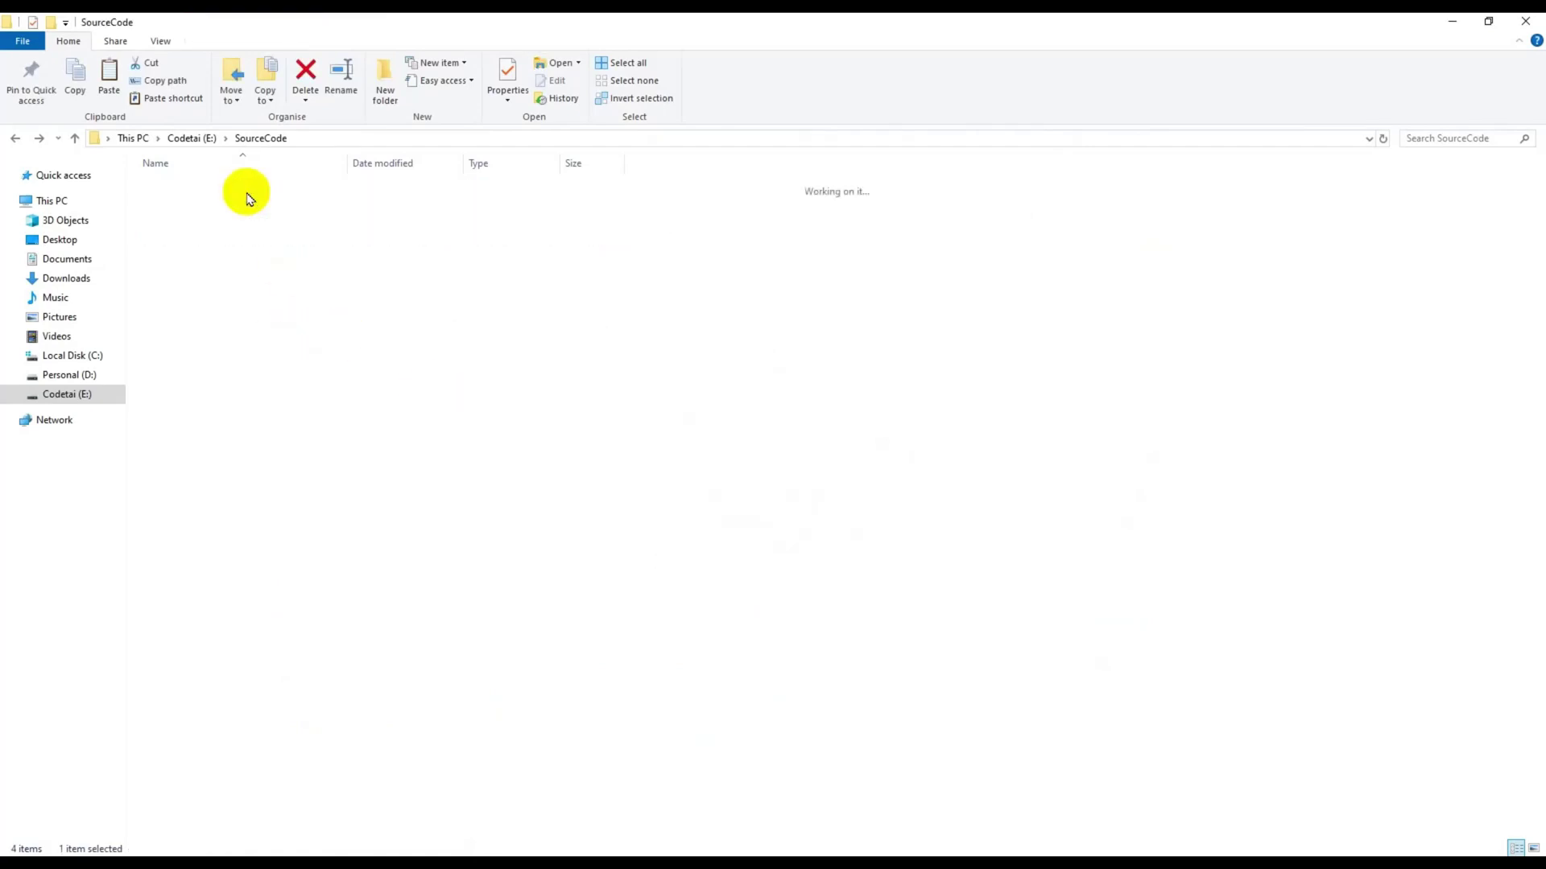
{"action": "double_click", "coordinate": [234, 186]}
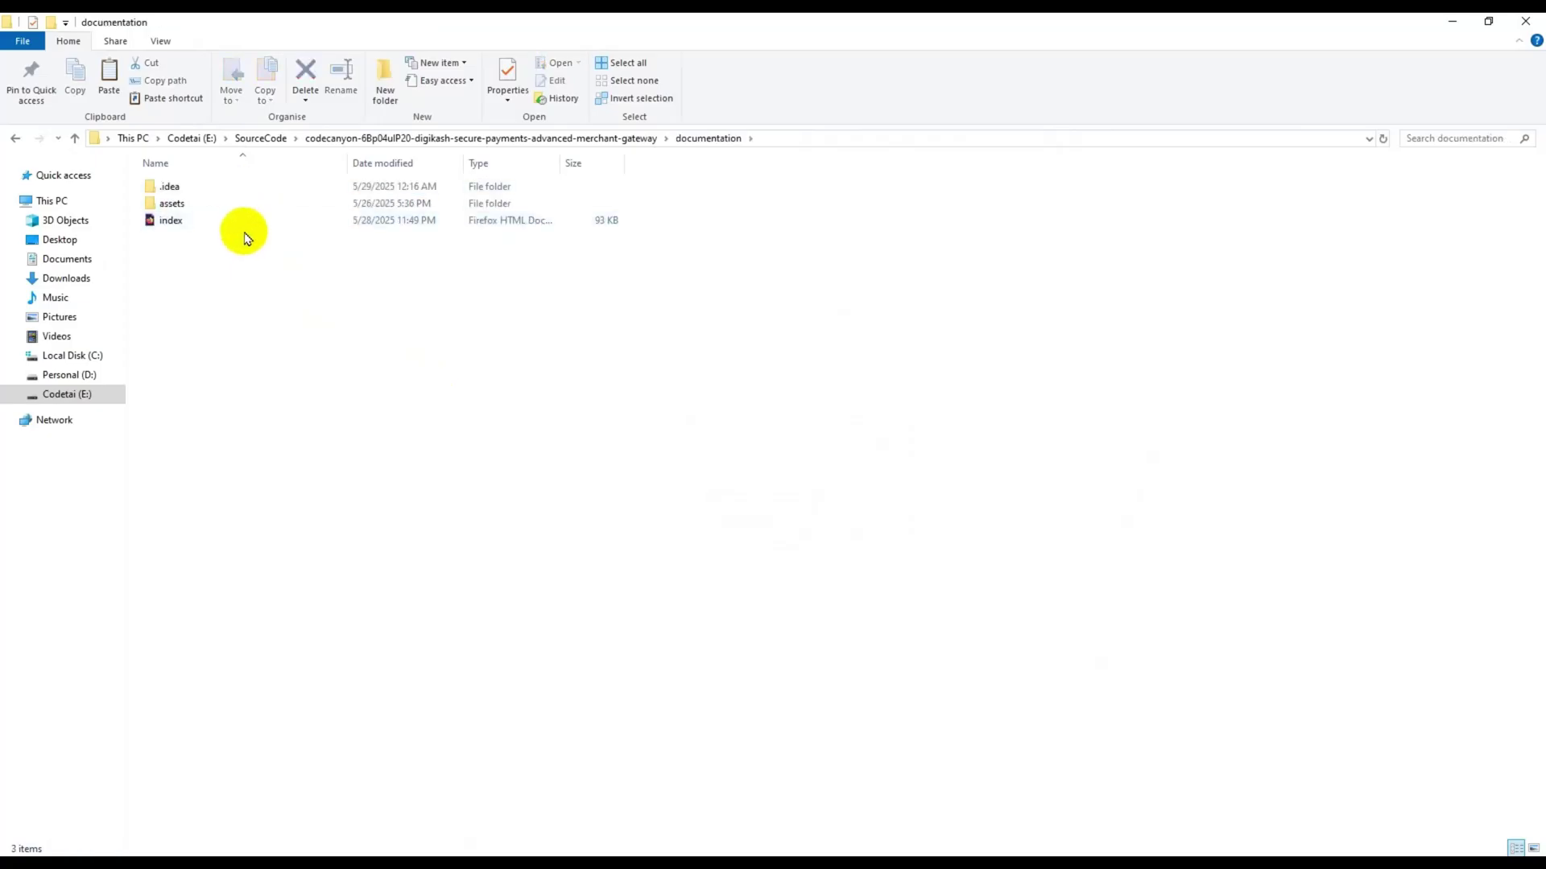
{"action": "double_click", "coordinate": [243, 229]}
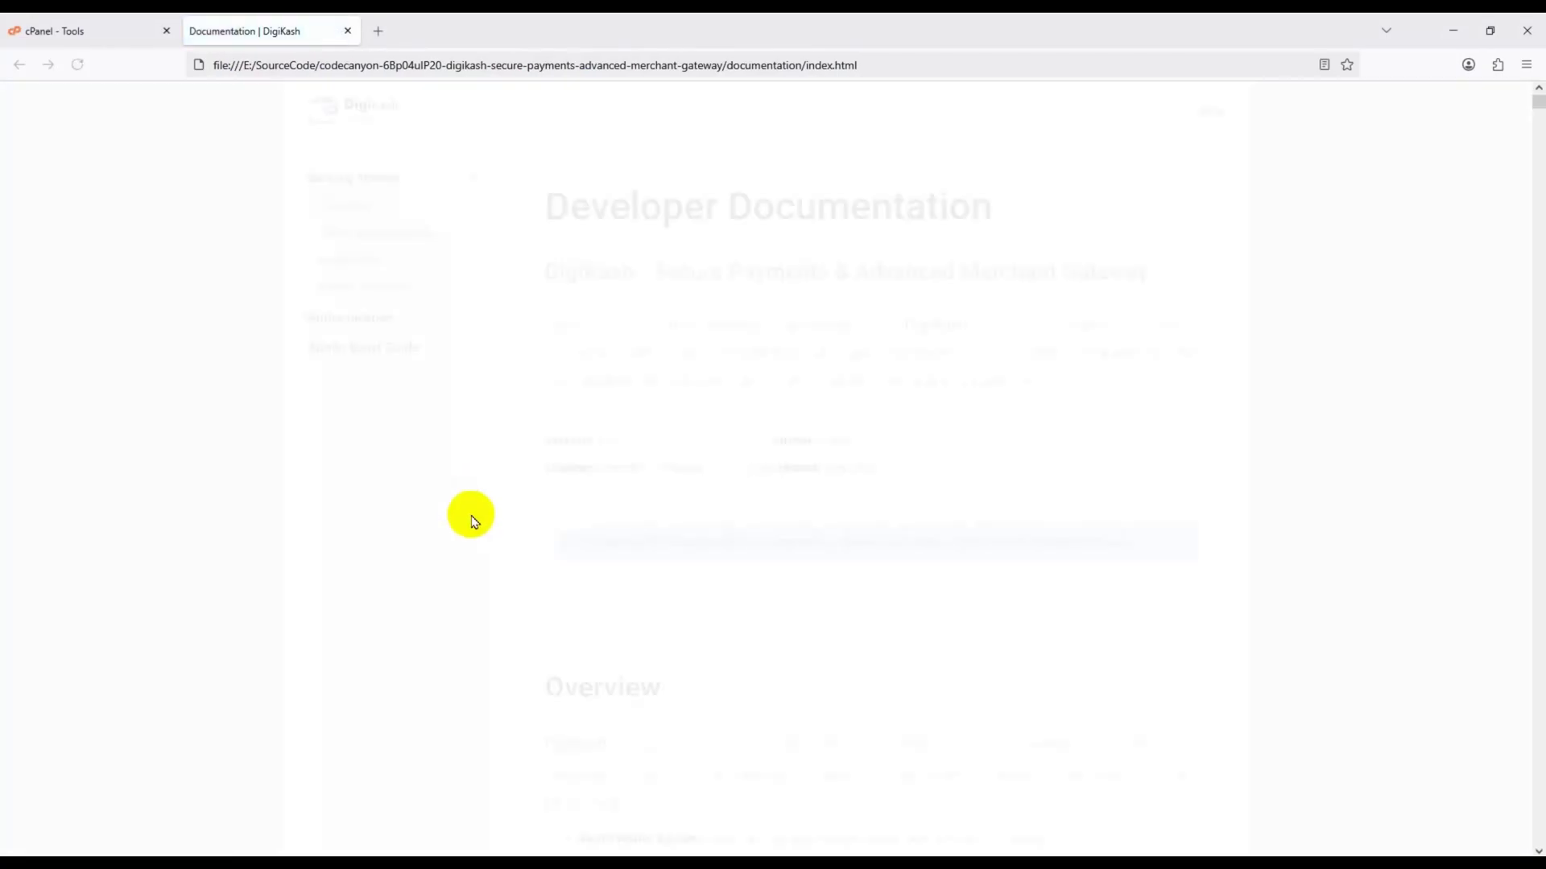
- Review the Server Requirements (PHP 8.3+, MySQL 8.0+), Installation and Folder Structure docs, then return to cPanel Tools
{"action": "scroll", "coordinate": [538, 555], "scroll_direction": "down", "scroll_amount": 10}
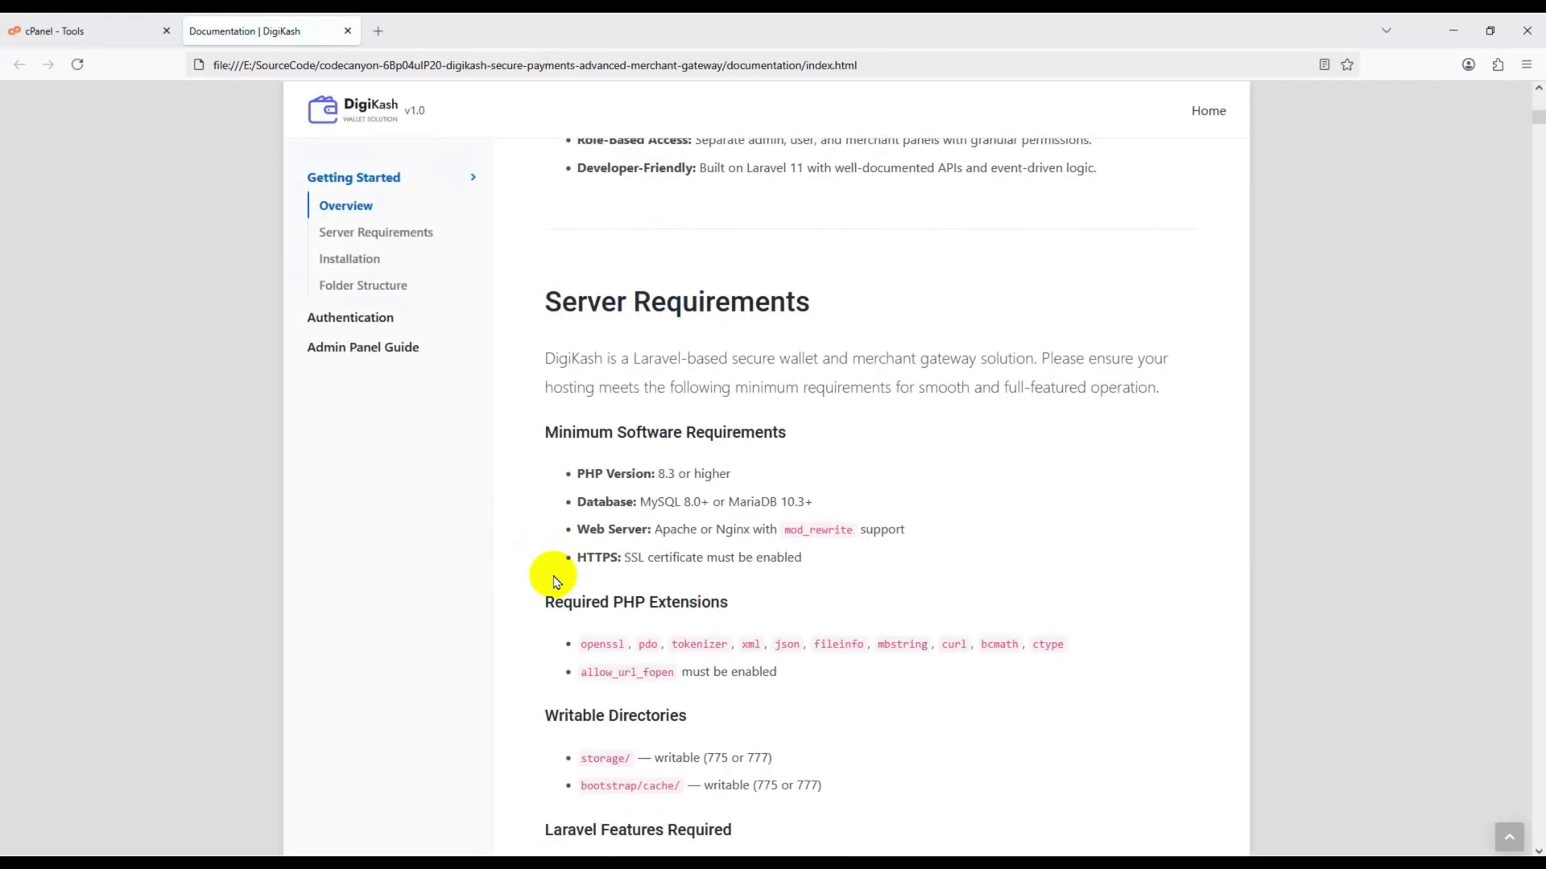
{"action": "scroll", "coordinate": [555, 581], "scroll_direction": "down", "scroll_amount": 18}
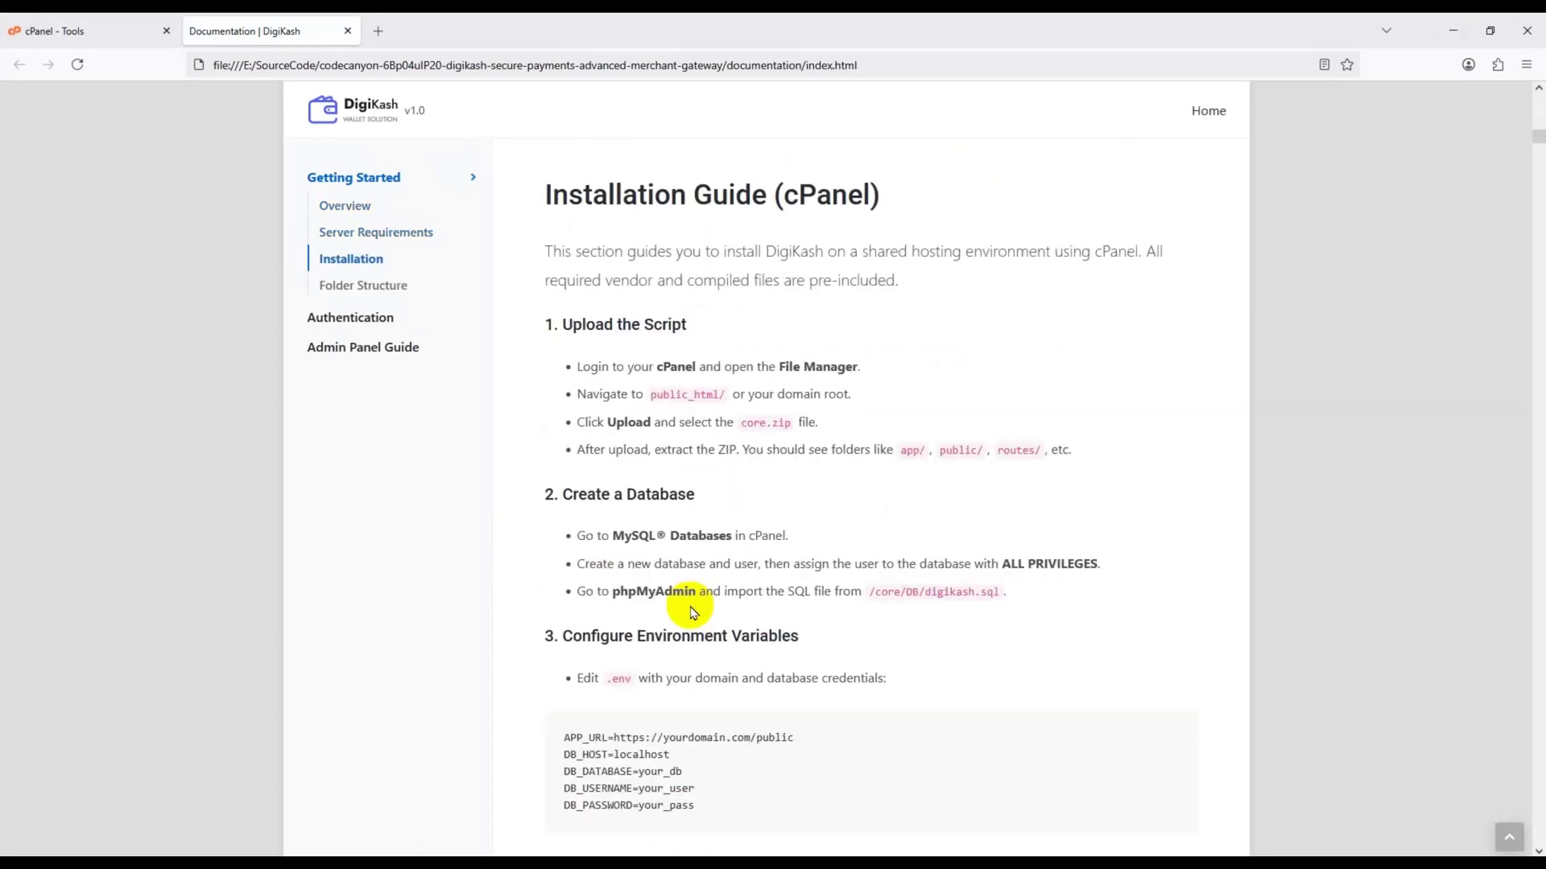
{"action": "scroll", "coordinate": [691, 606], "scroll_direction": "down", "scroll_amount": 20}
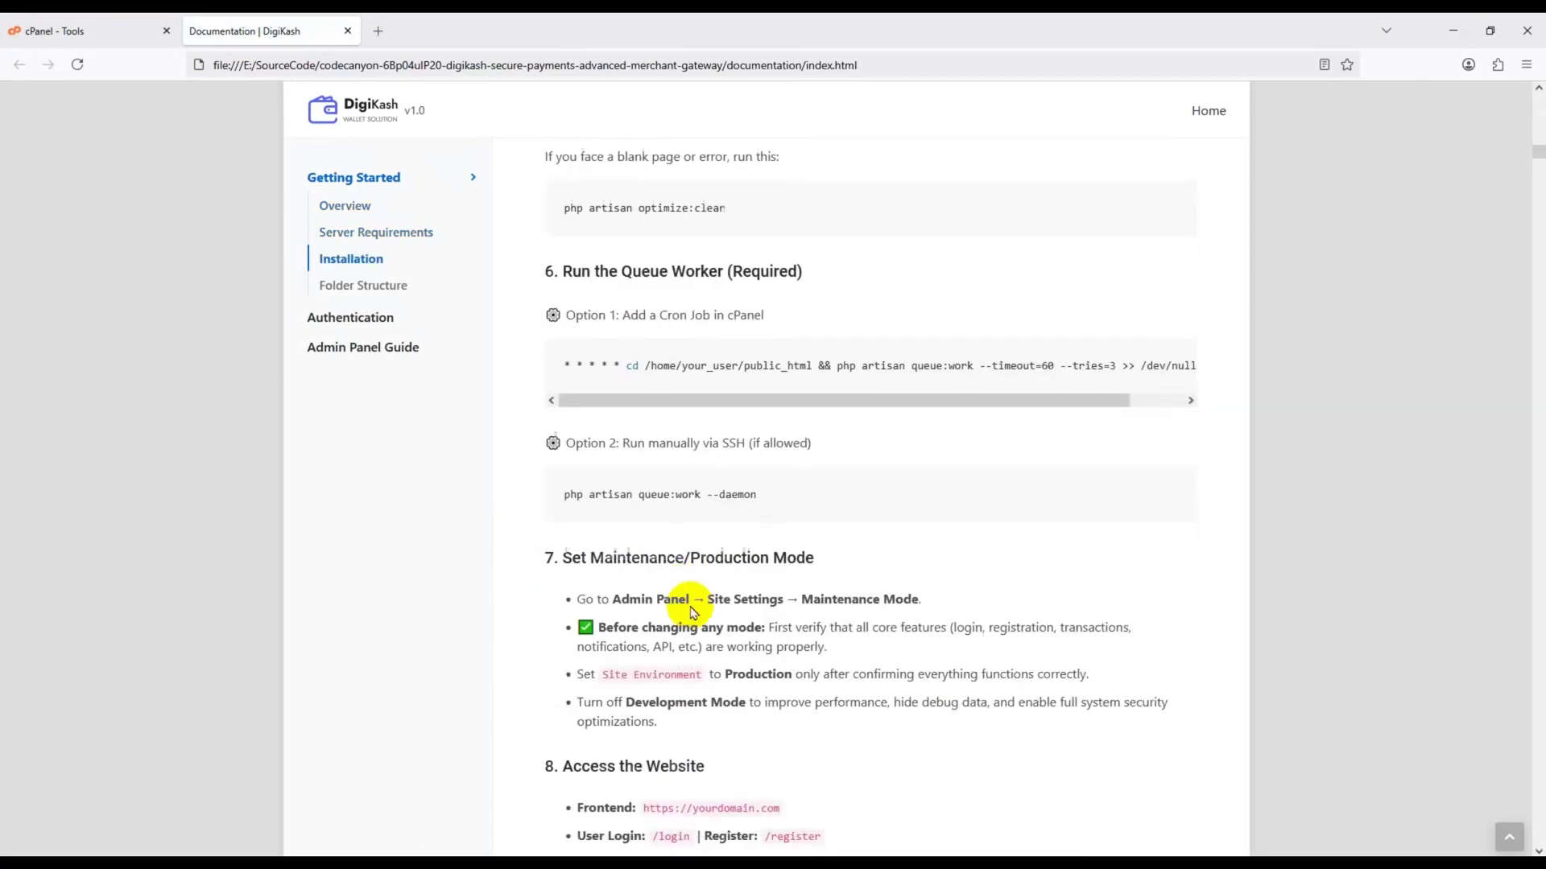
{"action": "scroll", "coordinate": [691, 606], "scroll_direction": "down", "scroll_amount": 6}
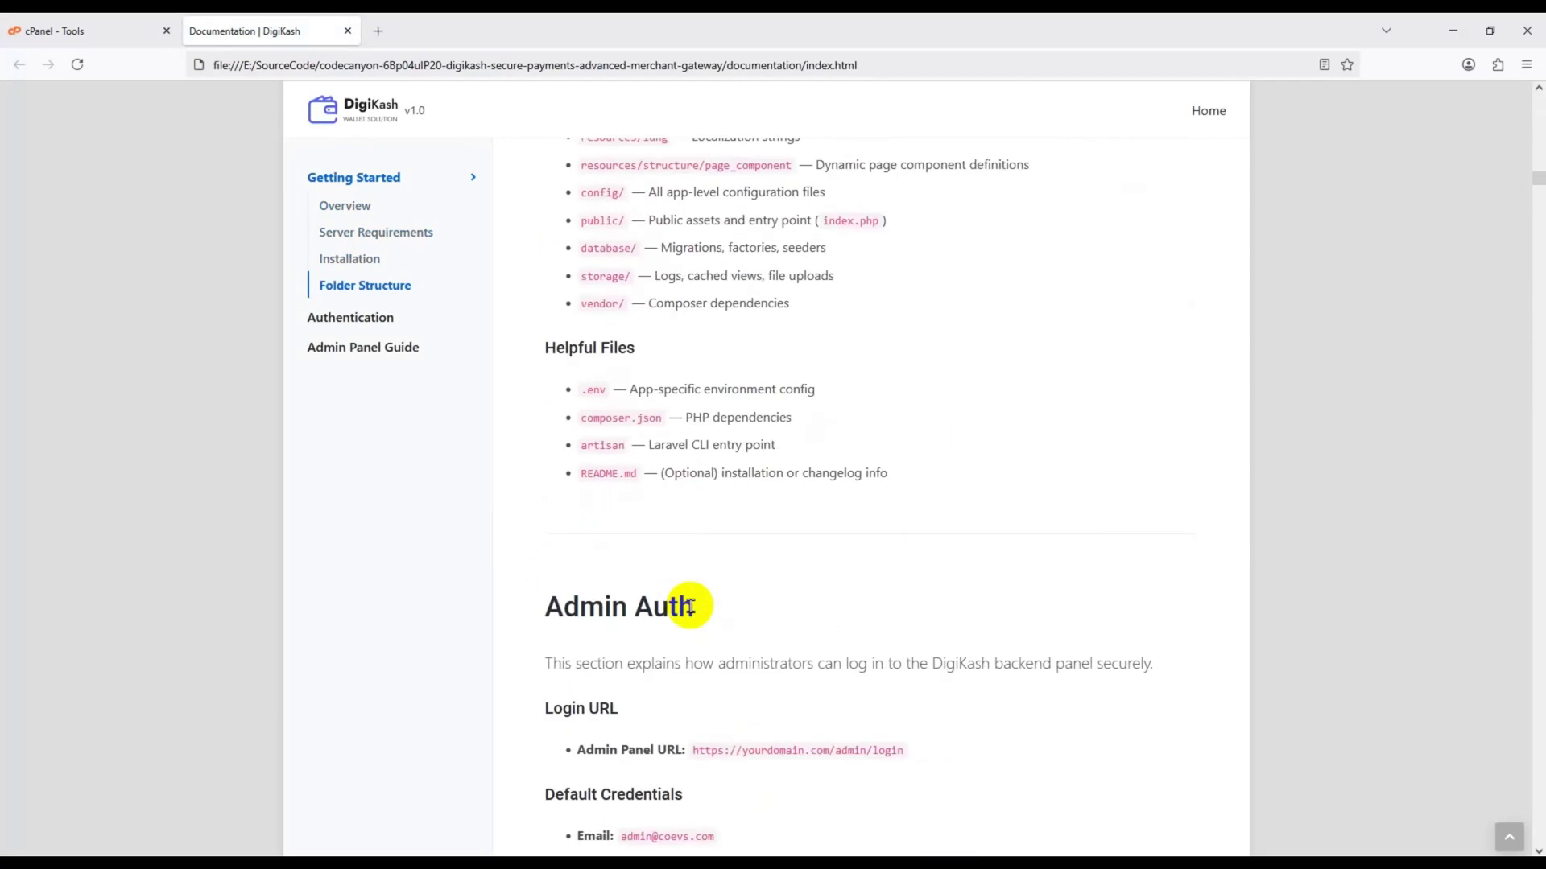
{"action": "scroll", "coordinate": [691, 605], "scroll_direction": "down", "scroll_amount": 5}
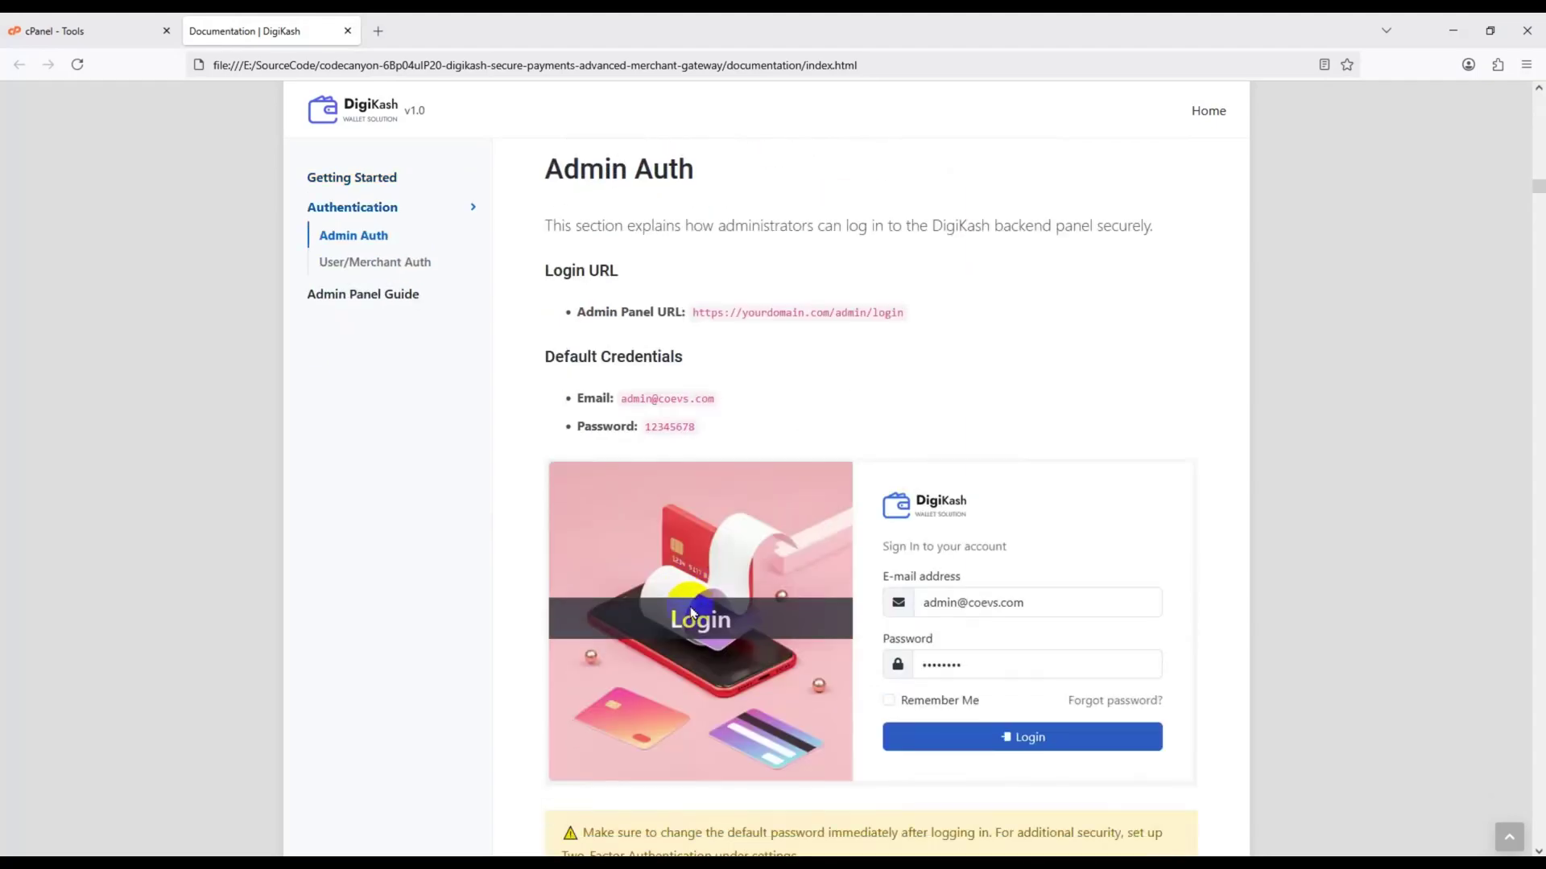
{"action": "scroll", "coordinate": [691, 612], "scroll_direction": "down", "scroll_amount": 12}
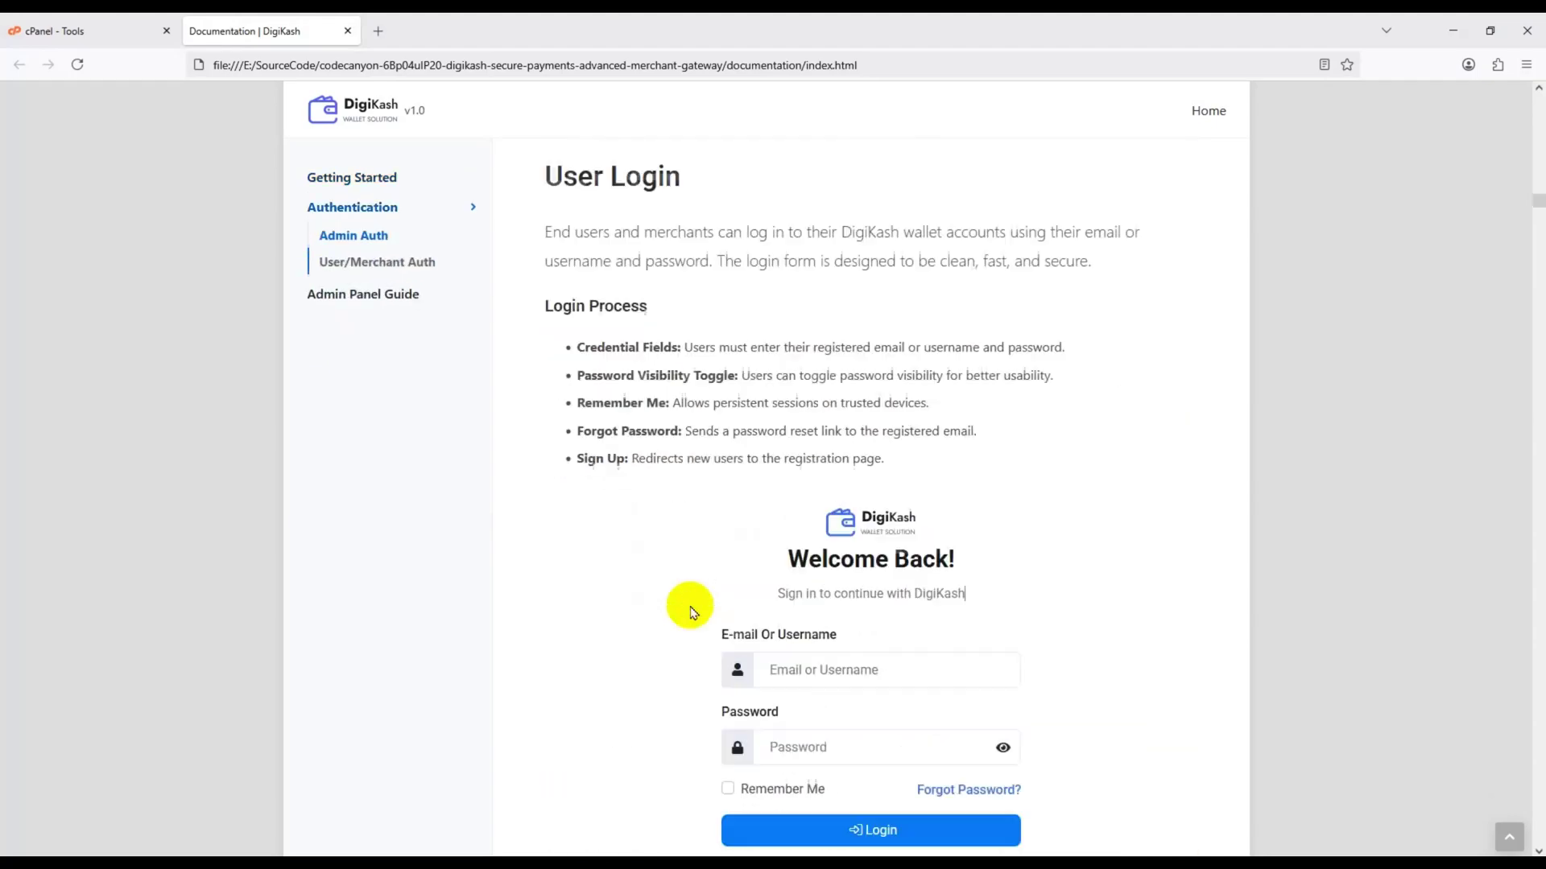
{"action": "scroll", "coordinate": [690, 612], "scroll_direction": "down", "scroll_amount": 10}
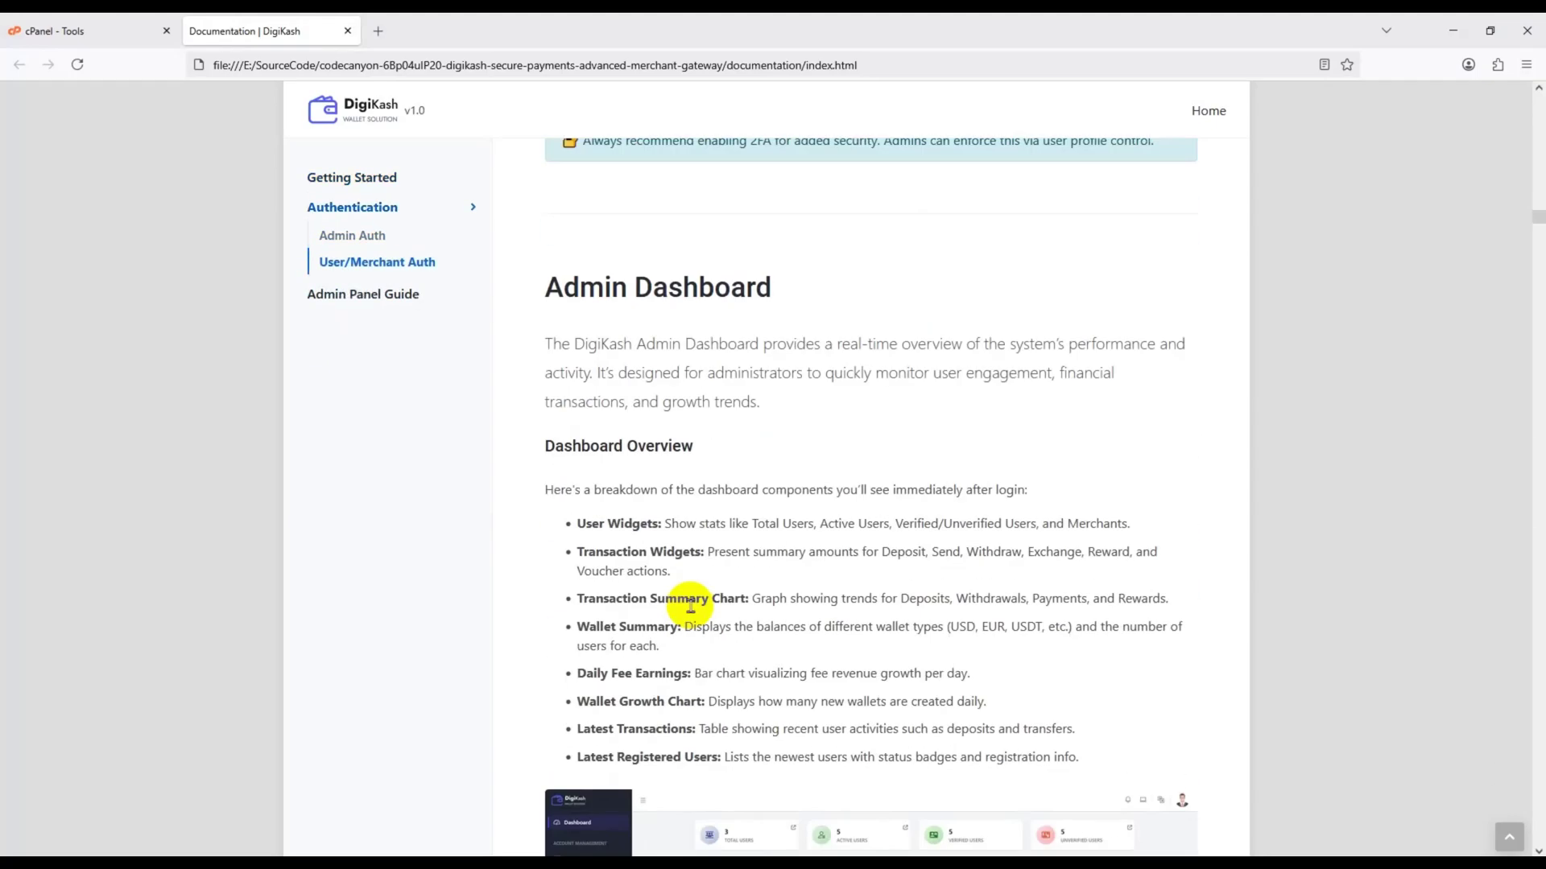
{"action": "scroll", "coordinate": [691, 611], "scroll_direction": "down", "scroll_amount": 5}
{"action": "scroll", "coordinate": [691, 612], "scroll_direction": "up", "scroll_amount": 20}
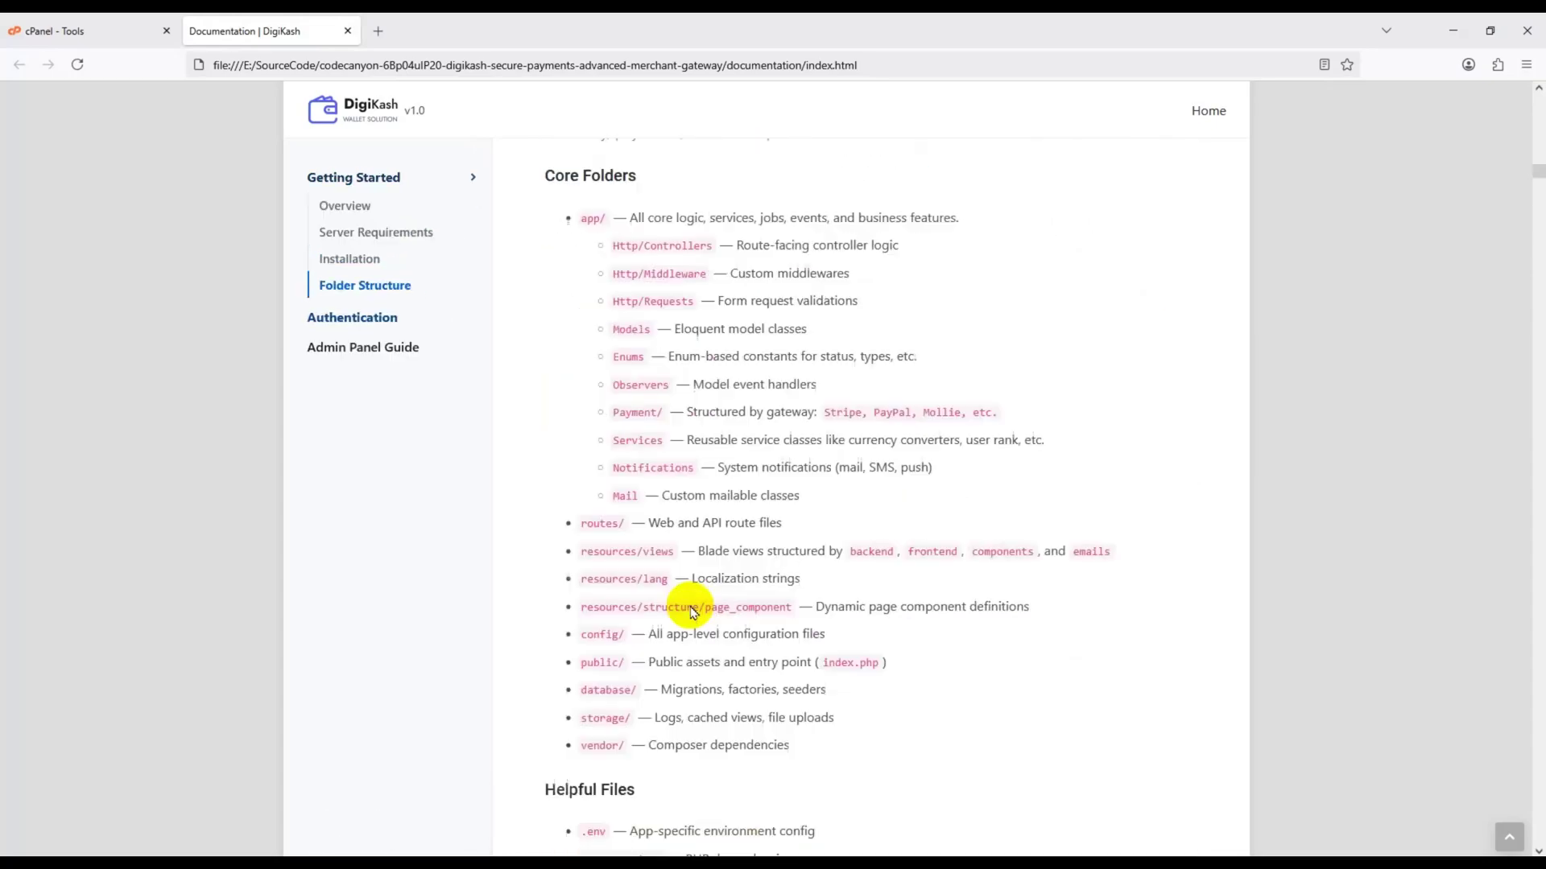
{"action": "scroll", "coordinate": [690, 606], "scroll_direction": "up", "scroll_amount": 10}
{"action": "scroll", "coordinate": [691, 606], "scroll_direction": "down", "scroll_amount": 10}
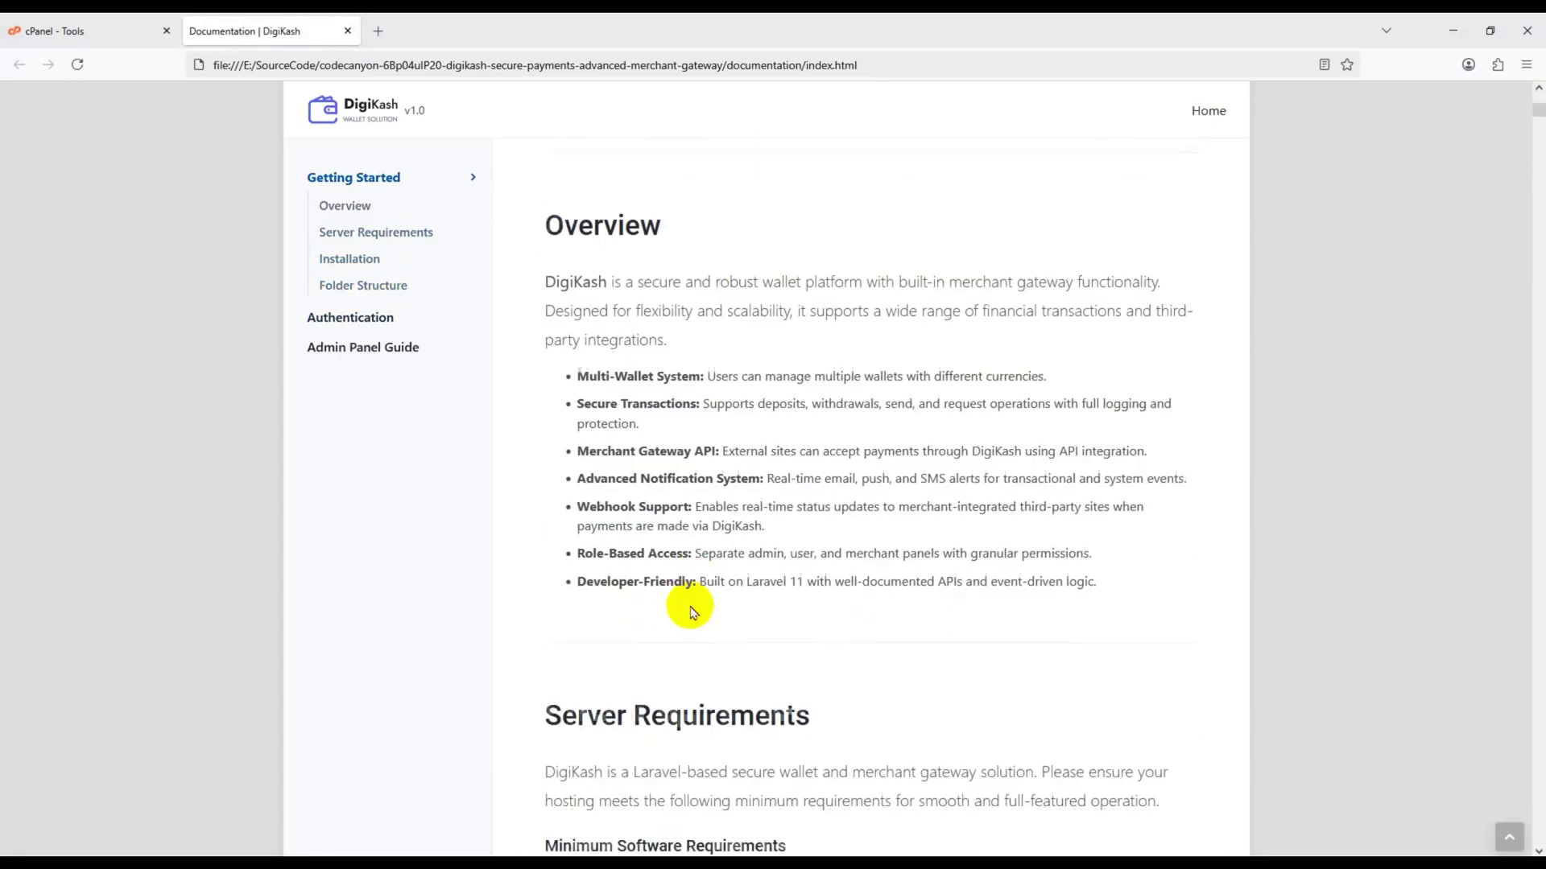
{"action": "scroll", "coordinate": [691, 606], "scroll_direction": "down", "scroll_amount": 3}
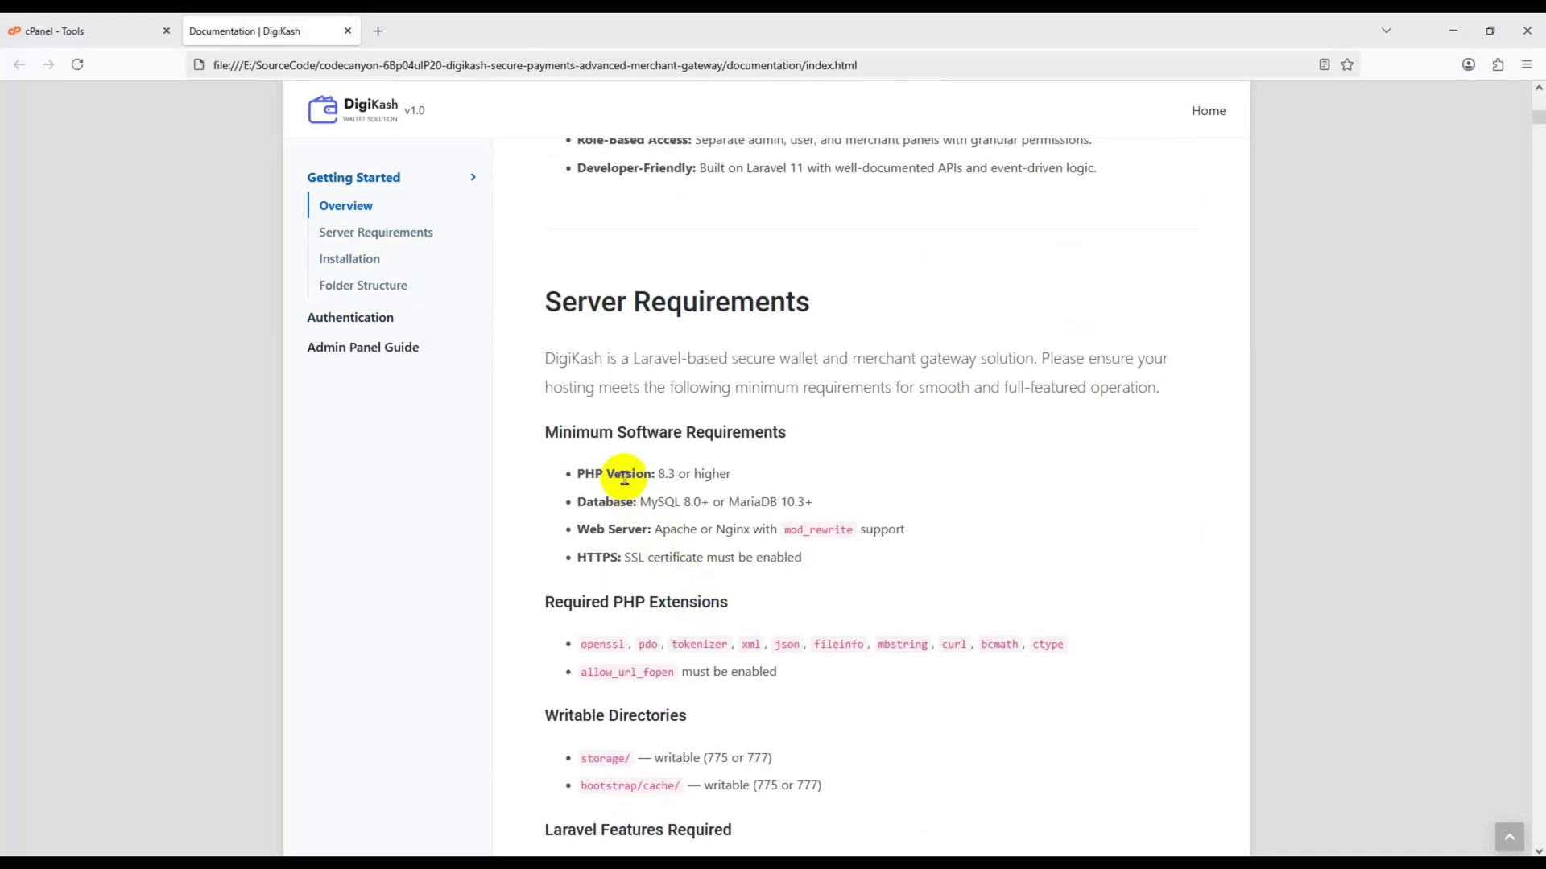
{"action": "key", "text": "ctrl+Tab"}
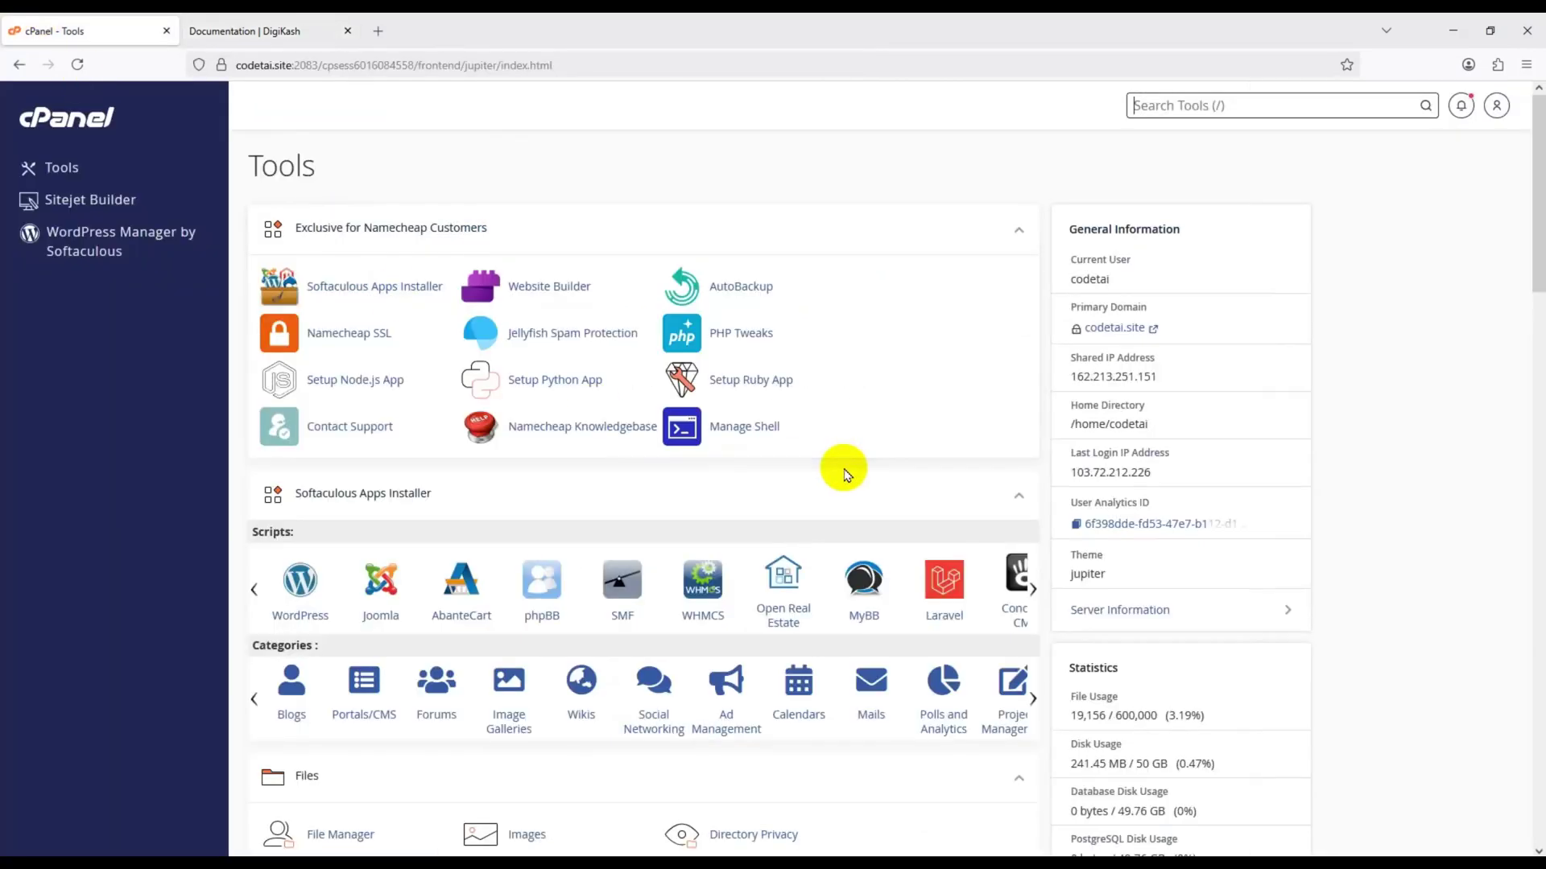
{"action": "left_click", "coordinate": [759, 340]}
{"action": "scroll", "coordinate": [757, 419], "scroll_direction": "down", "scroll_amount": 5}
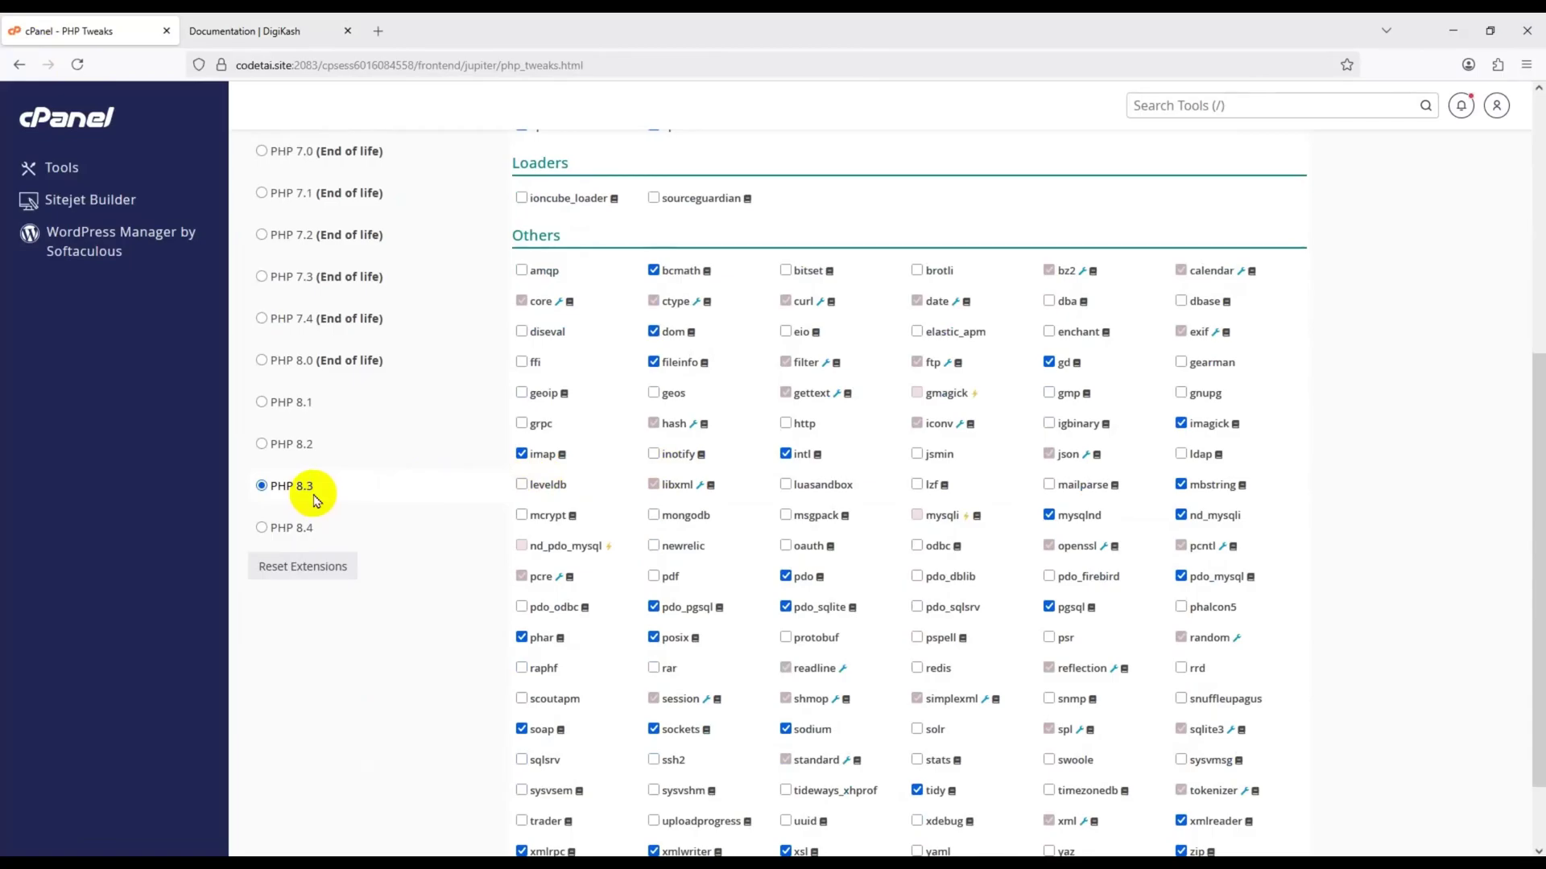
{"action": "key", "text": "ctrl+Tab"}
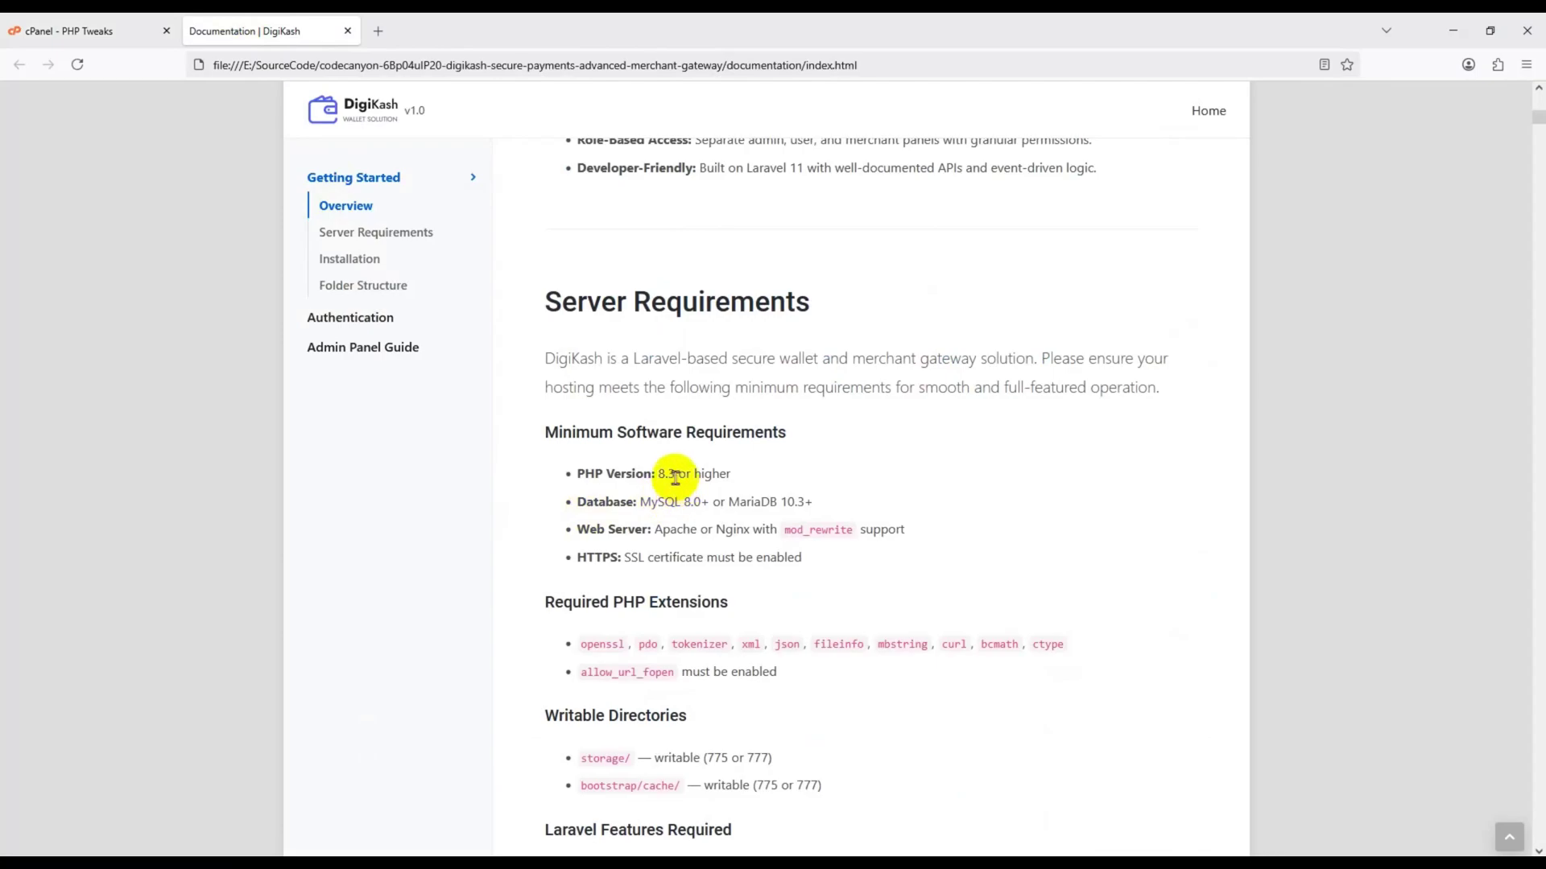
{"action": "key", "text": "ctrl+Tab"}
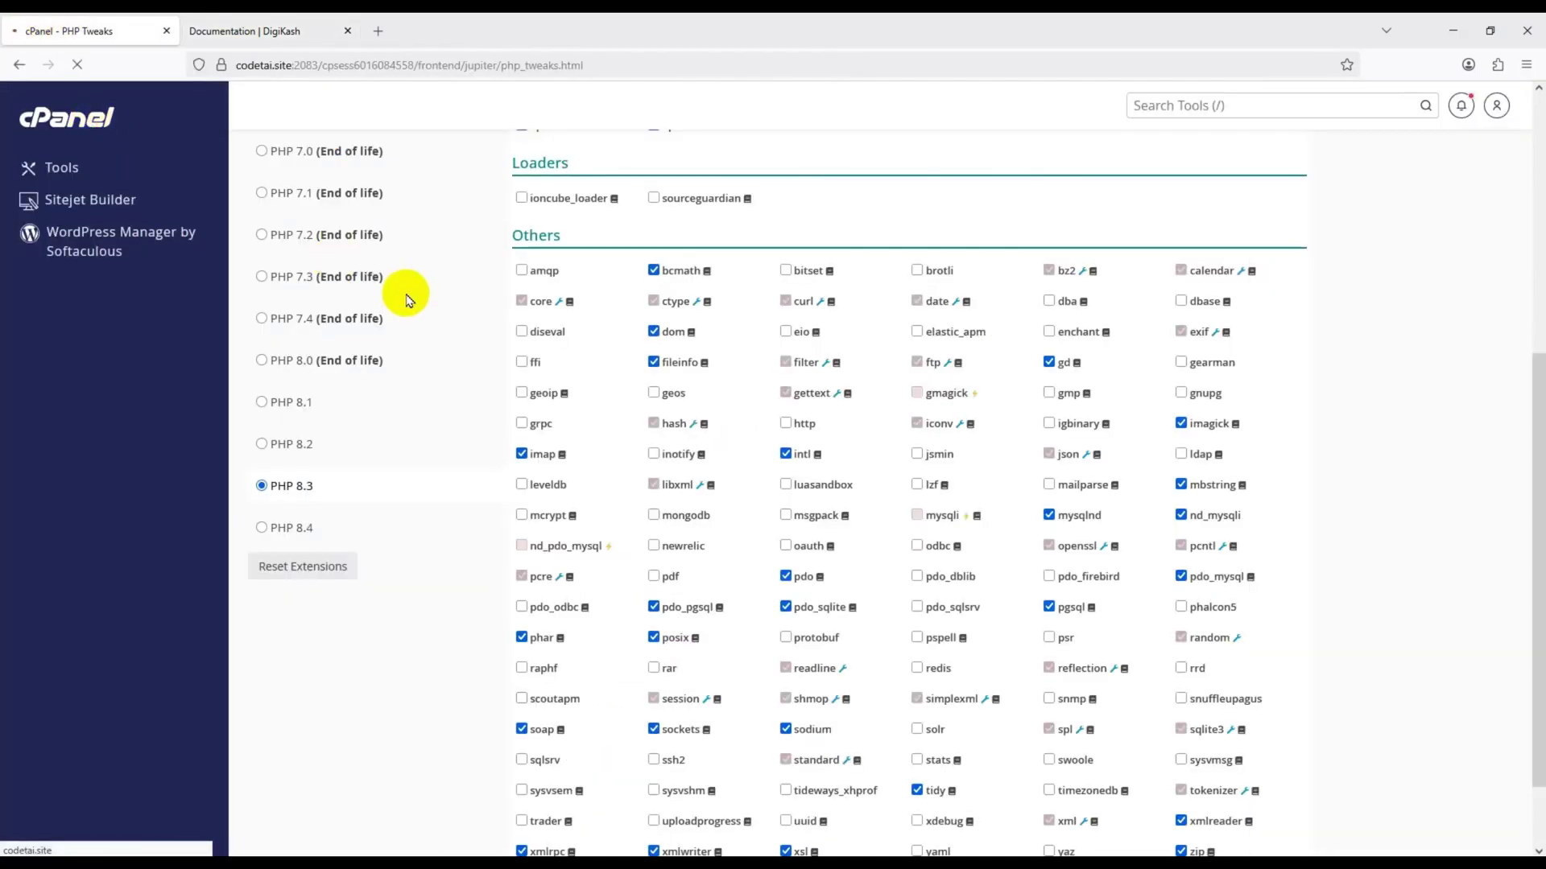
{"action": "scroll", "coordinate": [443, 399], "scroll_direction": "down", "scroll_amount": 5}
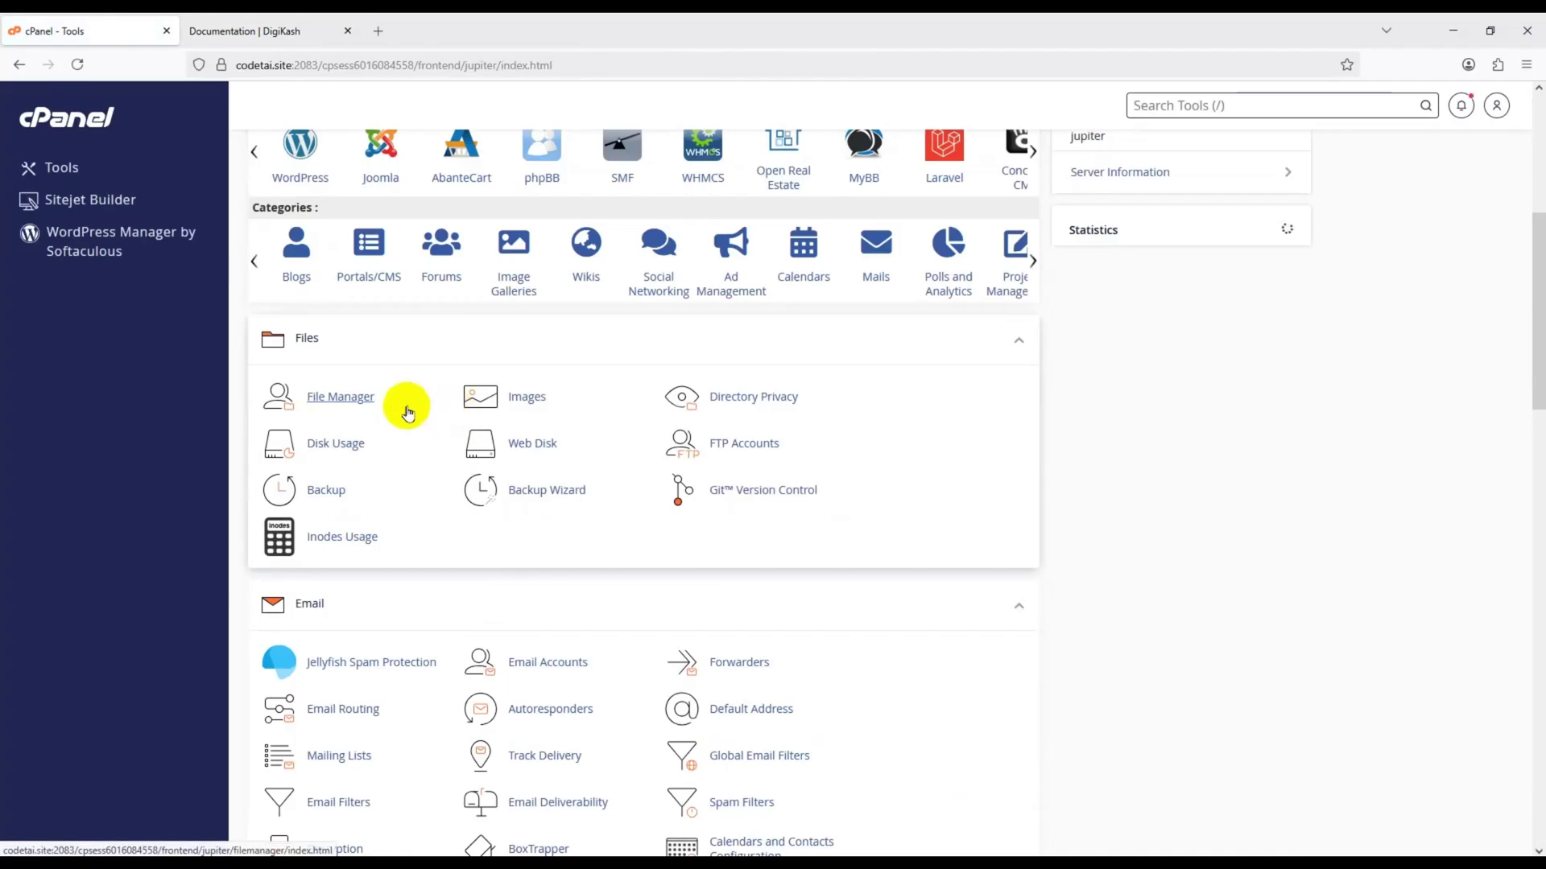
- Open the empty public_html folder in File Manager and locate the core archive in the local codecanyon folder
{"action": "left_click", "coordinate": [360, 400]}
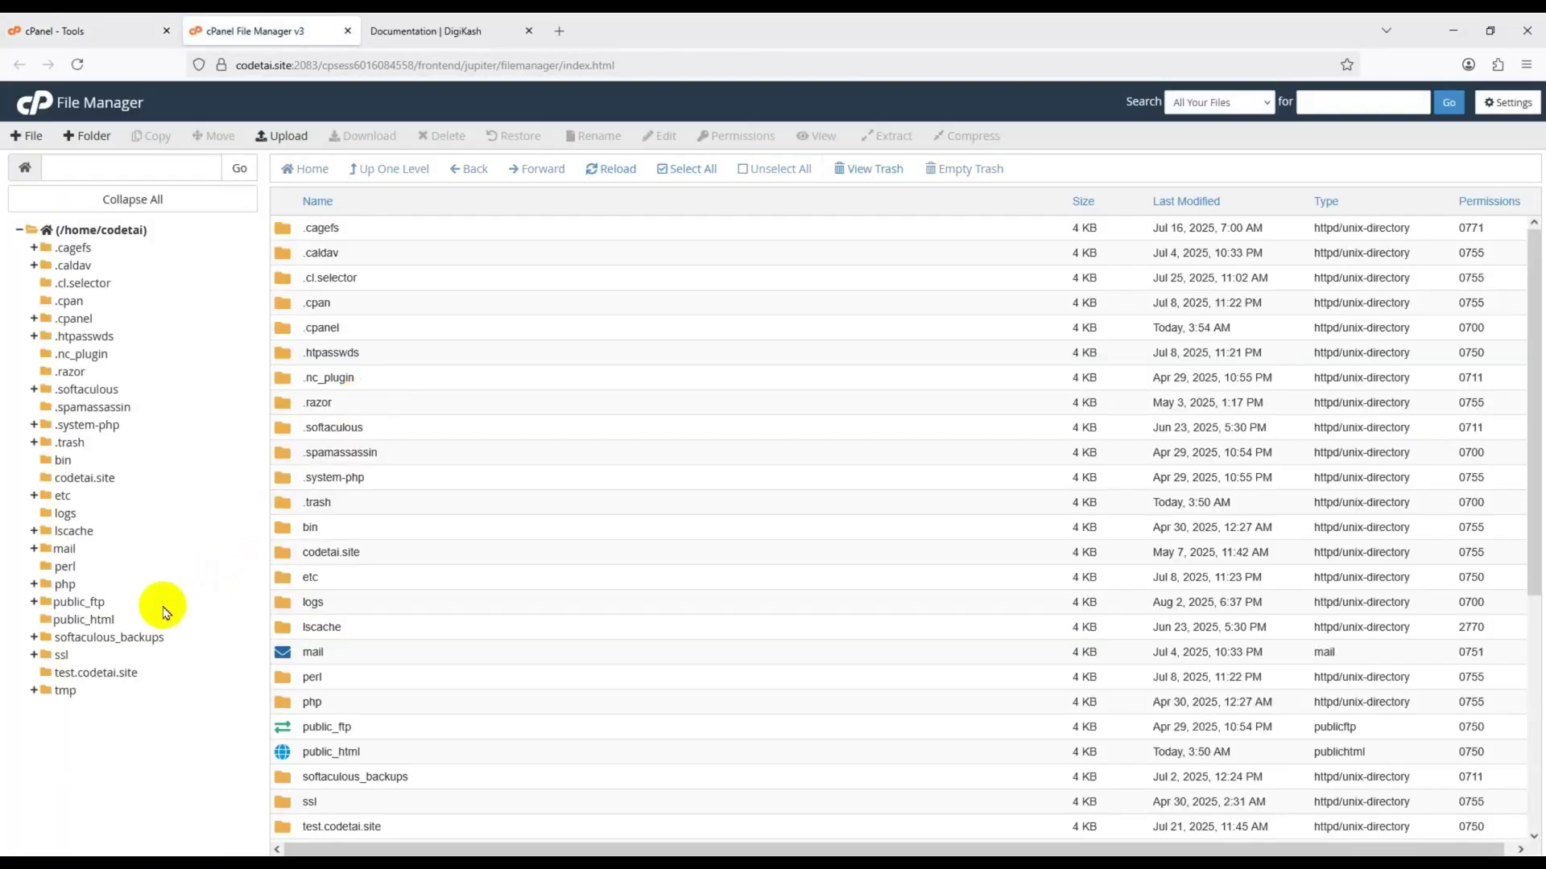
{"action": "left_click", "coordinate": [119, 626]}
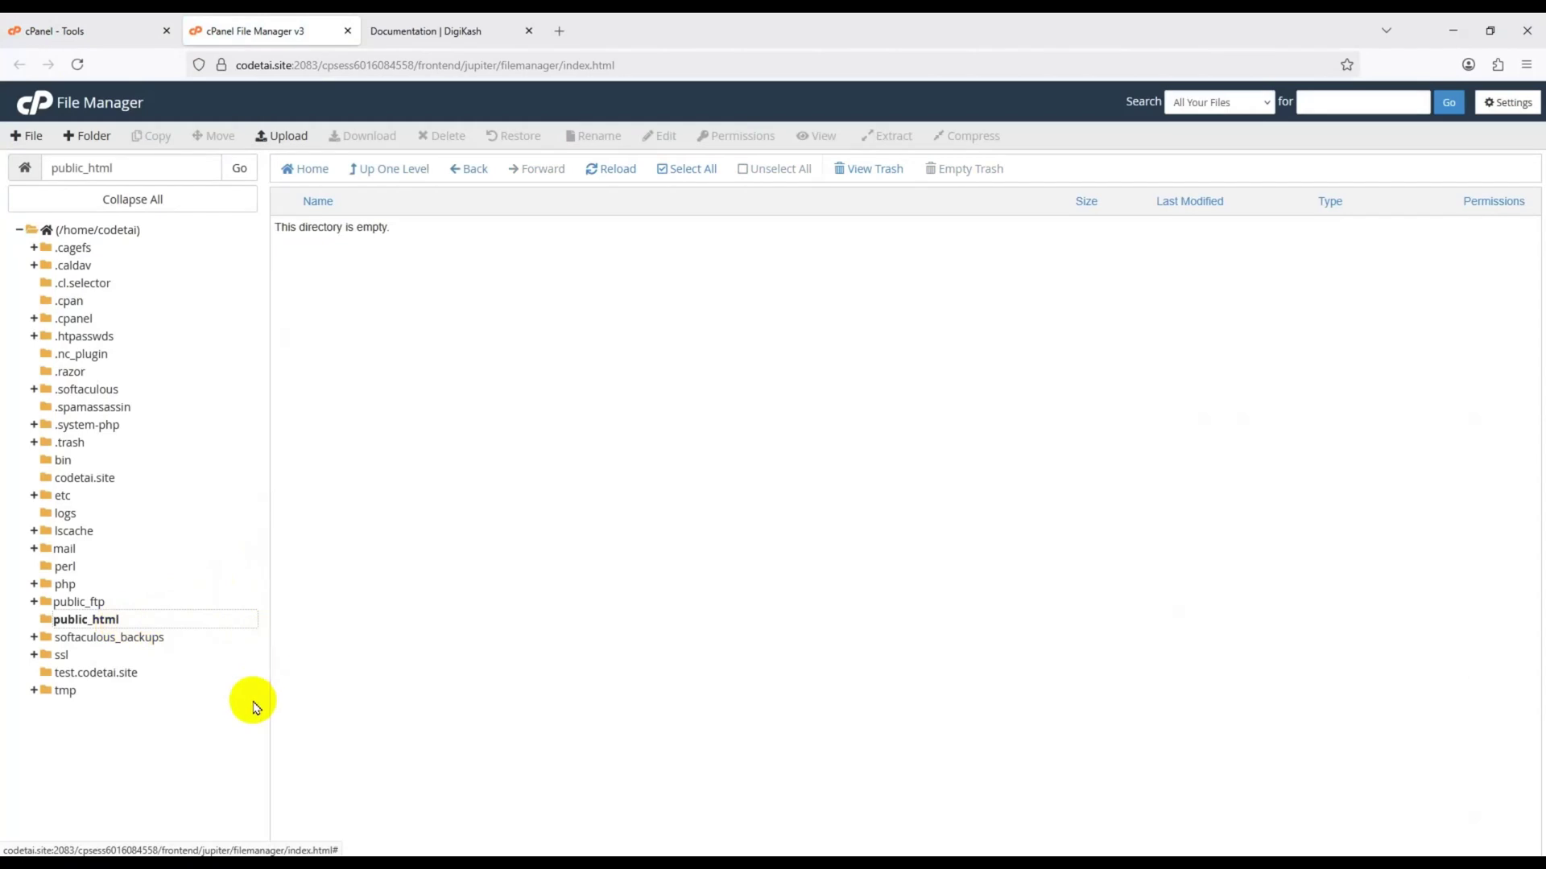
{"action": "key", "text": "alt+Tab"}
{"action": "left_click", "coordinate": [75, 138]}
{"action": "left_click", "coordinate": [163, 208]}
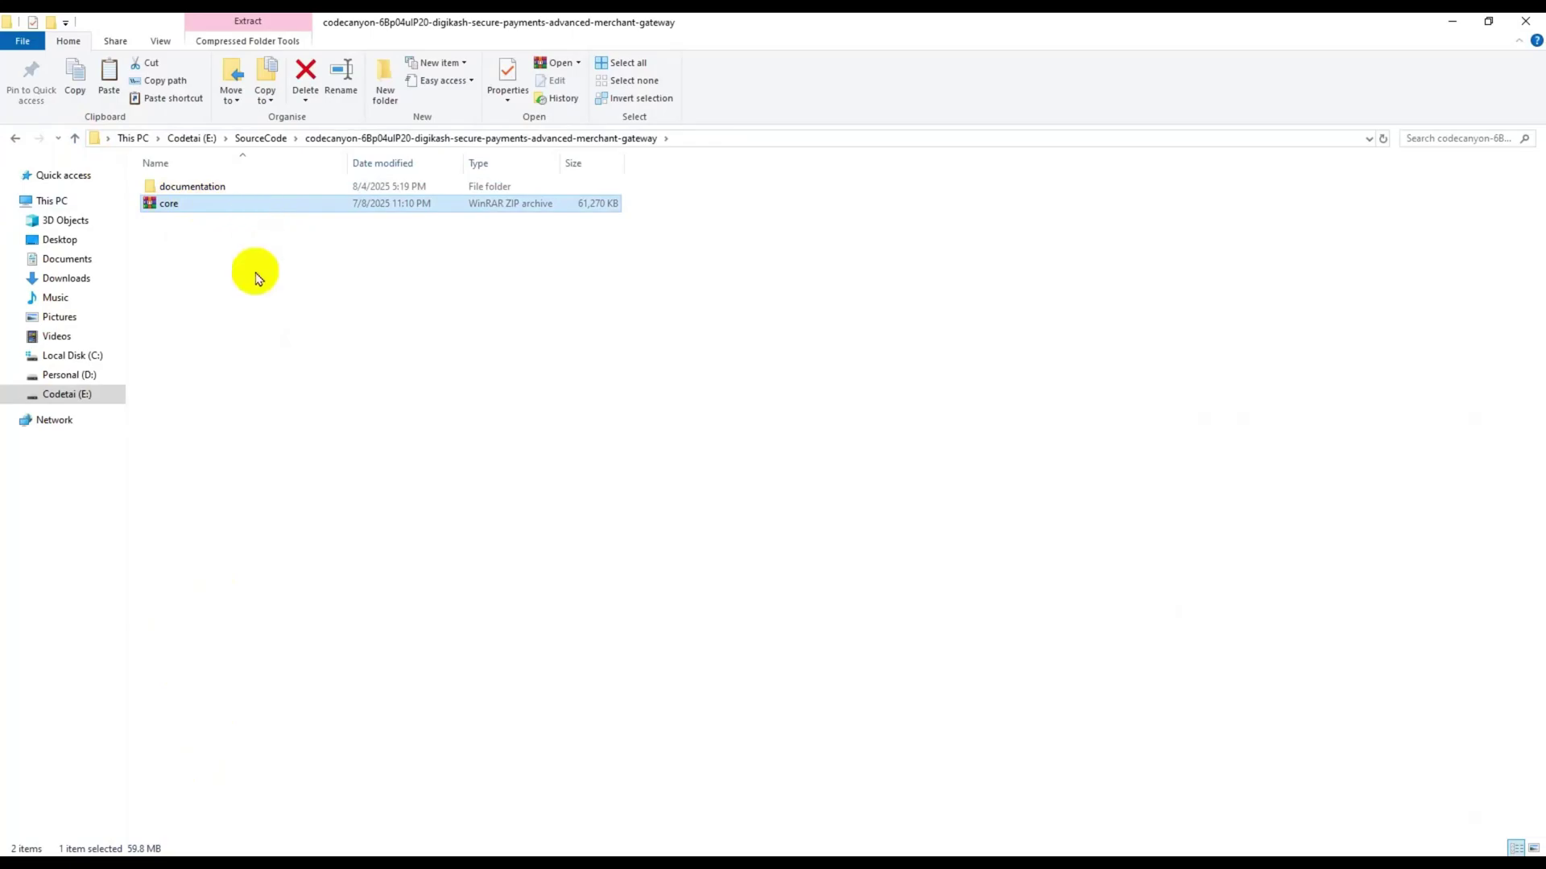
{"action": "left_click", "coordinate": [259, 855]}
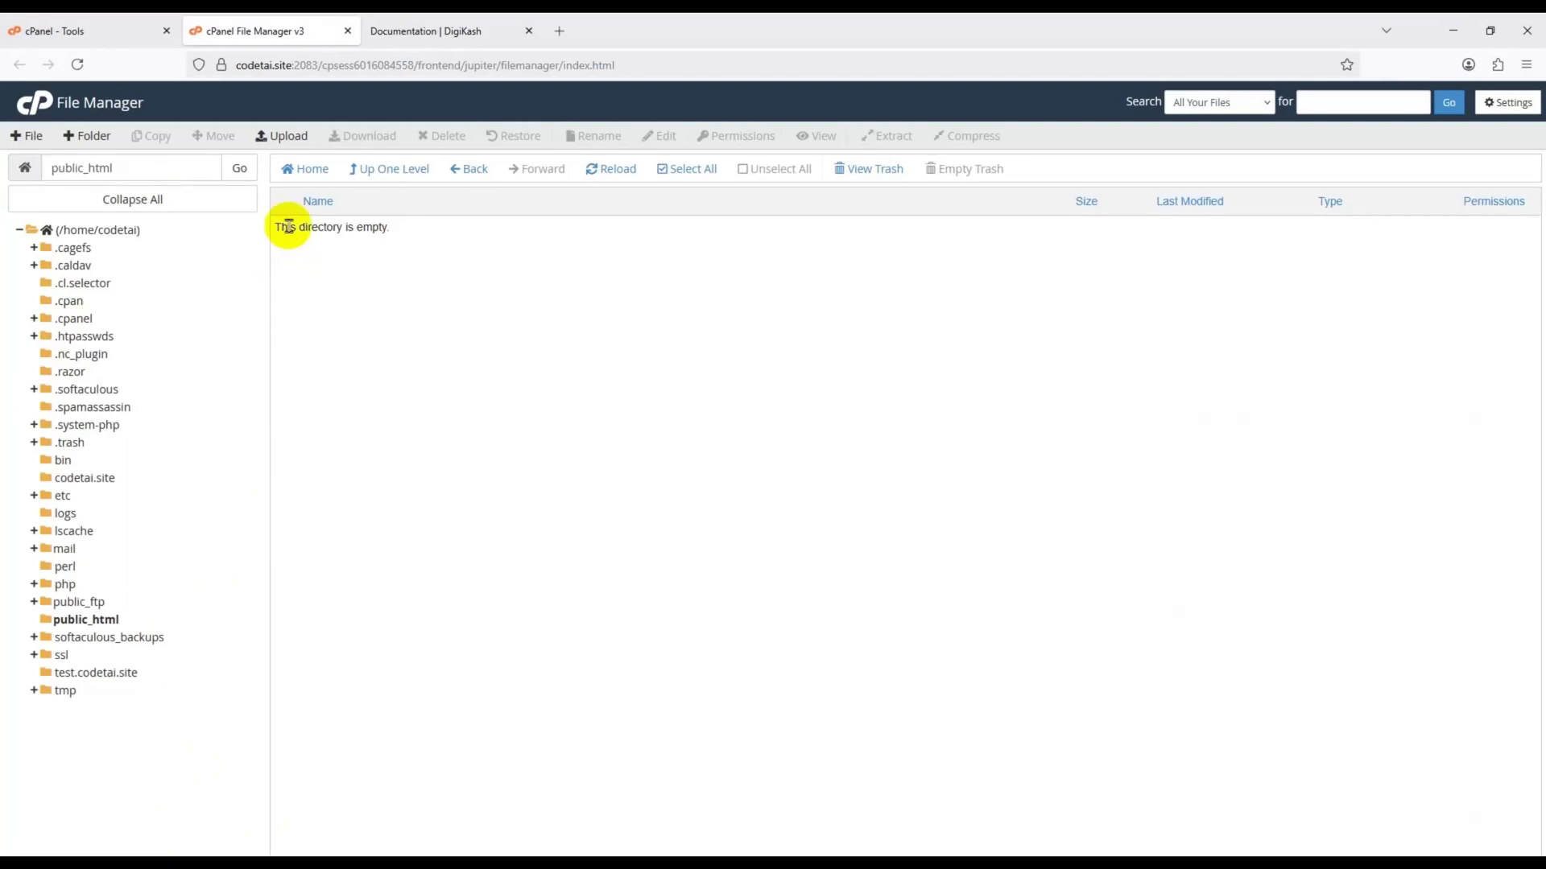
- Upload the 59.83 MB core.zip from the local codecanyon folder into /home/codetai/public_html
{"action": "left_click", "coordinate": [286, 137]}
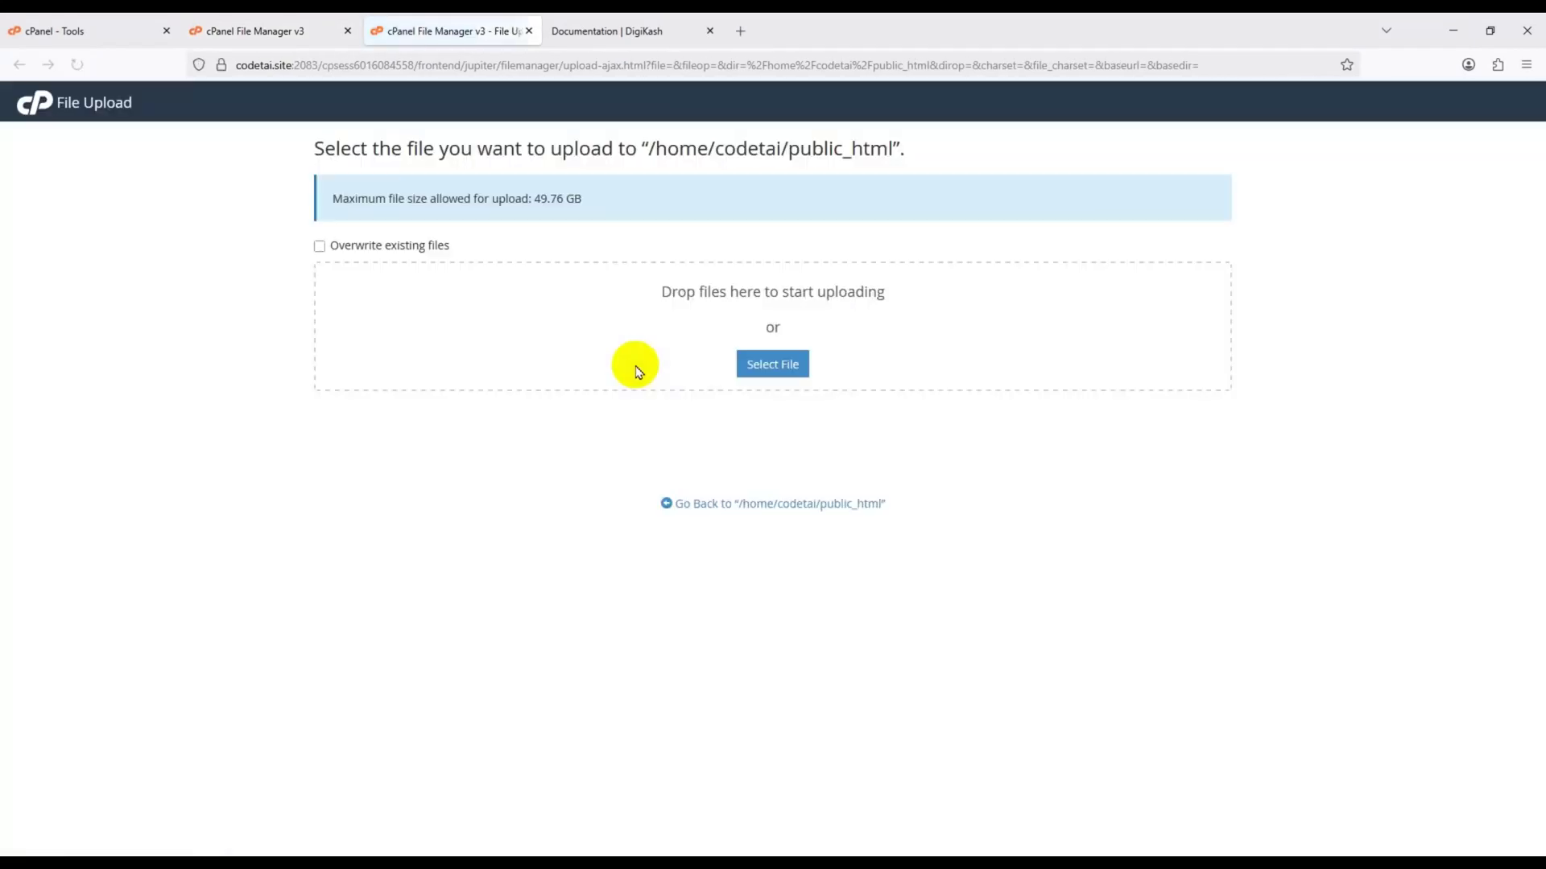
{"action": "left_click", "coordinate": [763, 368]}
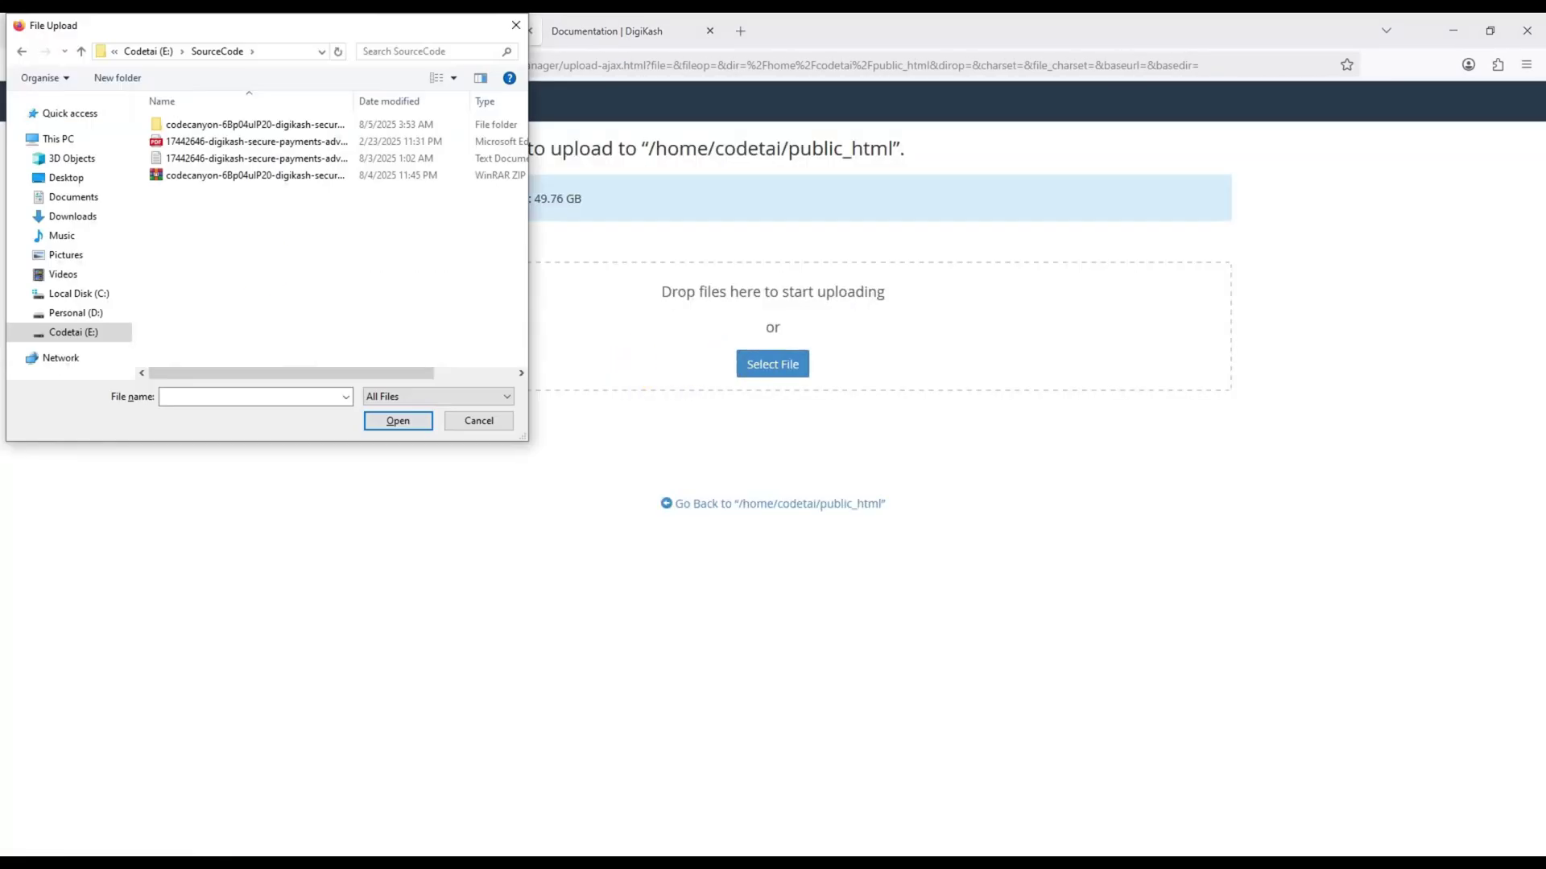
{"action": "double_click", "coordinate": [242, 126]}
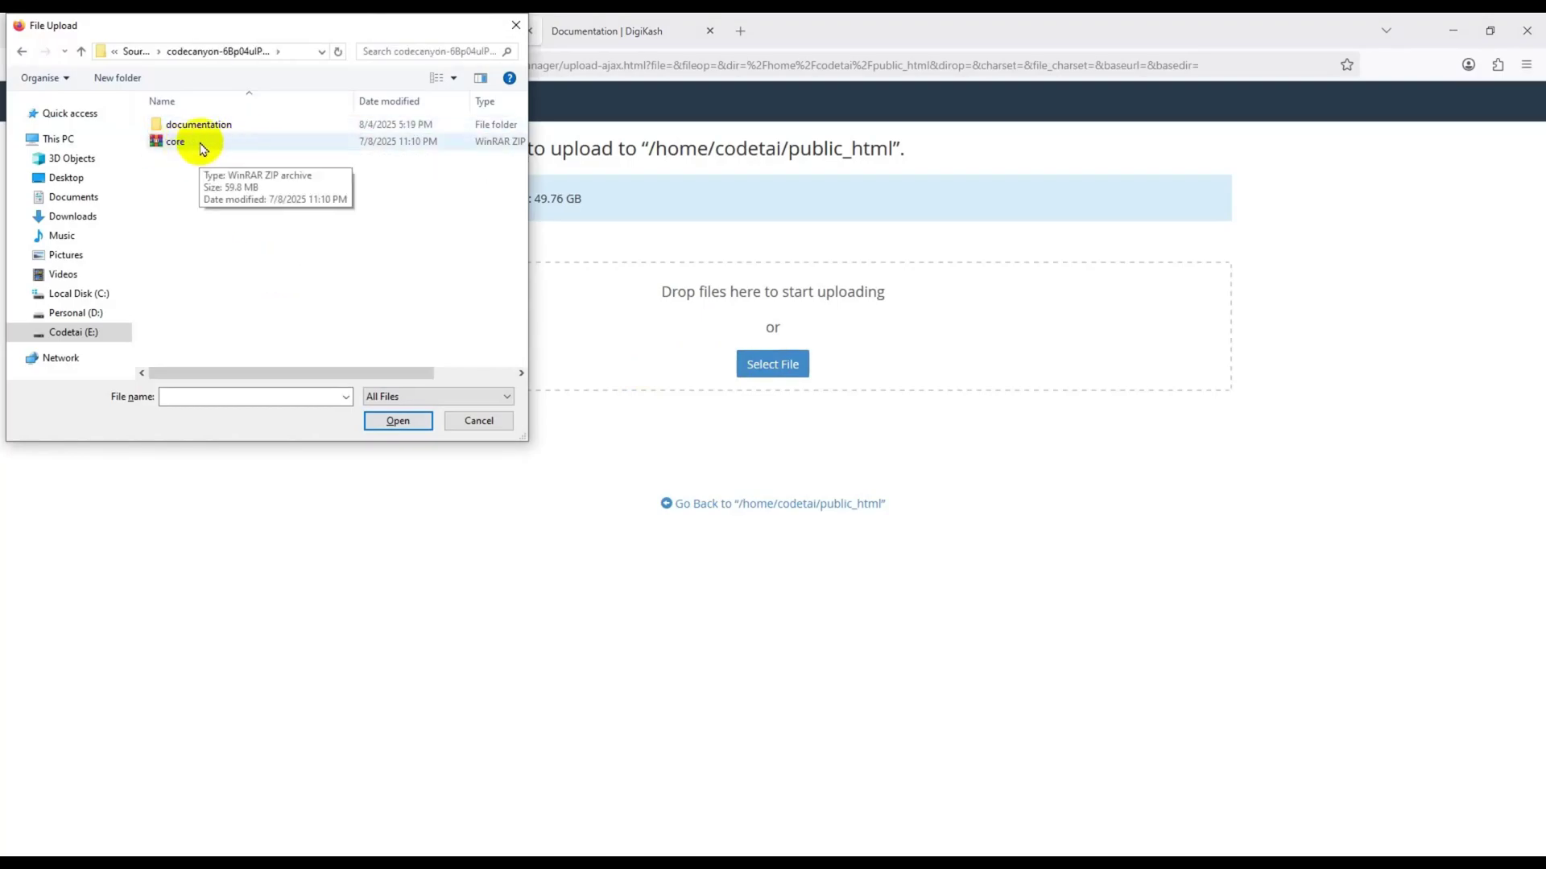
{"action": "double_click", "coordinate": [201, 143]}
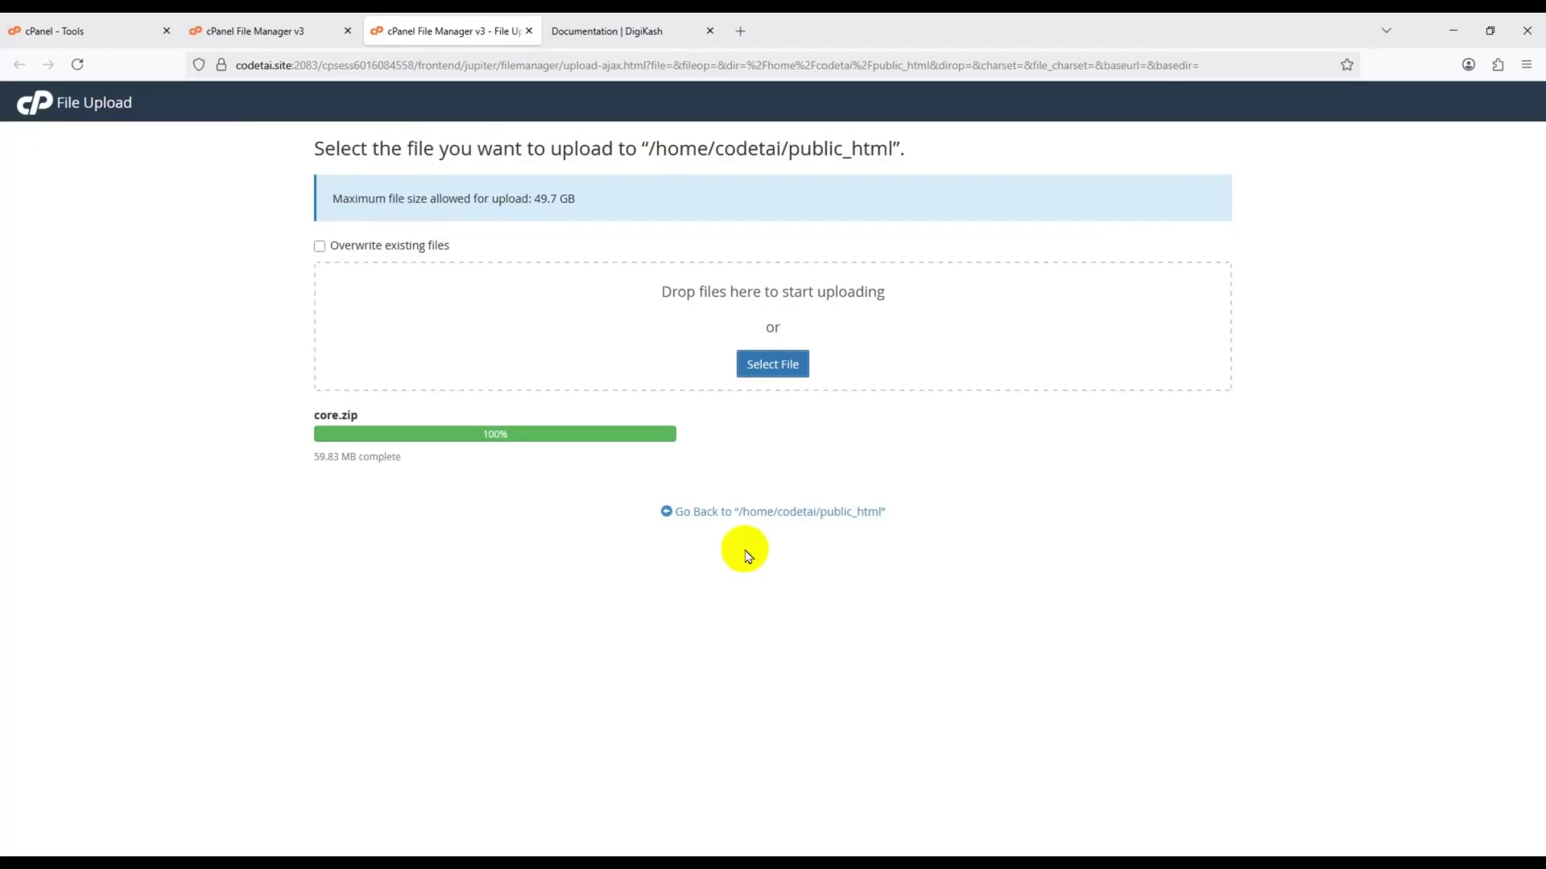
{"action": "left_click", "coordinate": [728, 514]}
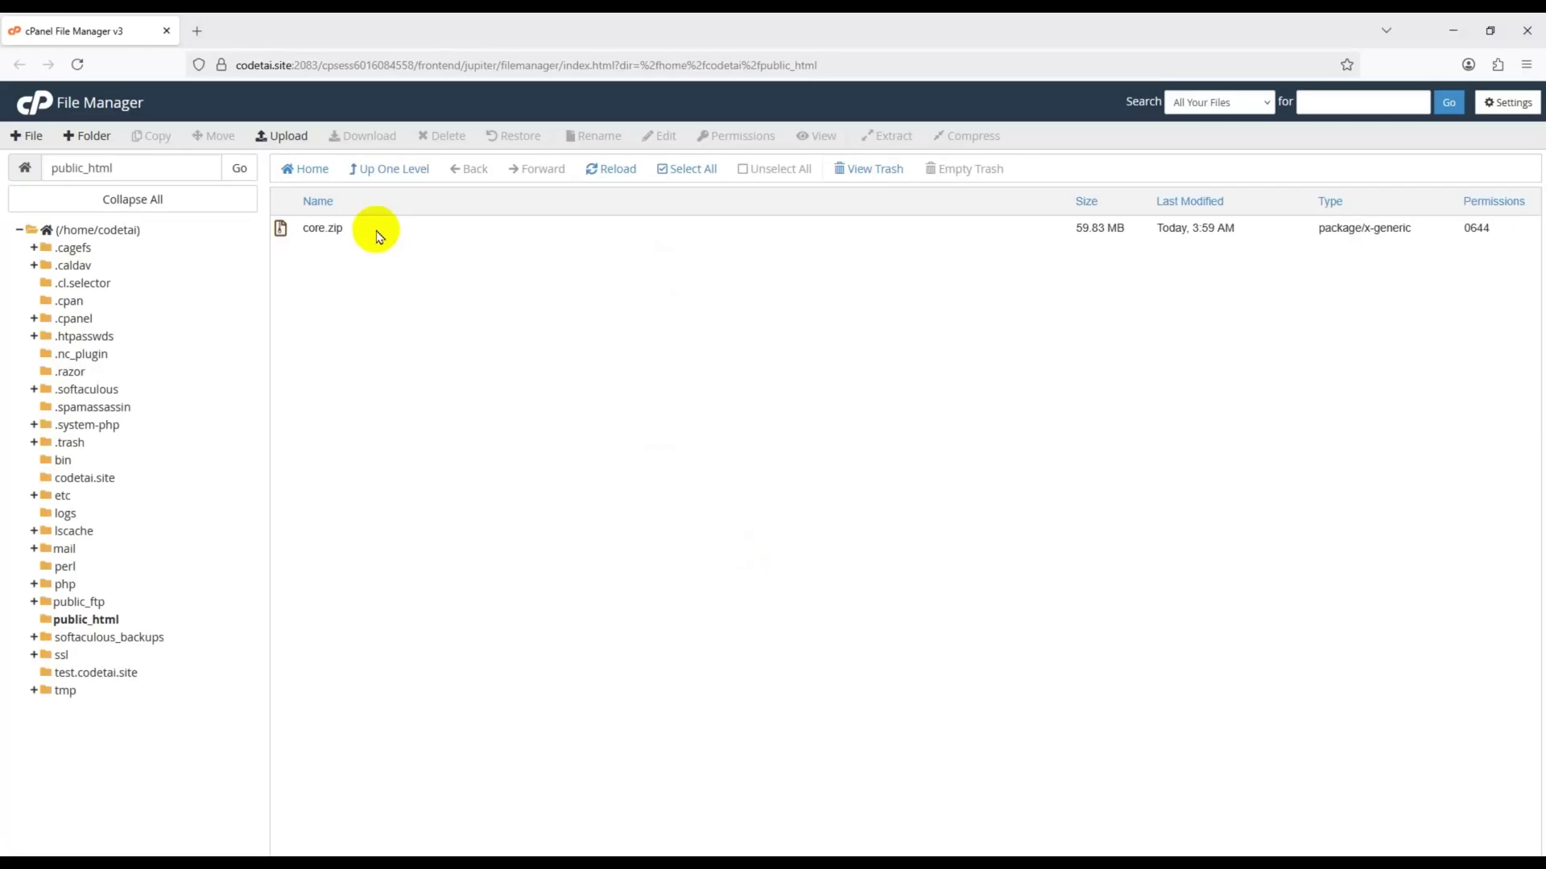
- Extract core.zip into public_html
{"action": "left_click", "coordinate": [378, 234]}
{"action": "right_click", "coordinate": [378, 234]}
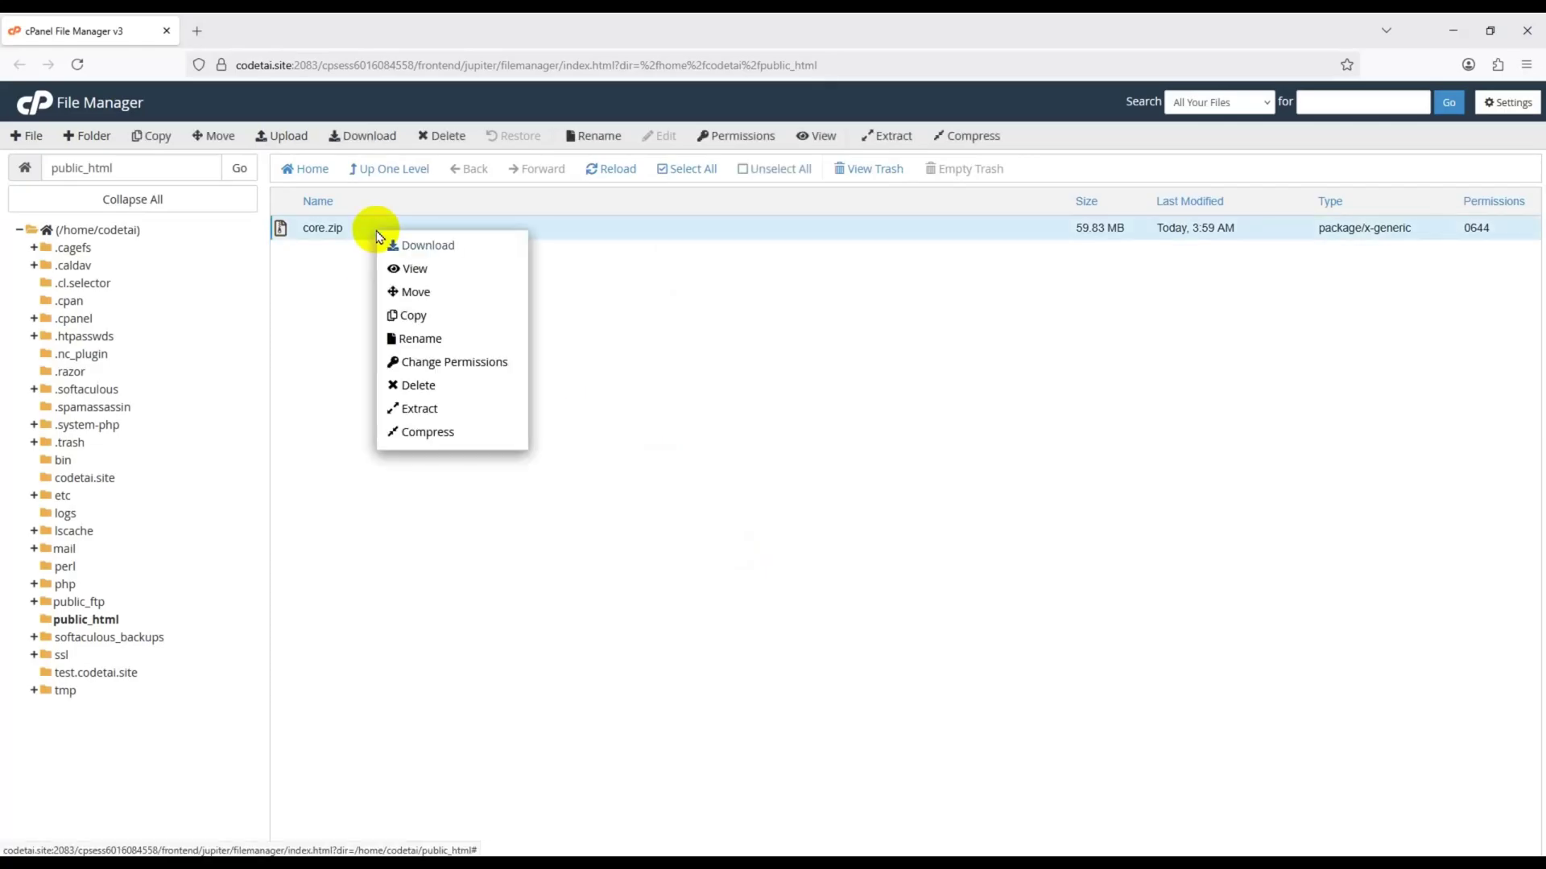
{"action": "left_click", "coordinate": [442, 408]}
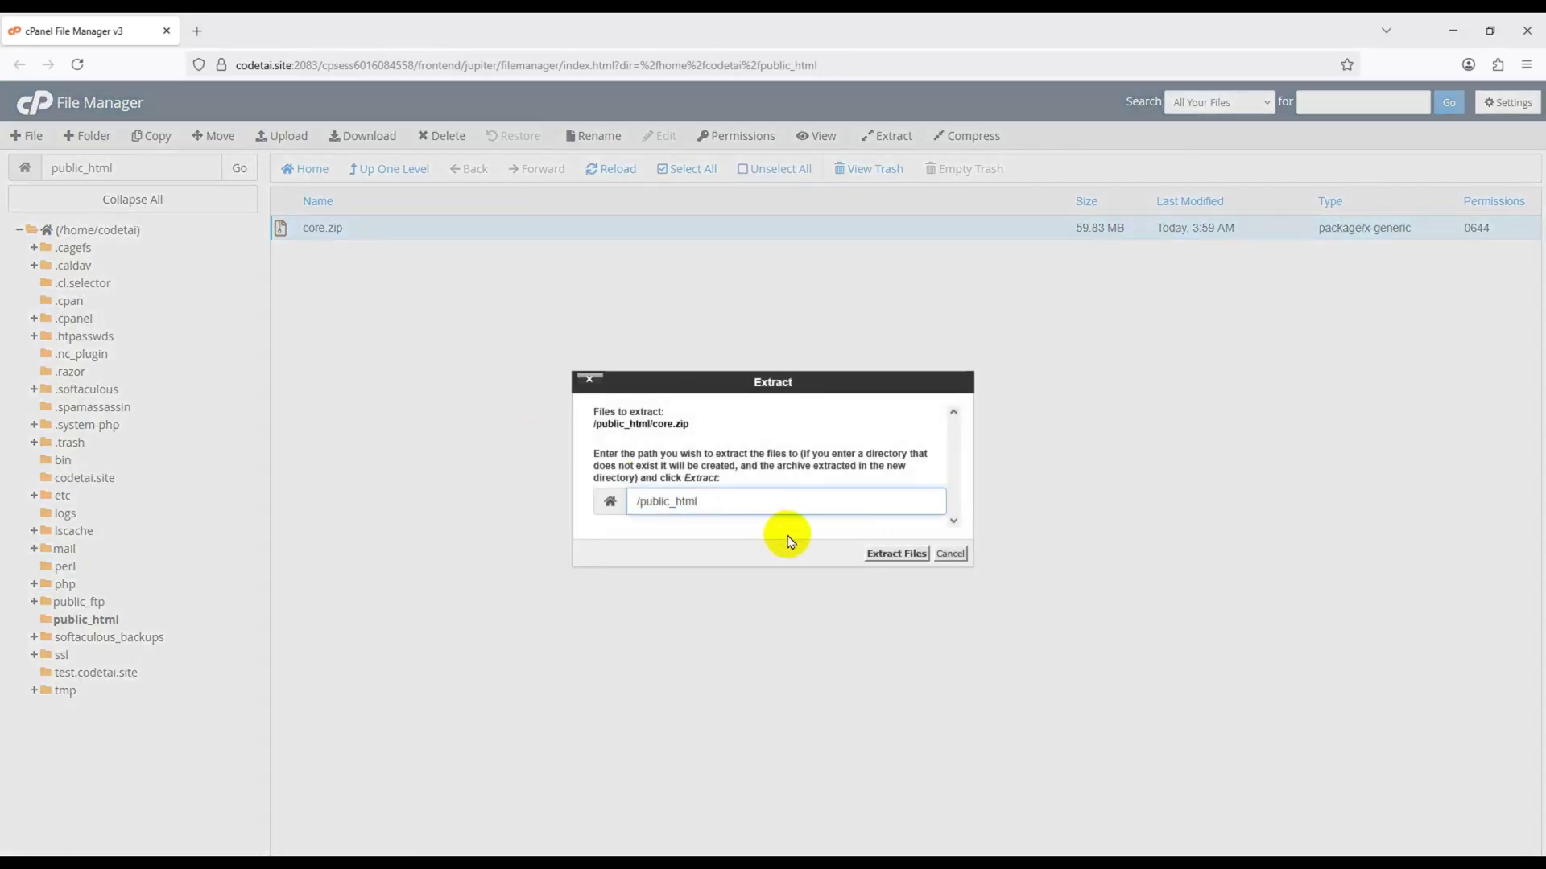
{"action": "left_click", "coordinate": [882, 560]}
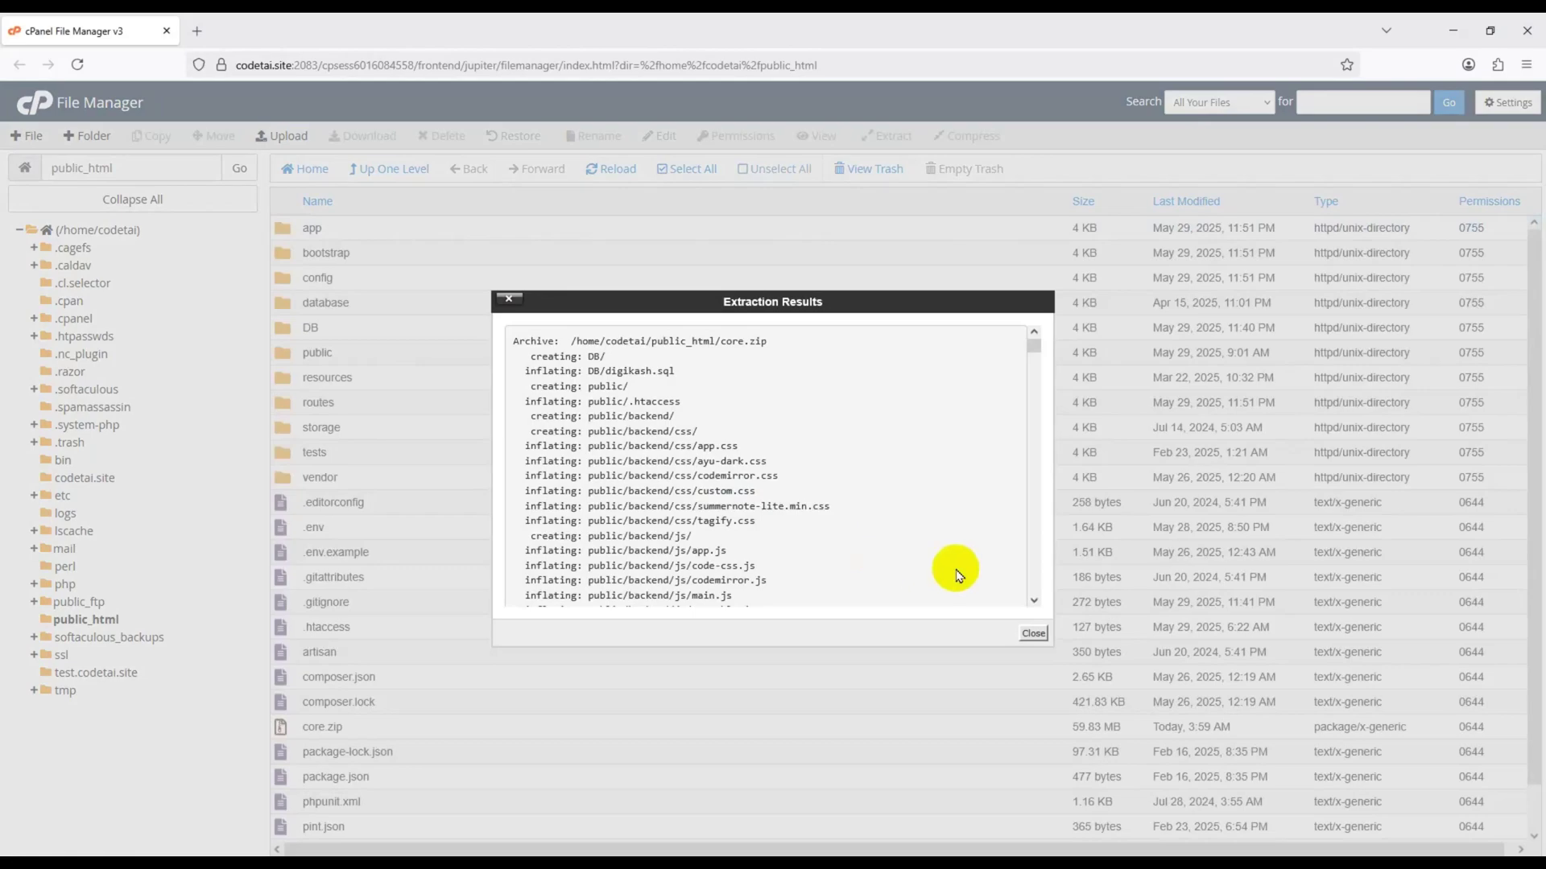
{"action": "left_click", "coordinate": [1024, 637]}
- Delete the core.zip archive from public_html
{"action": "scroll", "coordinate": [814, 611], "scroll_direction": "down", "scroll_amount": 1}
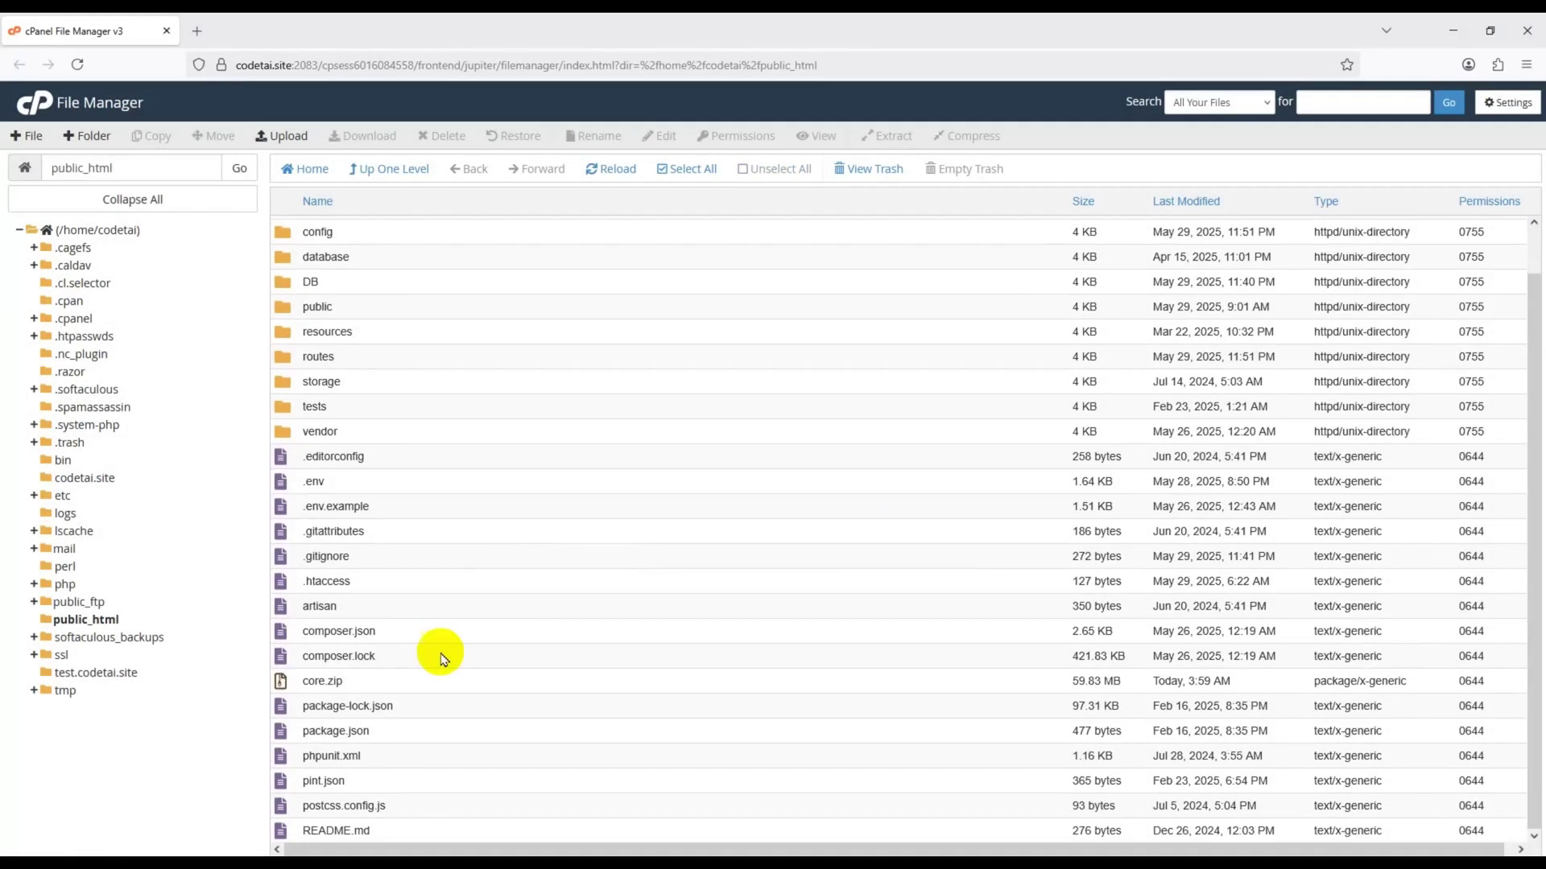
{"action": "left_click", "coordinate": [394, 676]}
{"action": "left_click", "coordinate": [453, 139]}
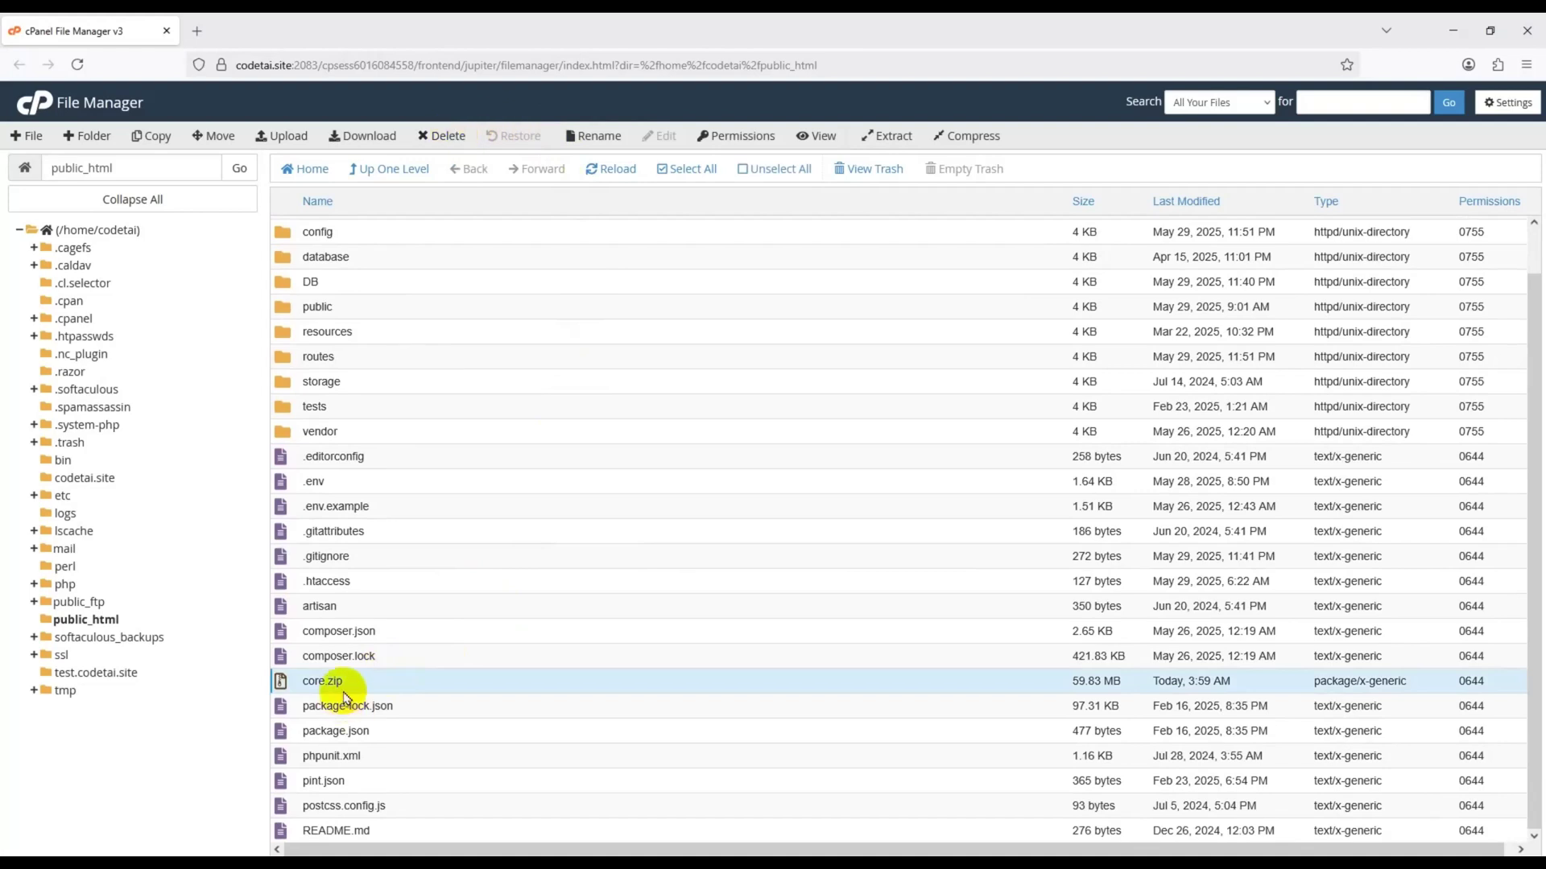
{"action": "left_click", "coordinate": [443, 137]}
{"action": "left_click", "coordinate": [890, 525]}
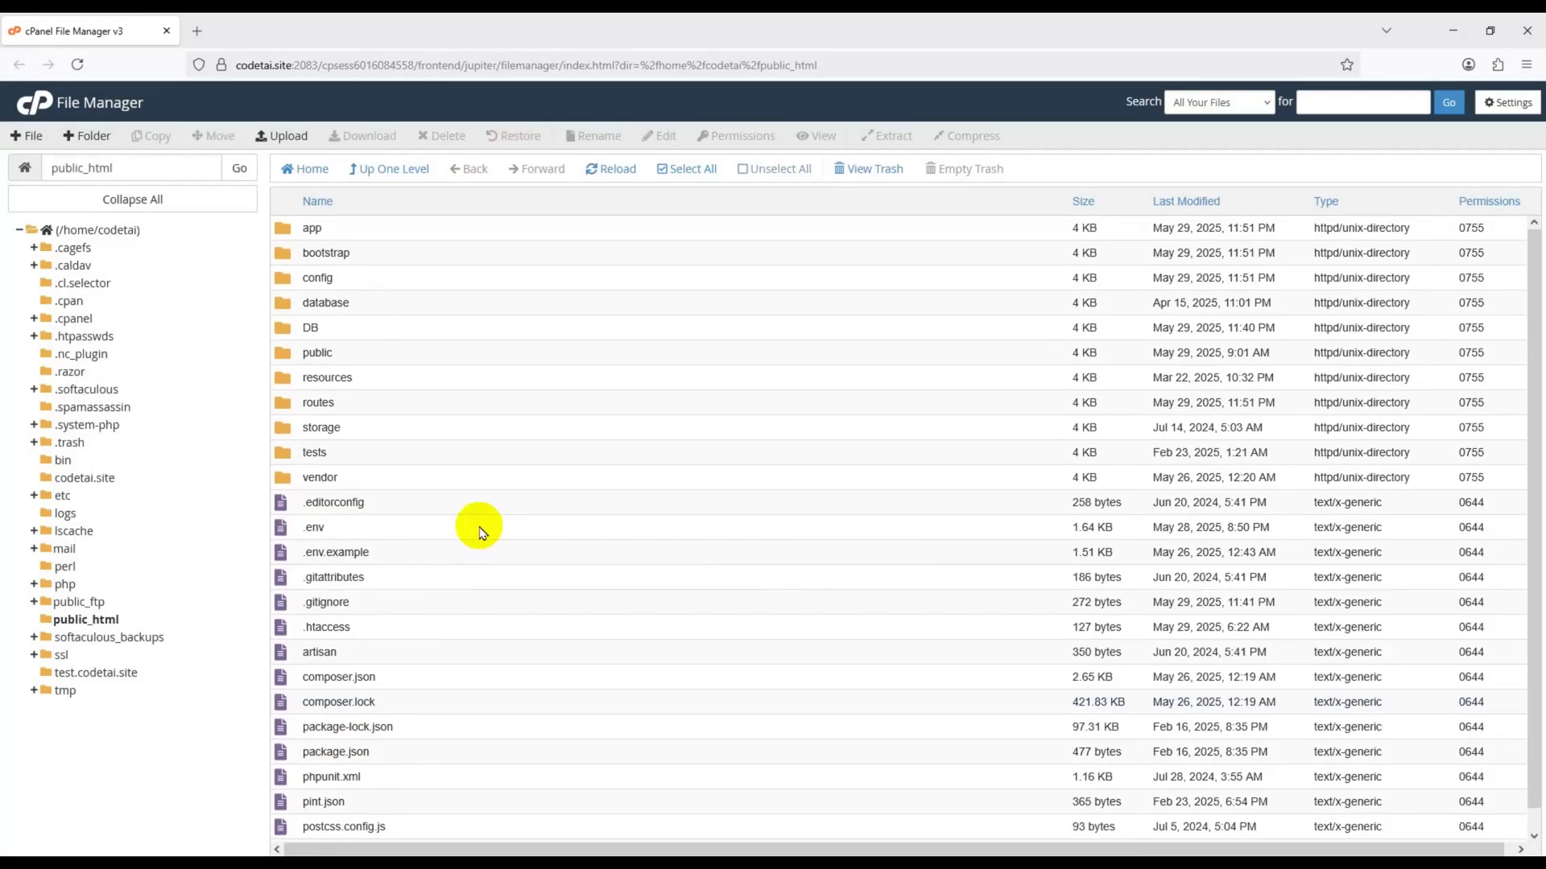
- Open the .env file in the File Manager code editor
{"action": "left_click", "coordinate": [332, 538]}
{"action": "right_click", "coordinate": [332, 538]}
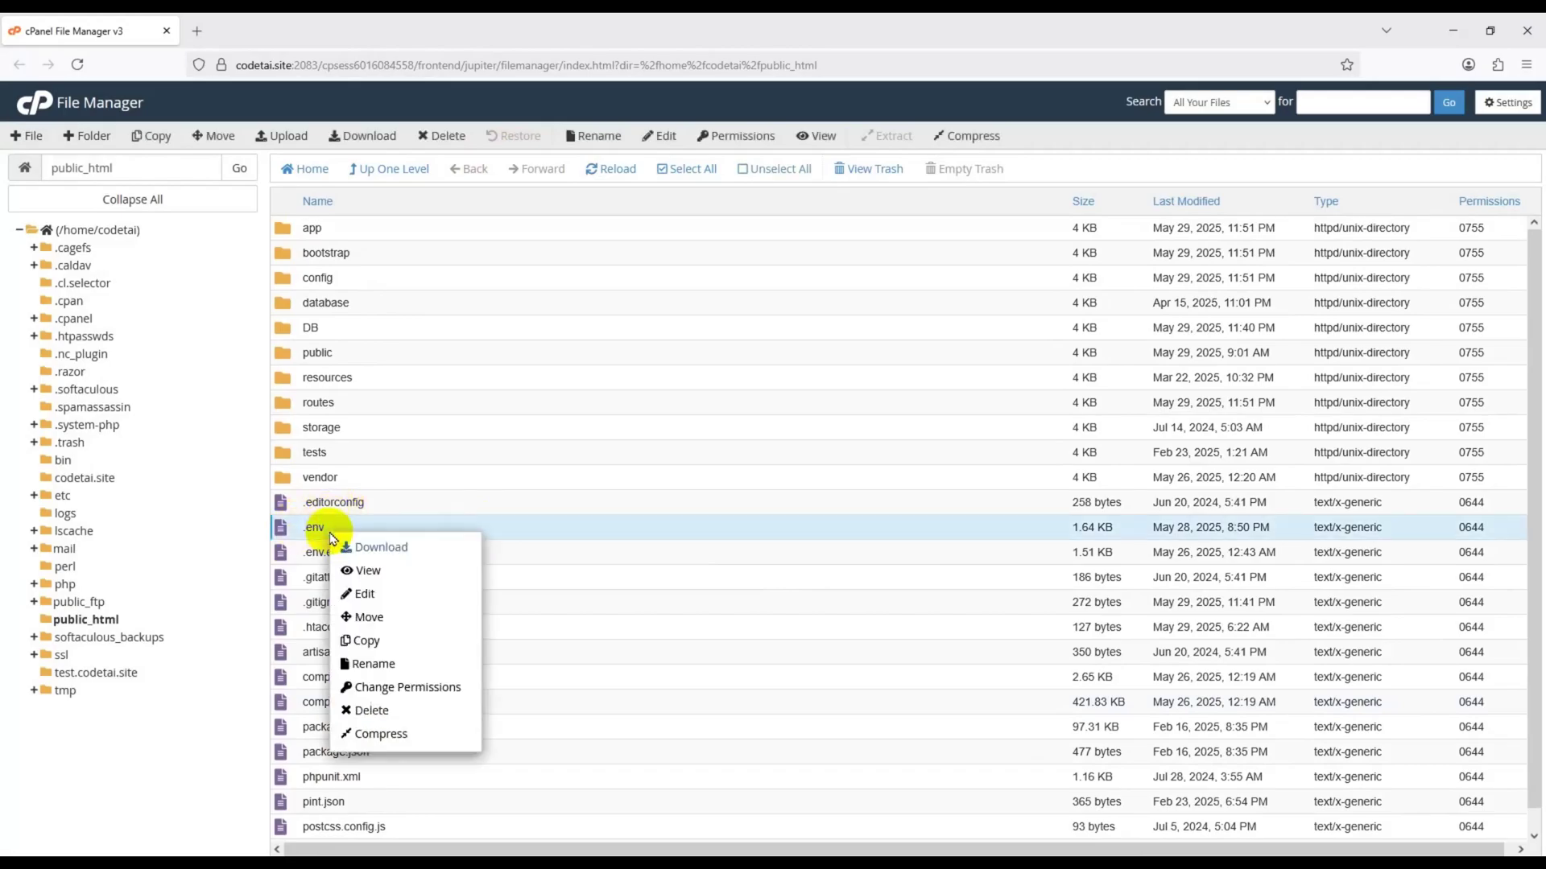
{"action": "left_click", "coordinate": [360, 595]}
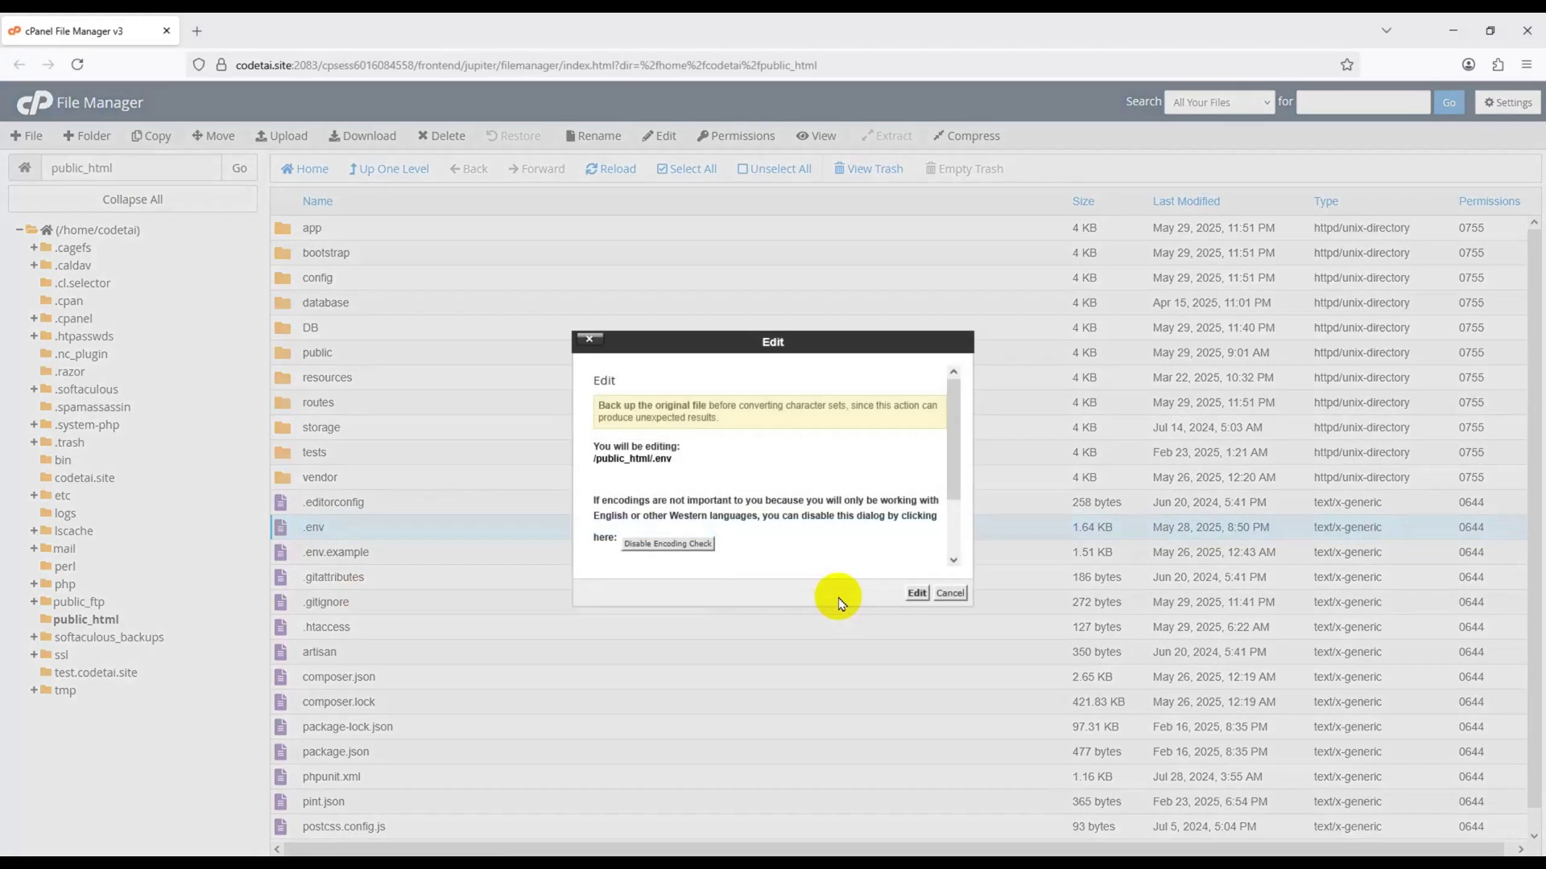
{"action": "left_click", "coordinate": [916, 595]}
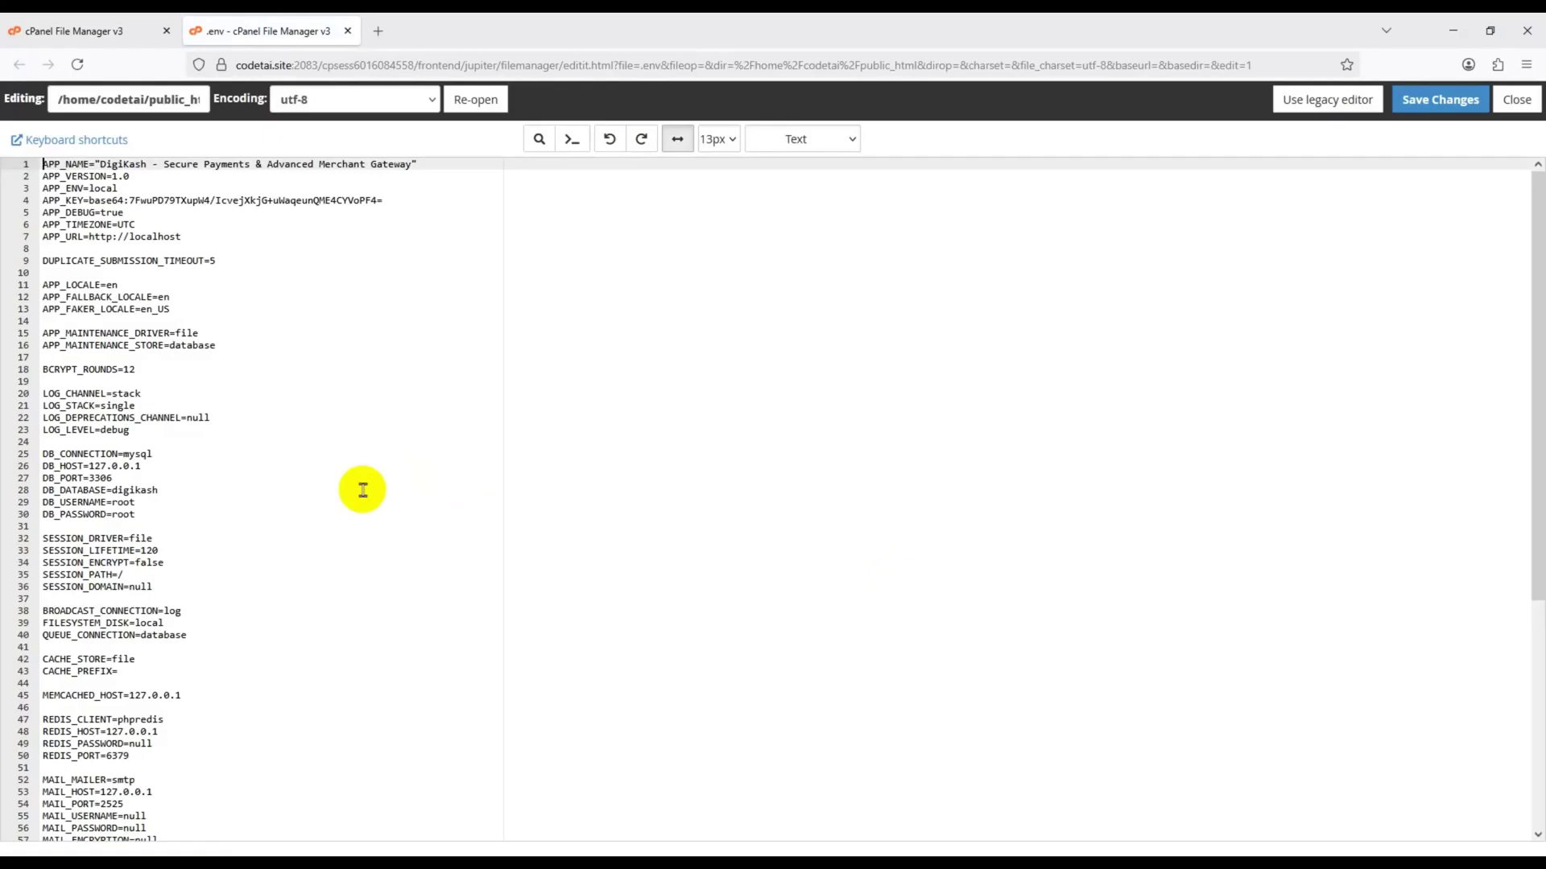
- Review the database settings on .env lines 25–30, then return to the file listing
{"action": "left_click_drag", "start_coordinate": [136, 503], "coordinate": [6, 470]}
{"action": "left_click", "coordinate": [127, 486]}
{"action": "left_click_drag", "start_coordinate": [145, 516], "coordinate": [8, 451]}
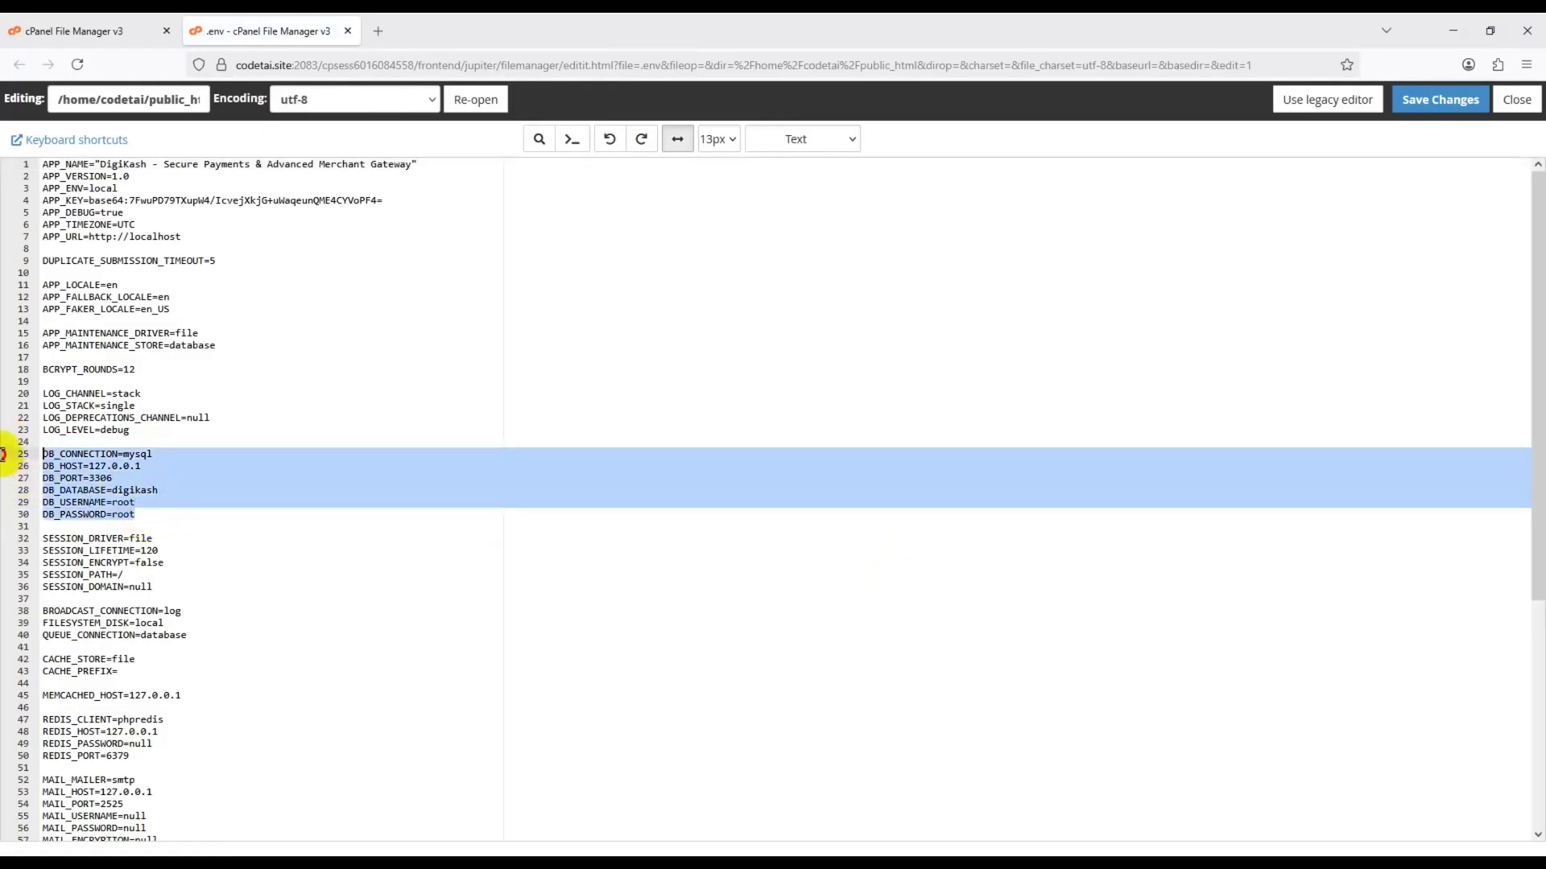
{"action": "left_click", "coordinate": [149, 508]}
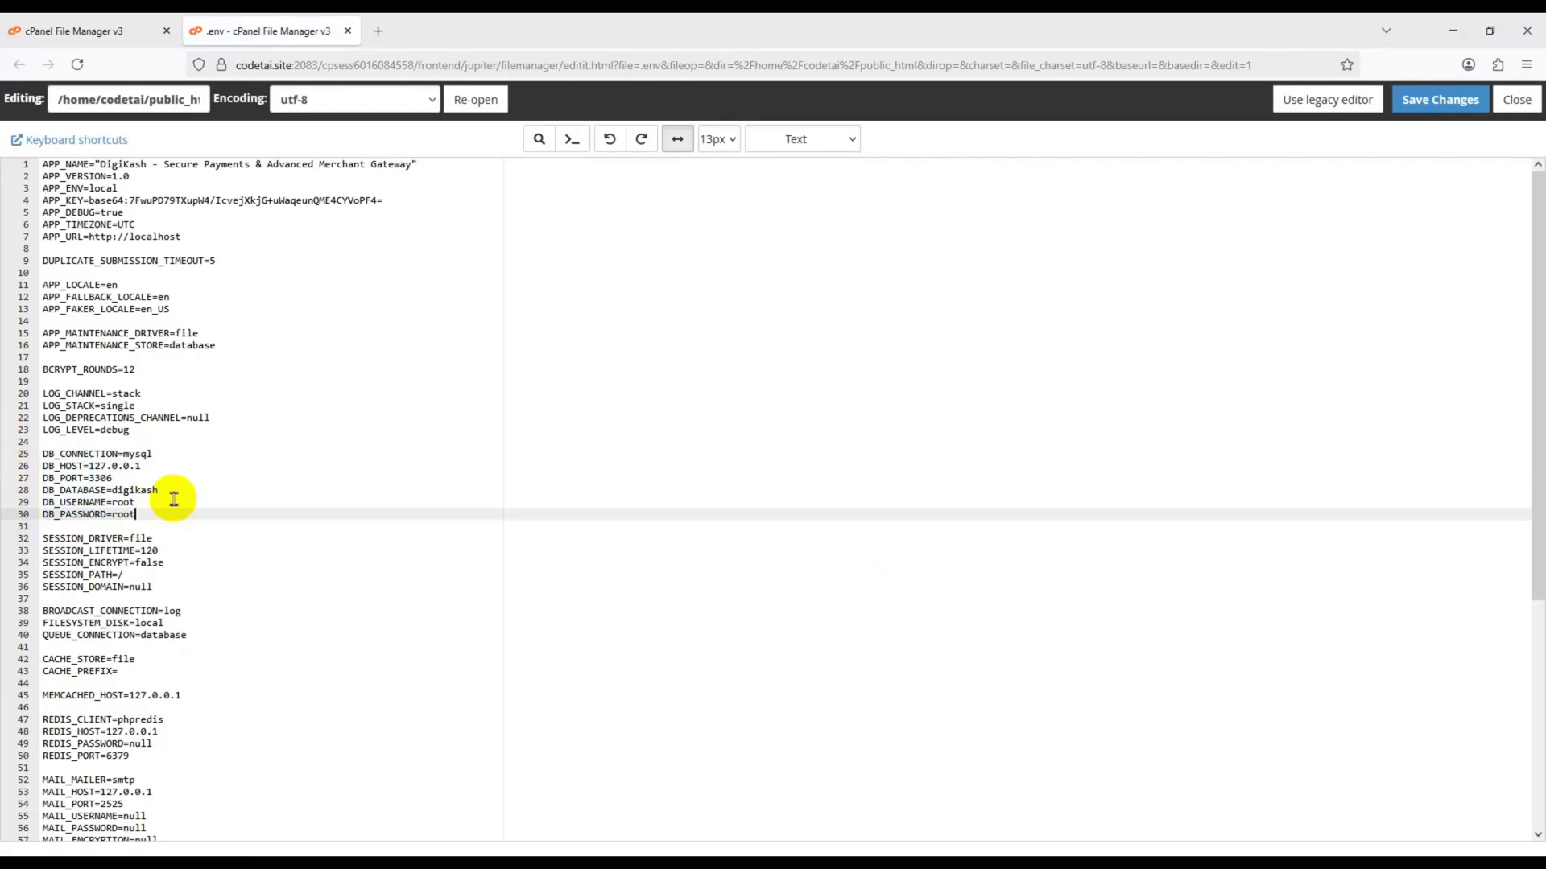
{"action": "left_click", "coordinate": [74, 31]}
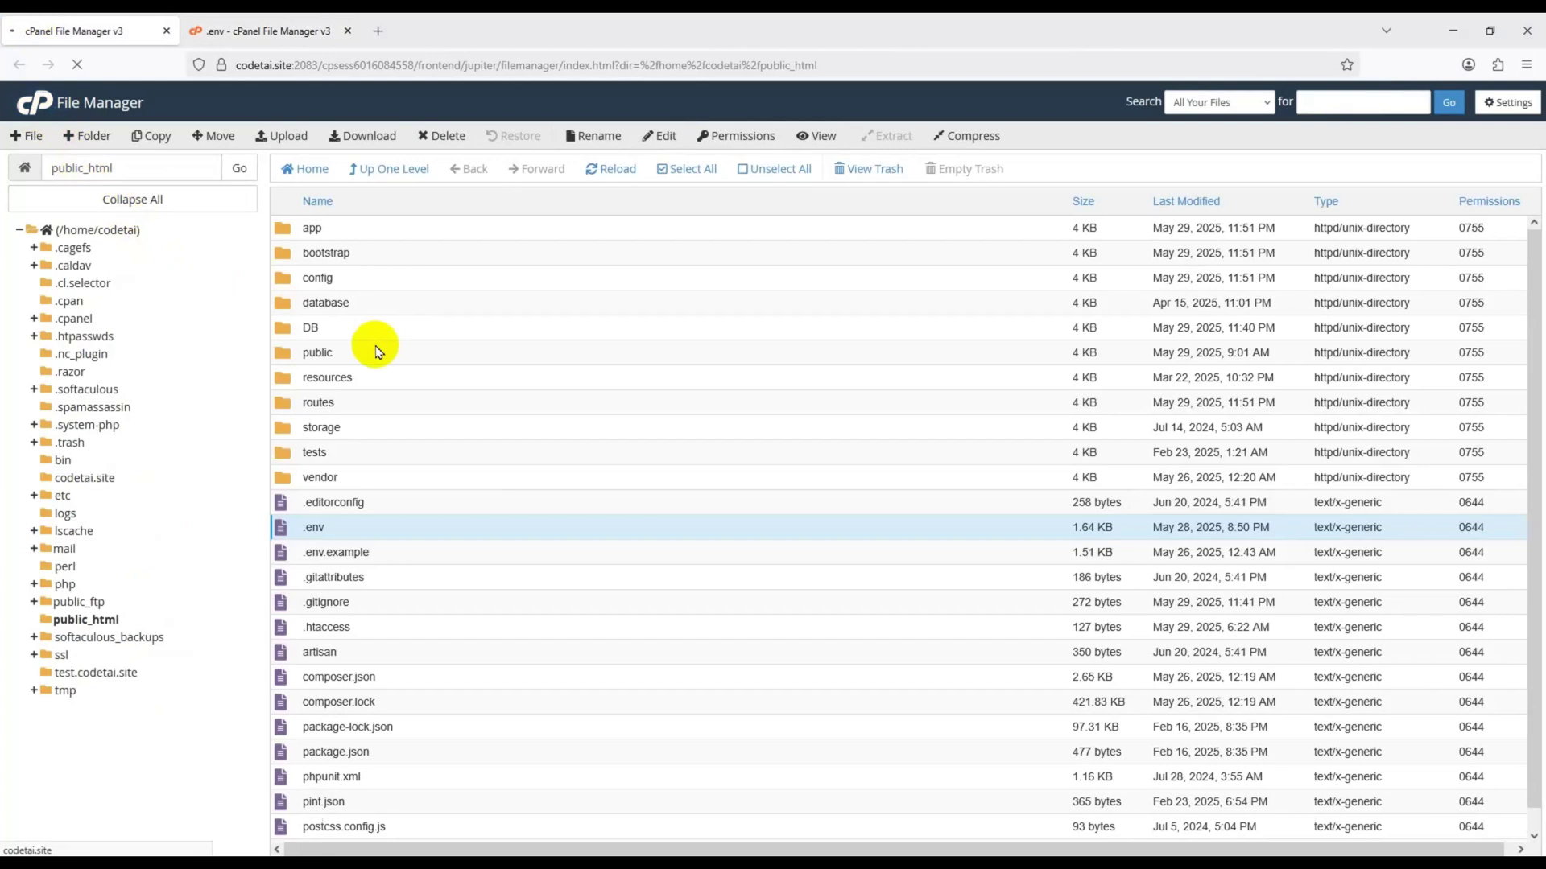
- Use the Database Wizard to create the database codetai_data and advance to Step 2
{"action": "scroll", "coordinate": [419, 414], "scroll_direction": "down", "scroll_amount": 5}
{"action": "scroll", "coordinate": [422, 420], "scroll_direction": "down", "scroll_amount": 4}
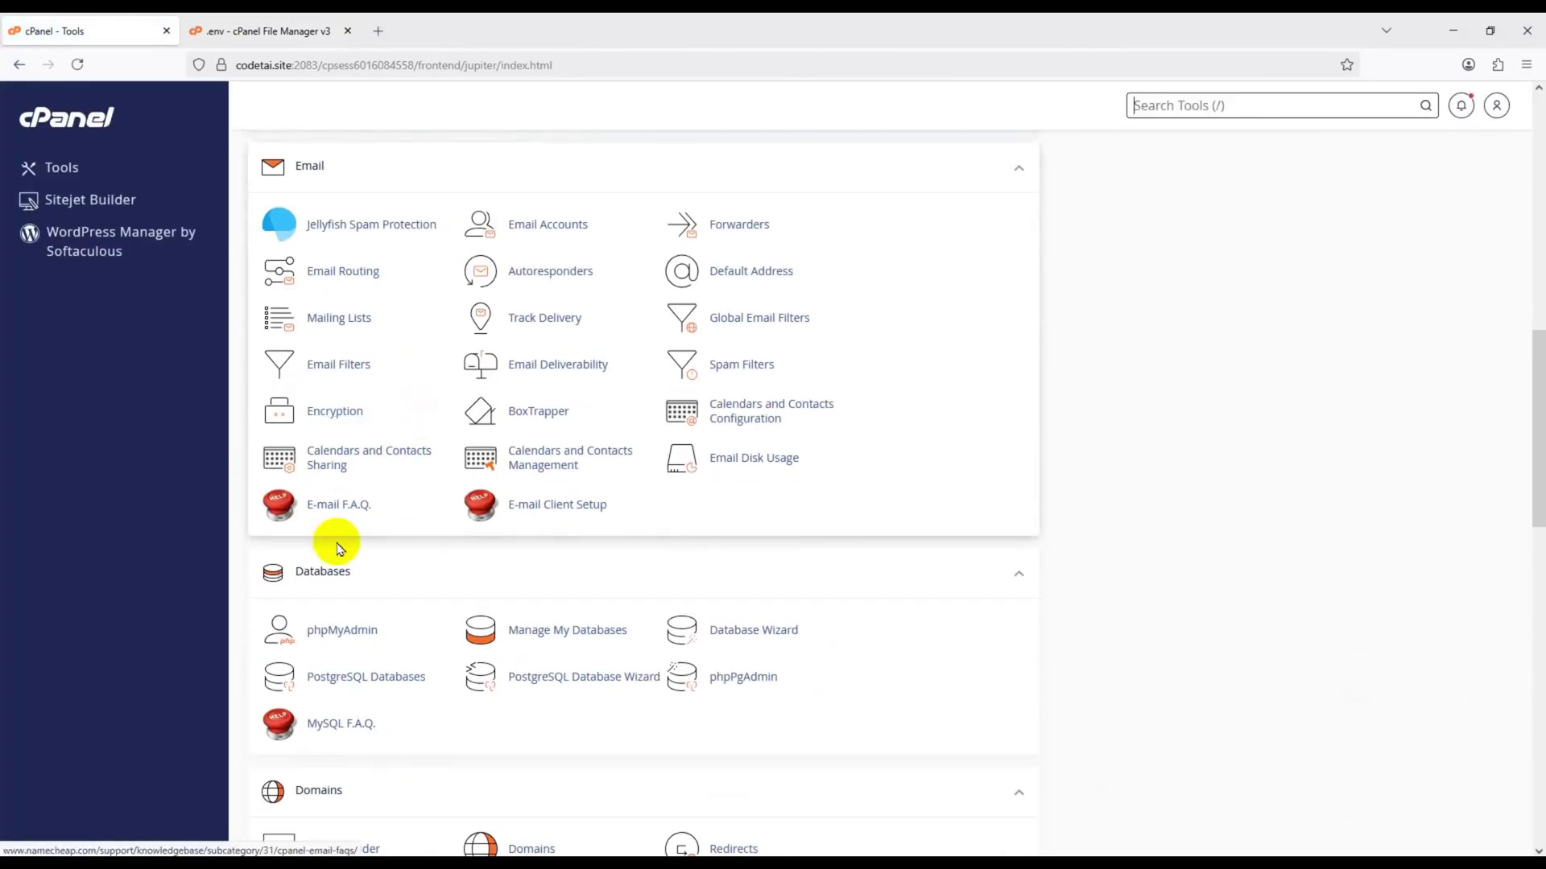
{"action": "left_click", "coordinate": [765, 637]}
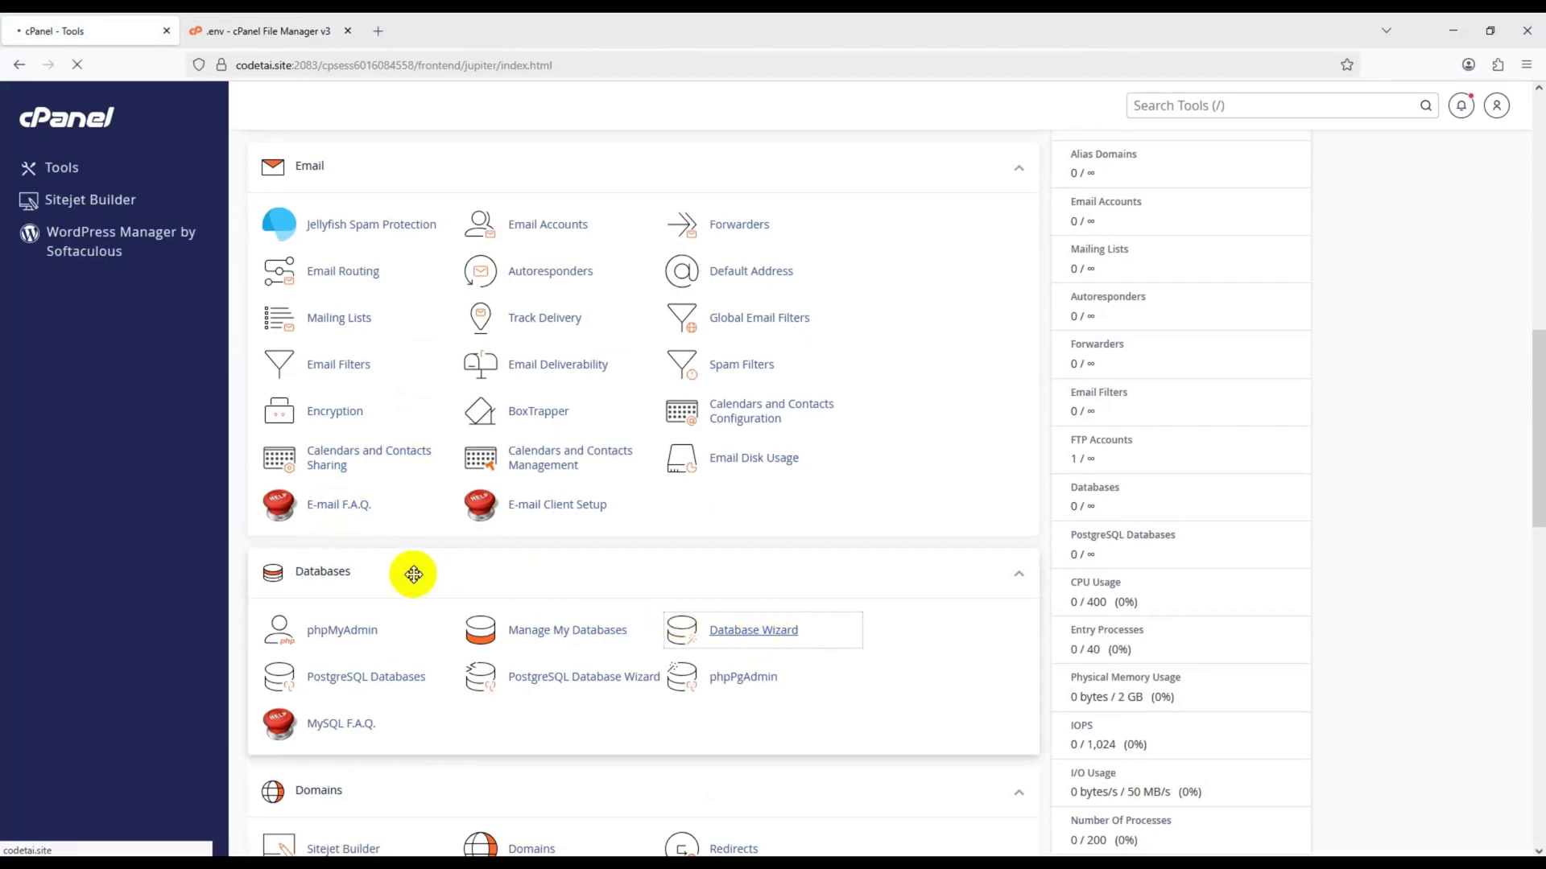
{"action": "left_click", "coordinate": [350, 332]}
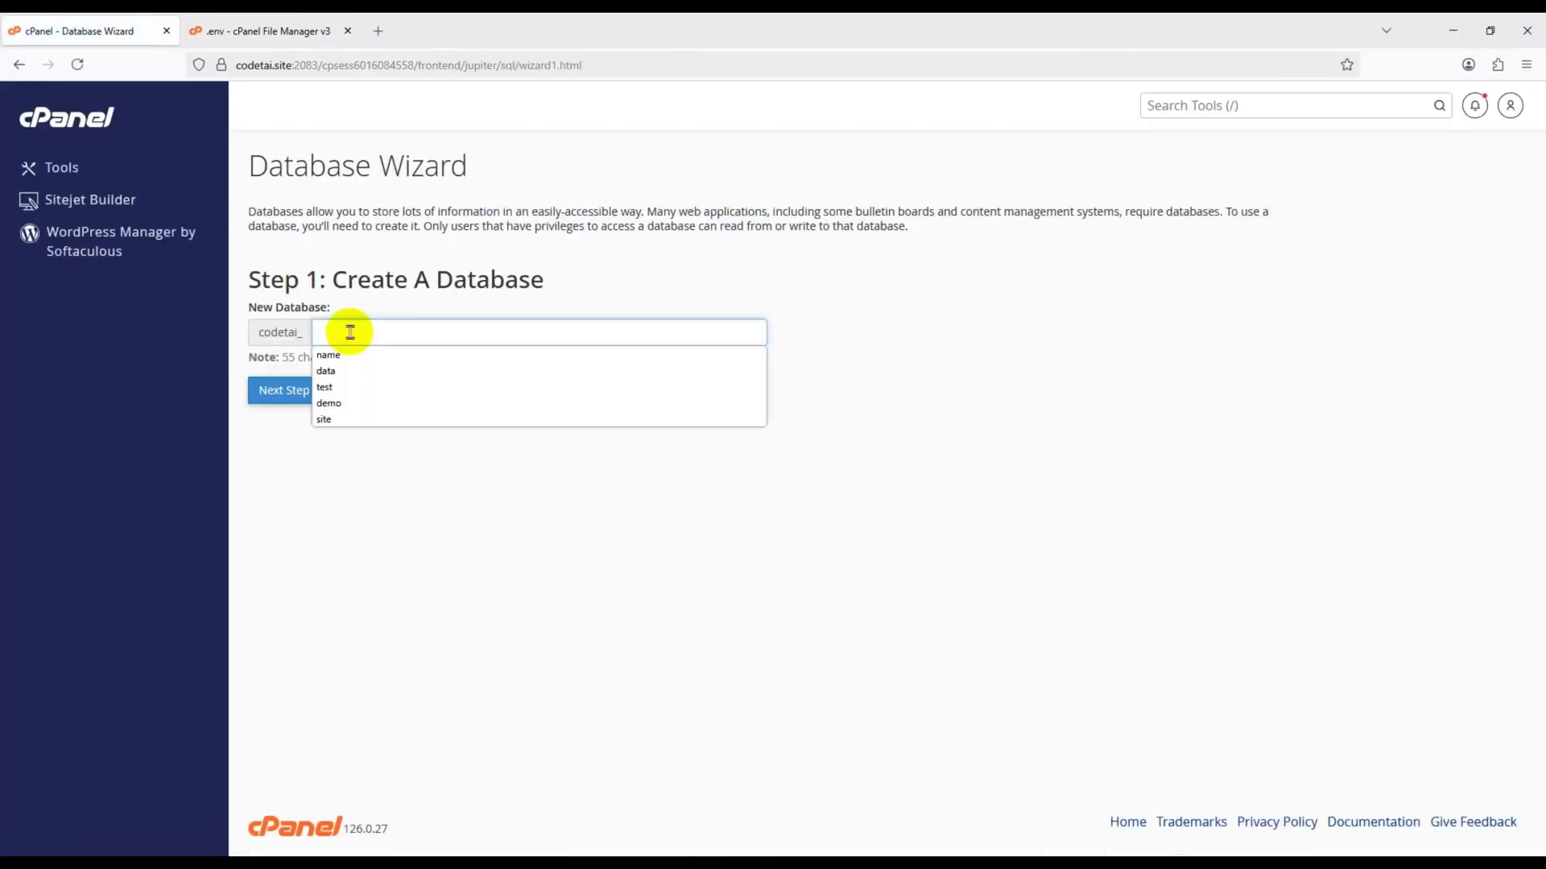
{"action": "type", "text": "data"}
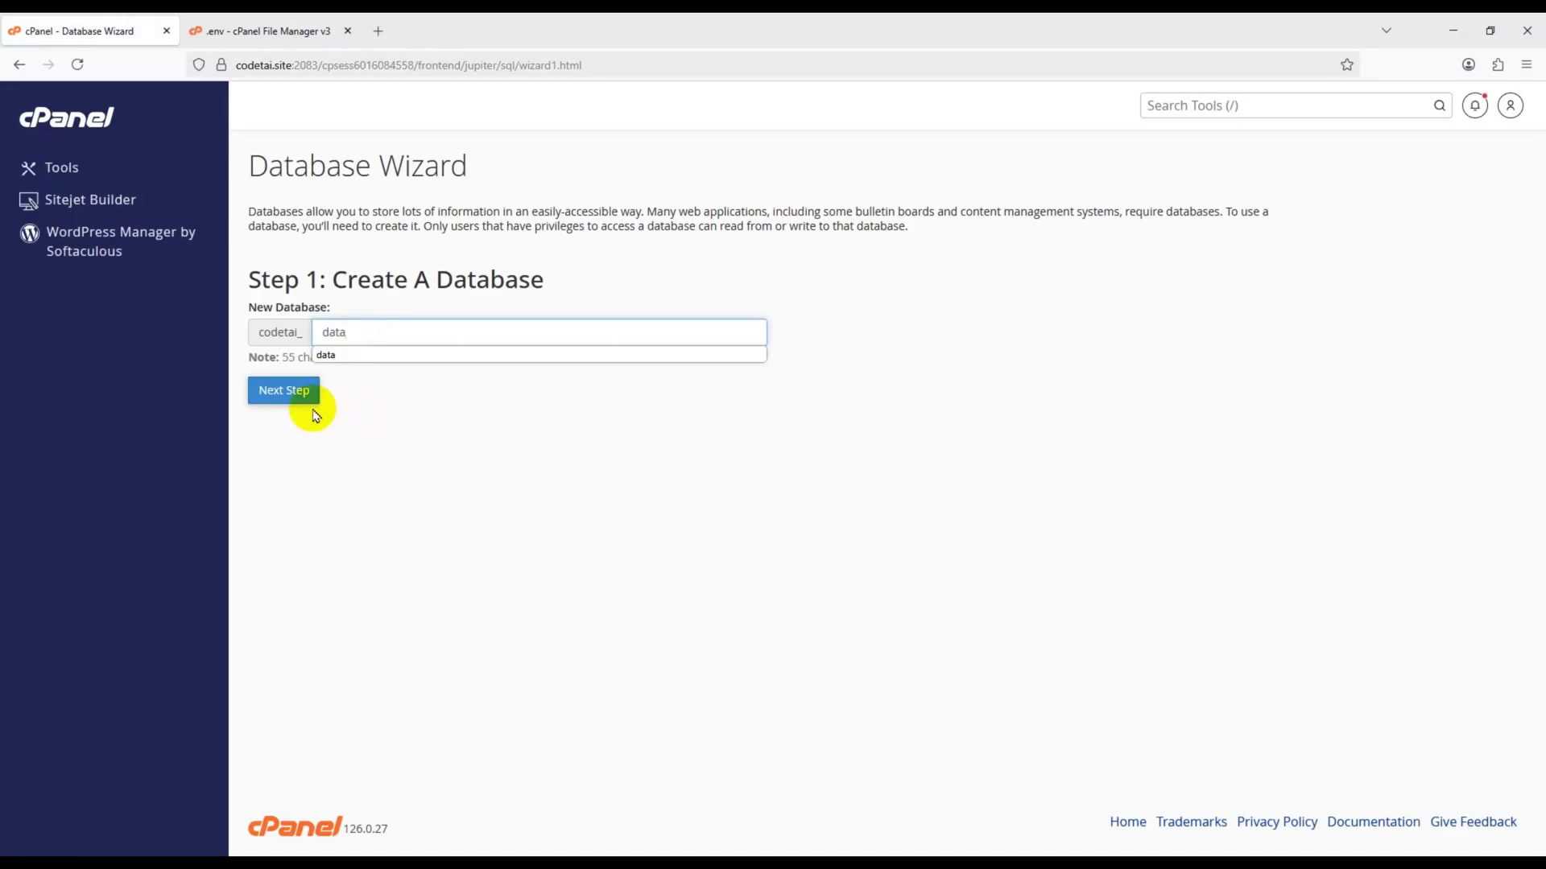
{"action": "left_click", "coordinate": [290, 392]}
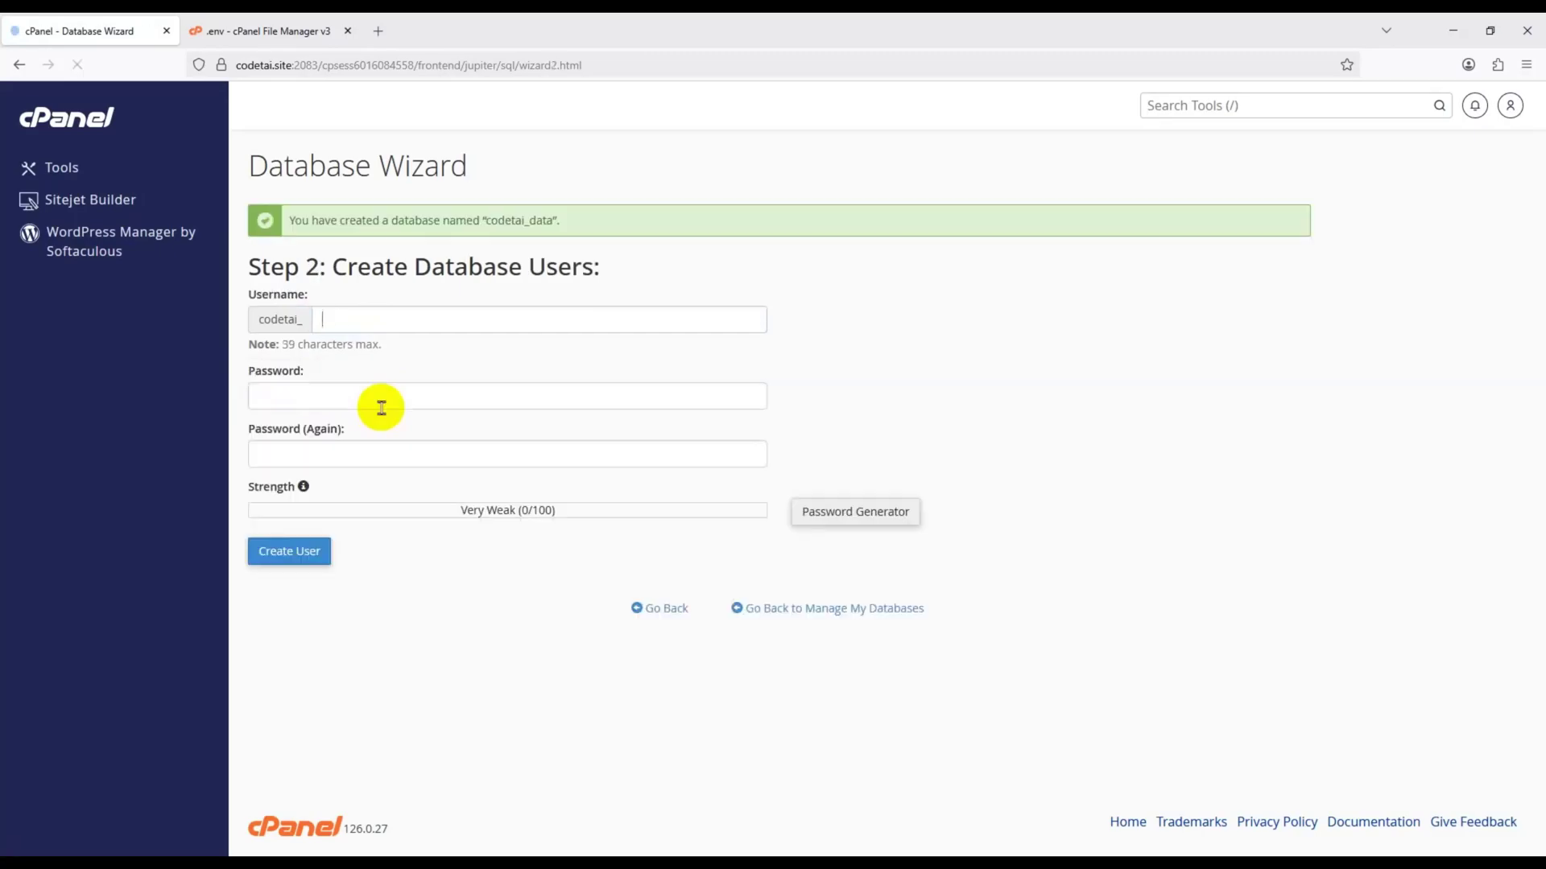
- Enter userdata as the username, then generate and copy a strong random password
{"action": "left_click", "coordinate": [379, 322]}
{"action": "type", "text": "us"}
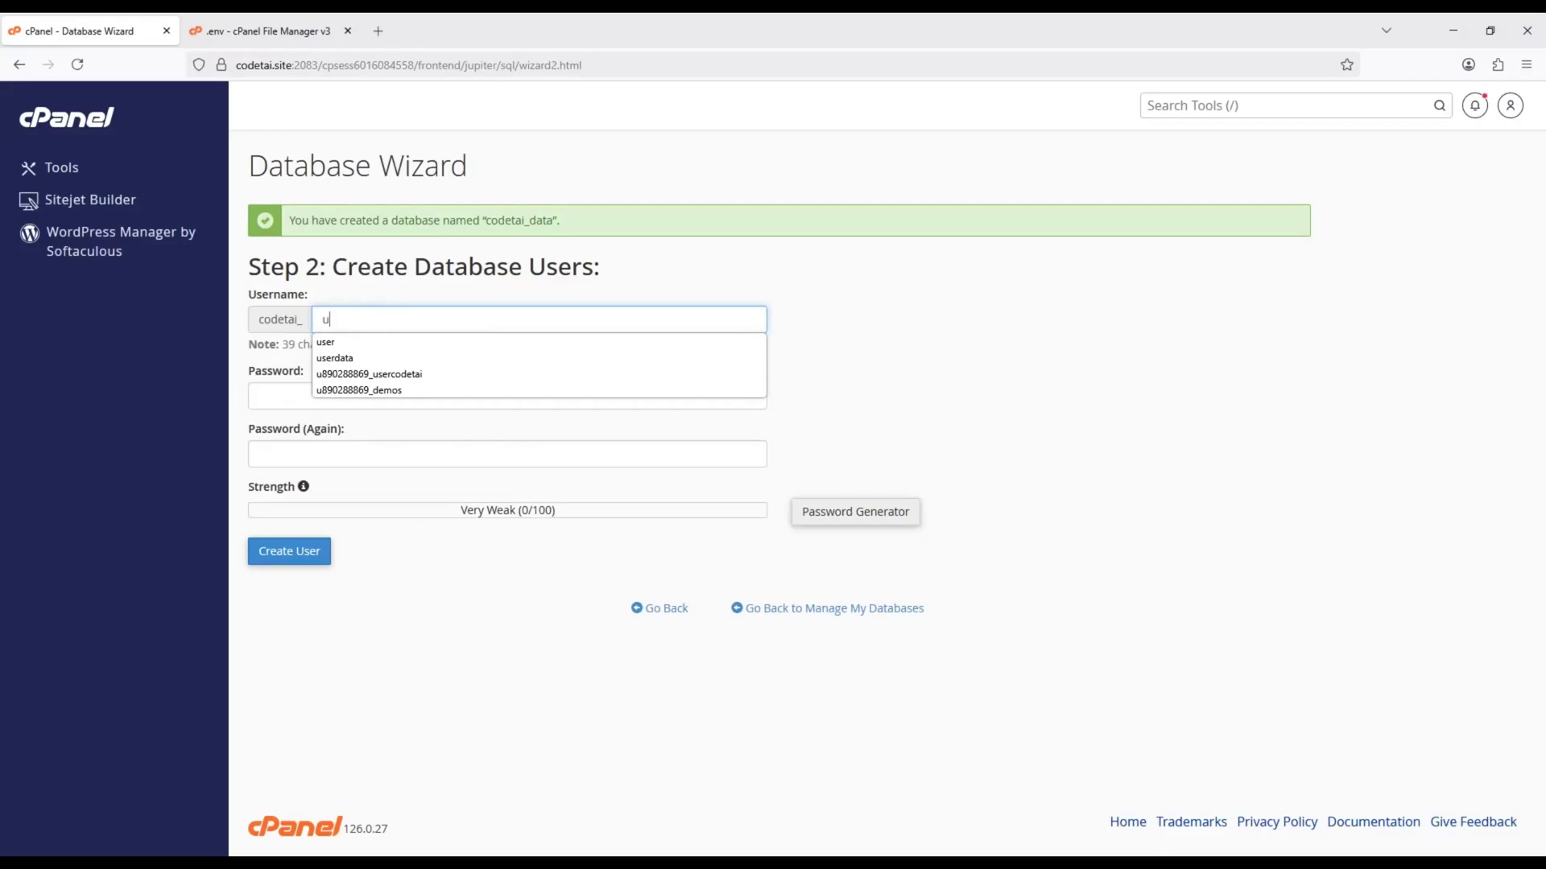
{"action": "left_click", "coordinate": [378, 358]}
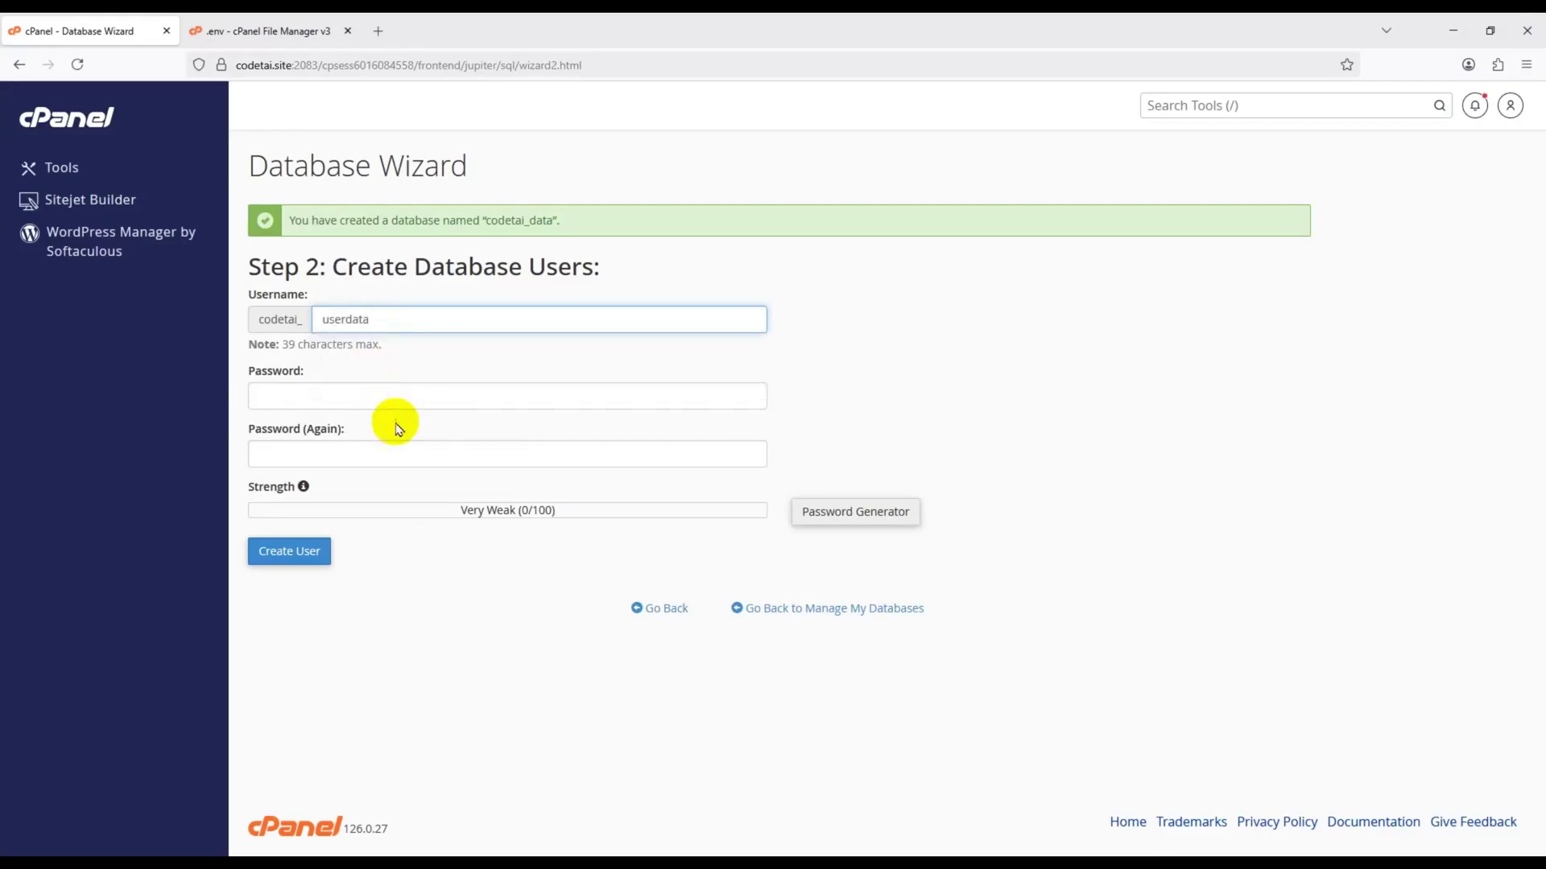
{"action": "left_click", "coordinate": [813, 506]}
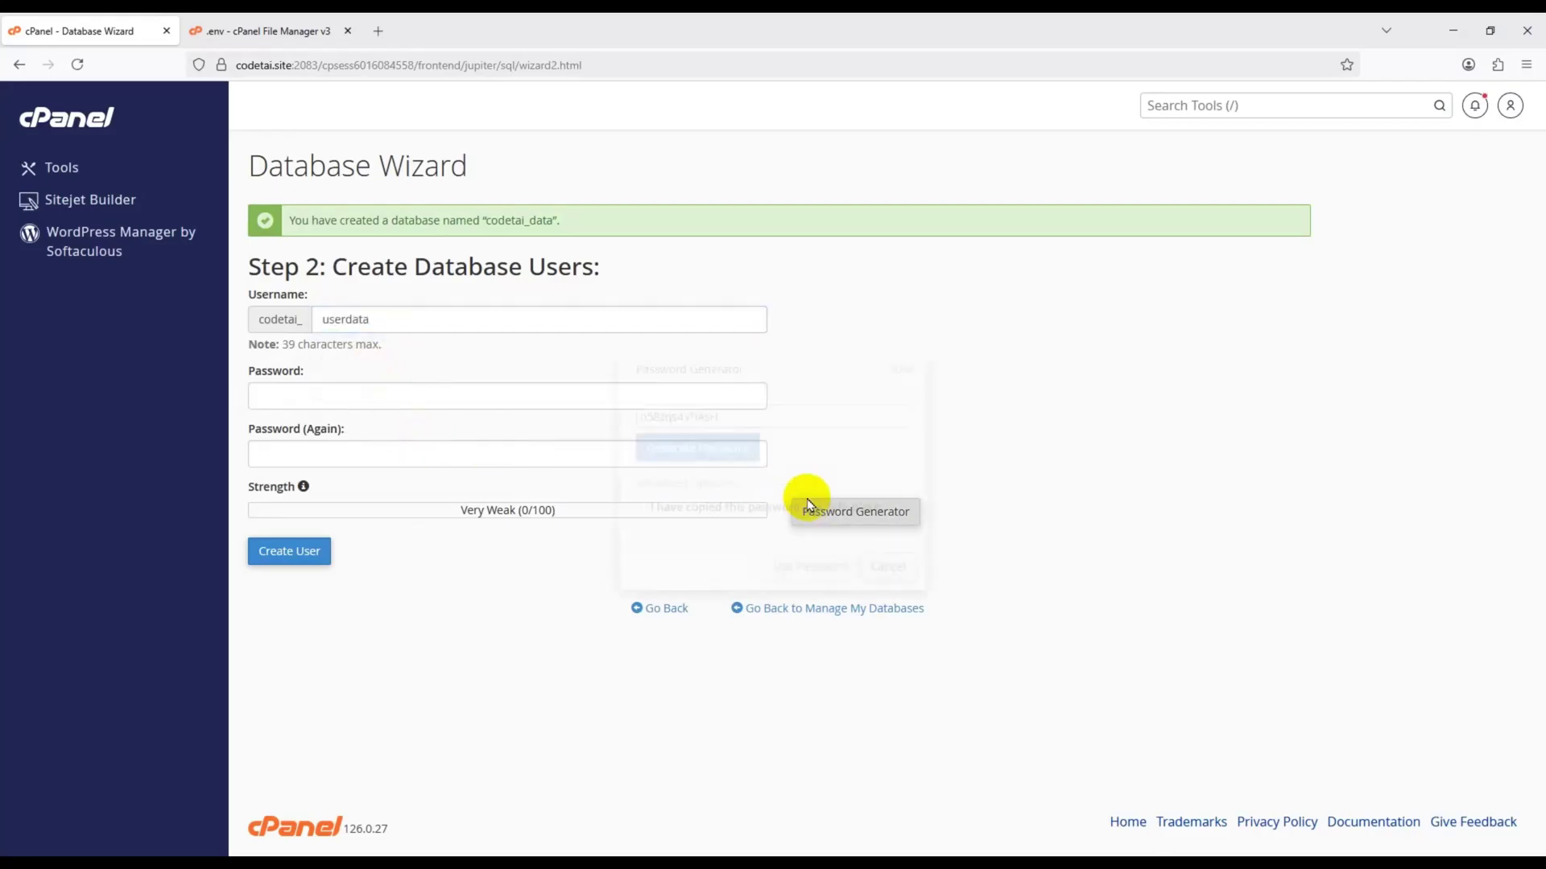
{"action": "left_click", "coordinate": [728, 444]}
{"action": "left_click_drag", "start_coordinate": [745, 415], "coordinate": [652, 418]}
{"action": "right_click", "coordinate": [652, 419]}
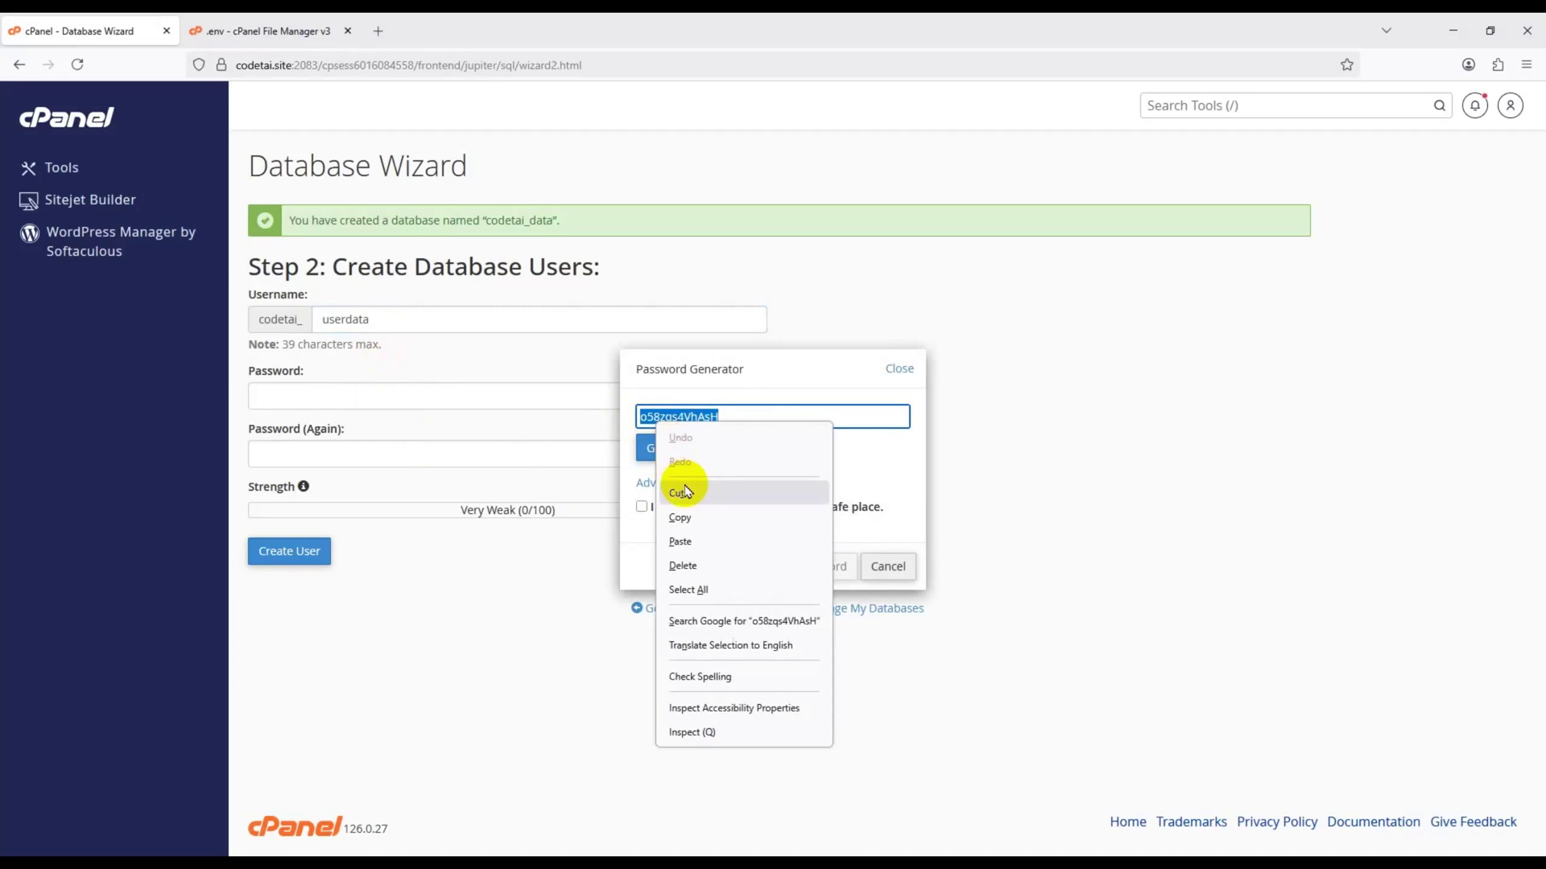
{"action": "left_click", "coordinate": [686, 506]}
- Paste the password as DB_PASSWORD on .env line 30, then create user codetai_userdata with it
{"action": "left_click", "coordinate": [281, 40]}
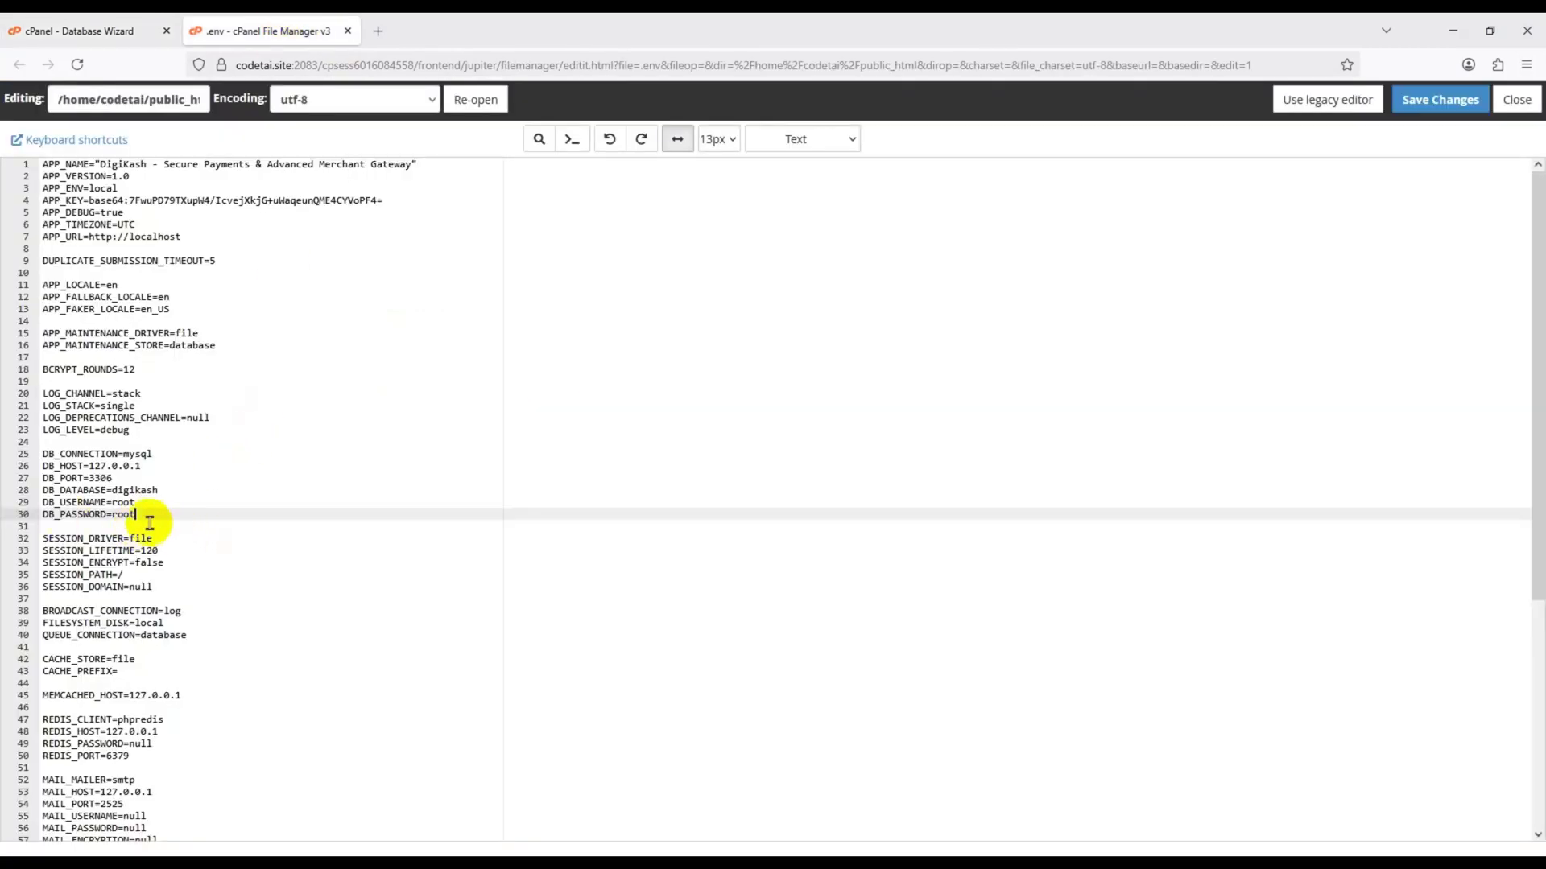
{"action": "right_click", "coordinate": [128, 515]}
{"action": "left_click", "coordinate": [190, 635]}
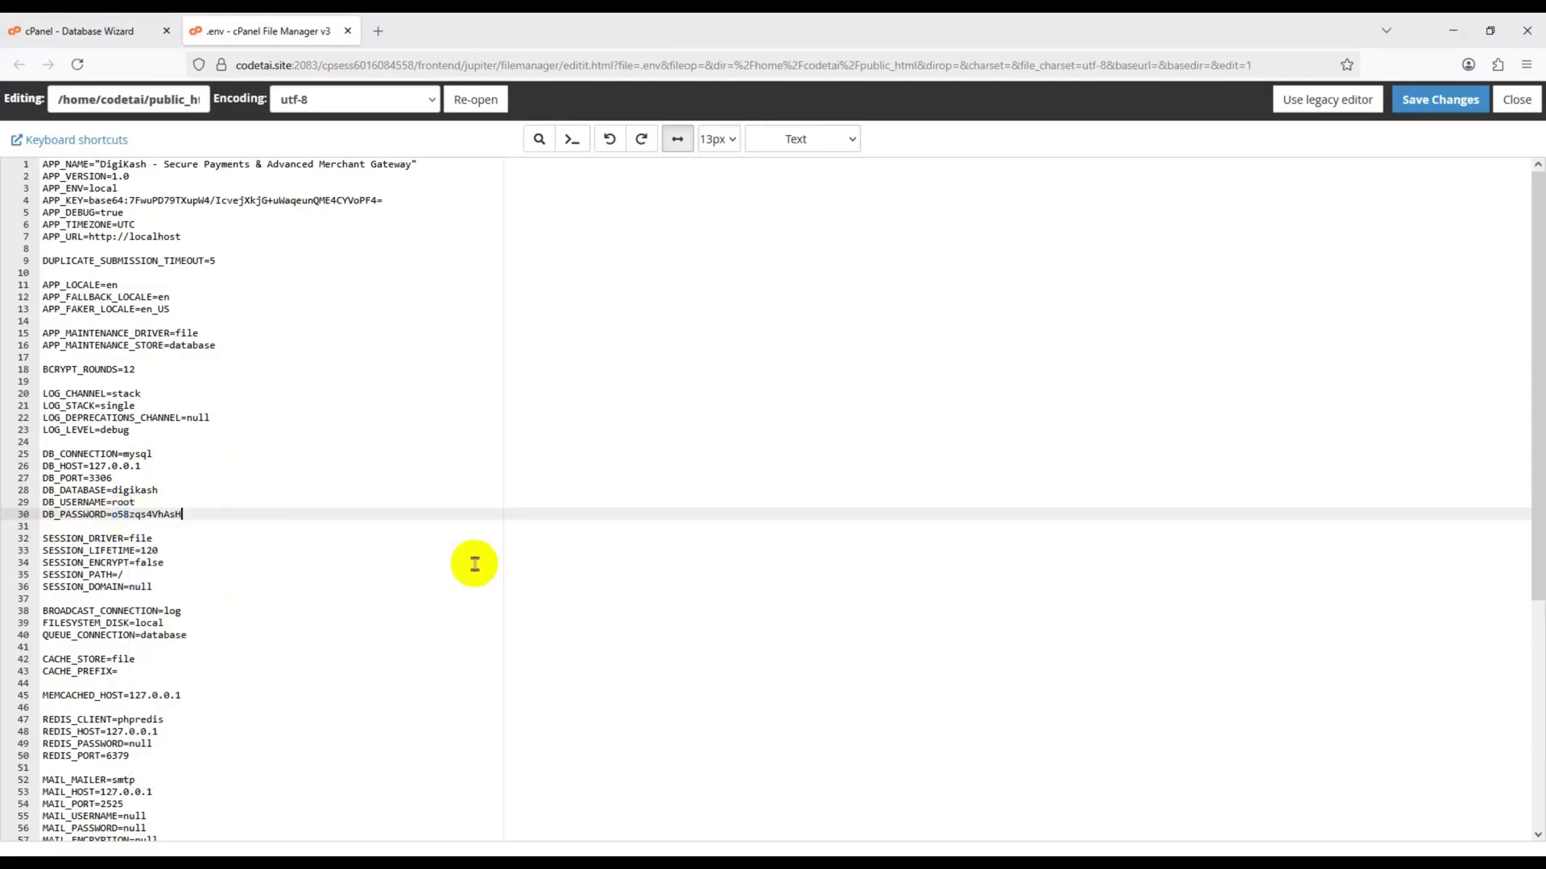
{"action": "left_click", "coordinate": [113, 29]}
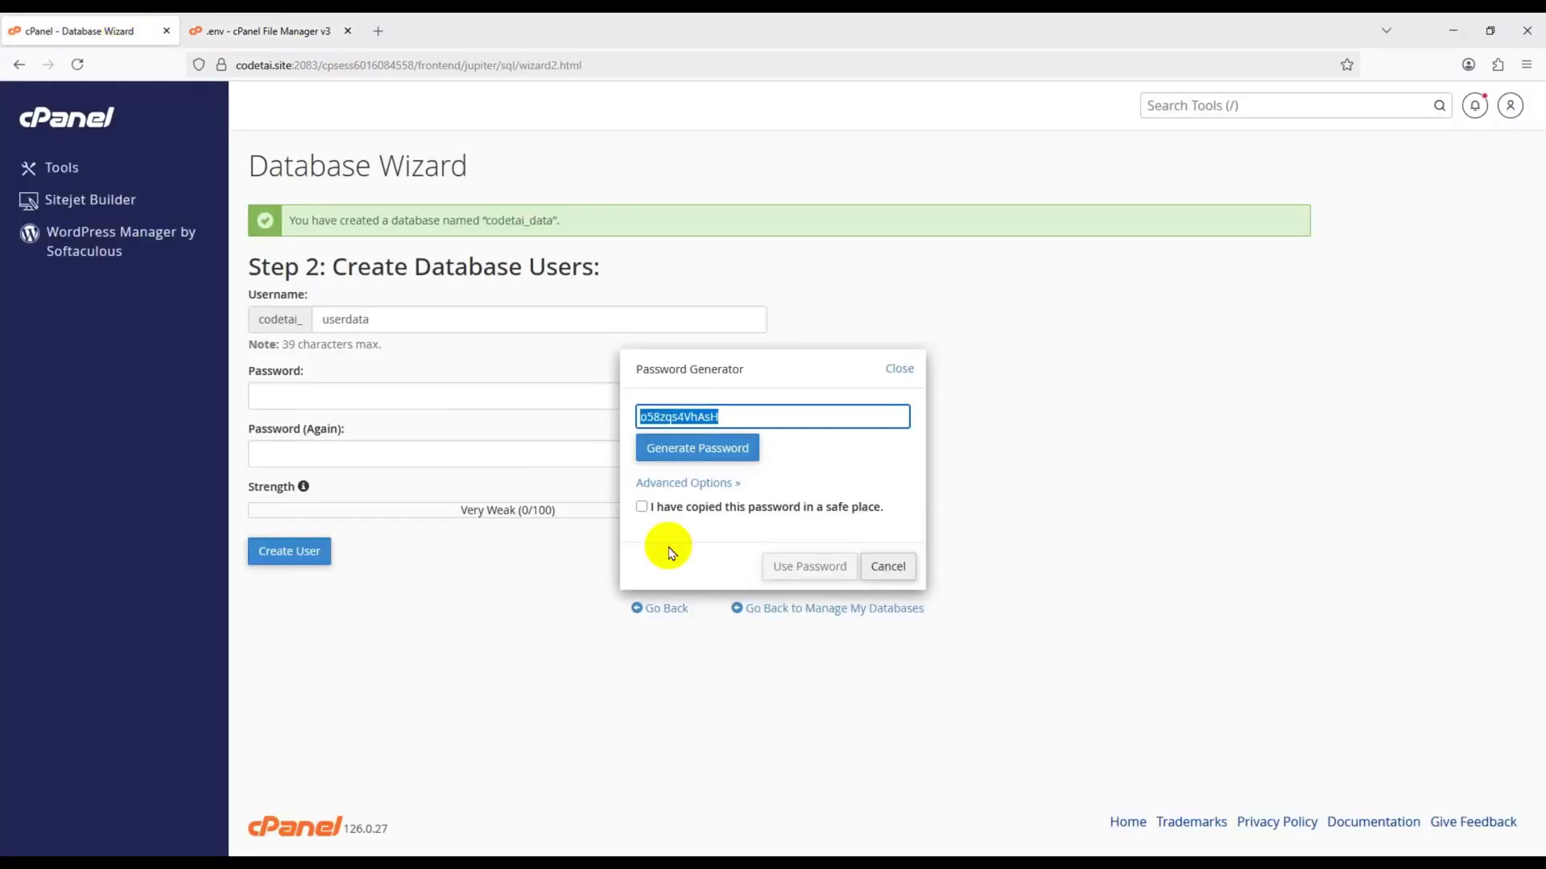
{"action": "left_click", "coordinate": [642, 507]}
{"action": "left_click", "coordinate": [805, 566]}
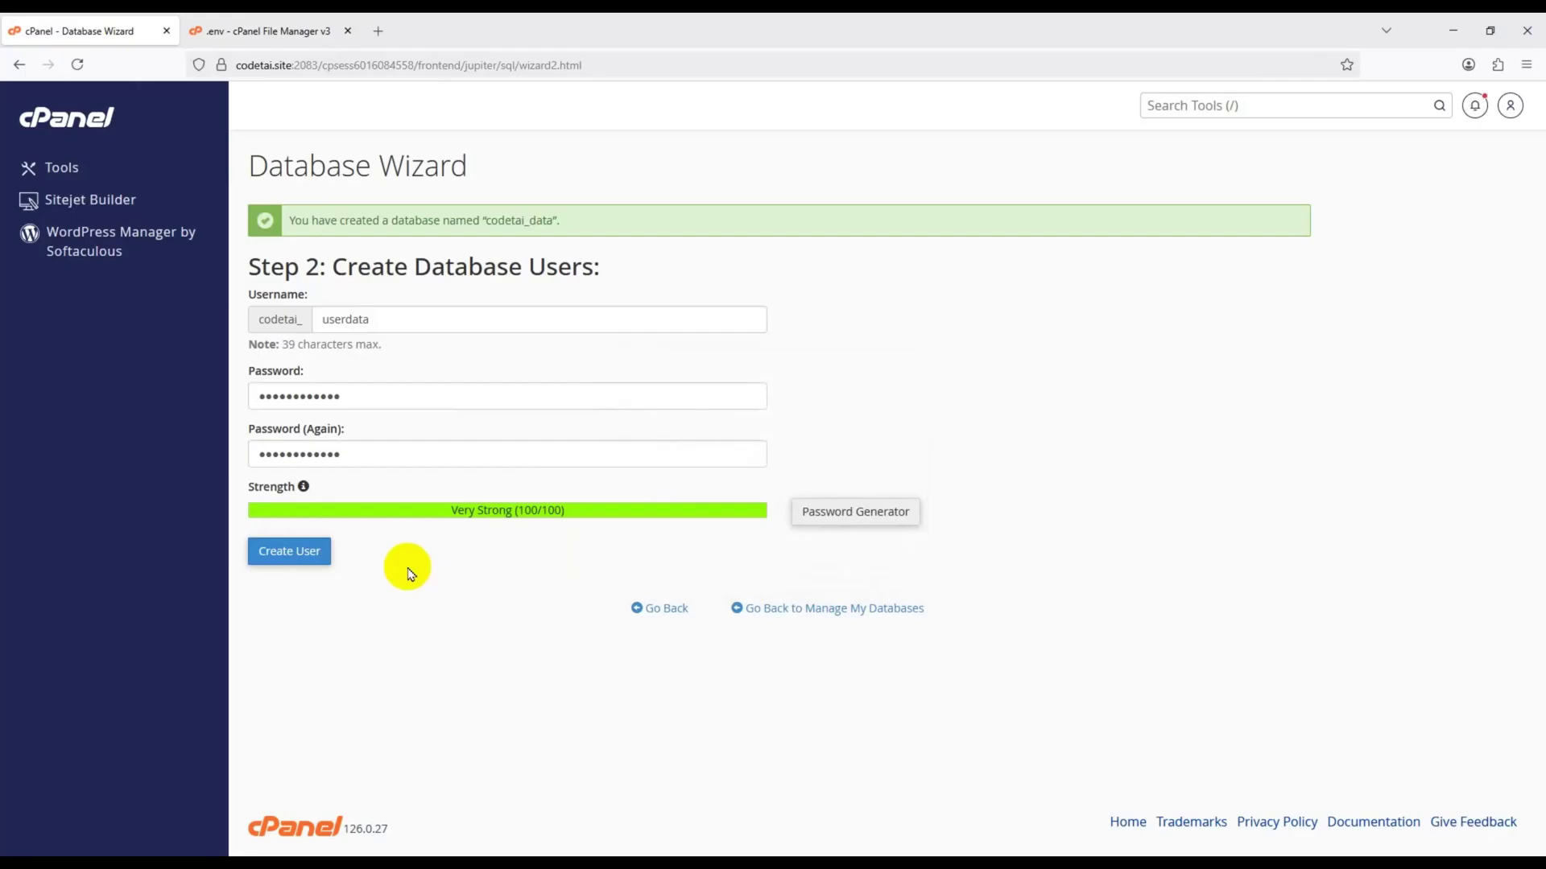
{"action": "left_click", "coordinate": [306, 555]}
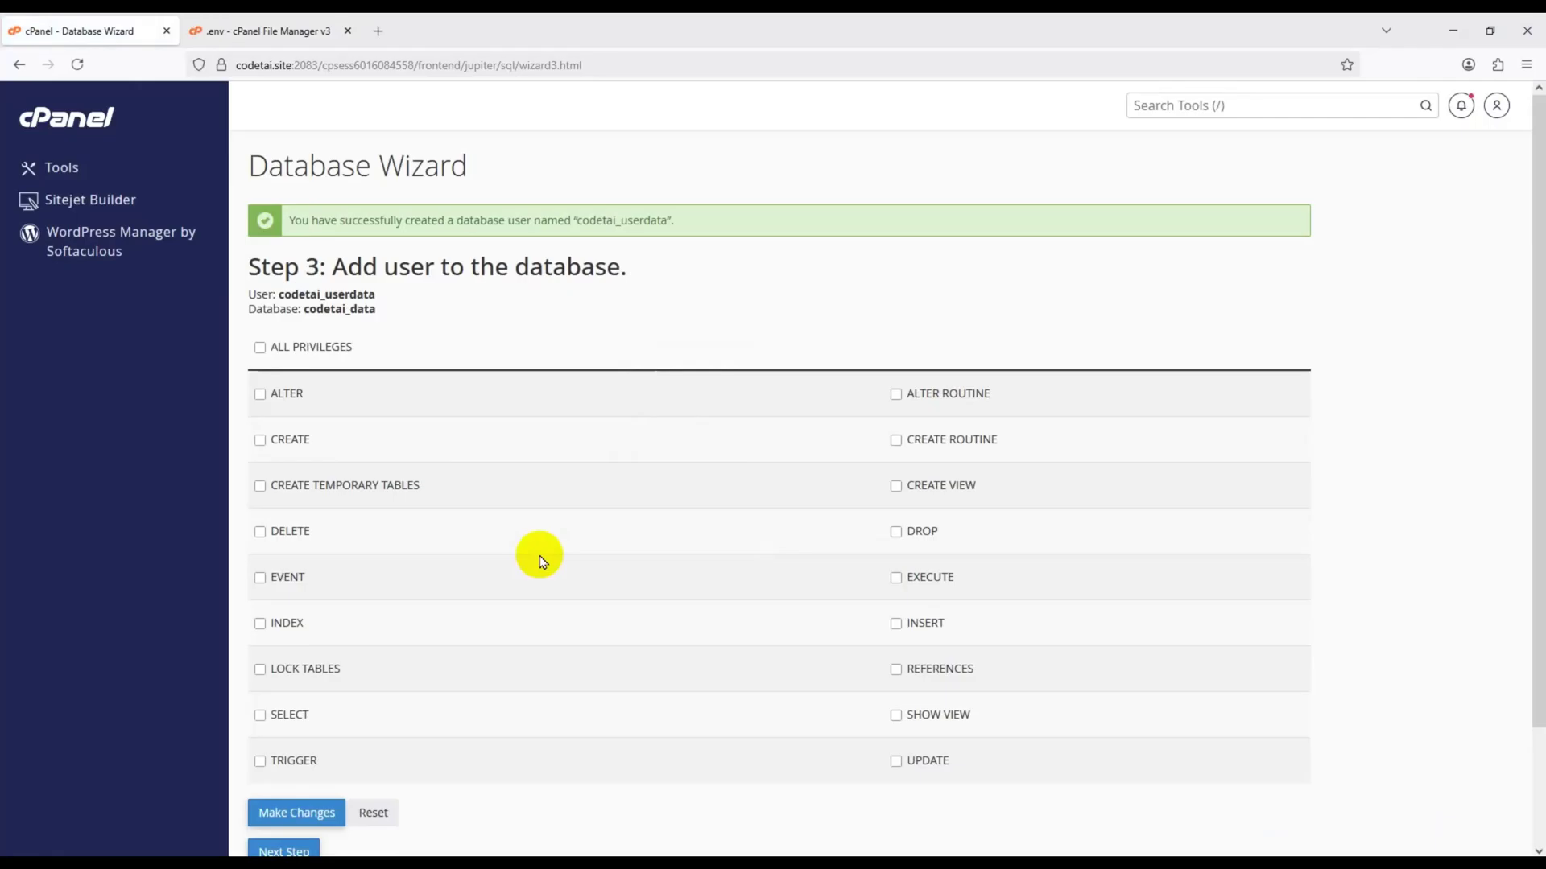
- Copy the user name codetai_userdata into DB_USERNAME in .env, replacing root
{"action": "scroll", "coordinate": [539, 556], "scroll_direction": "down", "scroll_amount": 2}
{"action": "scroll", "coordinate": [538, 556], "scroll_direction": "up", "scroll_amount": 2}
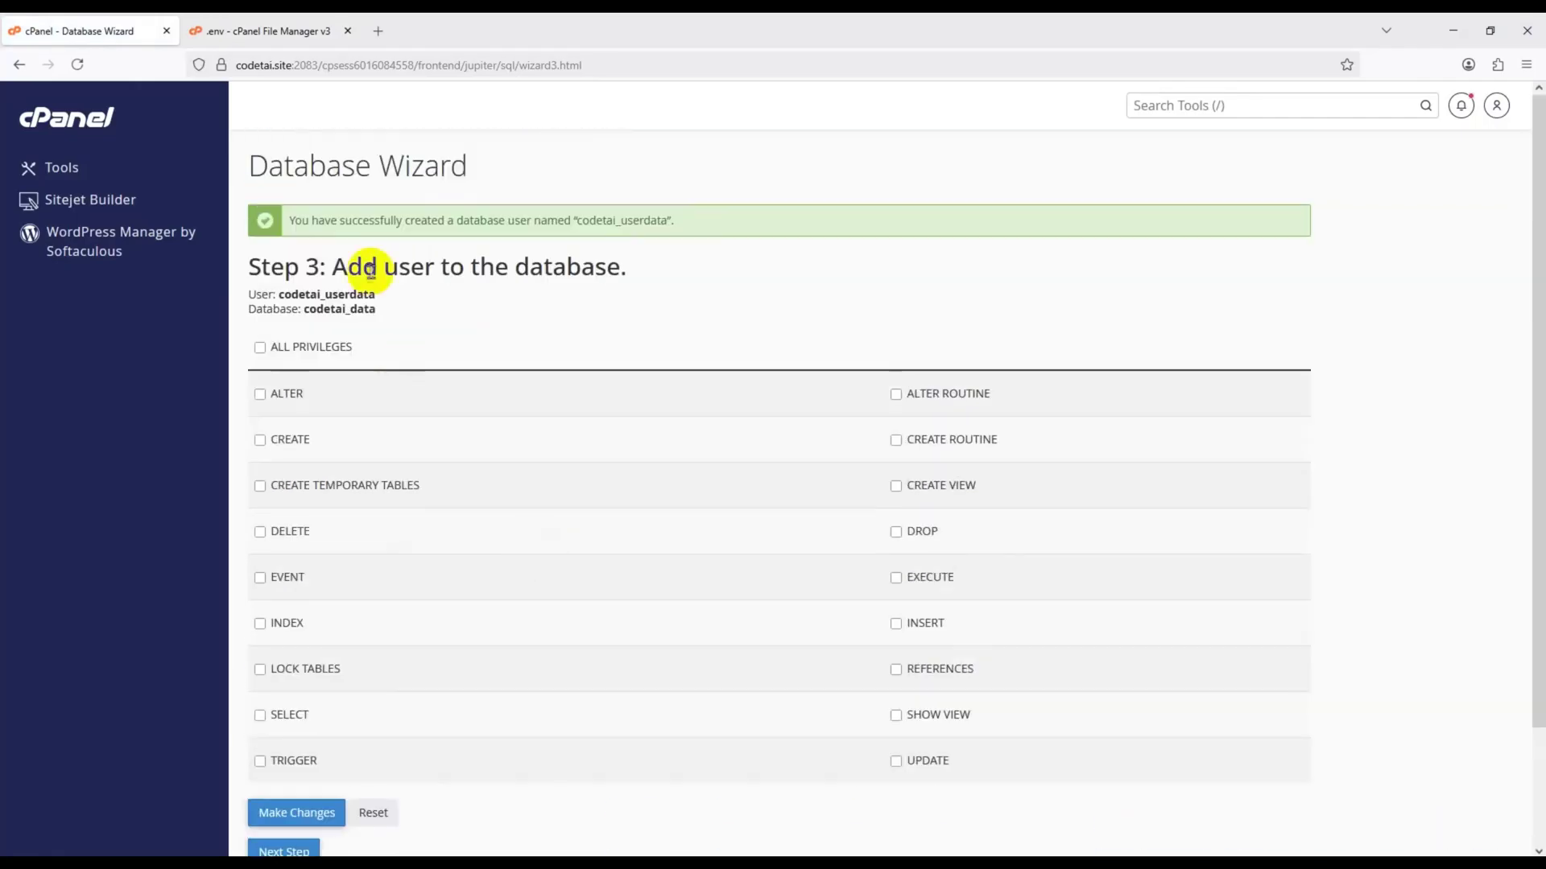
{"action": "left_click_drag", "start_coordinate": [376, 295], "coordinate": [287, 294]}
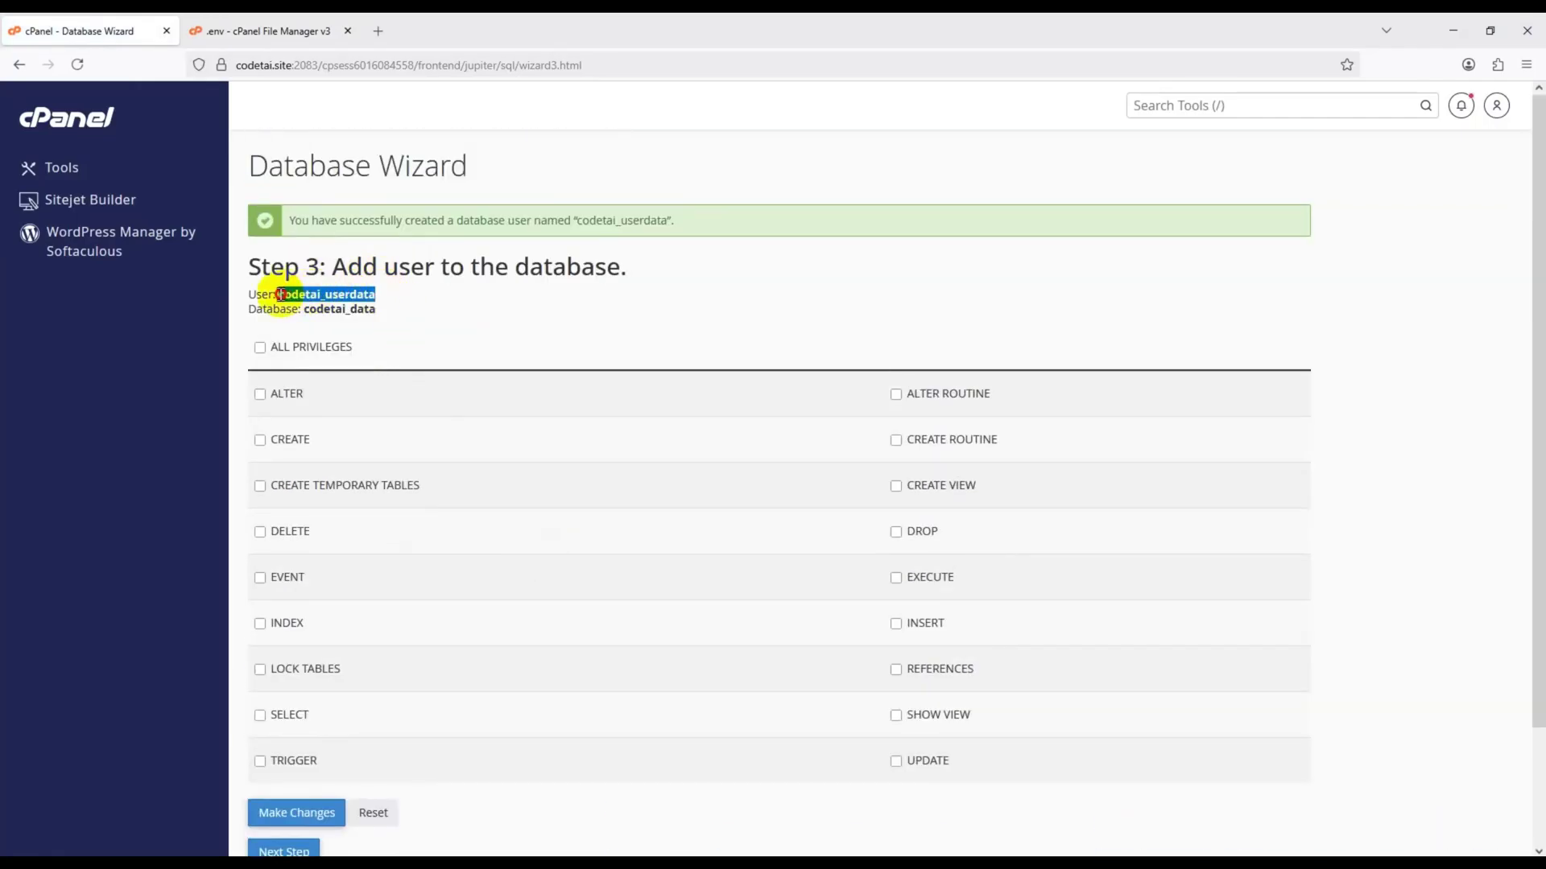
{"action": "right_click", "coordinate": [292, 297]}
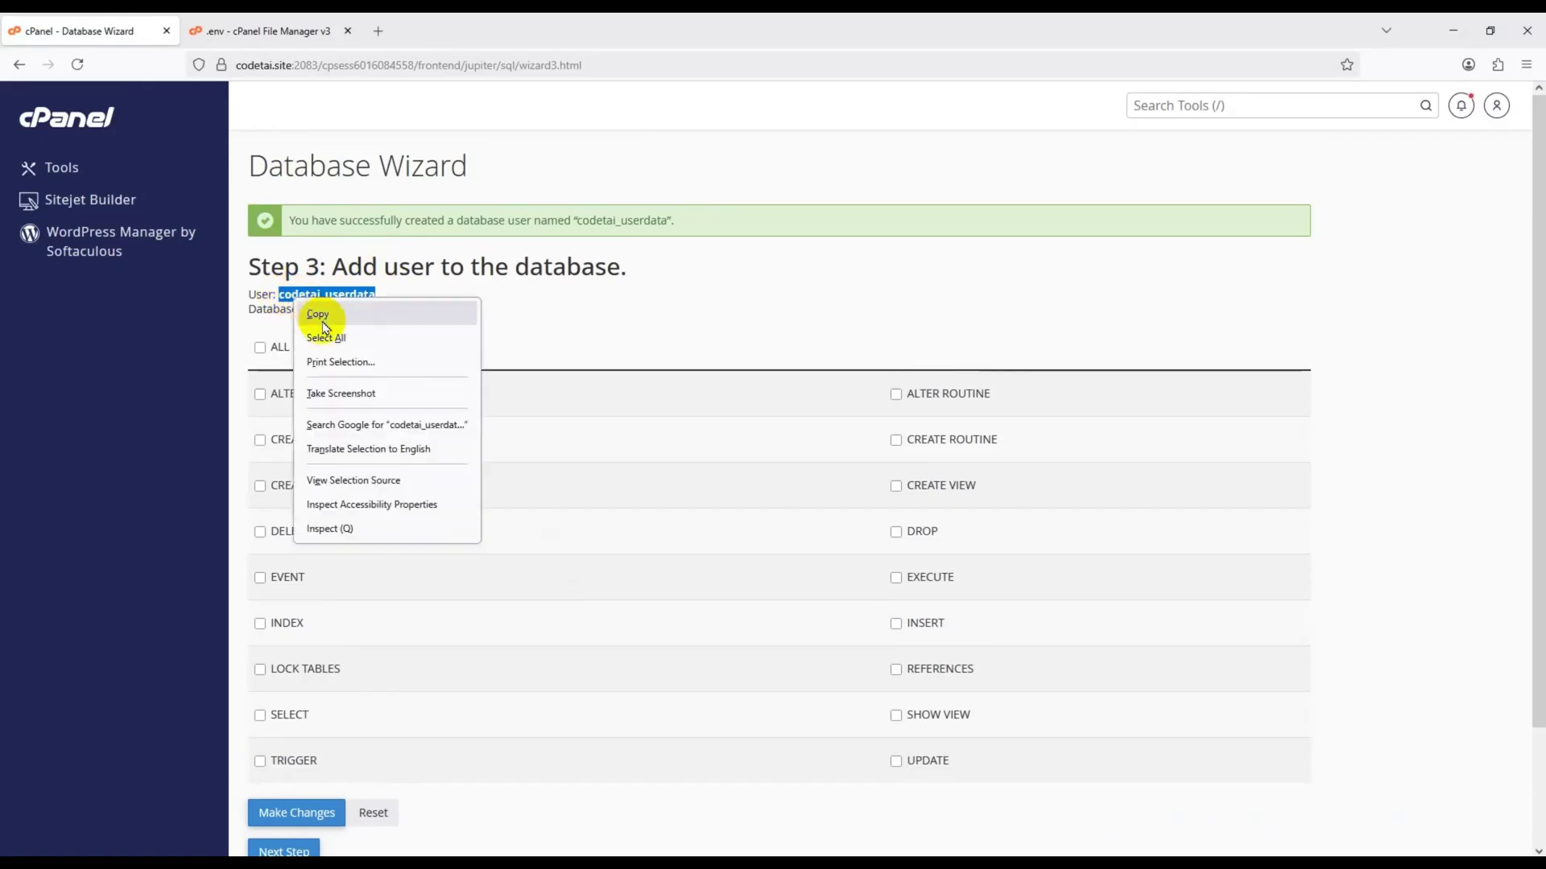
{"action": "left_click", "coordinate": [323, 320]}
{"action": "key", "text": "ctrl+Tab"}
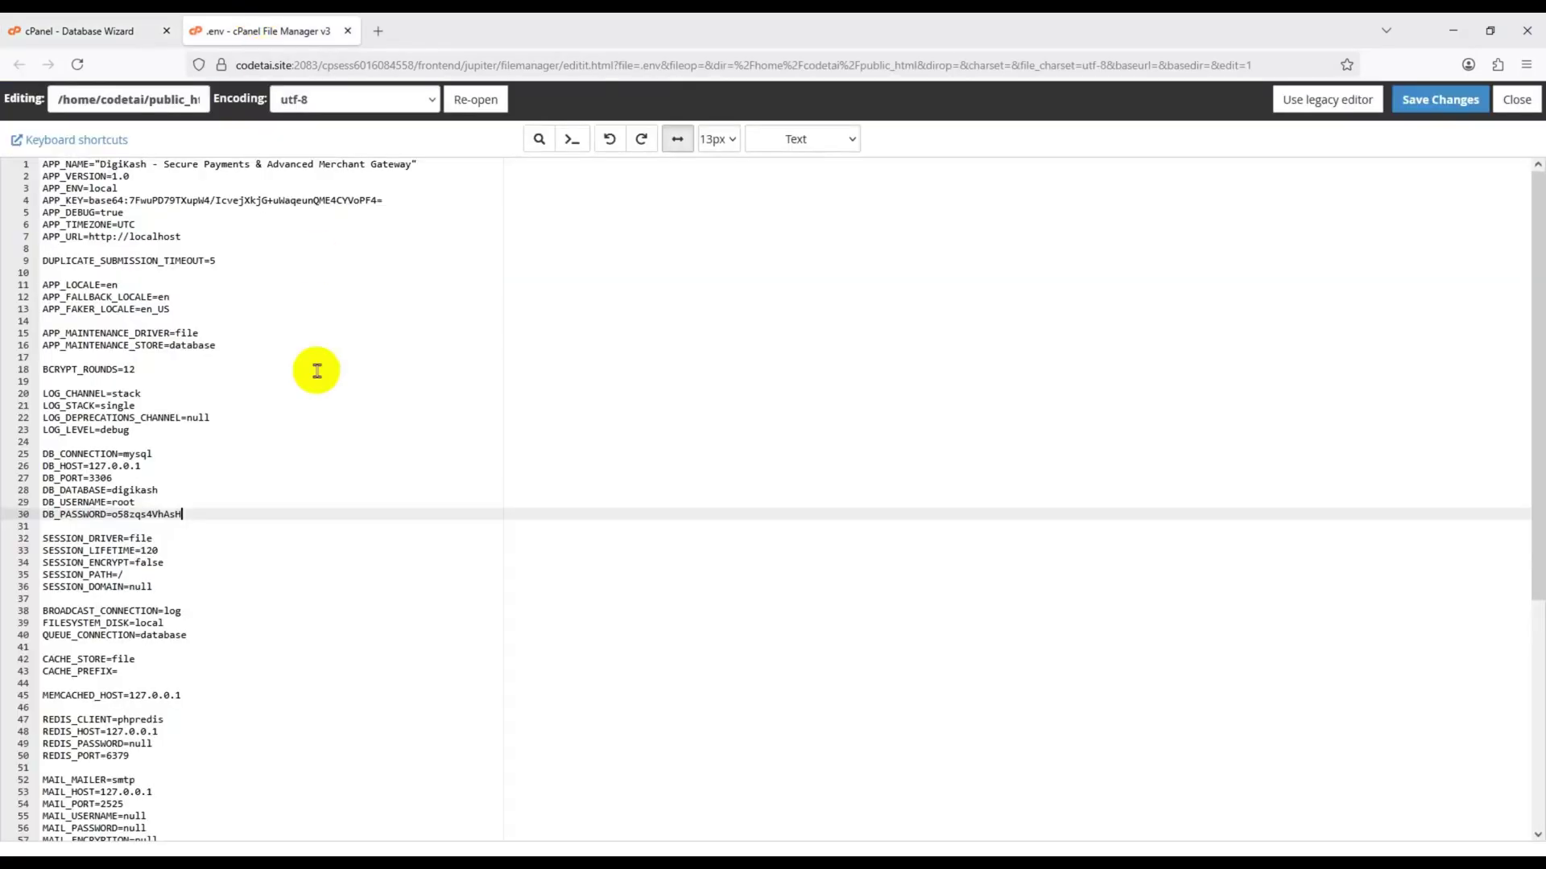
{"action": "left_click", "coordinate": [126, 499]}
{"action": "right_click", "coordinate": [126, 500]}
{"action": "left_click", "coordinate": [198, 617]}
- Copy the database name codetai_data into DB_DATABASE in .env, replacing digikash
{"action": "left_click", "coordinate": [61, 19]}
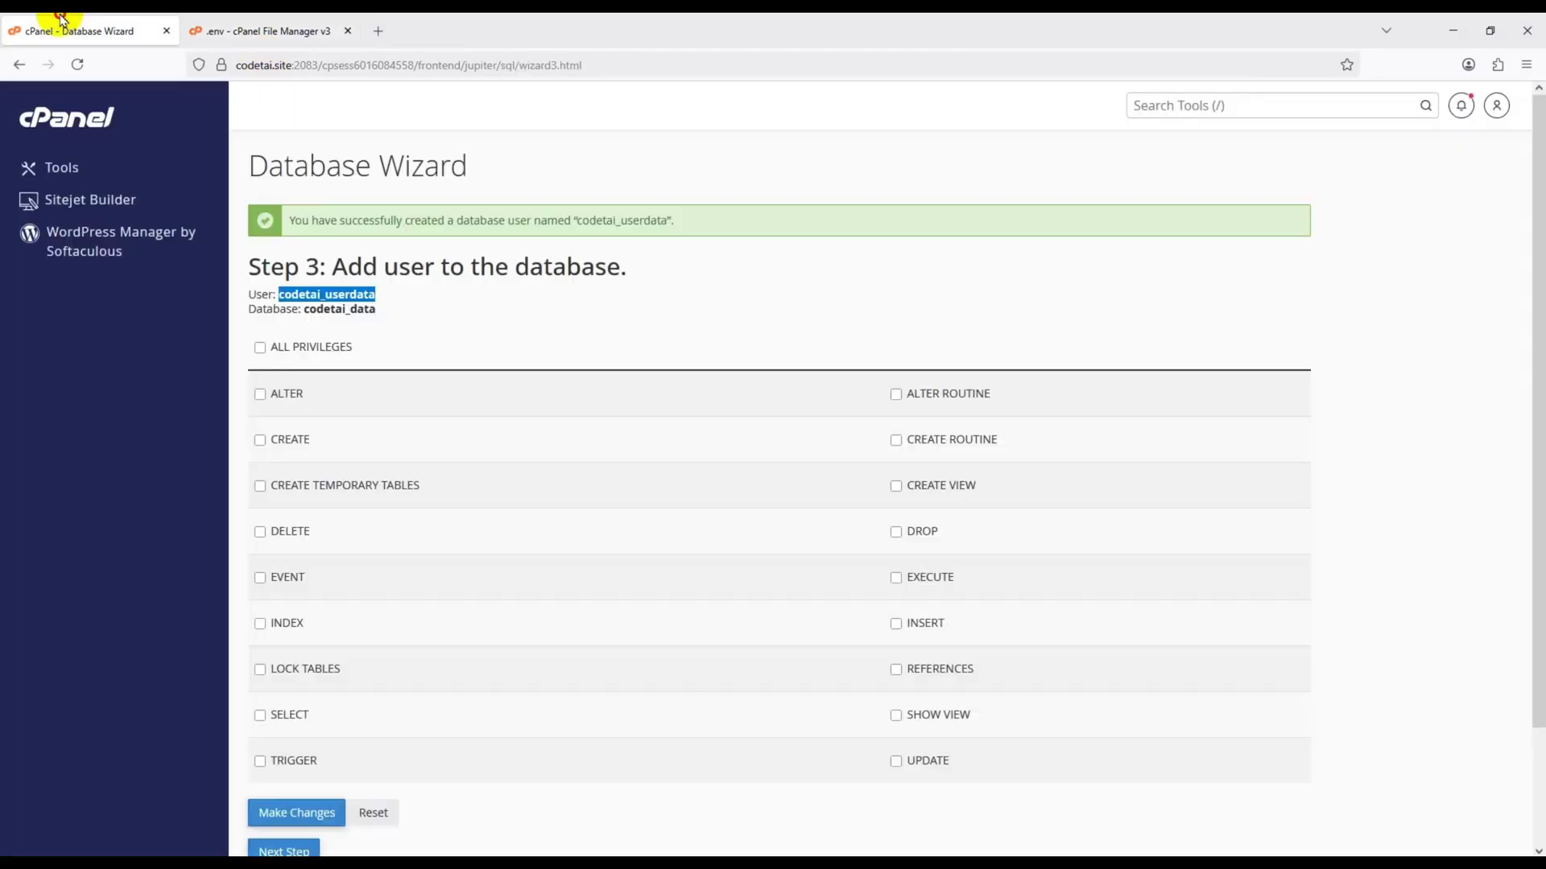
{"action": "left_click_drag", "start_coordinate": [375, 311], "coordinate": [303, 313]}
{"action": "key", "text": "ctrl+c"}
{"action": "left_click", "coordinate": [258, 30]}
{"action": "double_click", "coordinate": [142, 489]}
{"action": "right_click", "coordinate": [145, 490]}
{"action": "left_click", "coordinate": [169, 608]}
- Grant codetai_userdata ALL PRIVILEGES on codetai_data in the Database Wizard
{"action": "left_click", "coordinate": [97, 30]}
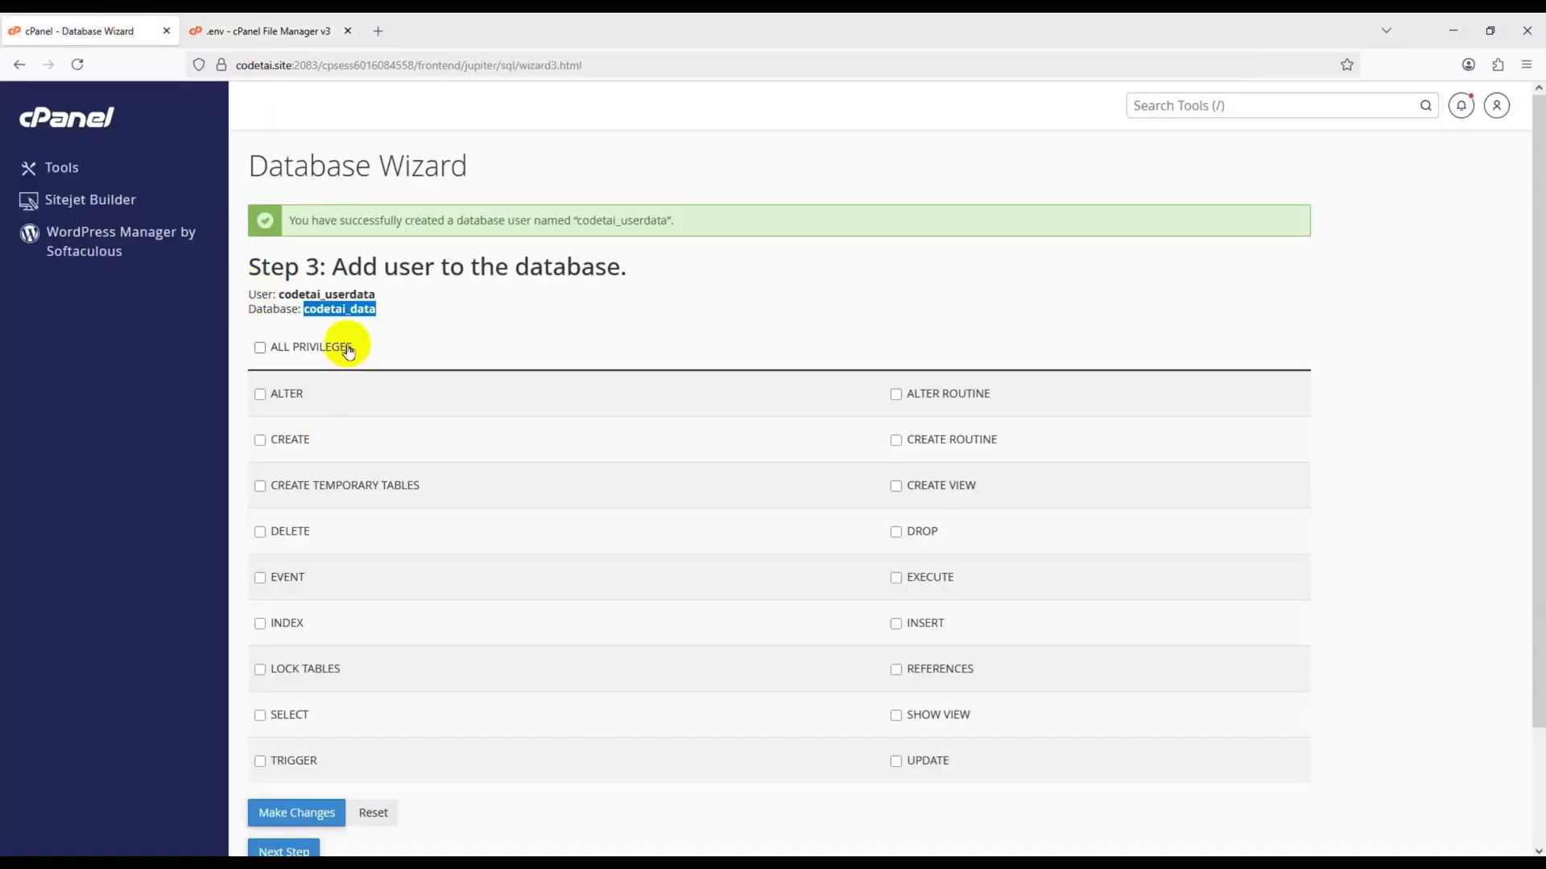
{"action": "left_click", "coordinate": [342, 314]}
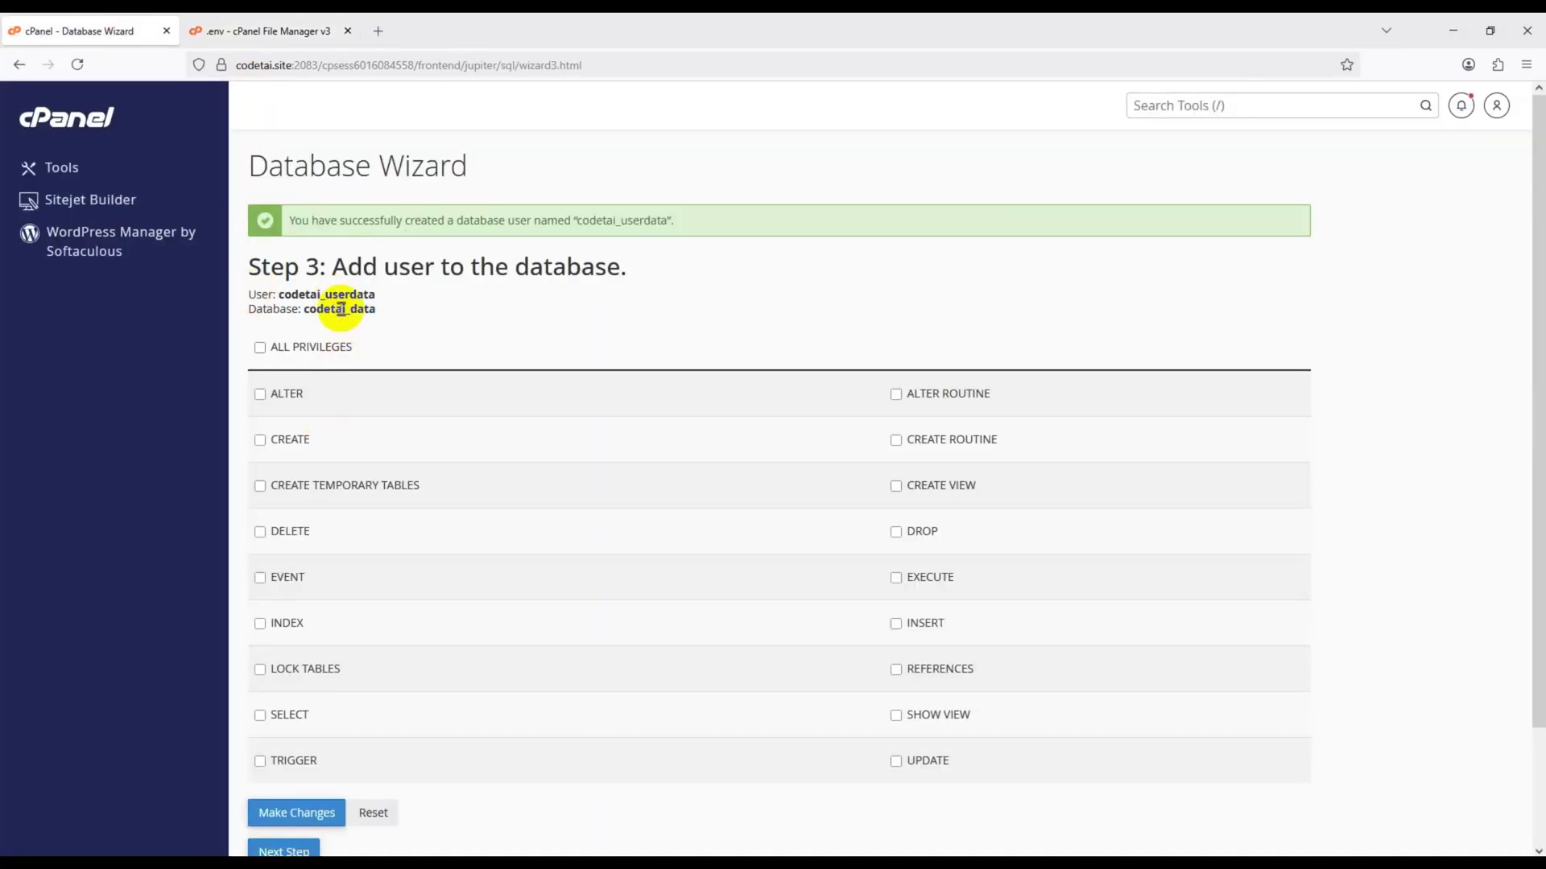
{"action": "left_click", "coordinate": [260, 347]}
{"action": "scroll", "coordinate": [317, 458], "scroll_direction": "down", "scroll_amount": 3}
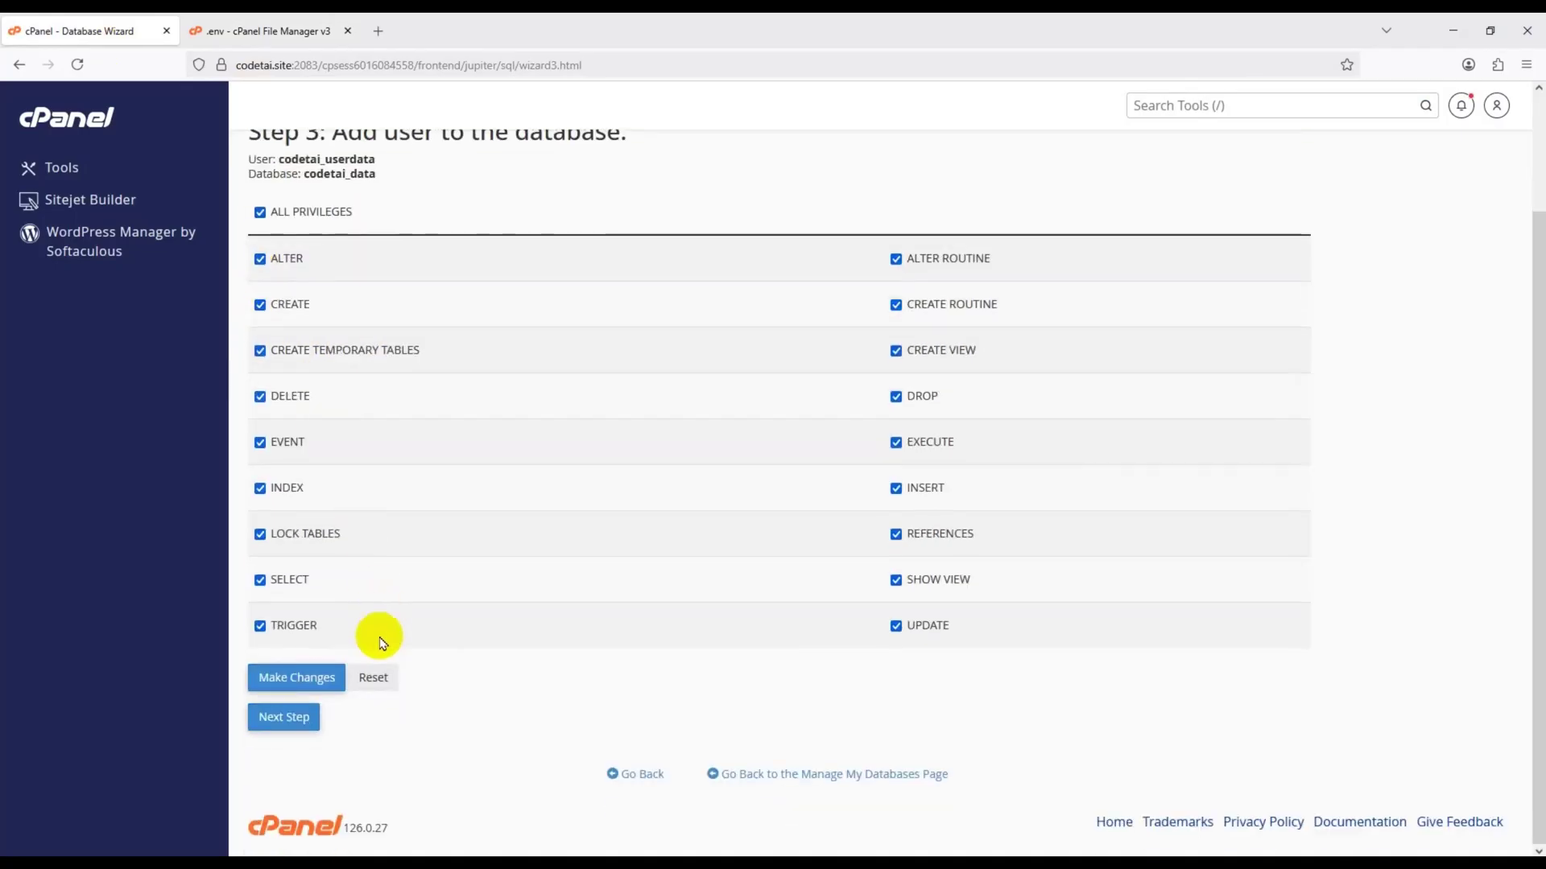
{"action": "left_click", "coordinate": [295, 689]}
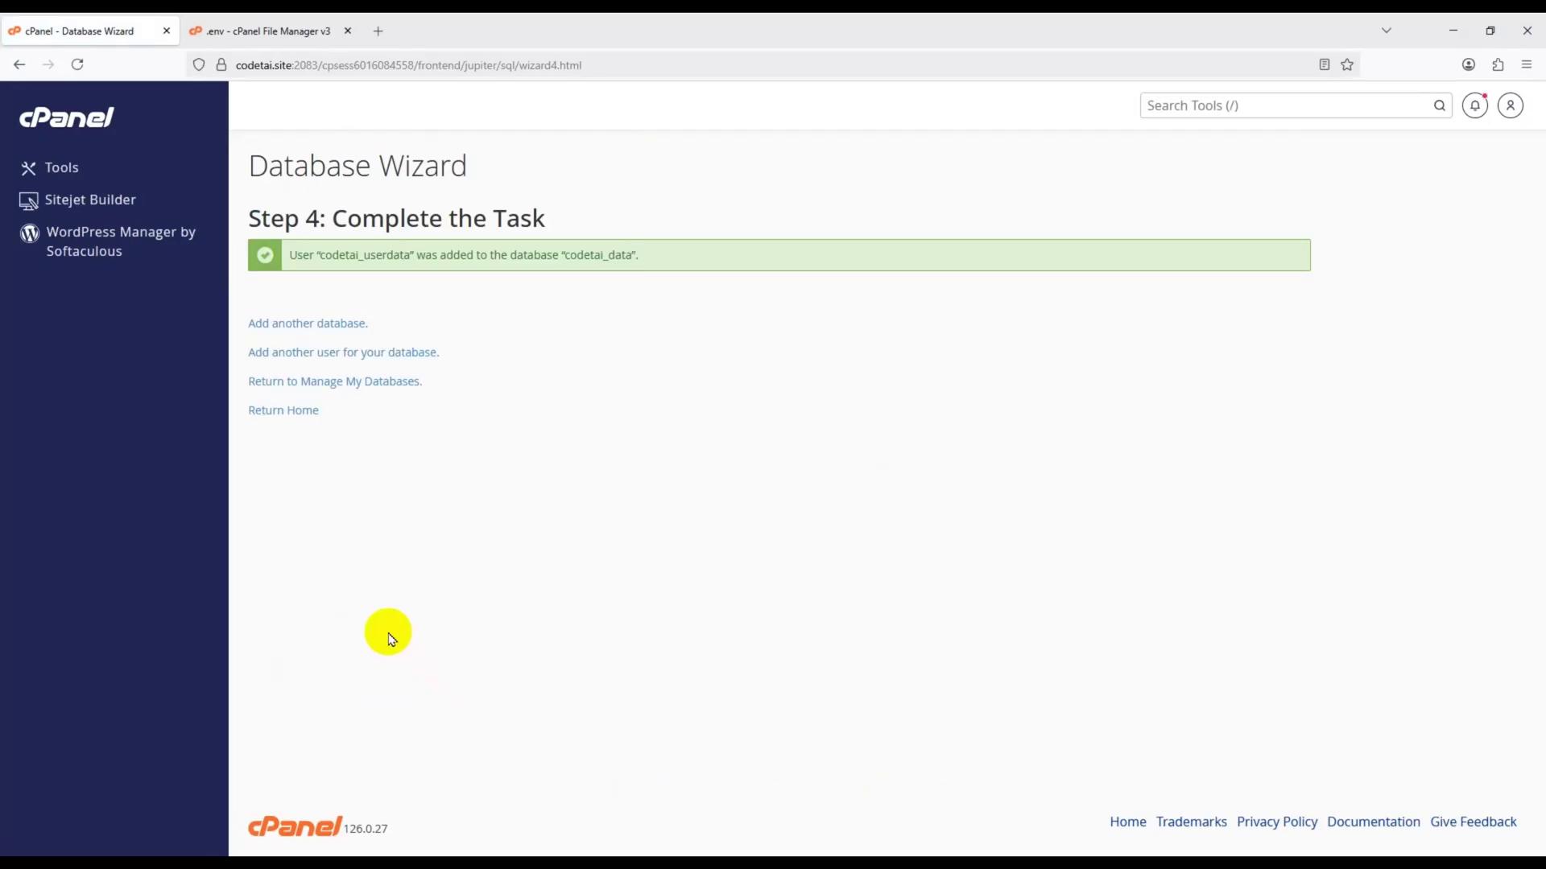
- Load codetai.site in a new browser tab, which shows a database access-denied error
{"action": "left_click", "coordinate": [270, 26]}
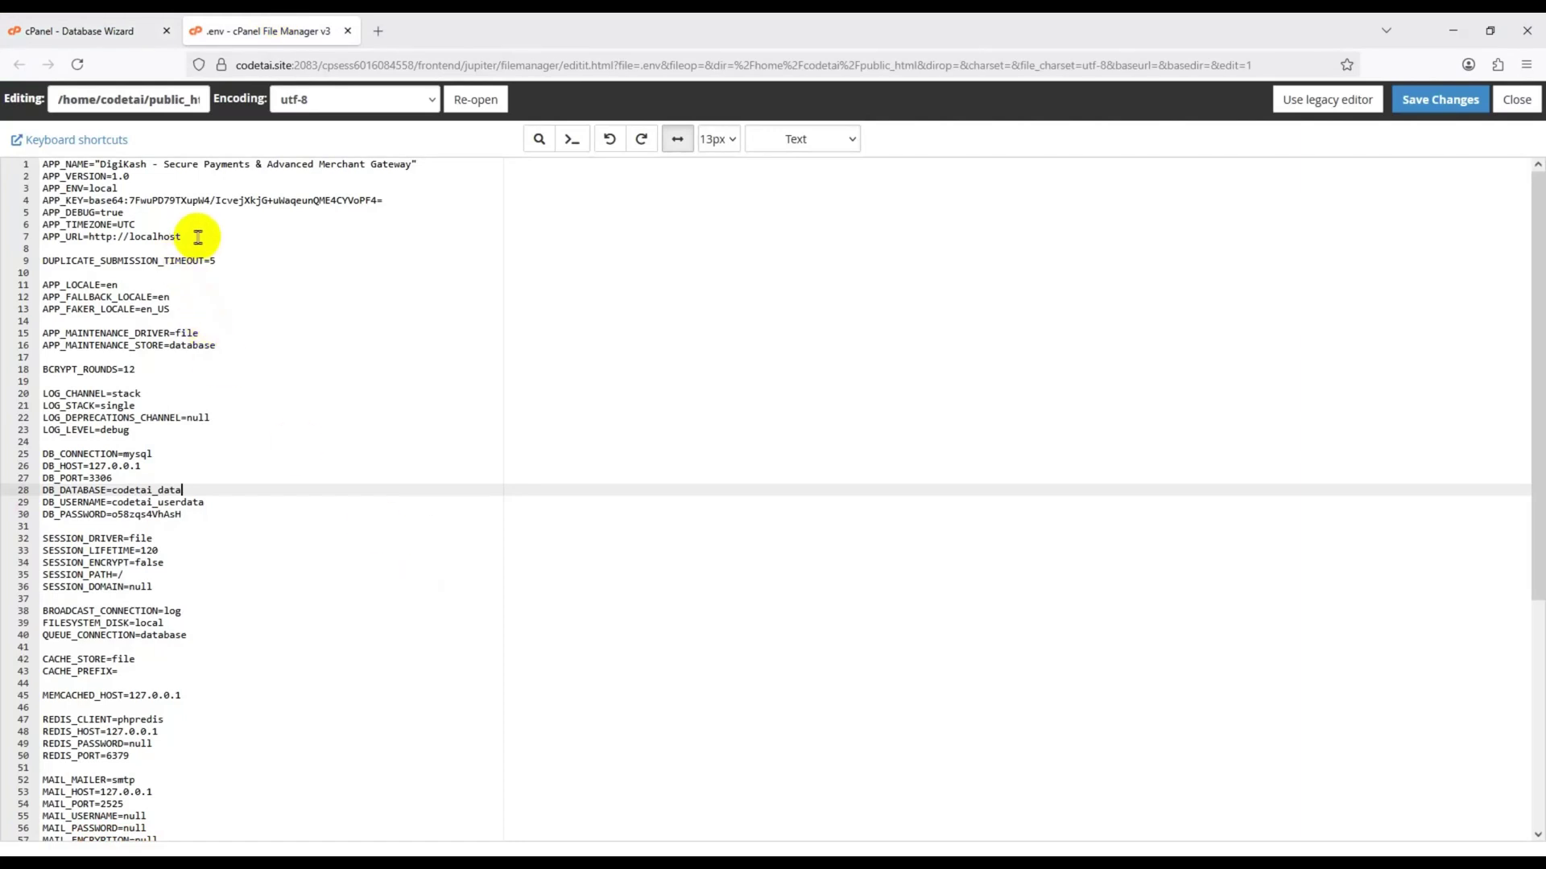
{"action": "left_click", "coordinate": [378, 30]}
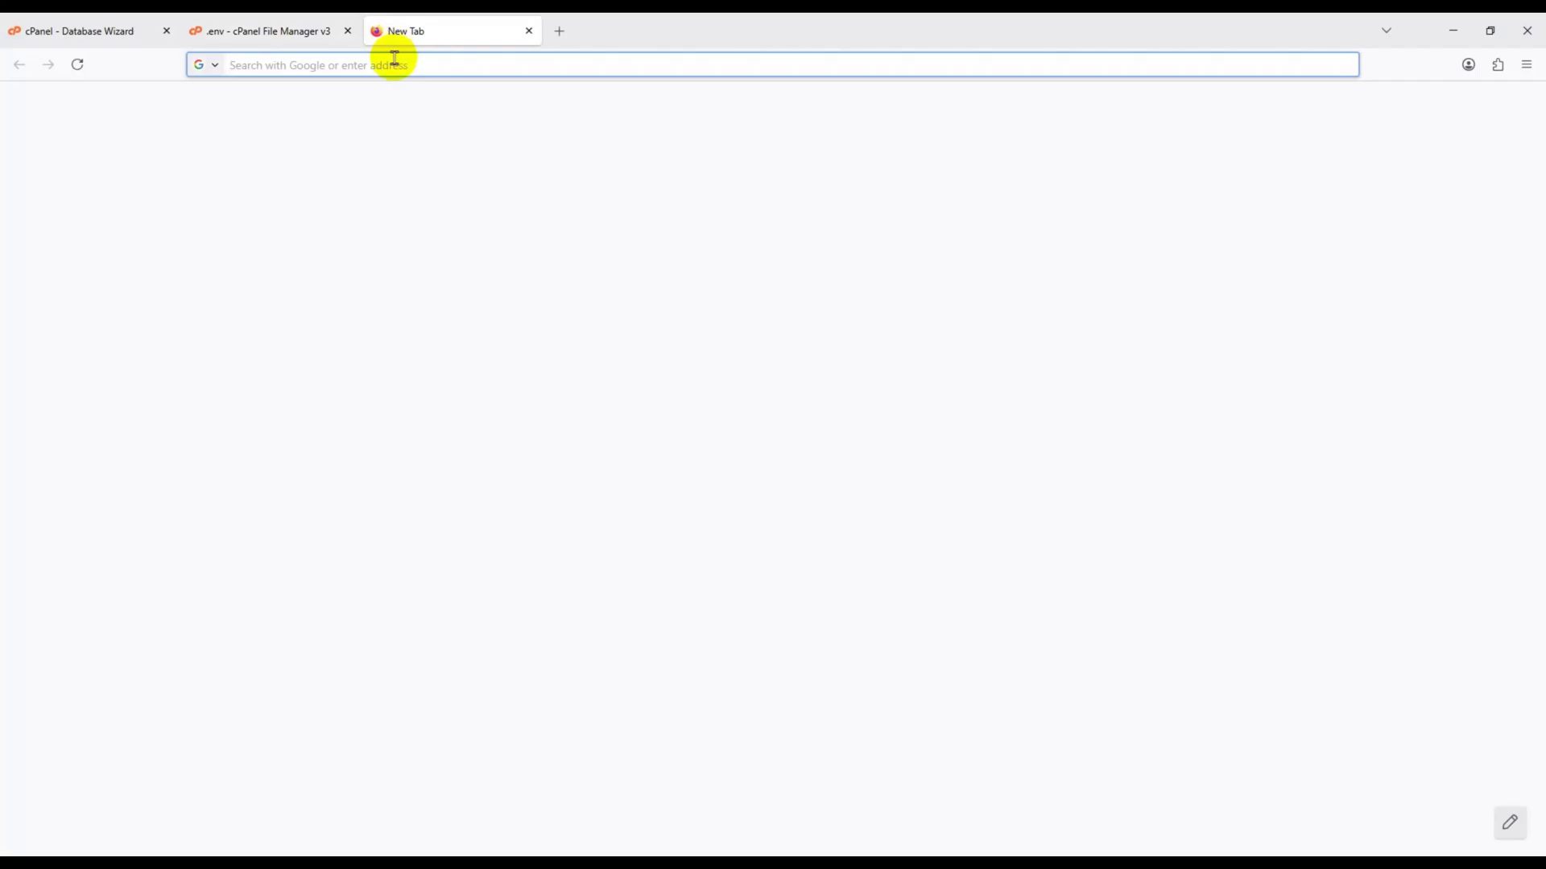
{"action": "type", "text": "code"}
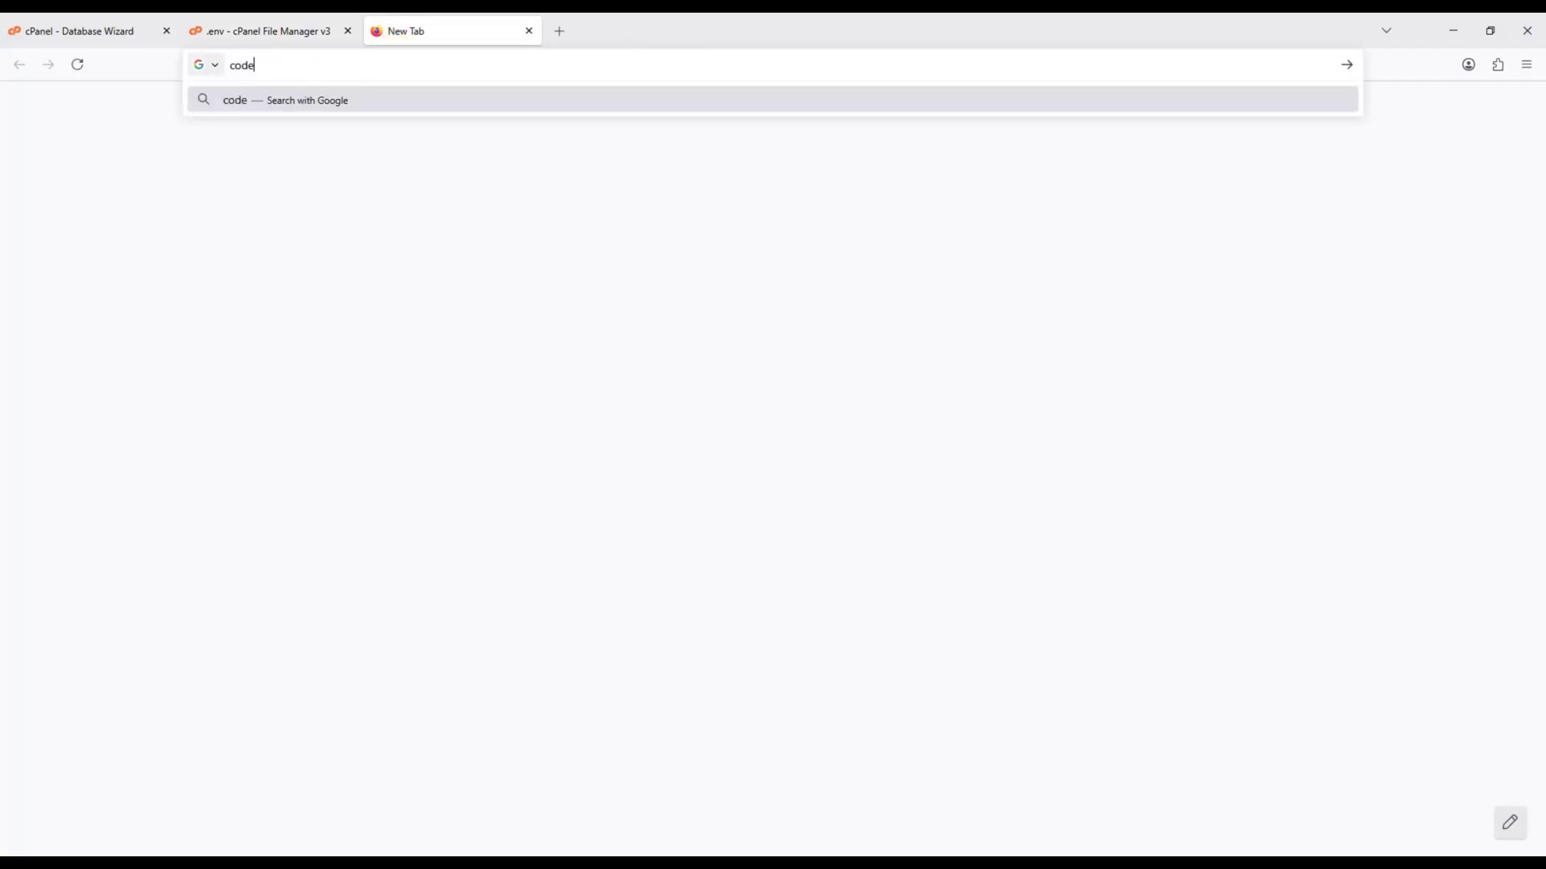
{"action": "type", "text": "tai.site"}
{"action": "key", "text": "Return"}
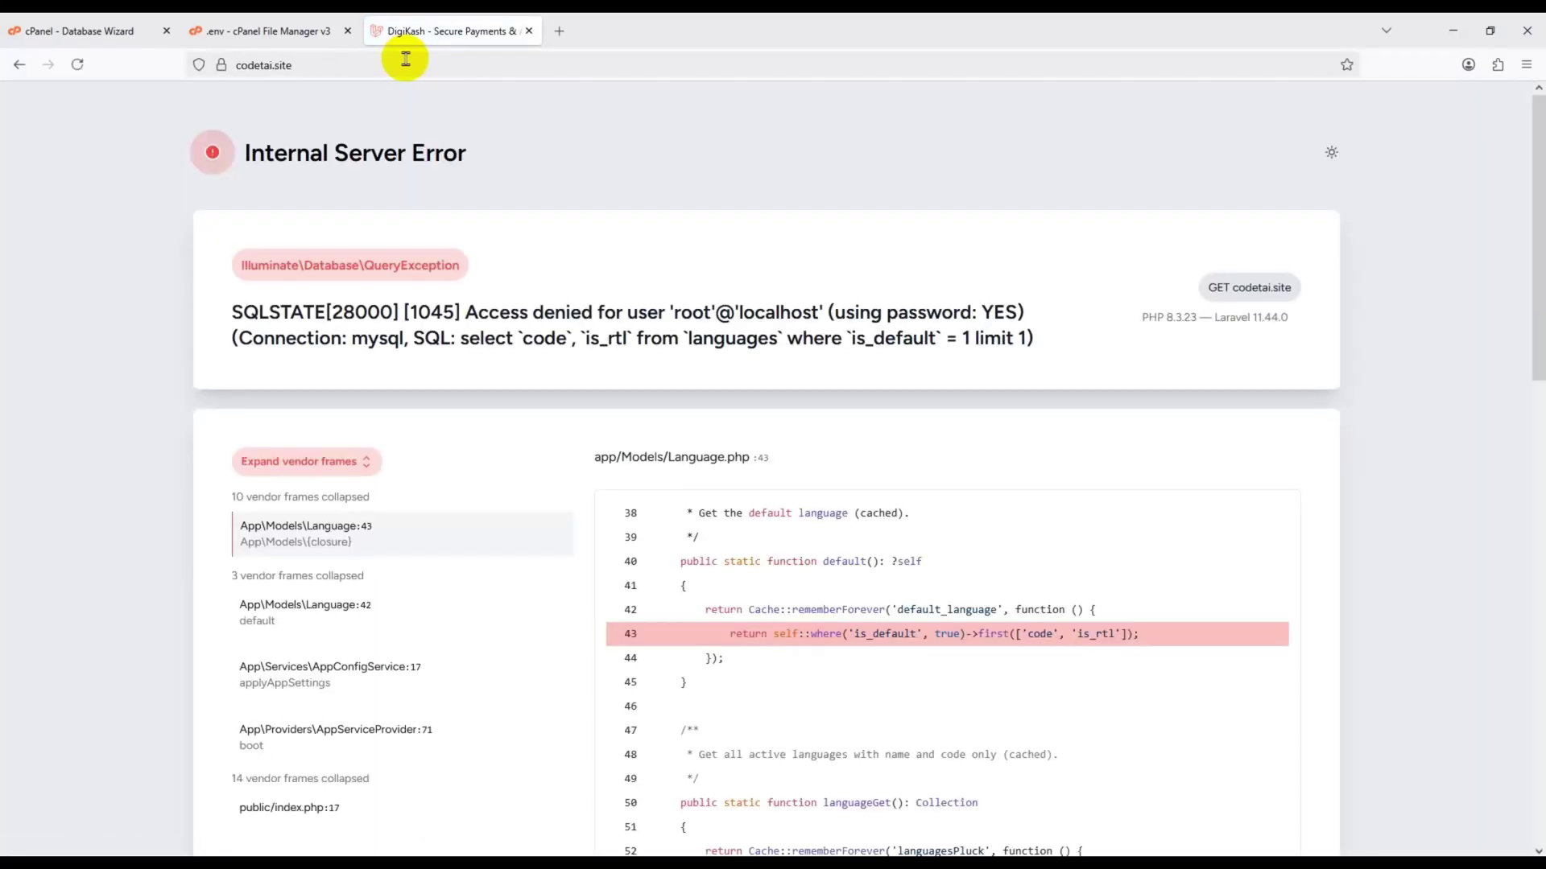
{"action": "double_click", "coordinate": [405, 59]}
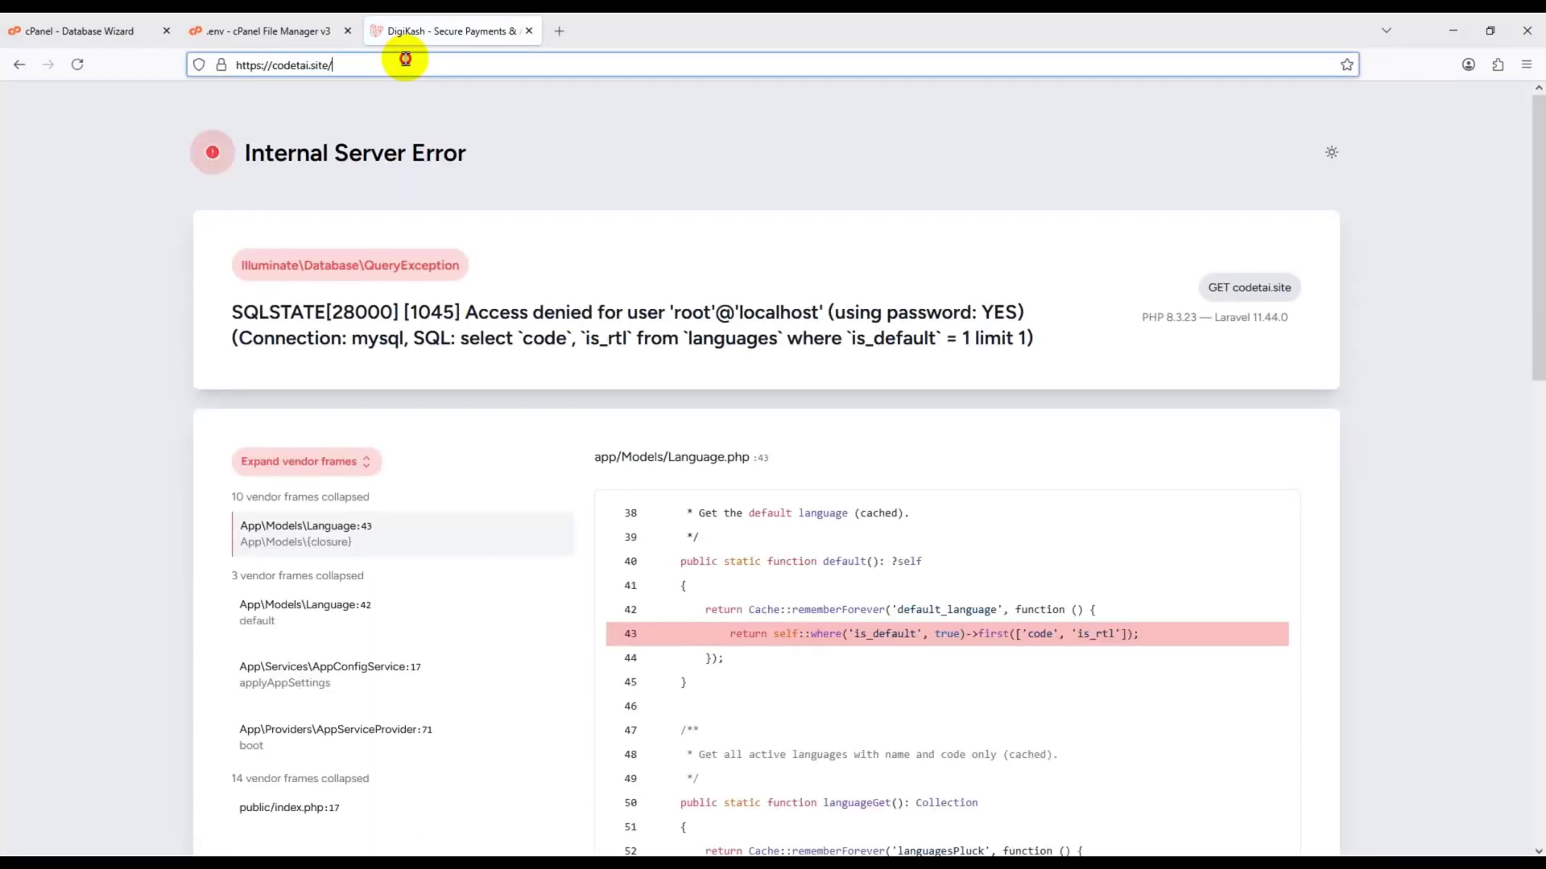
{"action": "left_click_drag", "start_coordinate": [406, 59], "coordinate": [239, 64]}
{"action": "right_click", "coordinate": [234, 64]}
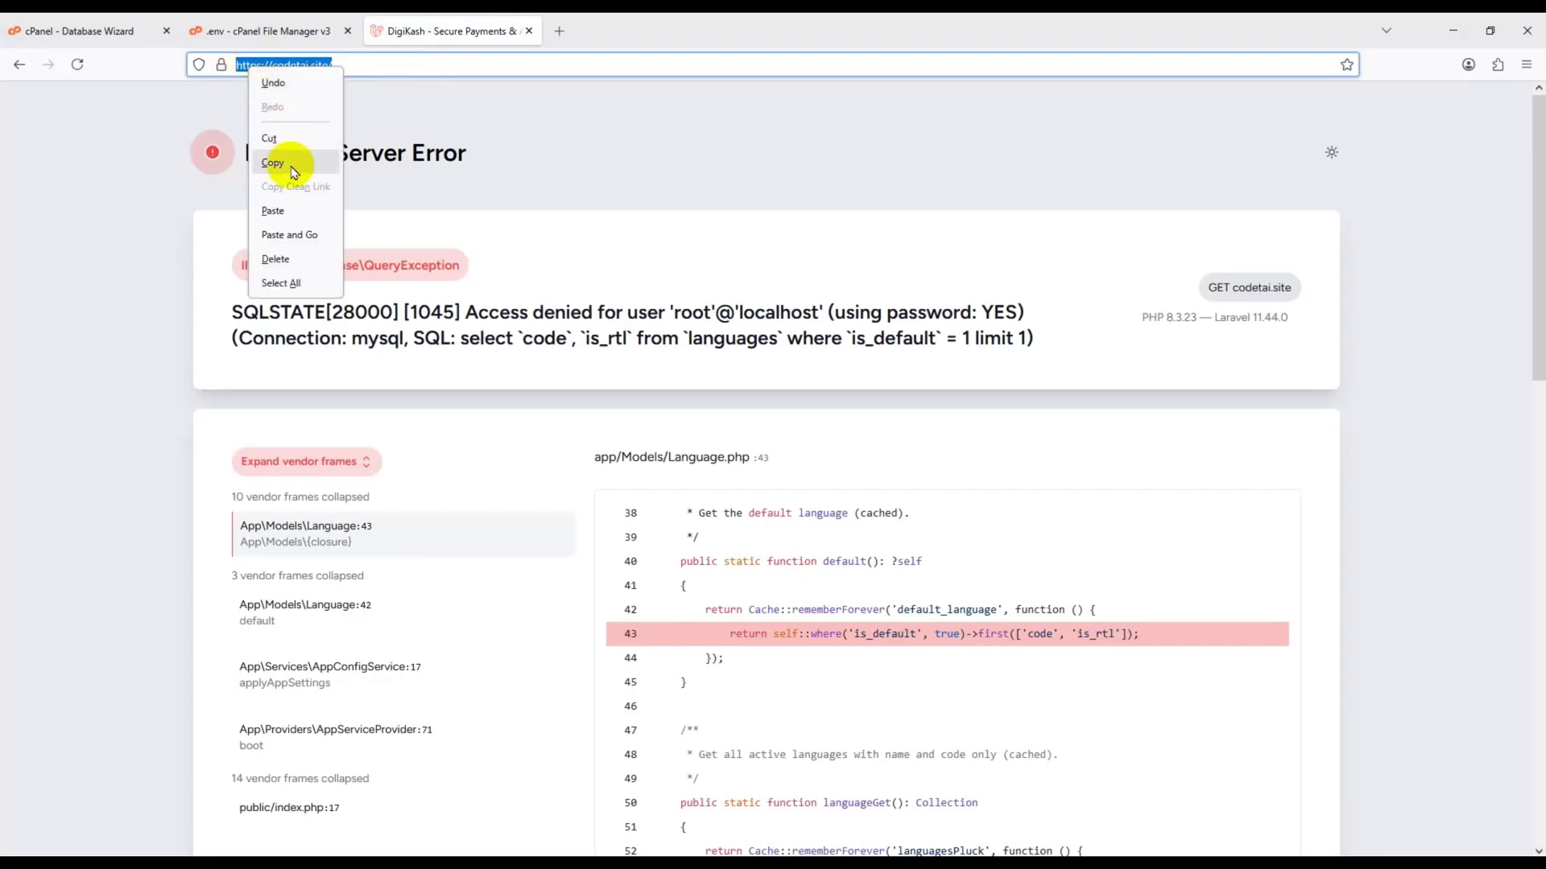
{"action": "left_click", "coordinate": [286, 154]}
{"action": "left_click", "coordinate": [216, 20]}
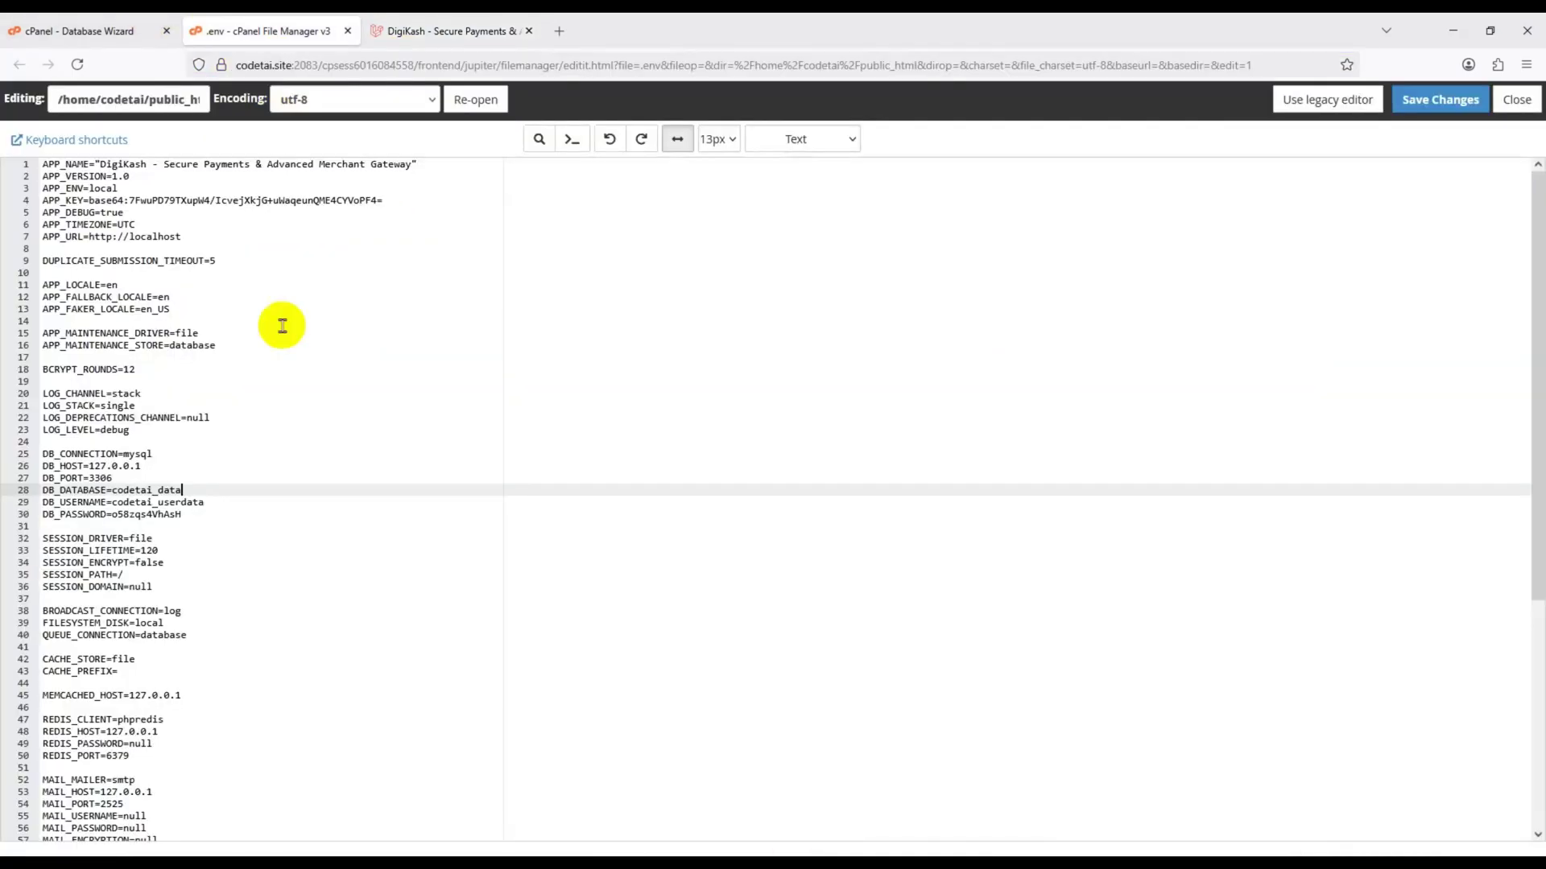
{"action": "left_click", "coordinate": [193, 229]}
{"action": "left_click", "coordinate": [184, 235]}
{"action": "left_click_drag", "start_coordinate": [184, 236], "coordinate": [96, 236]}
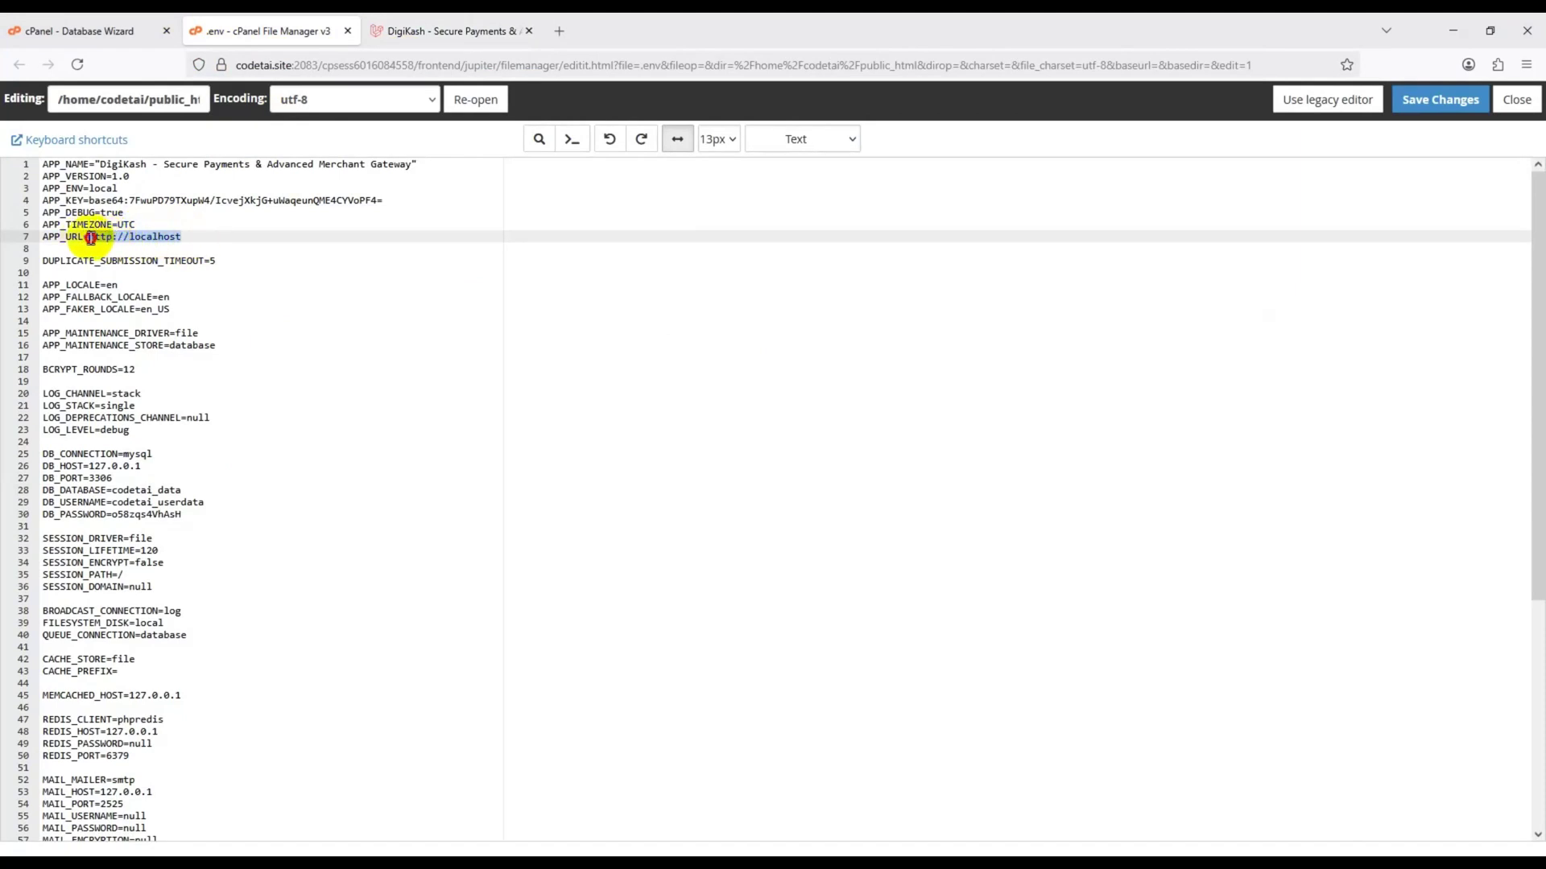
{"action": "right_click", "coordinate": [112, 238]}
{"action": "left_click", "coordinate": [169, 362]}
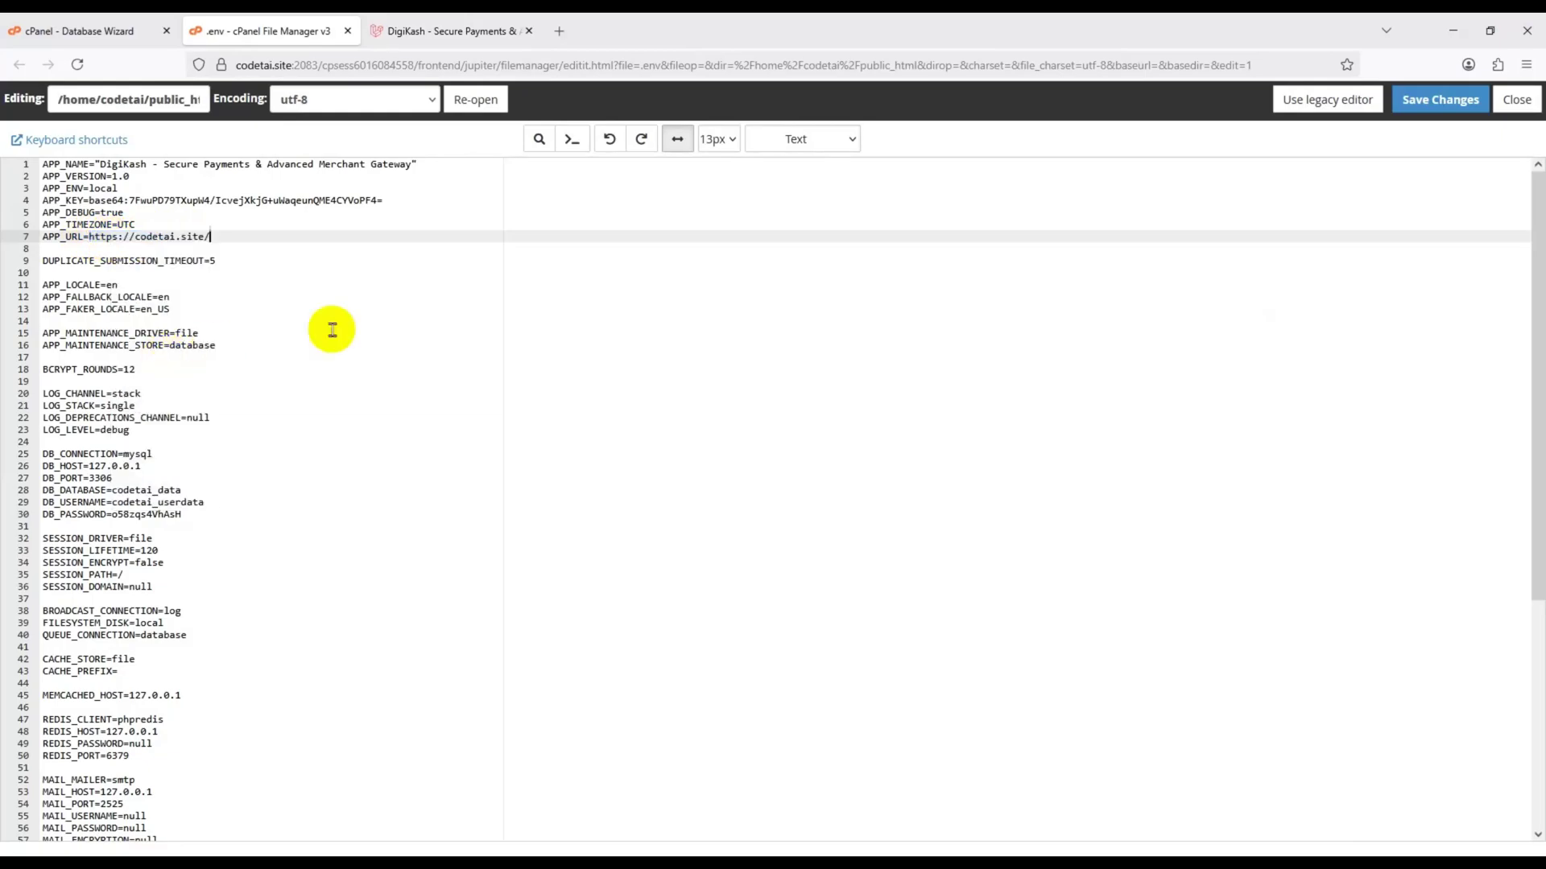
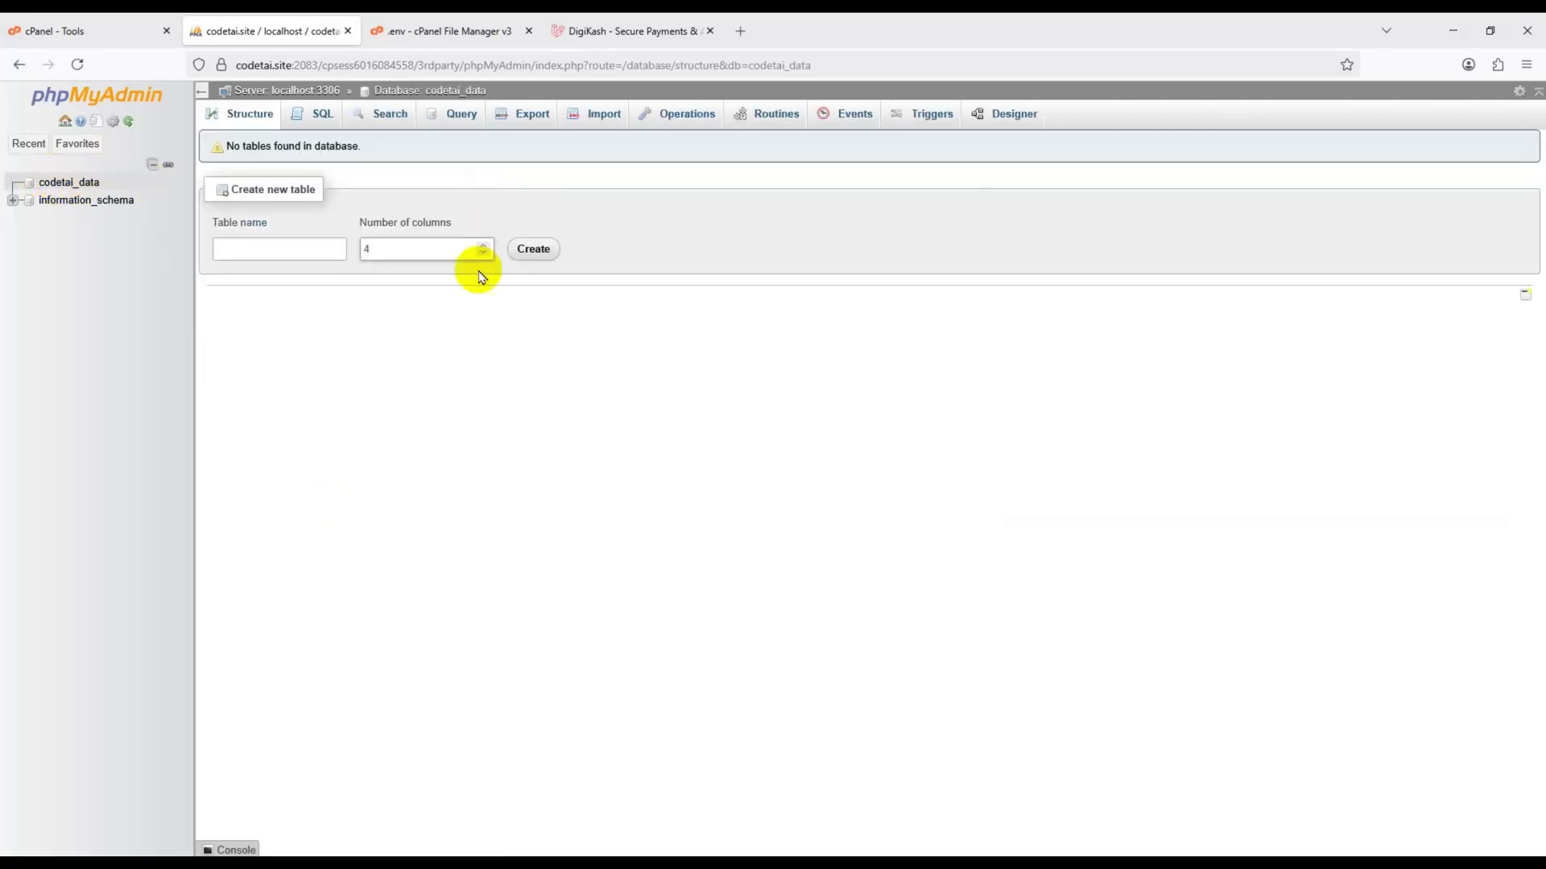
- Extract core.zip into a core folder in the downloads folder
{"action": "key", "text": "alt+Tab"}
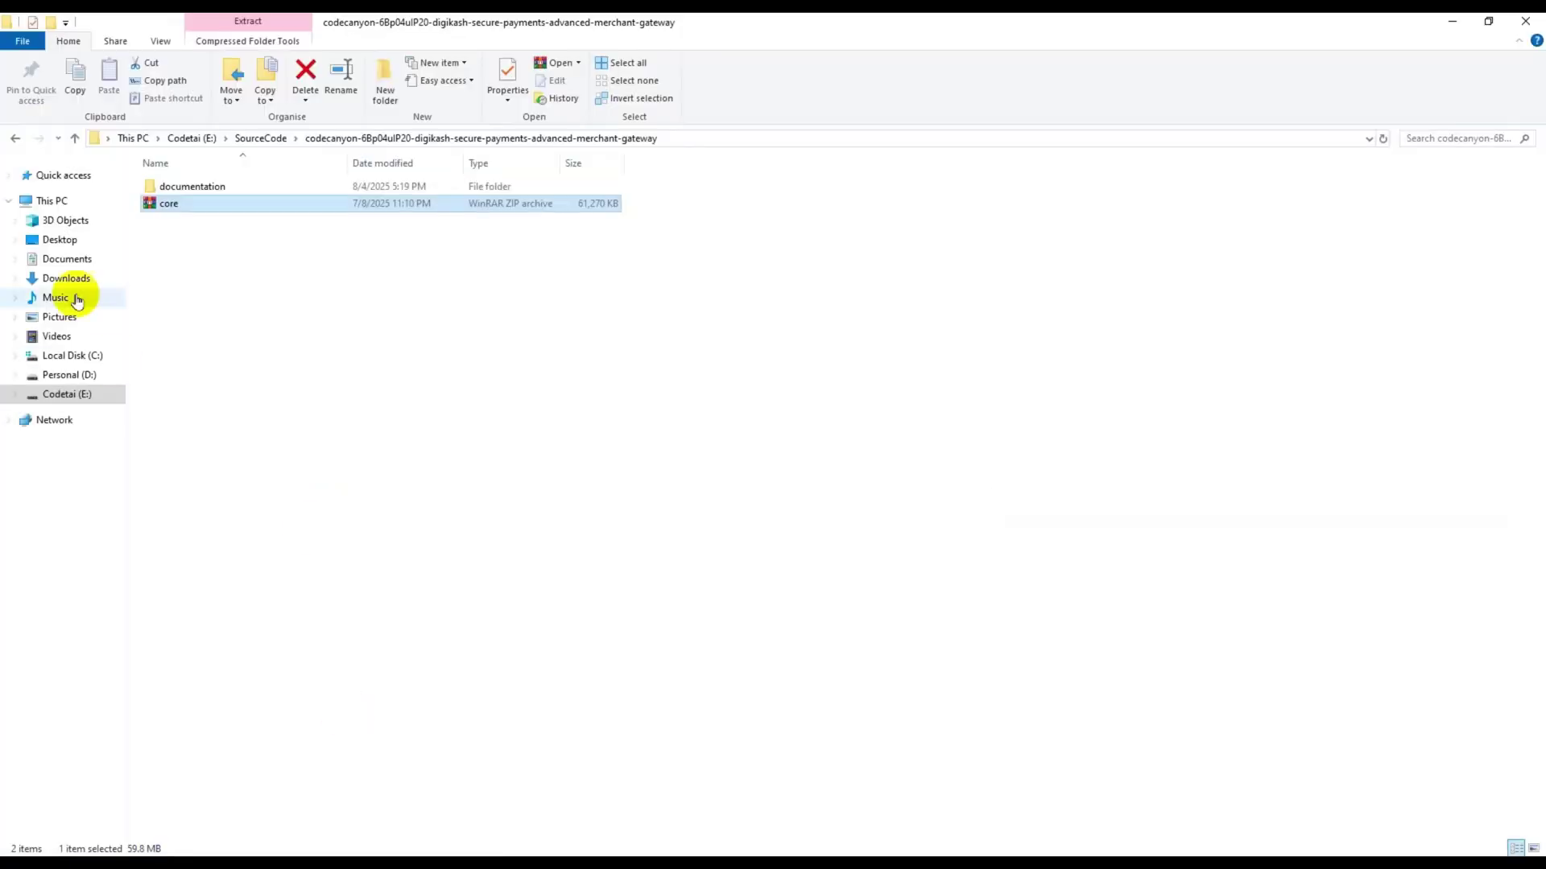
{"action": "right_click", "coordinate": [181, 212]}
{"action": "left_click", "coordinate": [233, 313]}
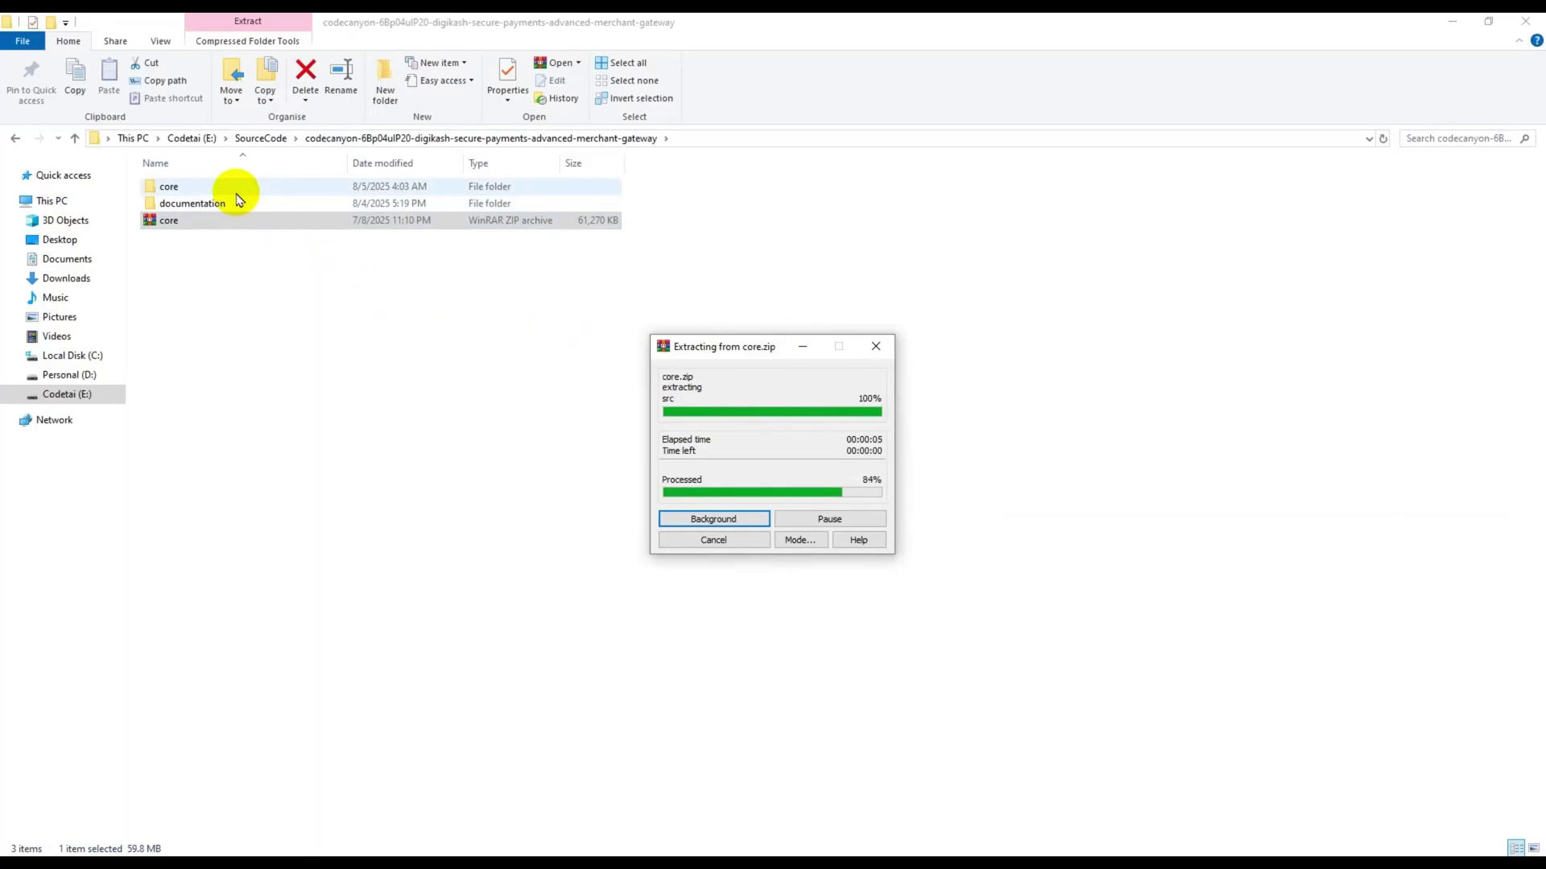
- Copy digikash.sql from the core/DB folder
{"action": "double_click", "coordinate": [236, 191]}
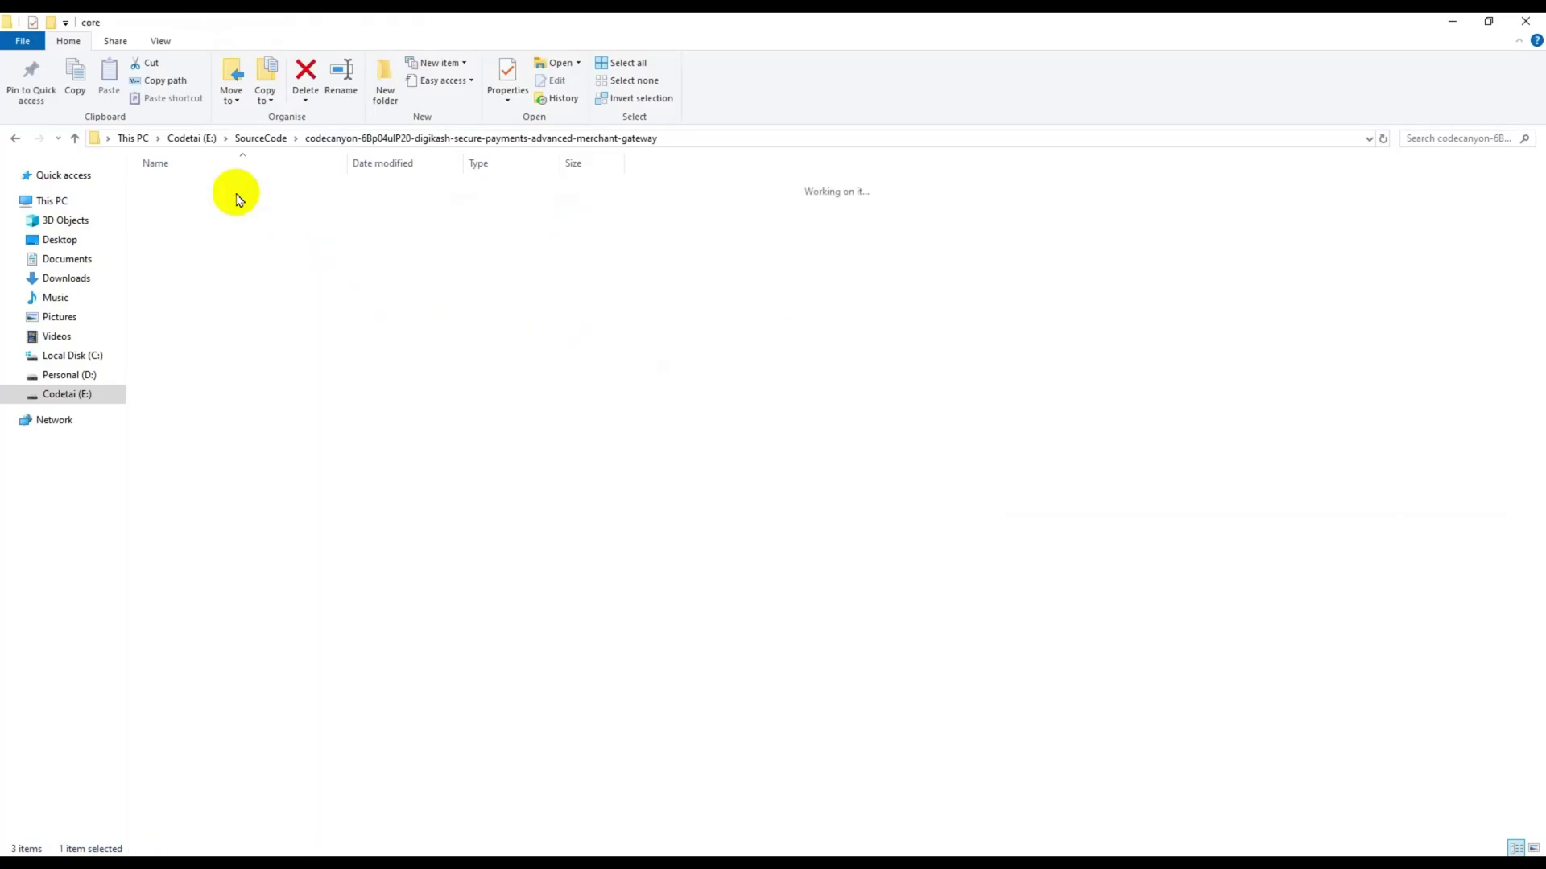
{"action": "left_click", "coordinate": [75, 138]}
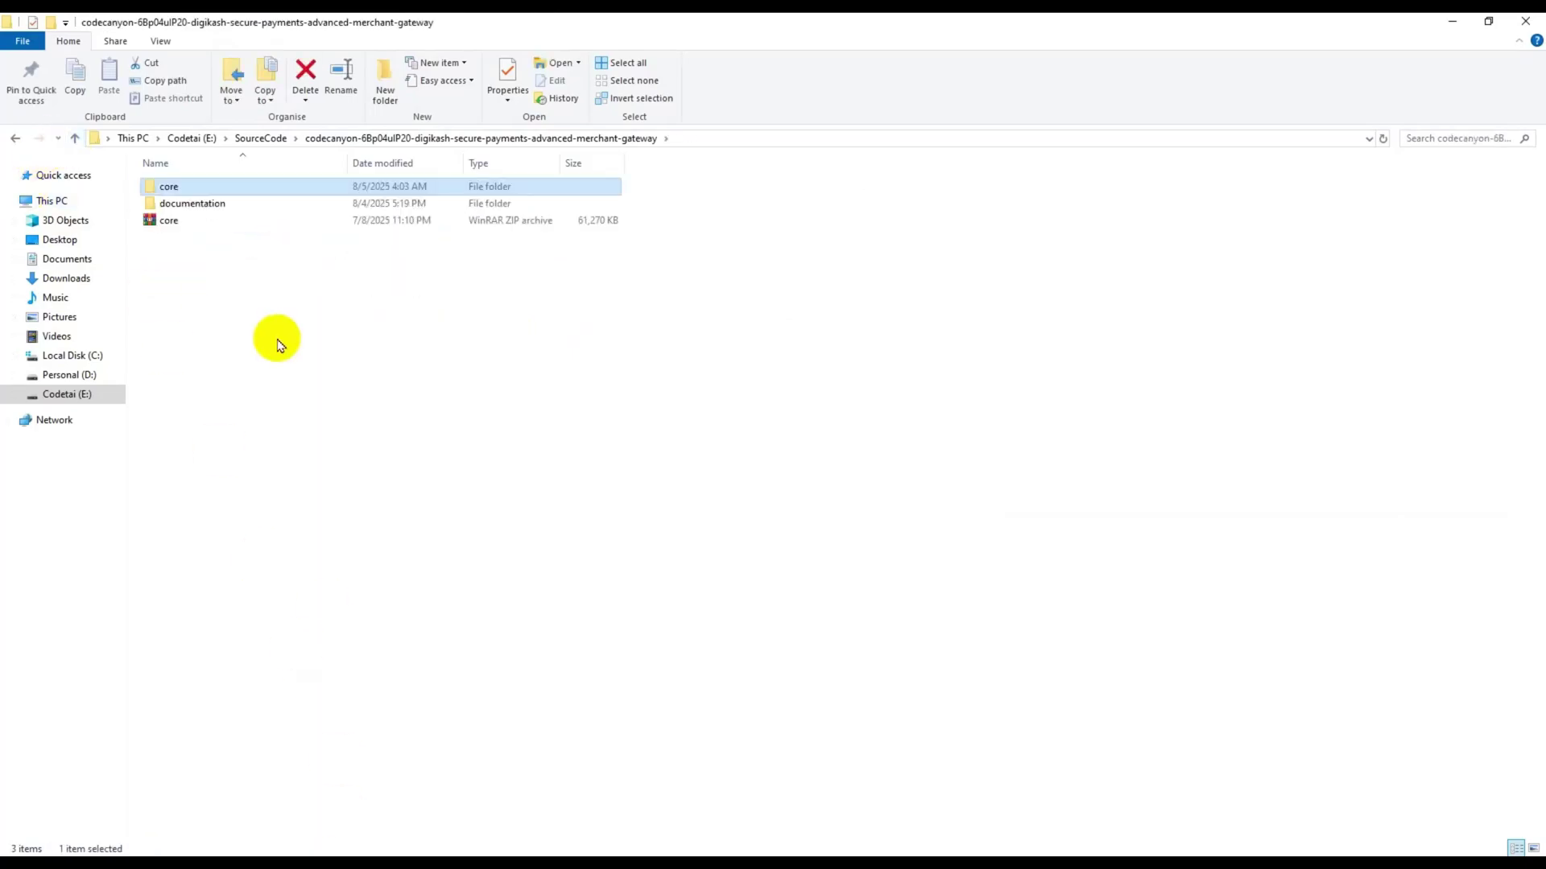
{"action": "double_click", "coordinate": [212, 189]}
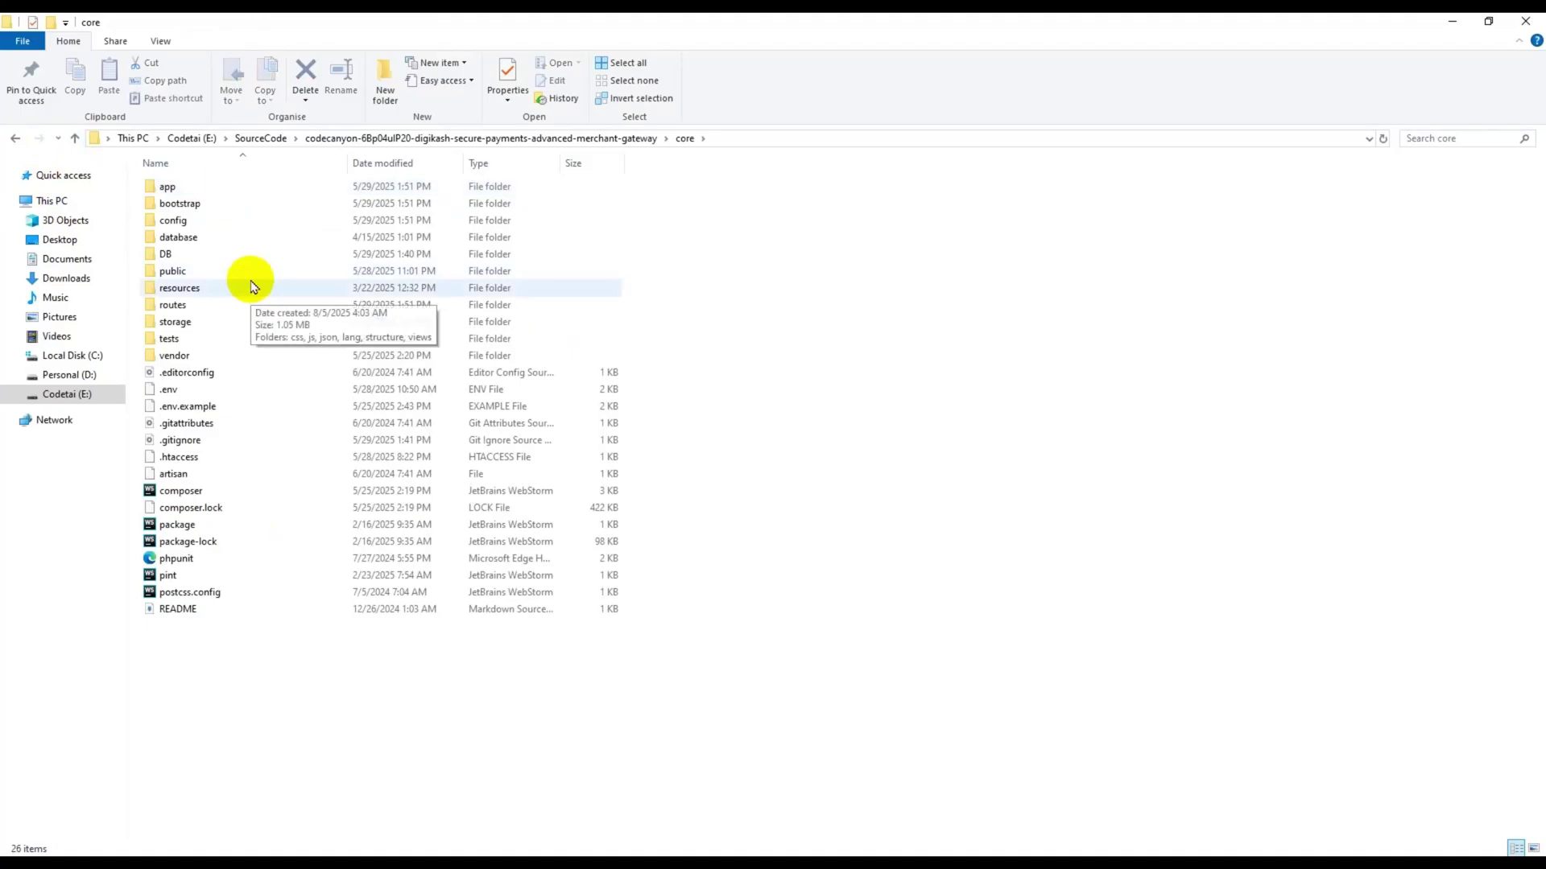
{"action": "double_click", "coordinate": [216, 256]}
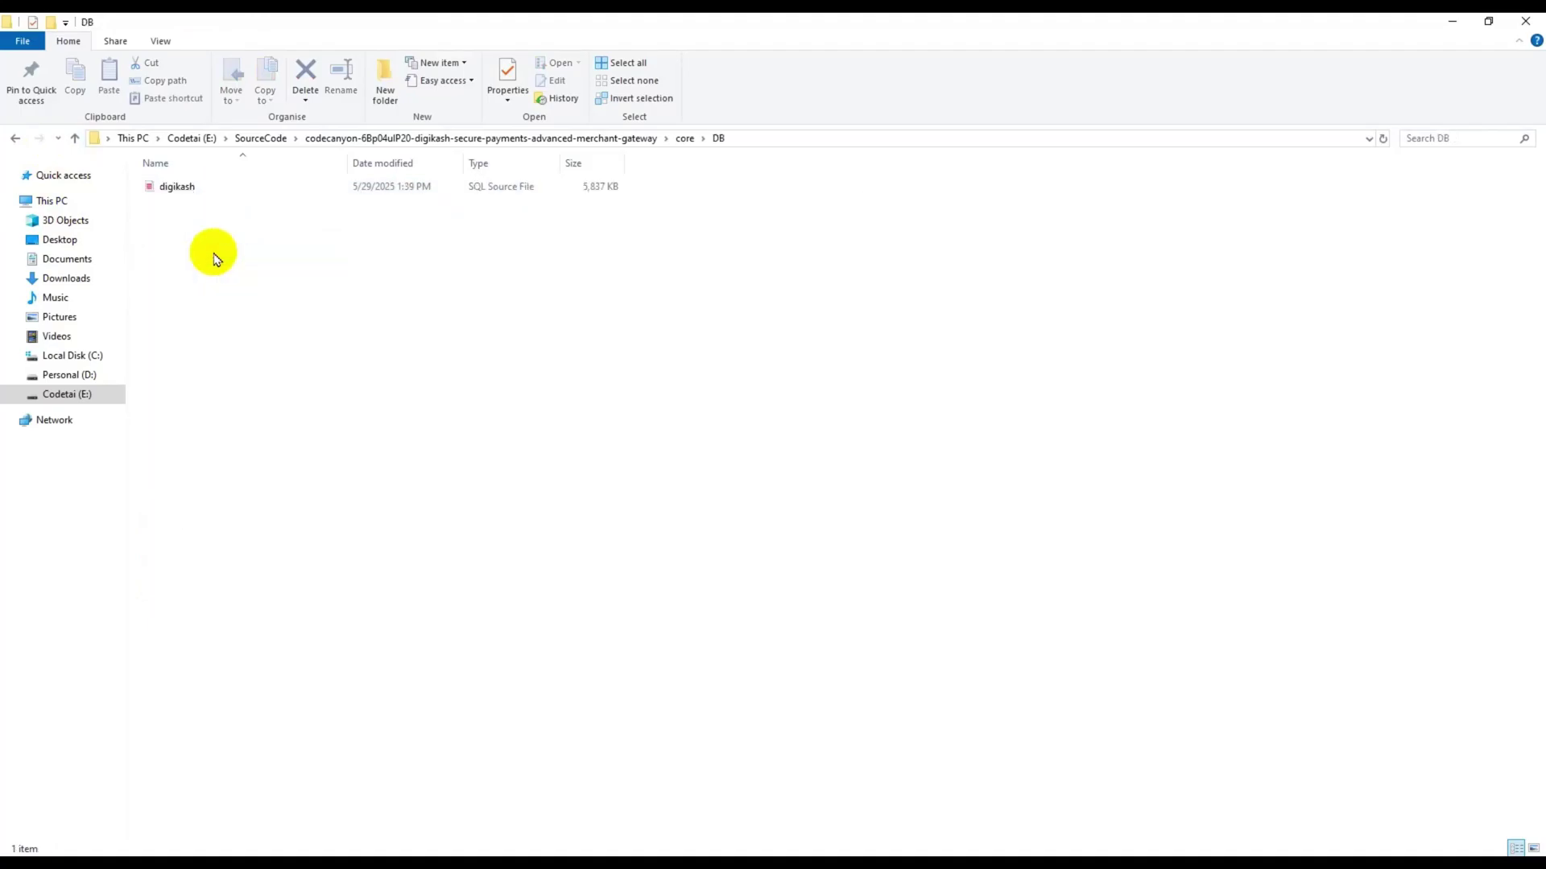
{"action": "right_click", "coordinate": [185, 197]}
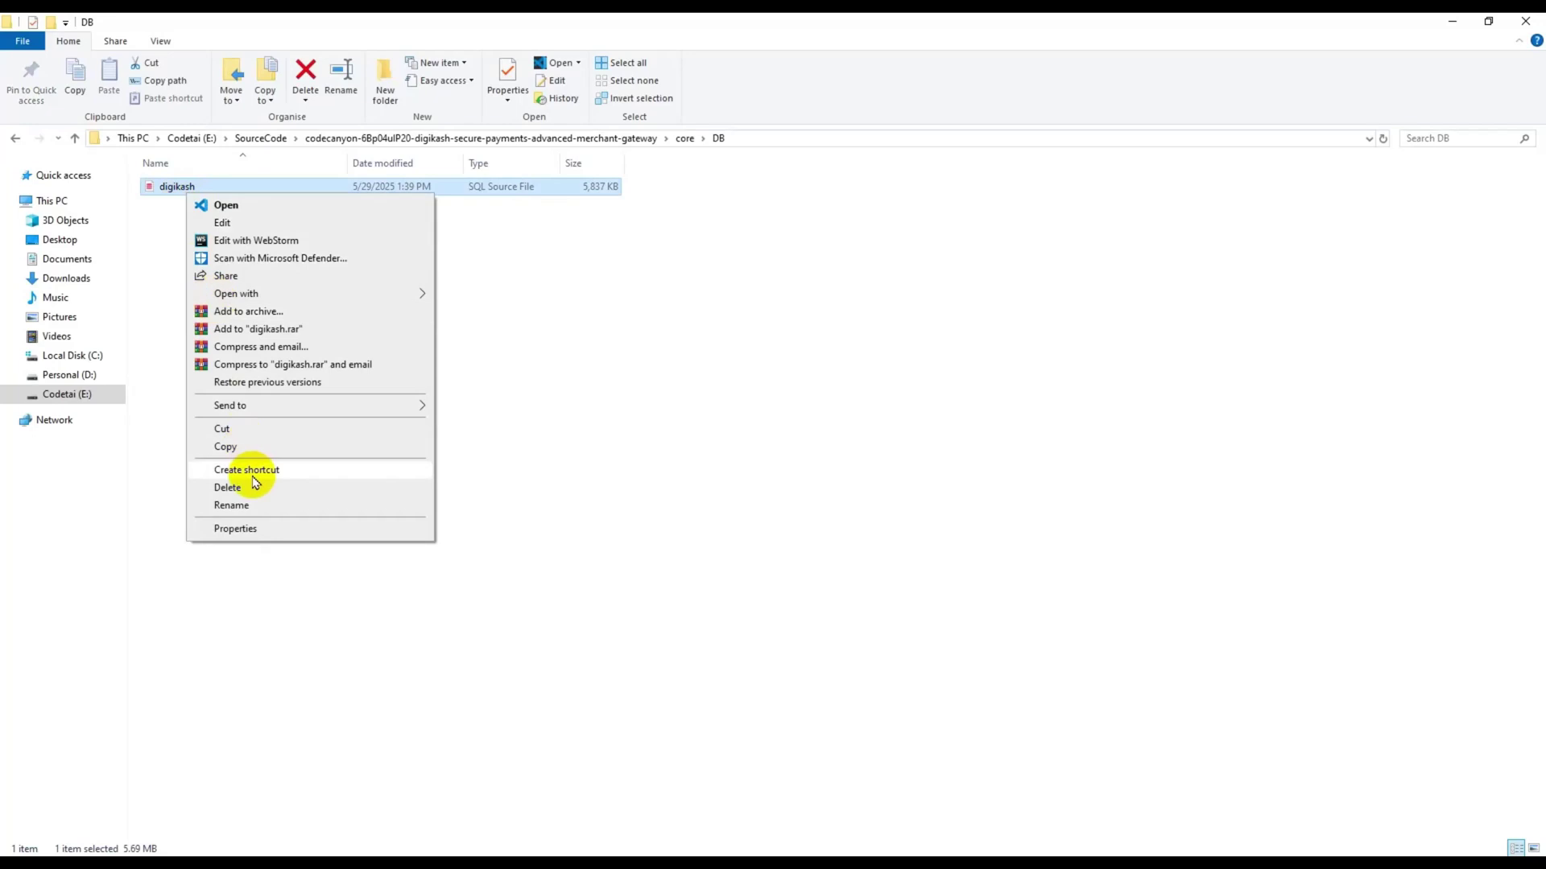
{"action": "left_click", "coordinate": [248, 447]}
- Paste digikash.sql into the main download folder
{"action": "left_click", "coordinate": [15, 137]}
{"action": "left_click", "coordinate": [15, 138]}
{"action": "right_click", "coordinate": [195, 290]}
{"action": "left_click", "coordinate": [241, 400]}
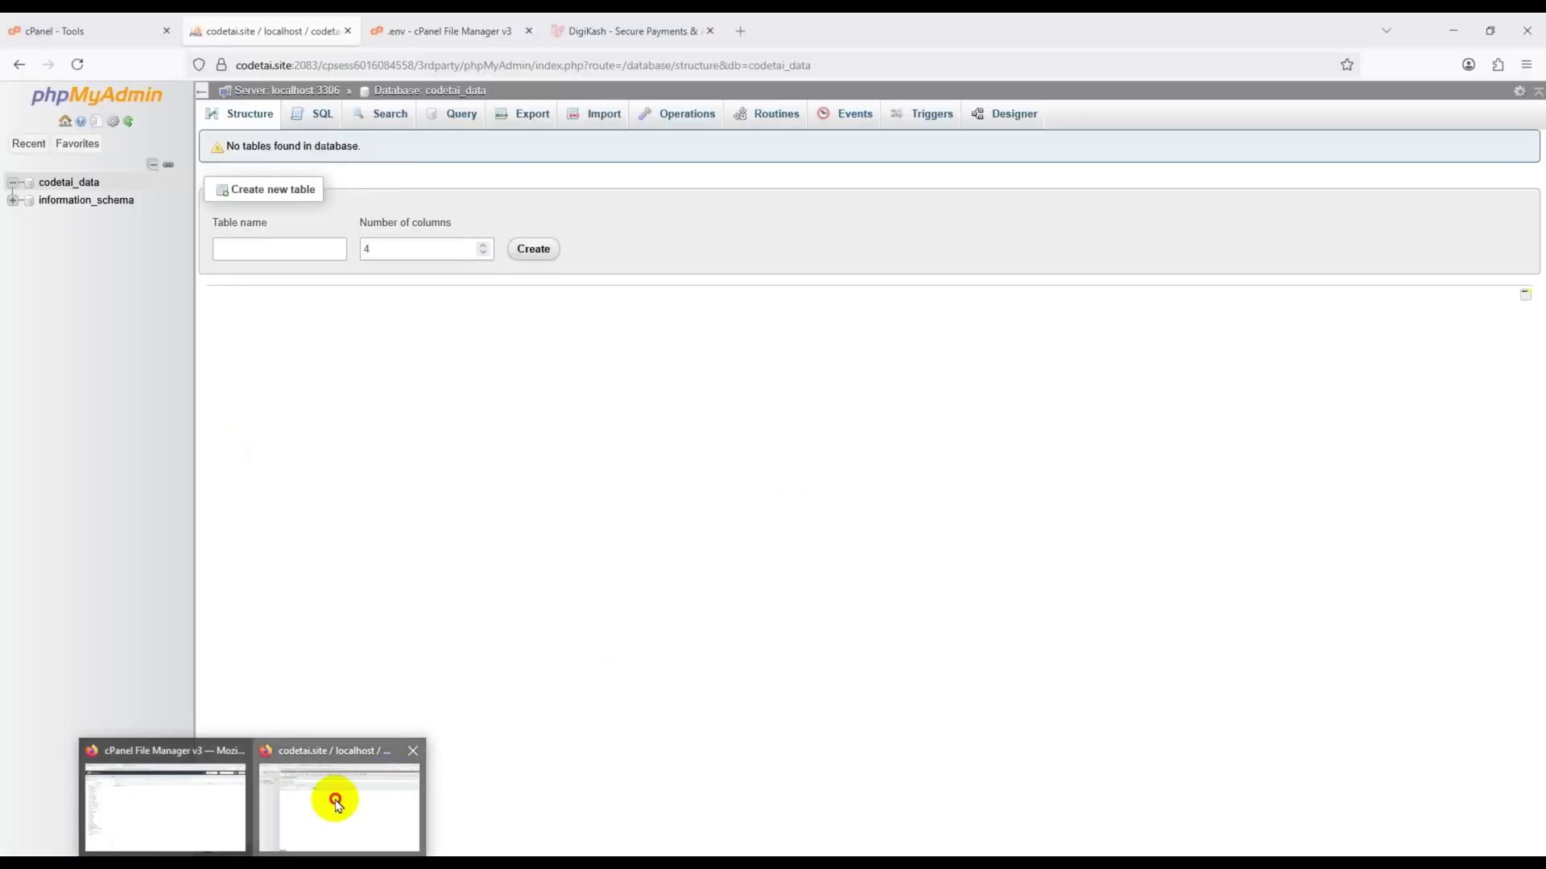
{"action": "left_click", "coordinate": [334, 800]}
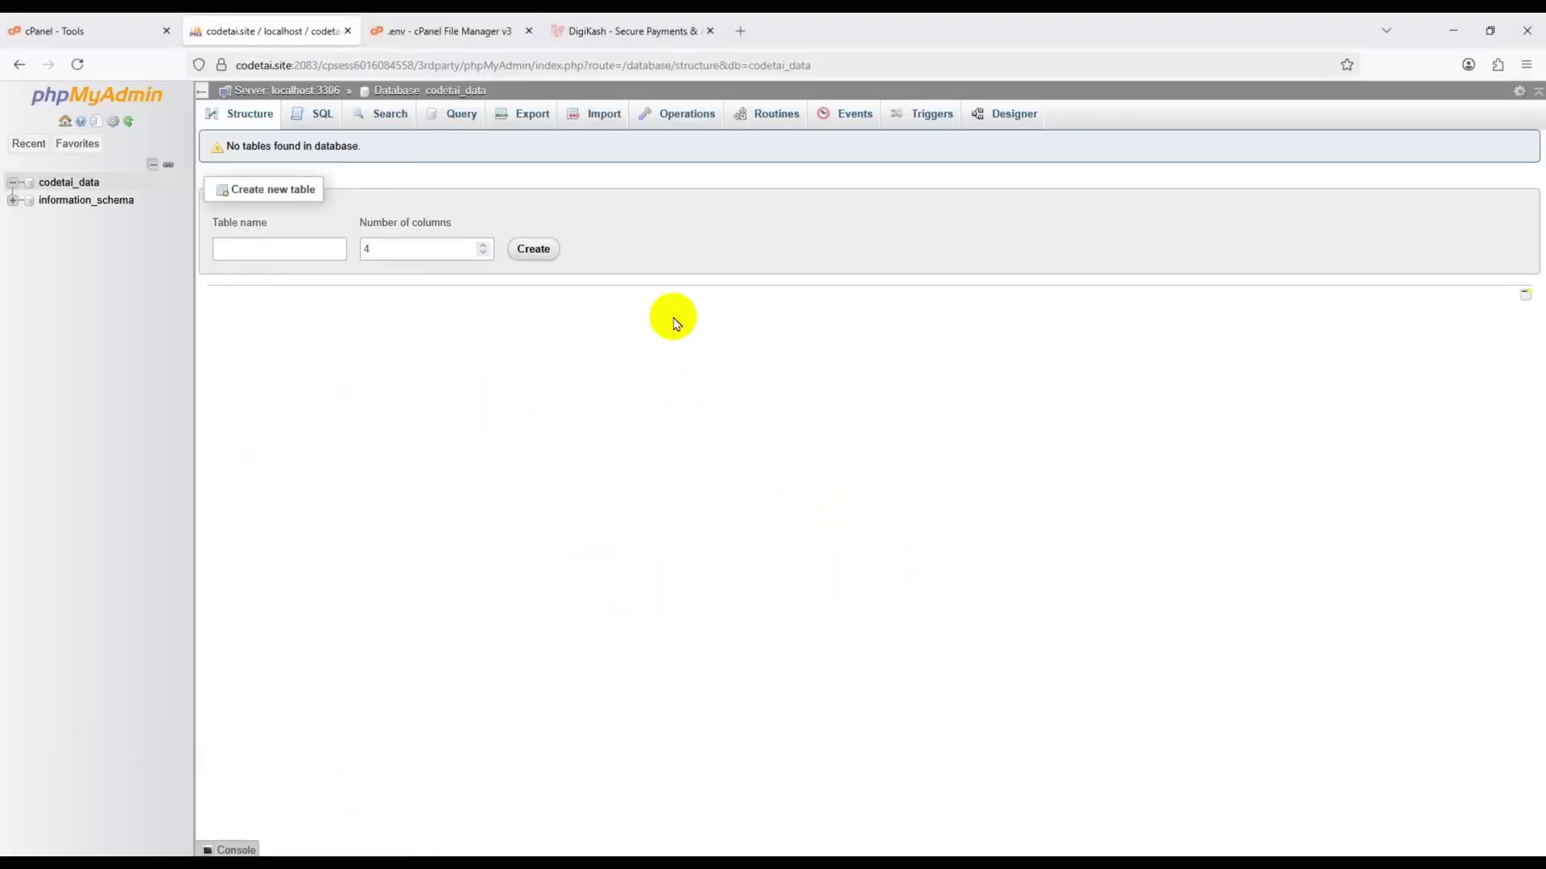
- Import digikash.sql into codetai_data from phpMyAdmin's Import page
{"action": "left_click", "coordinate": [599, 115]}
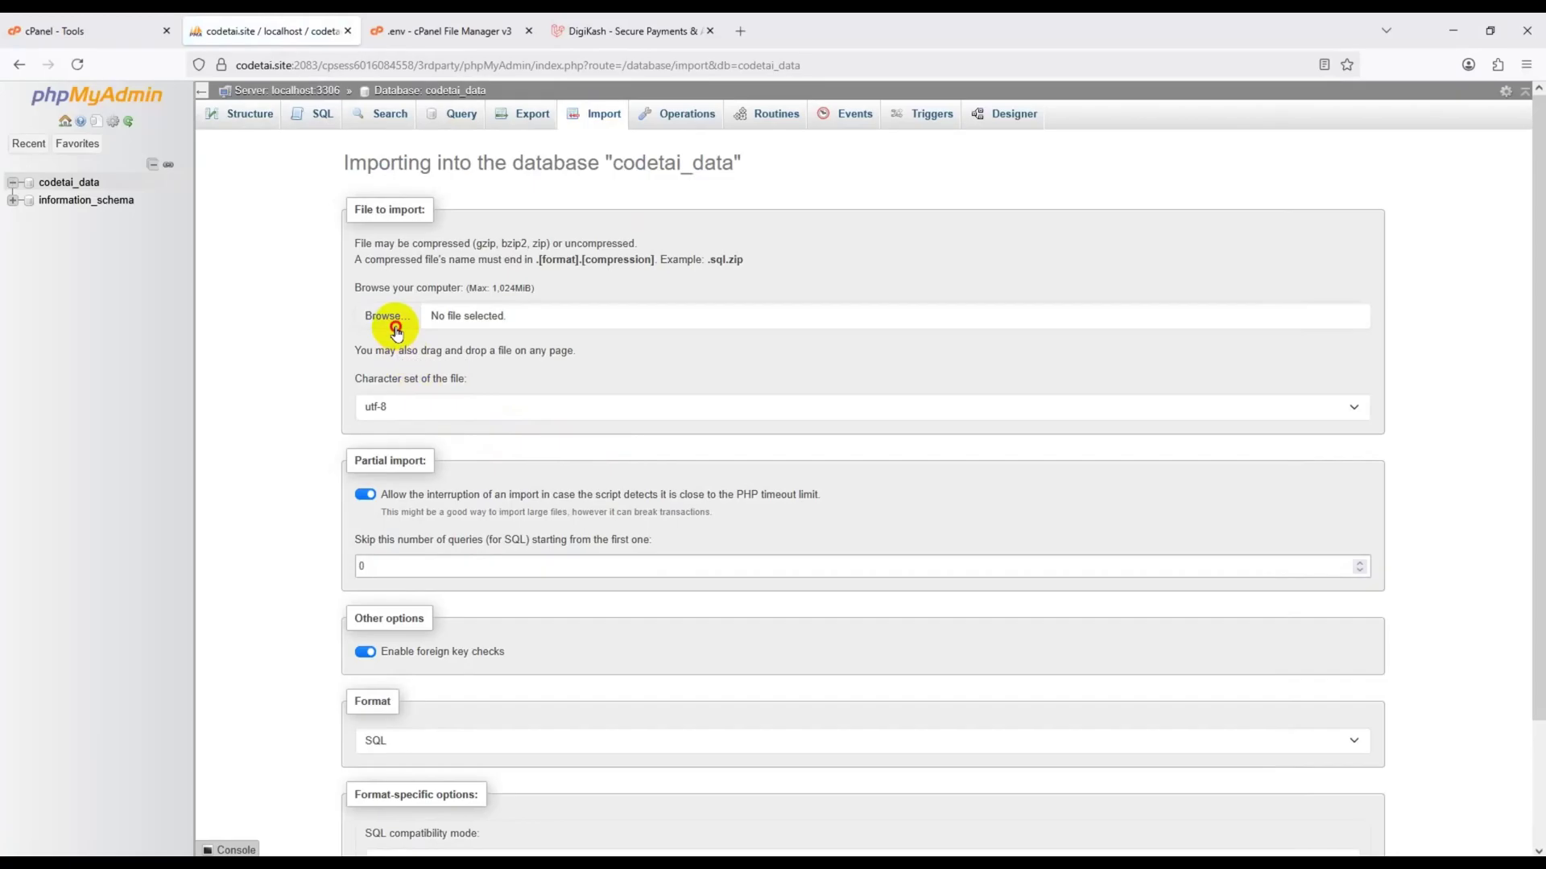
{"action": "left_click", "coordinate": [394, 328]}
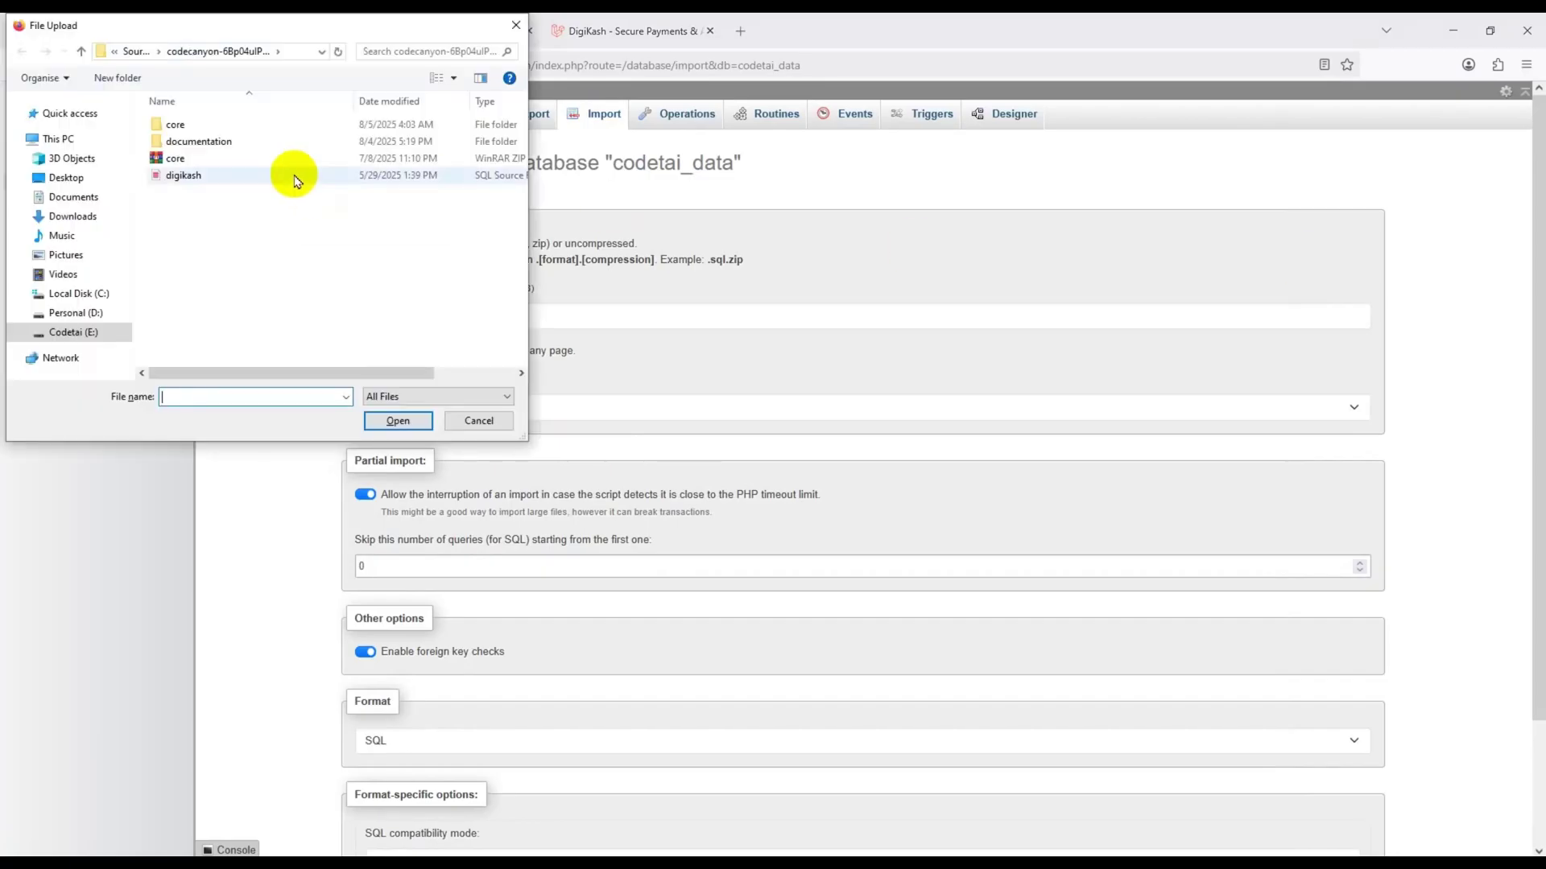
{"action": "double_click", "coordinate": [252, 175]}
{"action": "scroll", "coordinate": [455, 628], "scroll_direction": "down", "scroll_amount": 2}
{"action": "left_click", "coordinate": [369, 801]}
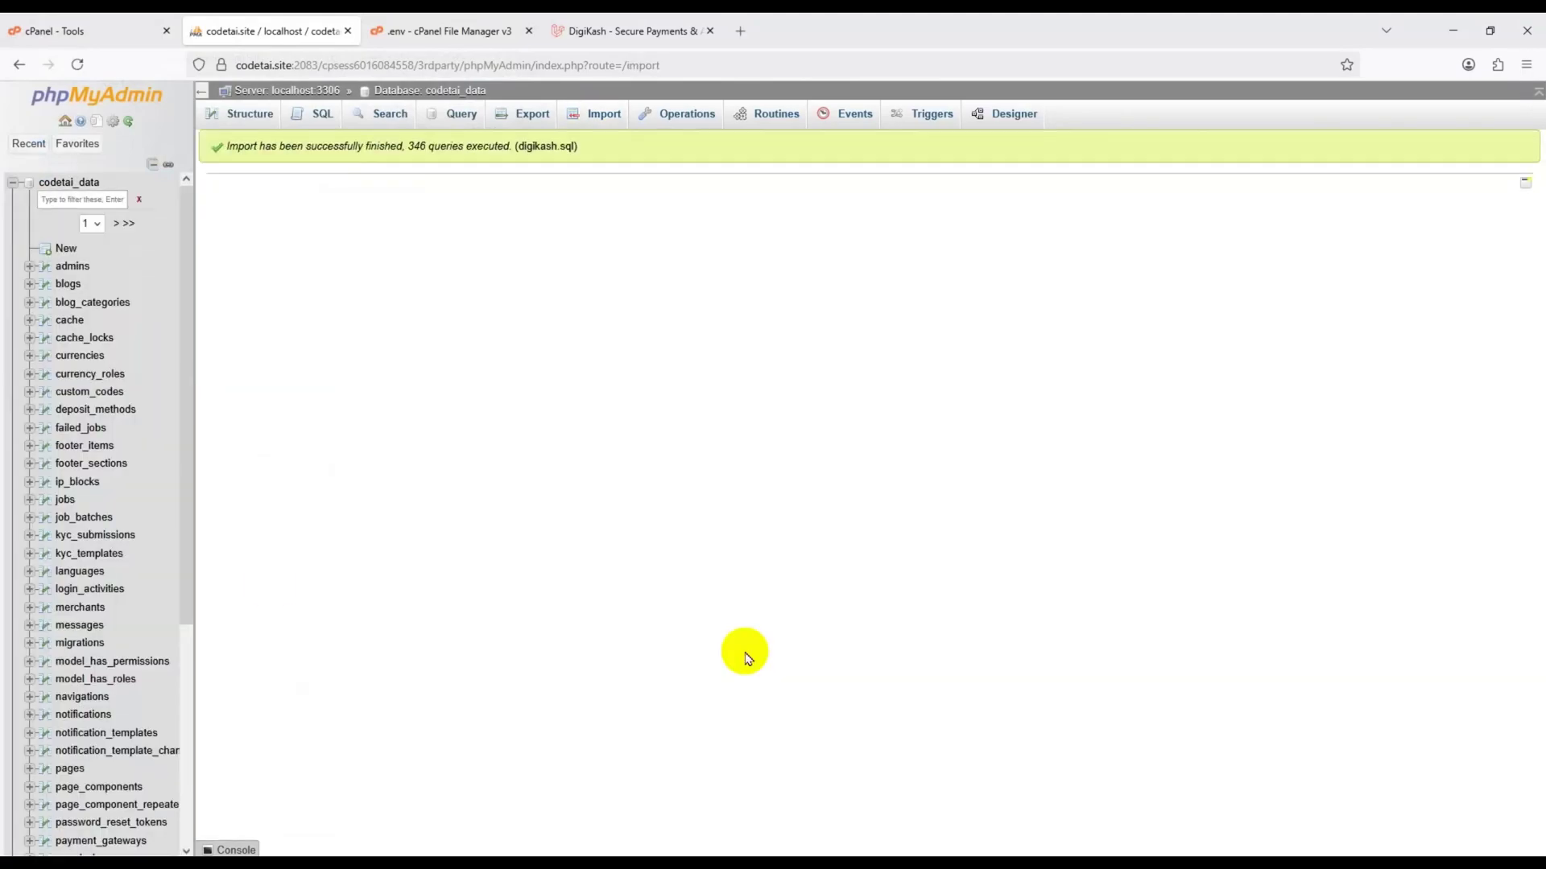
{"action": "scroll", "coordinate": [137, 600], "scroll_direction": "down", "scroll_amount": 4}
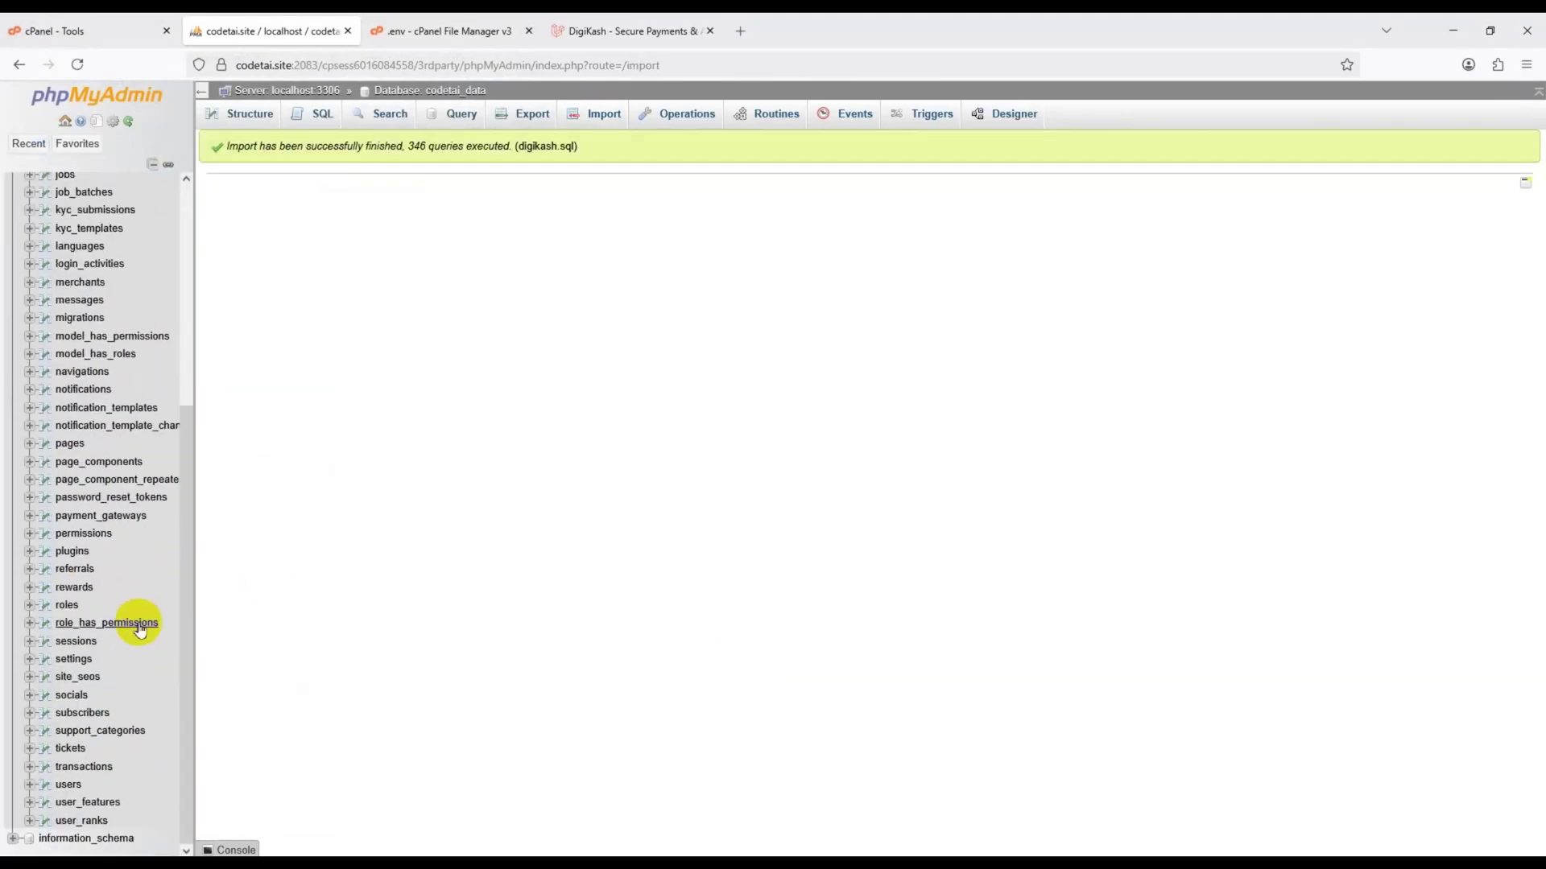
{"action": "scroll", "coordinate": [143, 644], "scroll_direction": "up", "scroll_amount": 4}
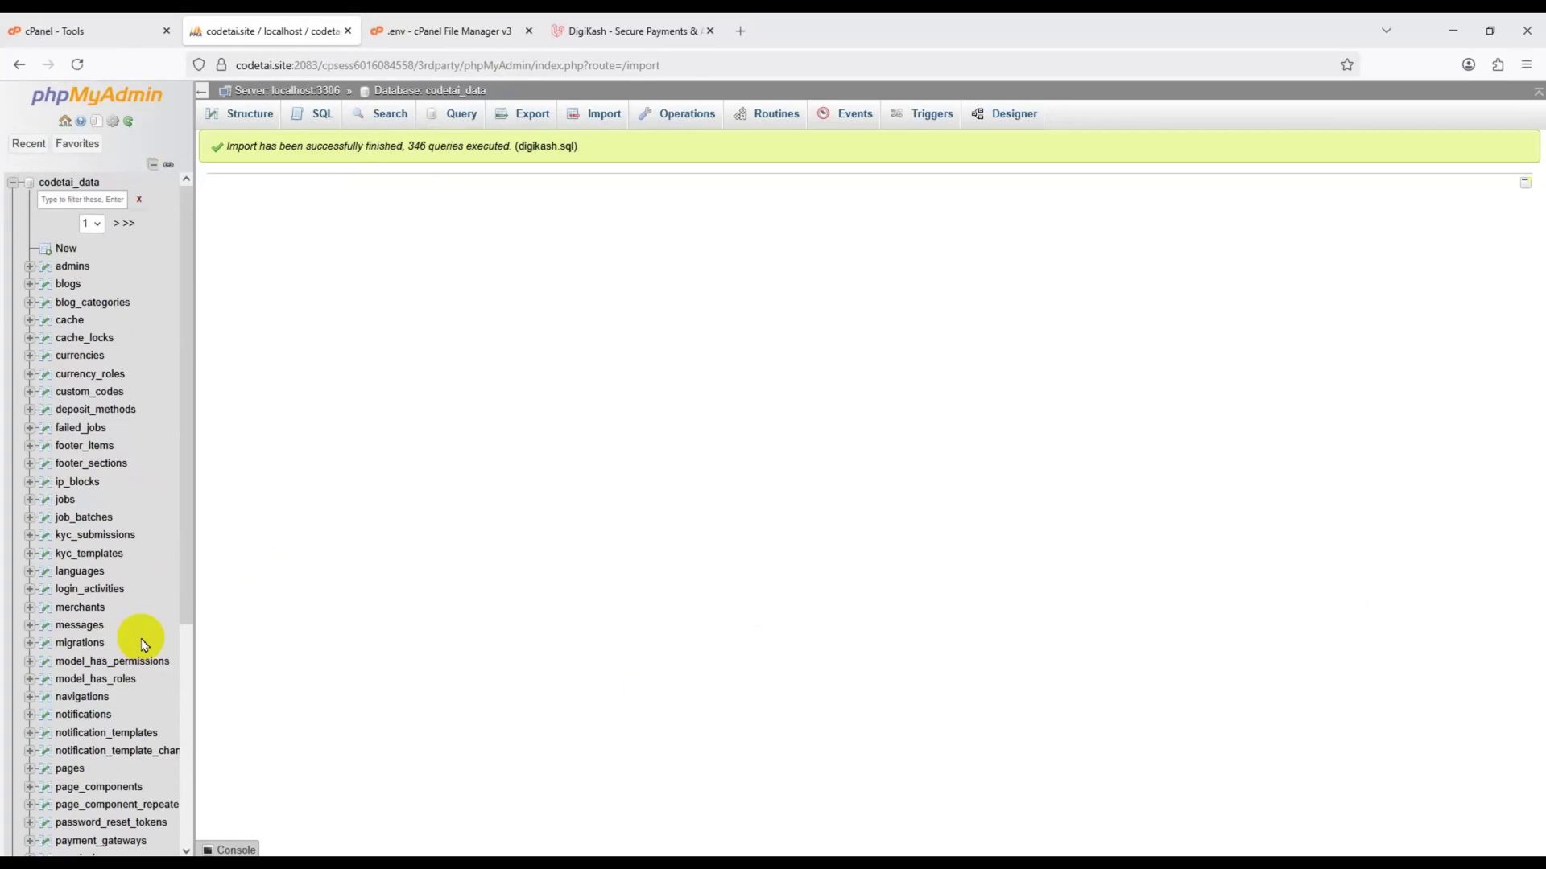
{"action": "left_click", "coordinate": [622, 31]}
{"action": "left_click", "coordinate": [483, 65]}
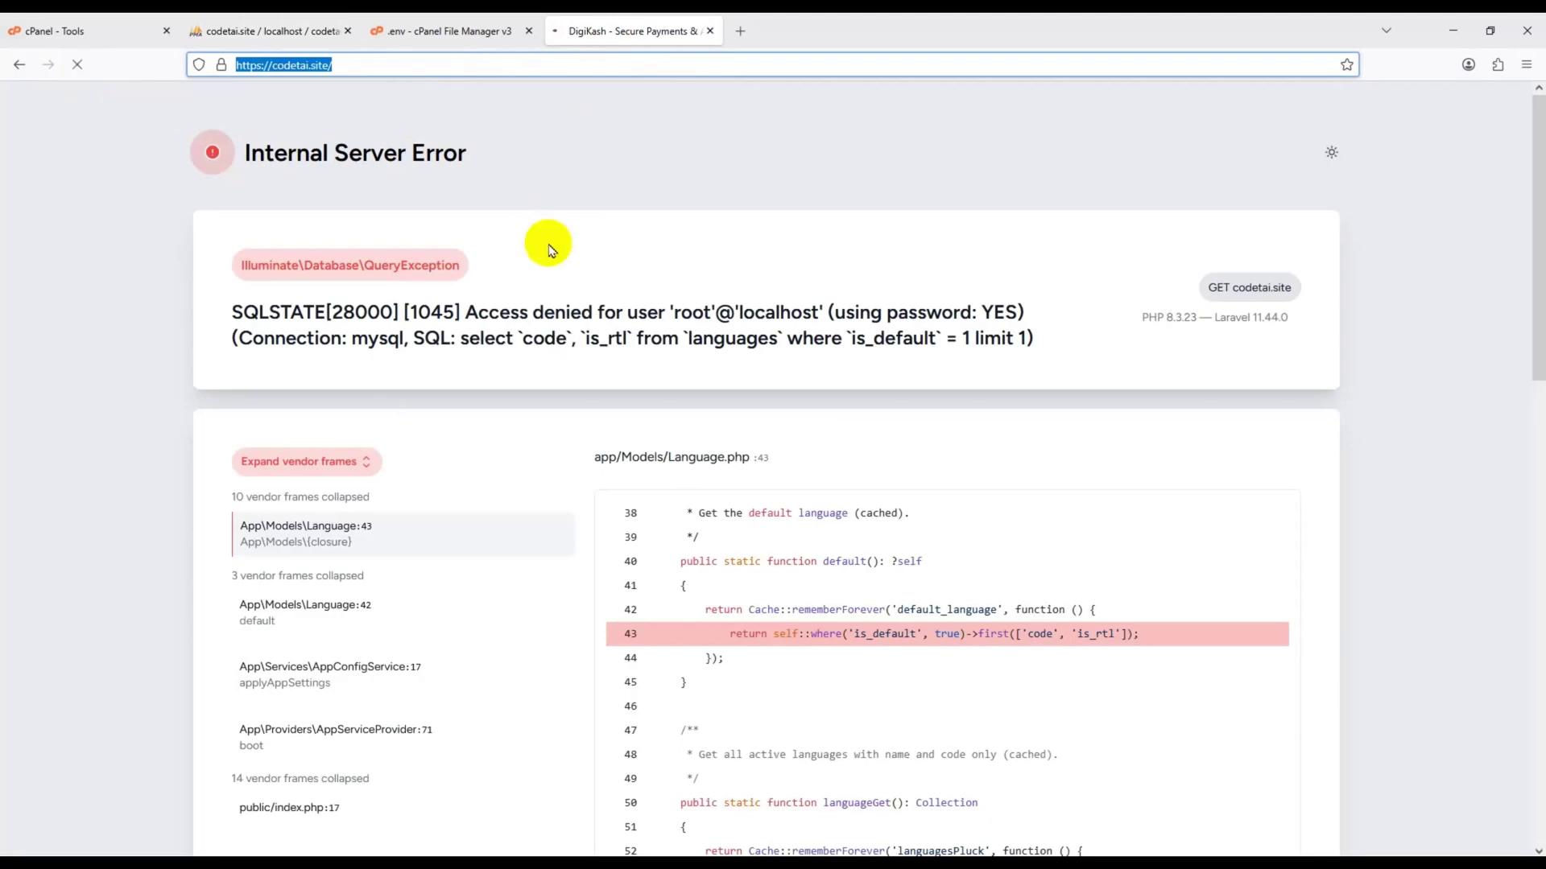
- Reload codetai.site and scroll through the homepage
{"action": "type", "text": "codetai.site"}
{"action": "scroll", "coordinate": [636, 475], "scroll_direction": "down", "scroll_amount": 1}
{"action": "scroll", "coordinate": [636, 475], "scroll_direction": "down", "scroll_amount": 10}
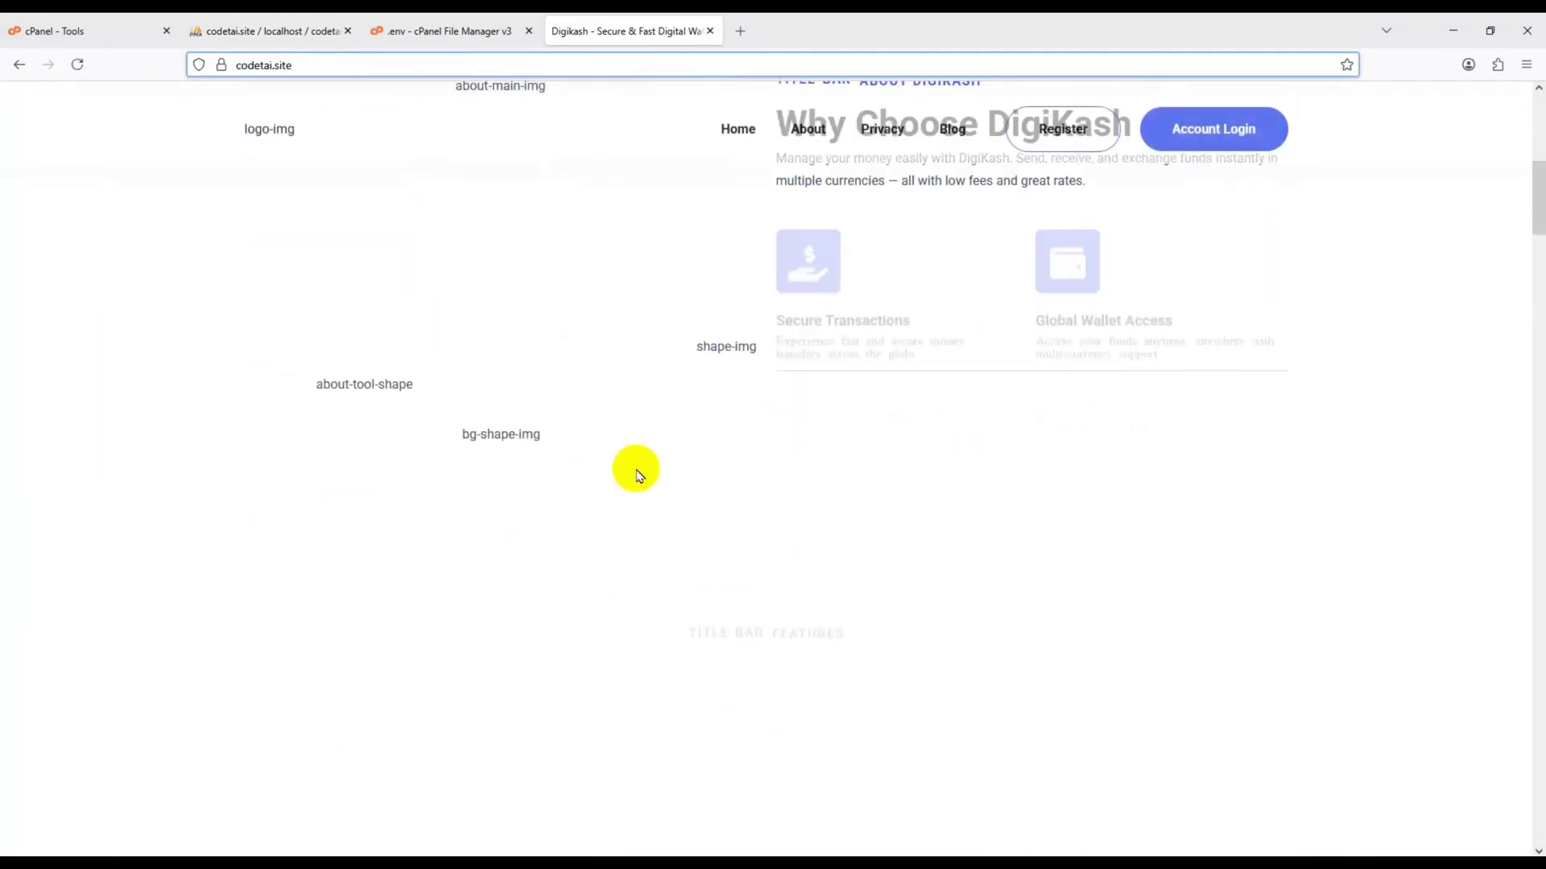
{"action": "scroll", "coordinate": [680, 555], "scroll_direction": "down", "scroll_amount": 15}
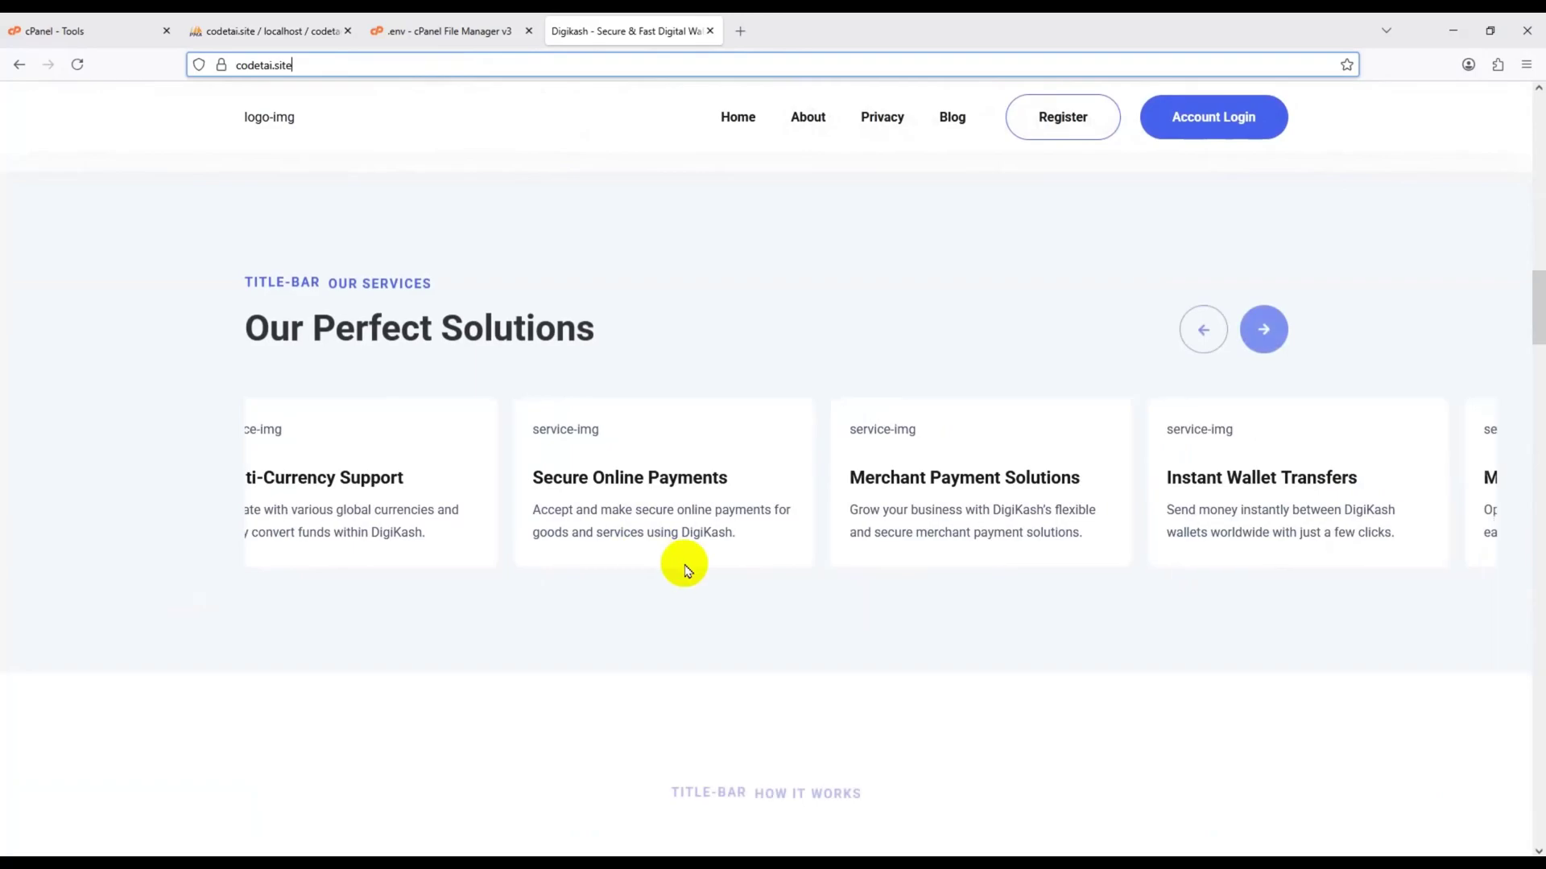
{"action": "scroll", "coordinate": [690, 585], "scroll_direction": "down", "scroll_amount": 15}
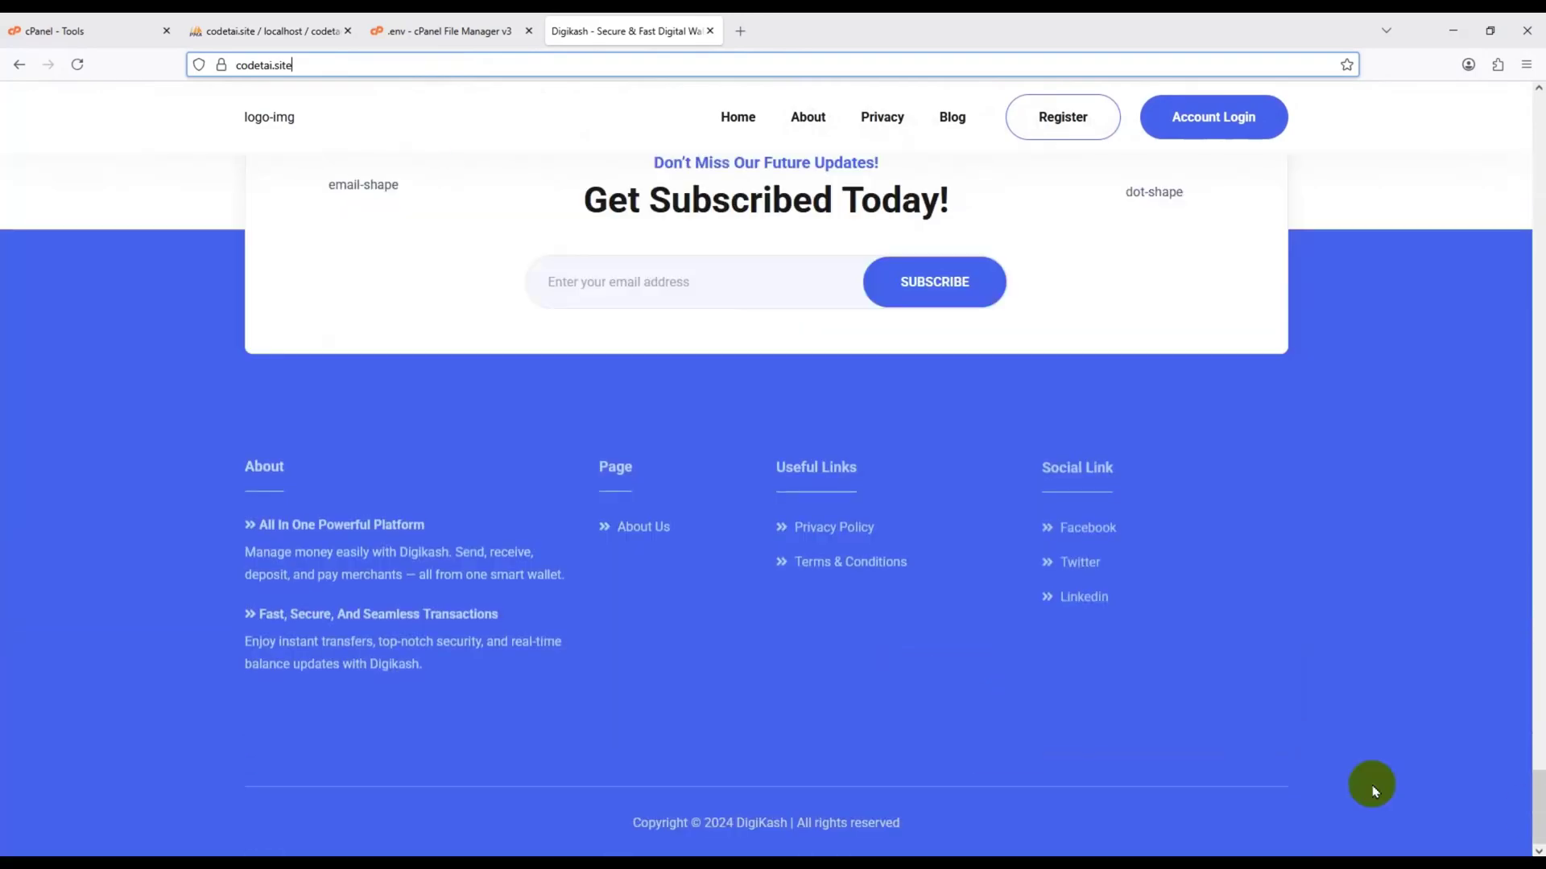
{"action": "left_click_drag", "start_coordinate": [1538, 809], "coordinate": [1538, 90]}
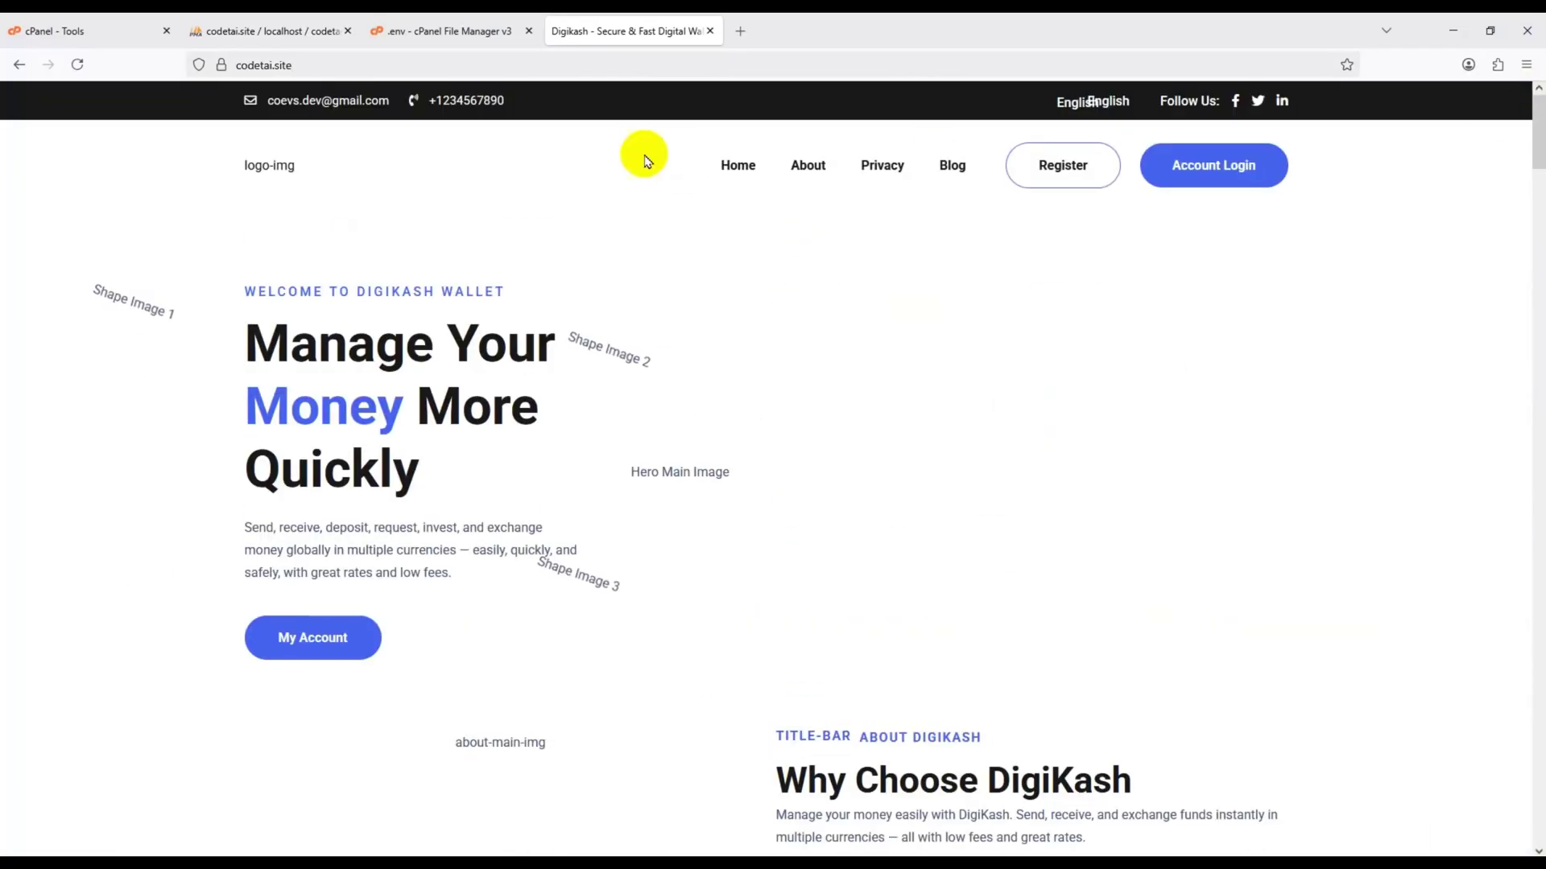
- Go to the site's admin address
{"action": "left_click", "coordinate": [650, 70]}
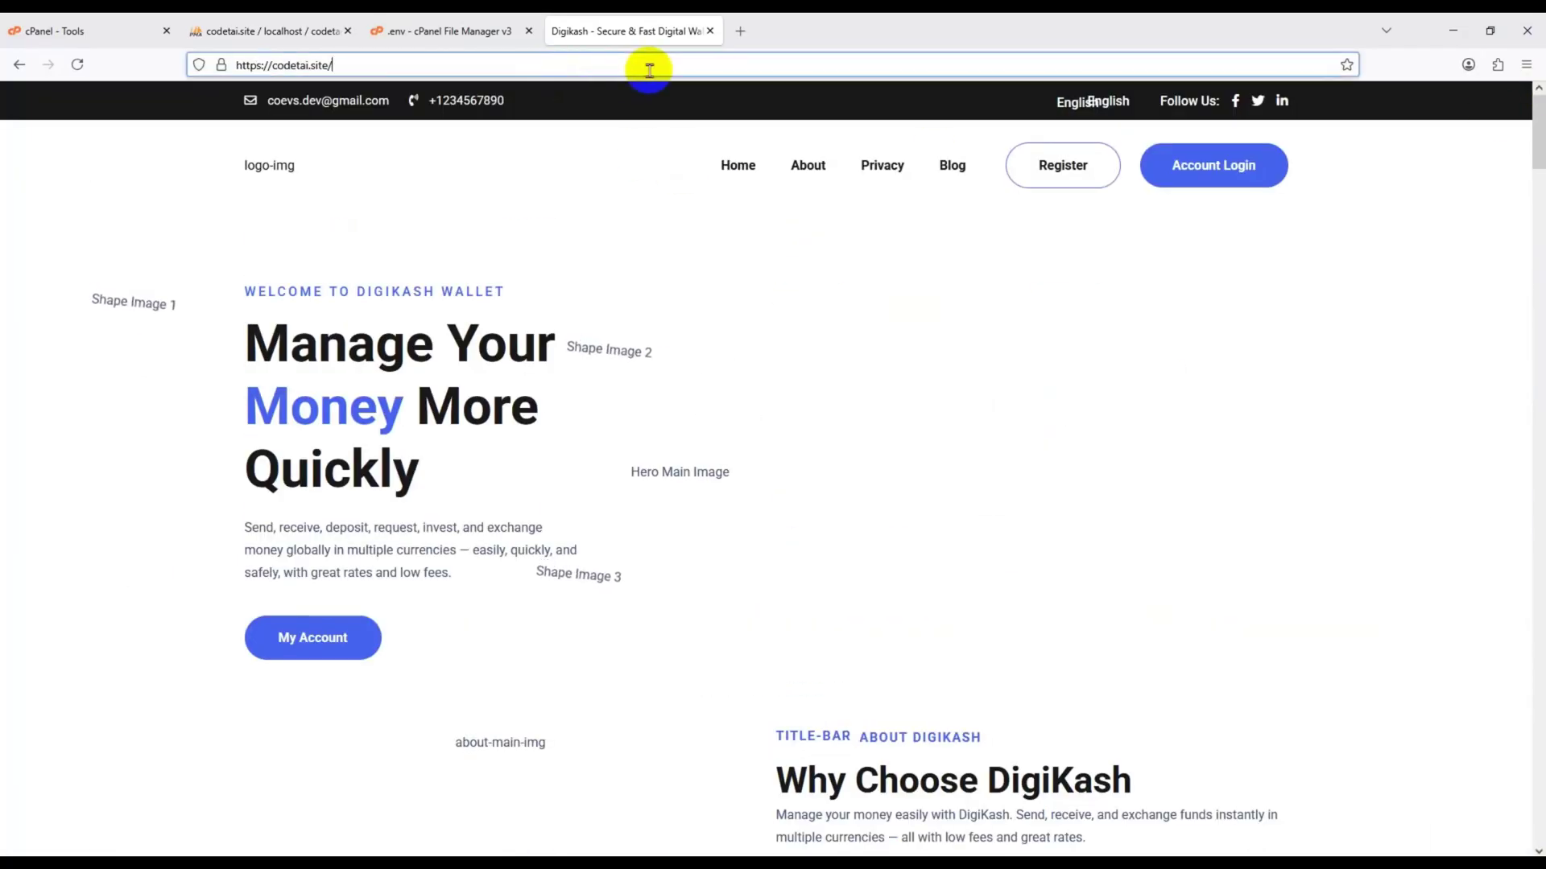
{"action": "type", "text": "/admin"}
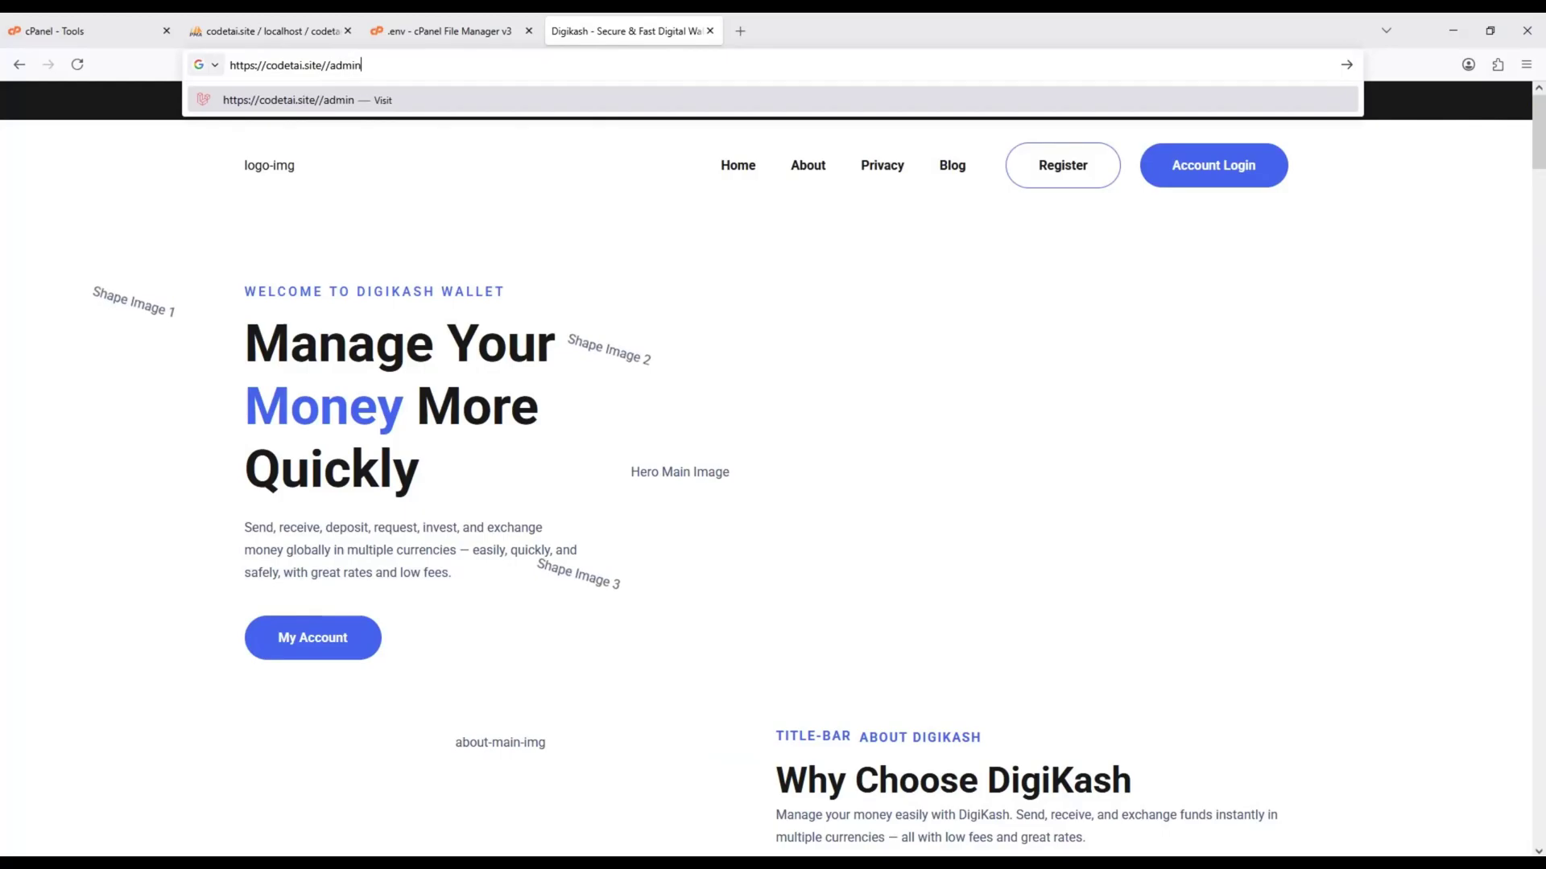
{"action": "key", "text": "Return"}
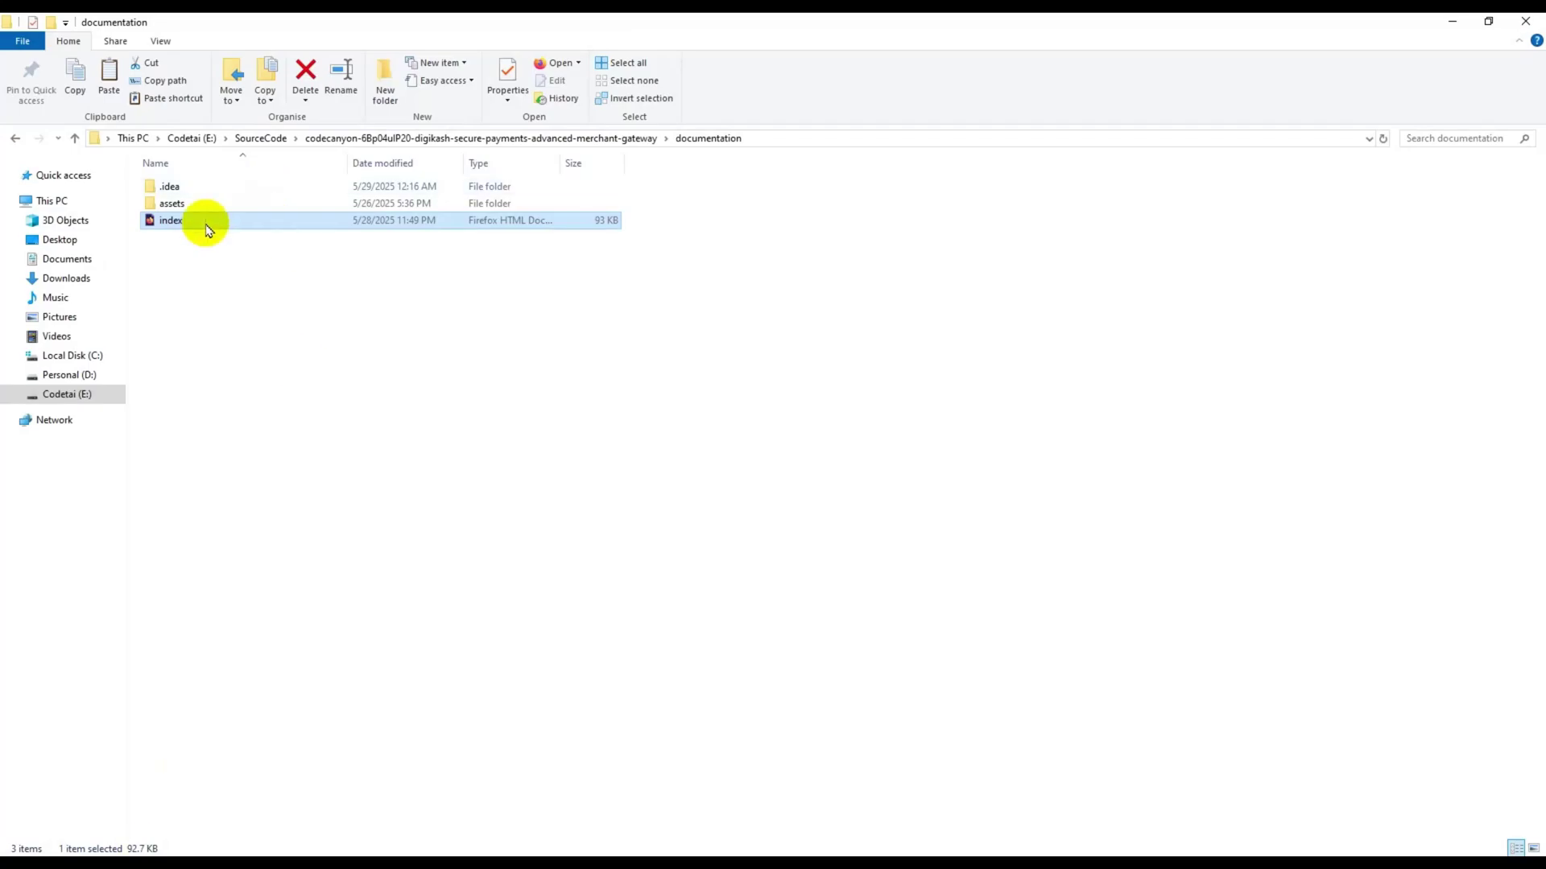
- Open documentation/index.html and scroll toward the Installation guide
{"action": "left_click", "coordinate": [74, 139]}
{"action": "double_click", "coordinate": [190, 203]}
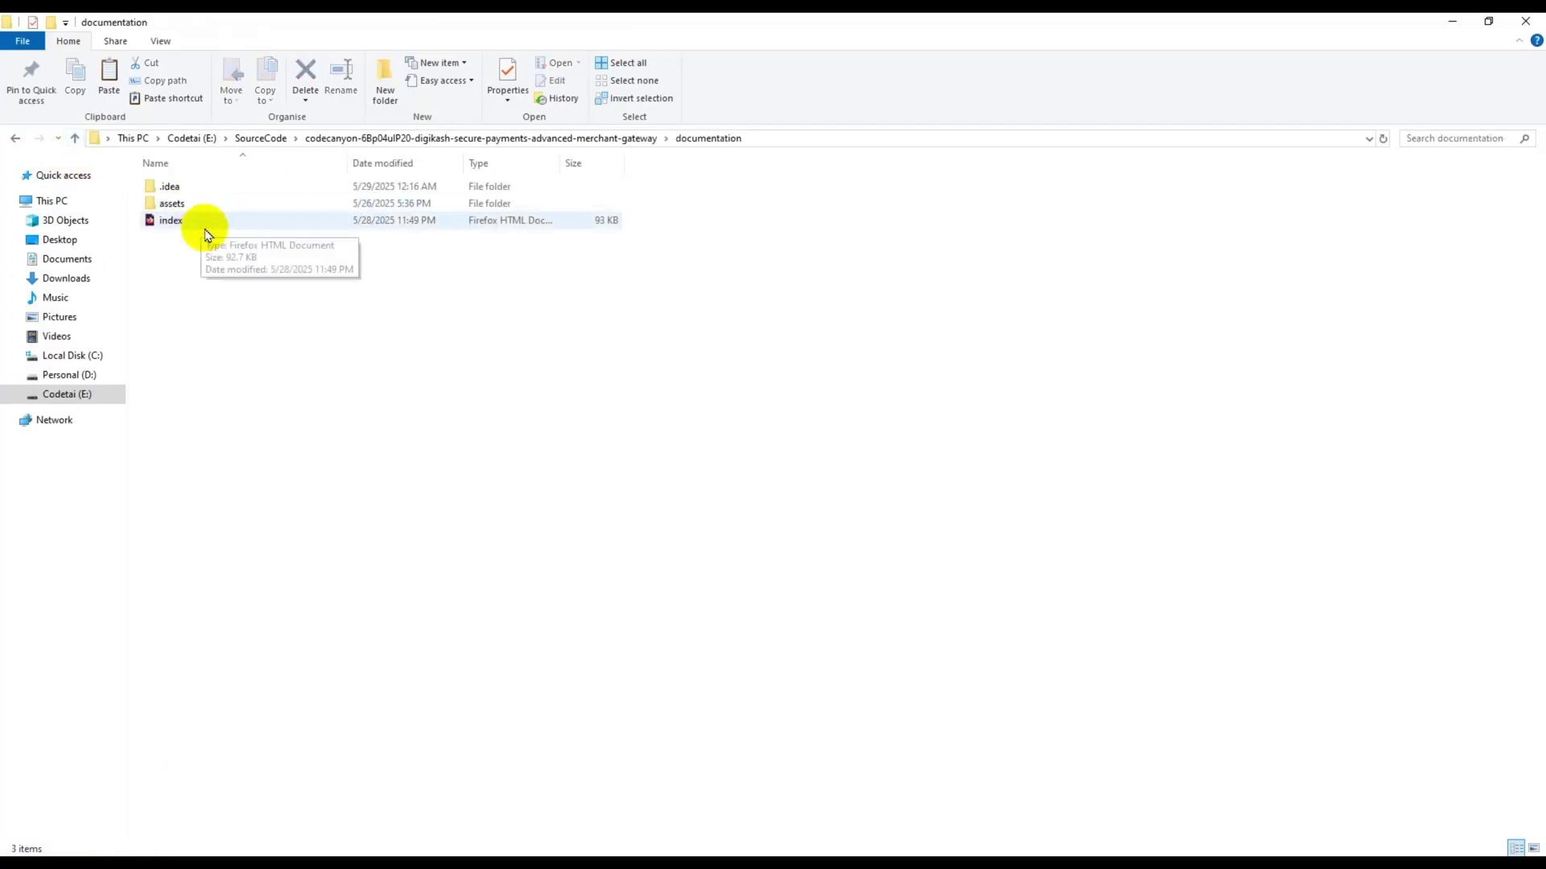
{"action": "double_click", "coordinate": [193, 230]}
{"action": "scroll", "coordinate": [663, 545], "scroll_direction": "down", "scroll_amount": 15}
{"action": "scroll", "coordinate": [688, 600], "scroll_direction": "down", "scroll_amount": 20}
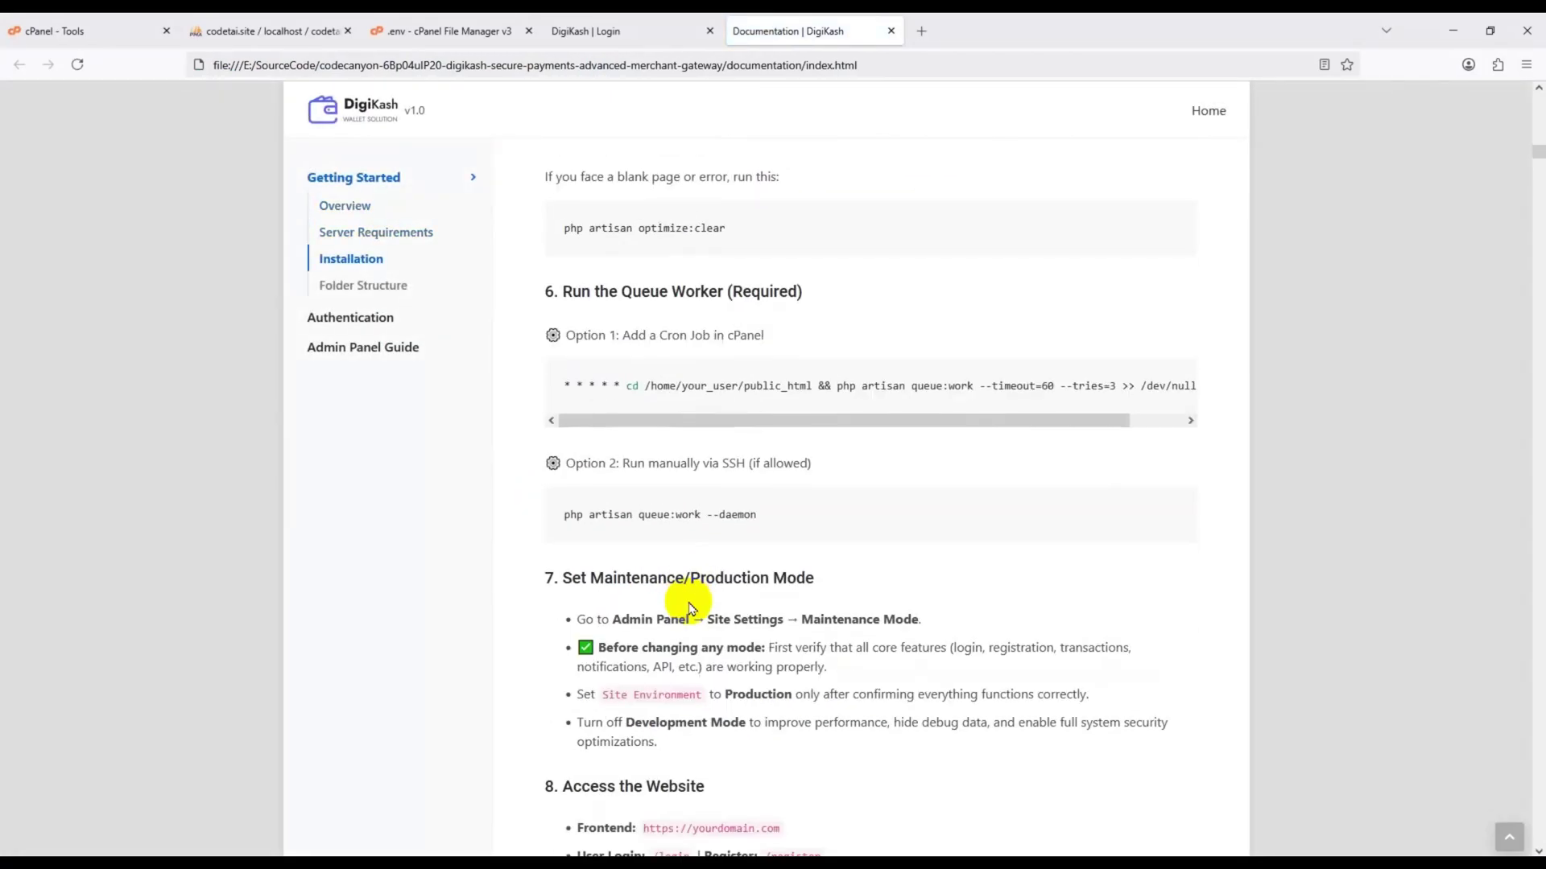
- Copy the default admin email from the docs' Admin Auth section into the login email field
{"action": "scroll", "coordinate": [688, 608], "scroll_direction": "down", "scroll_amount": 15}
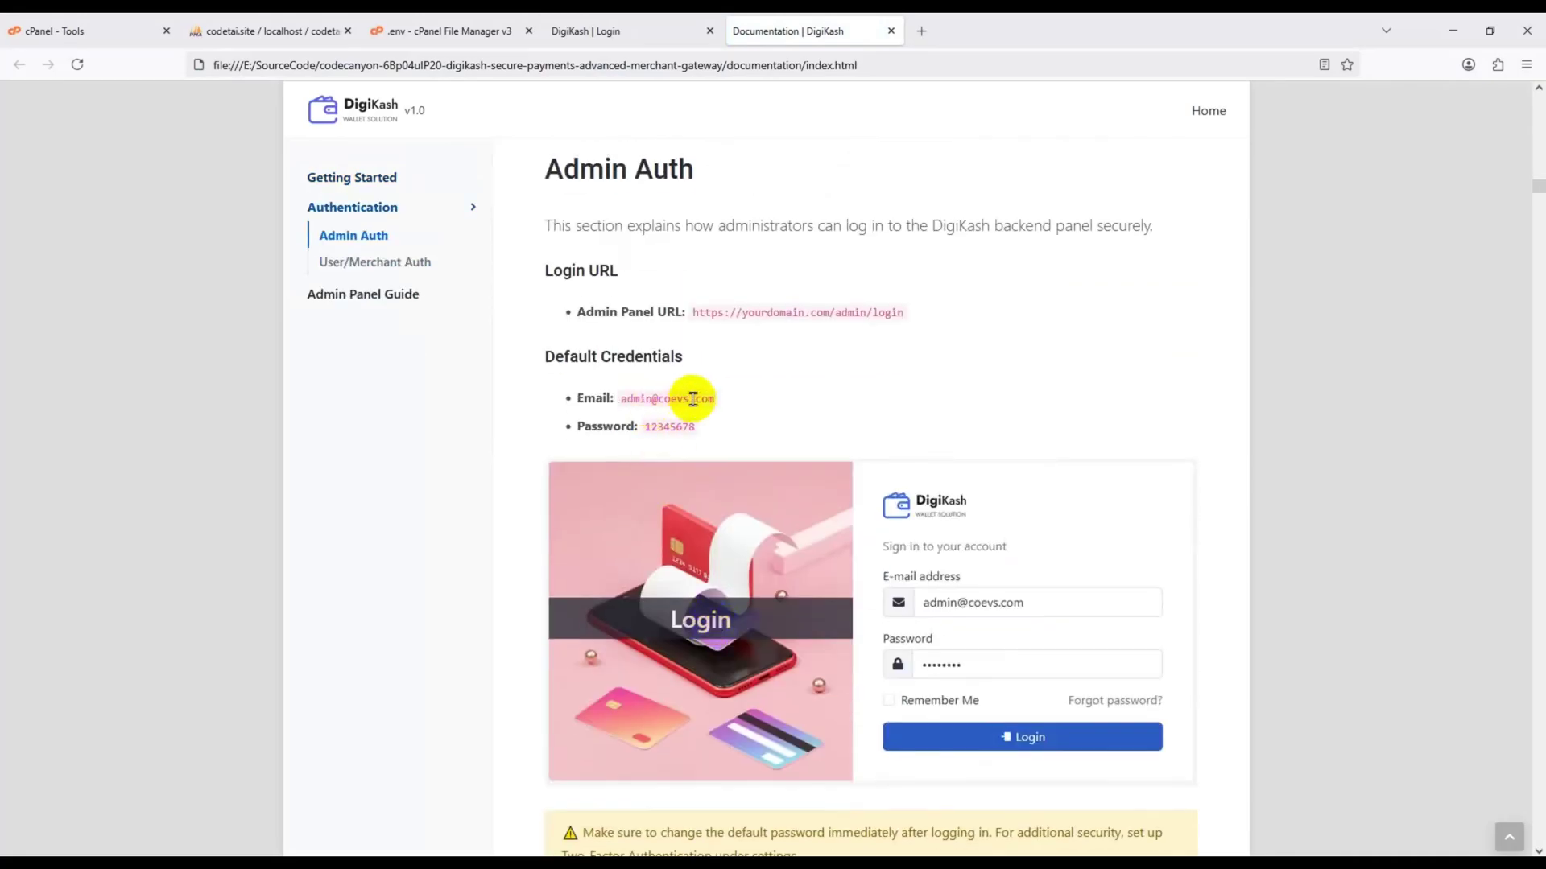
{"action": "left_click_drag", "start_coordinate": [733, 402], "coordinate": [605, 400]}
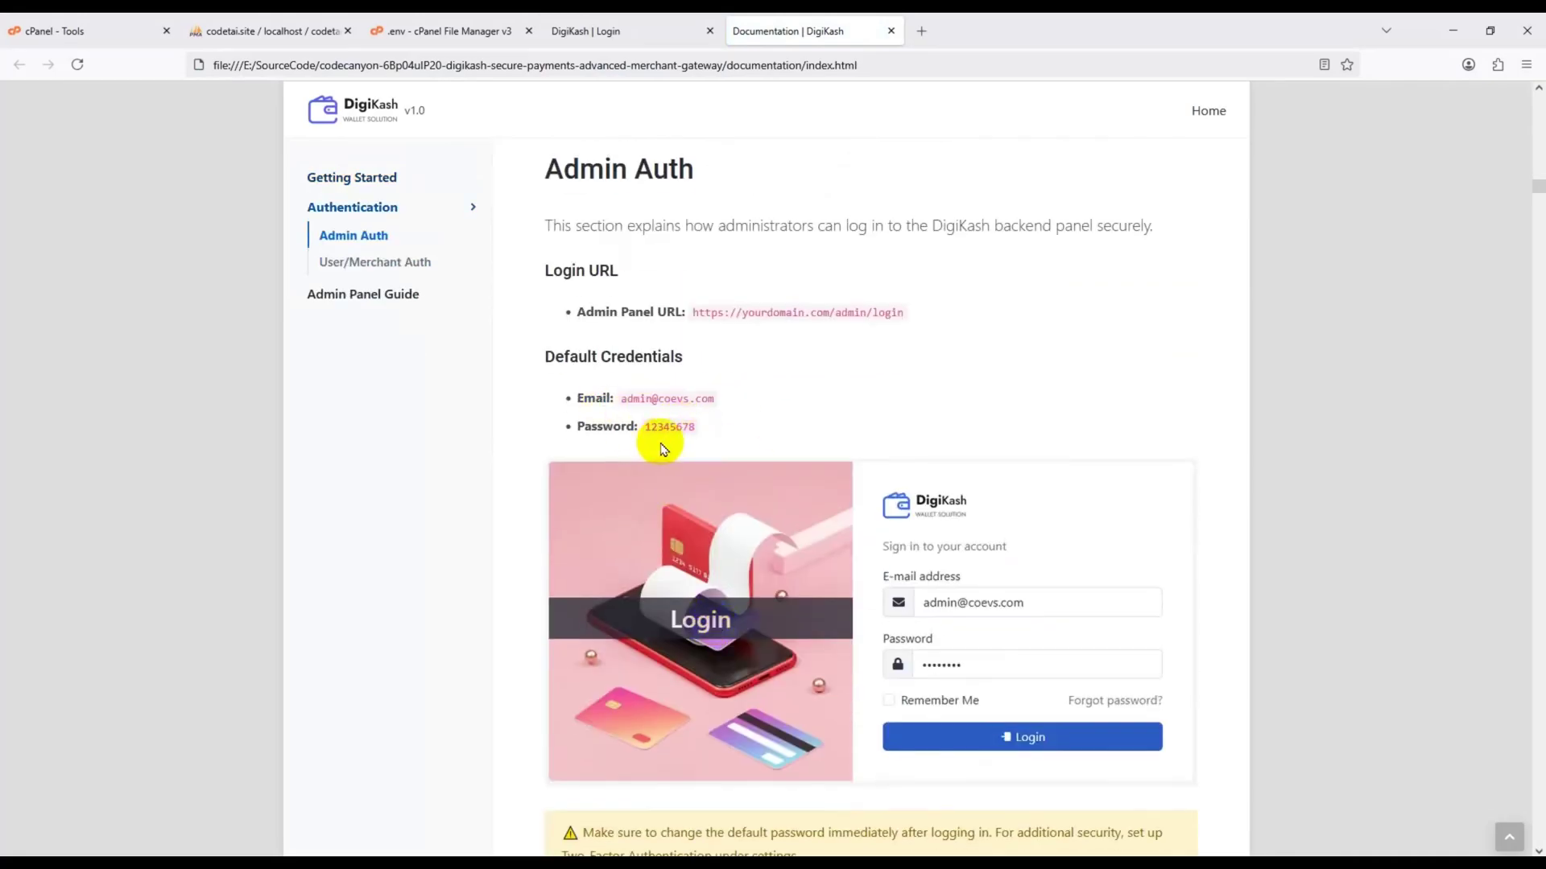
{"action": "left_click_drag", "start_coordinate": [735, 403], "coordinate": [621, 402]}
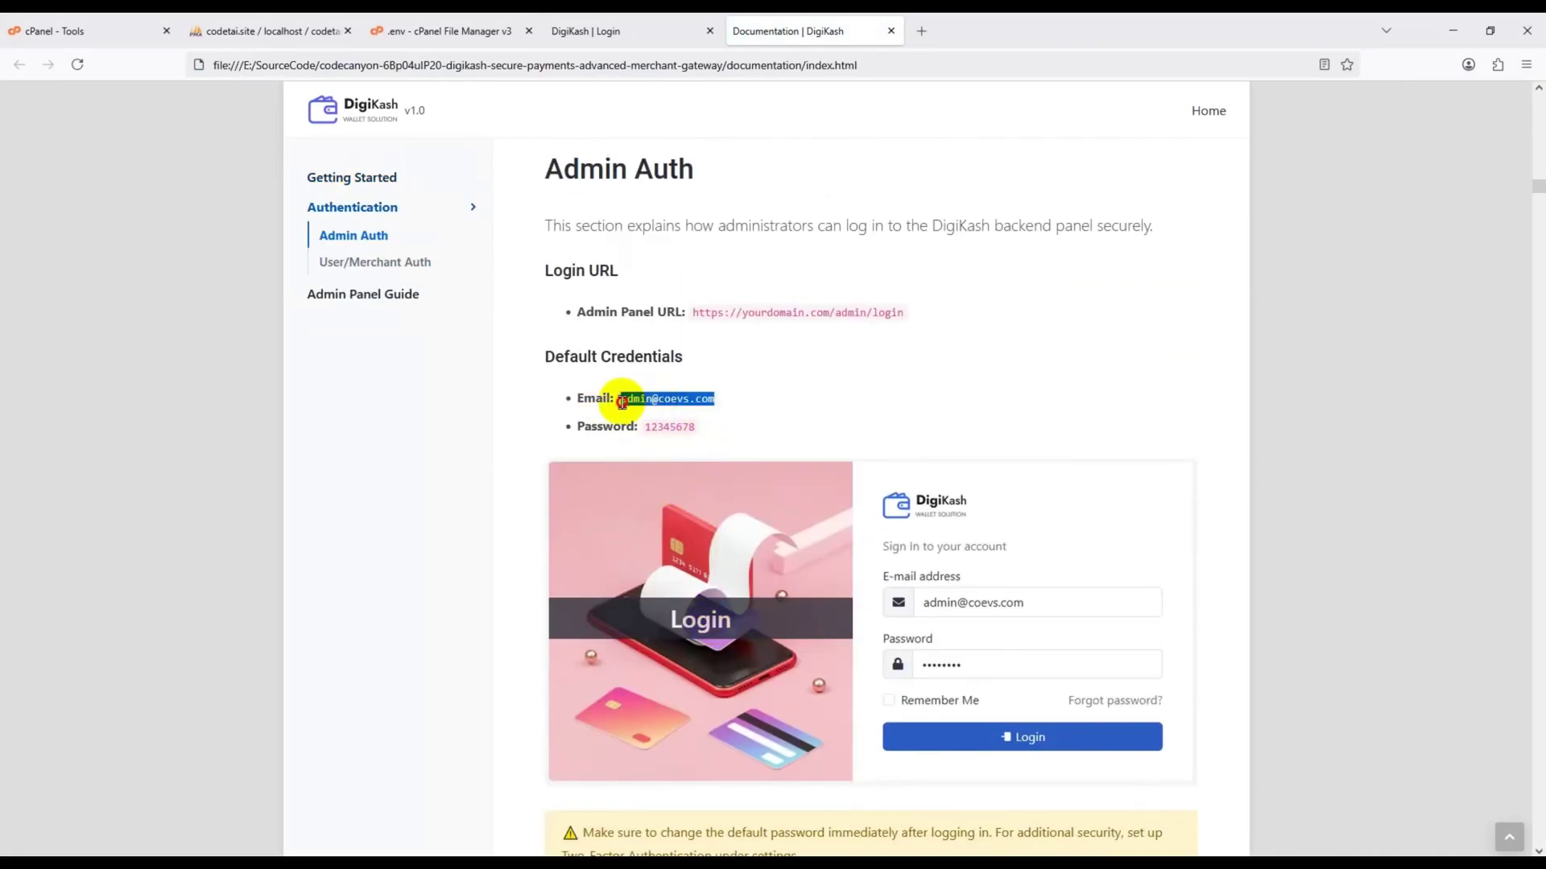
{"action": "right_click", "coordinate": [638, 394]}
{"action": "left_click", "coordinate": [675, 407]}
{"action": "left_click", "coordinate": [642, 20]}
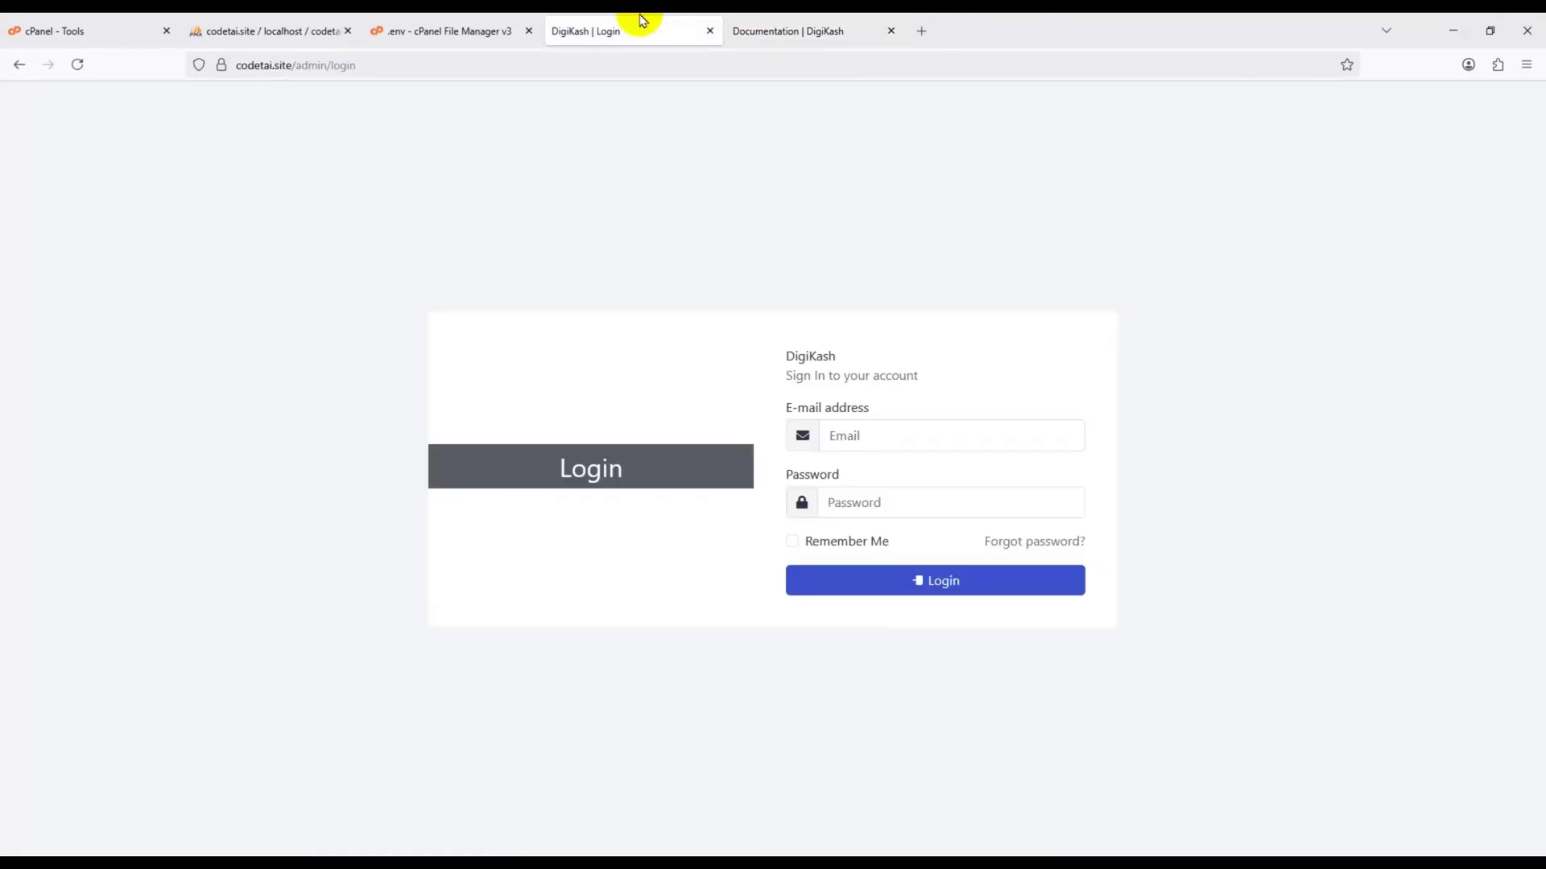
{"action": "right_click", "coordinate": [870, 438]}
{"action": "left_click", "coordinate": [890, 587]}
- Copy the default admin password into the password field and submit the login
{"action": "left_click", "coordinate": [793, 30]}
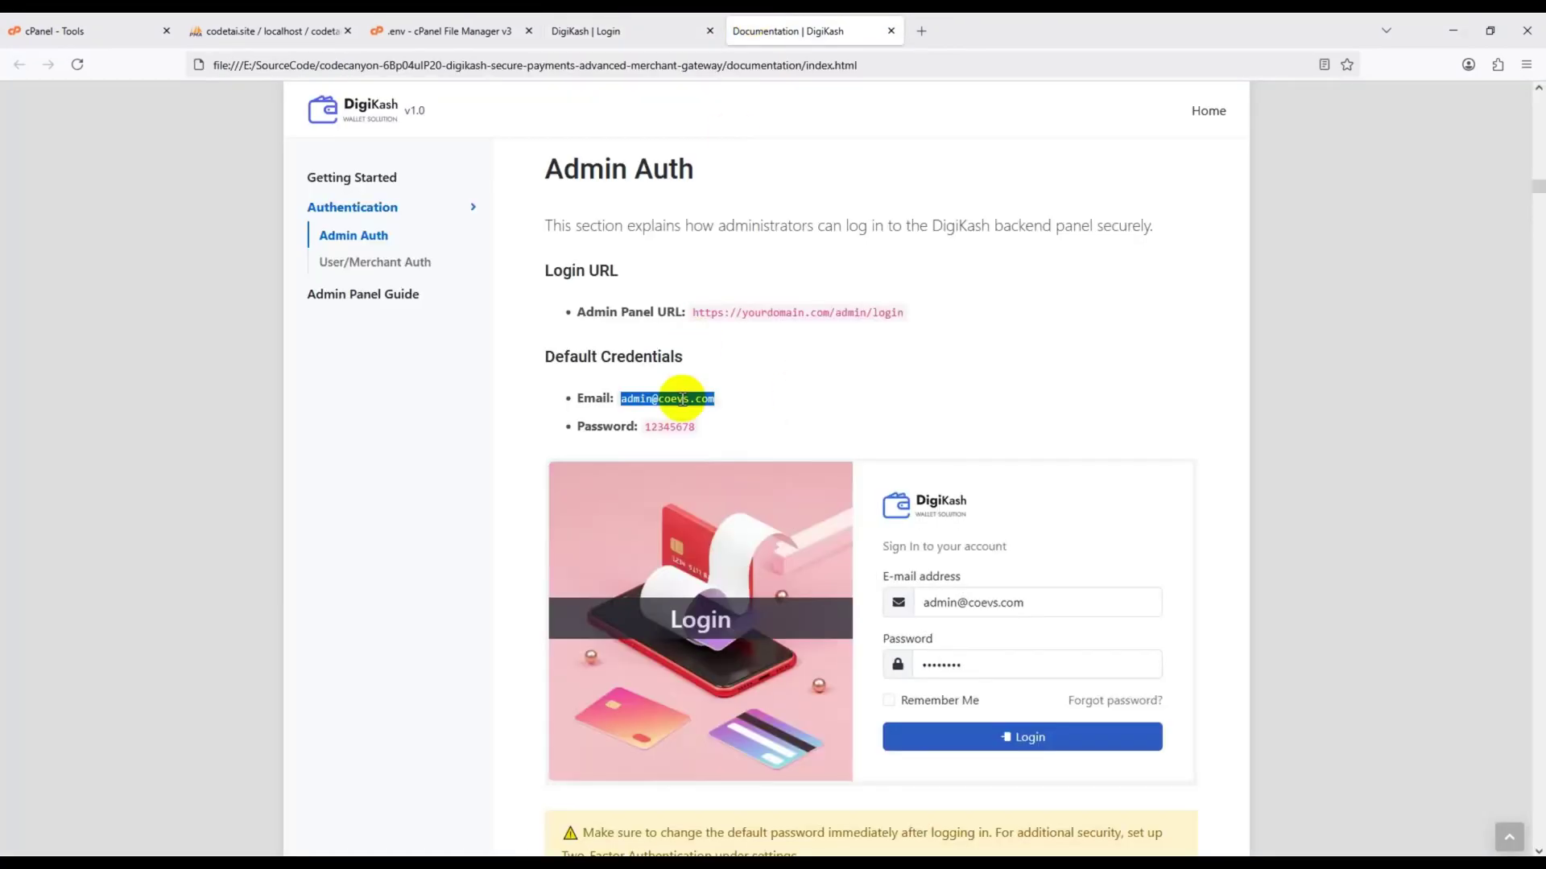
{"action": "right_click", "coordinate": [638, 425]}
{"action": "left_click", "coordinate": [694, 429]}
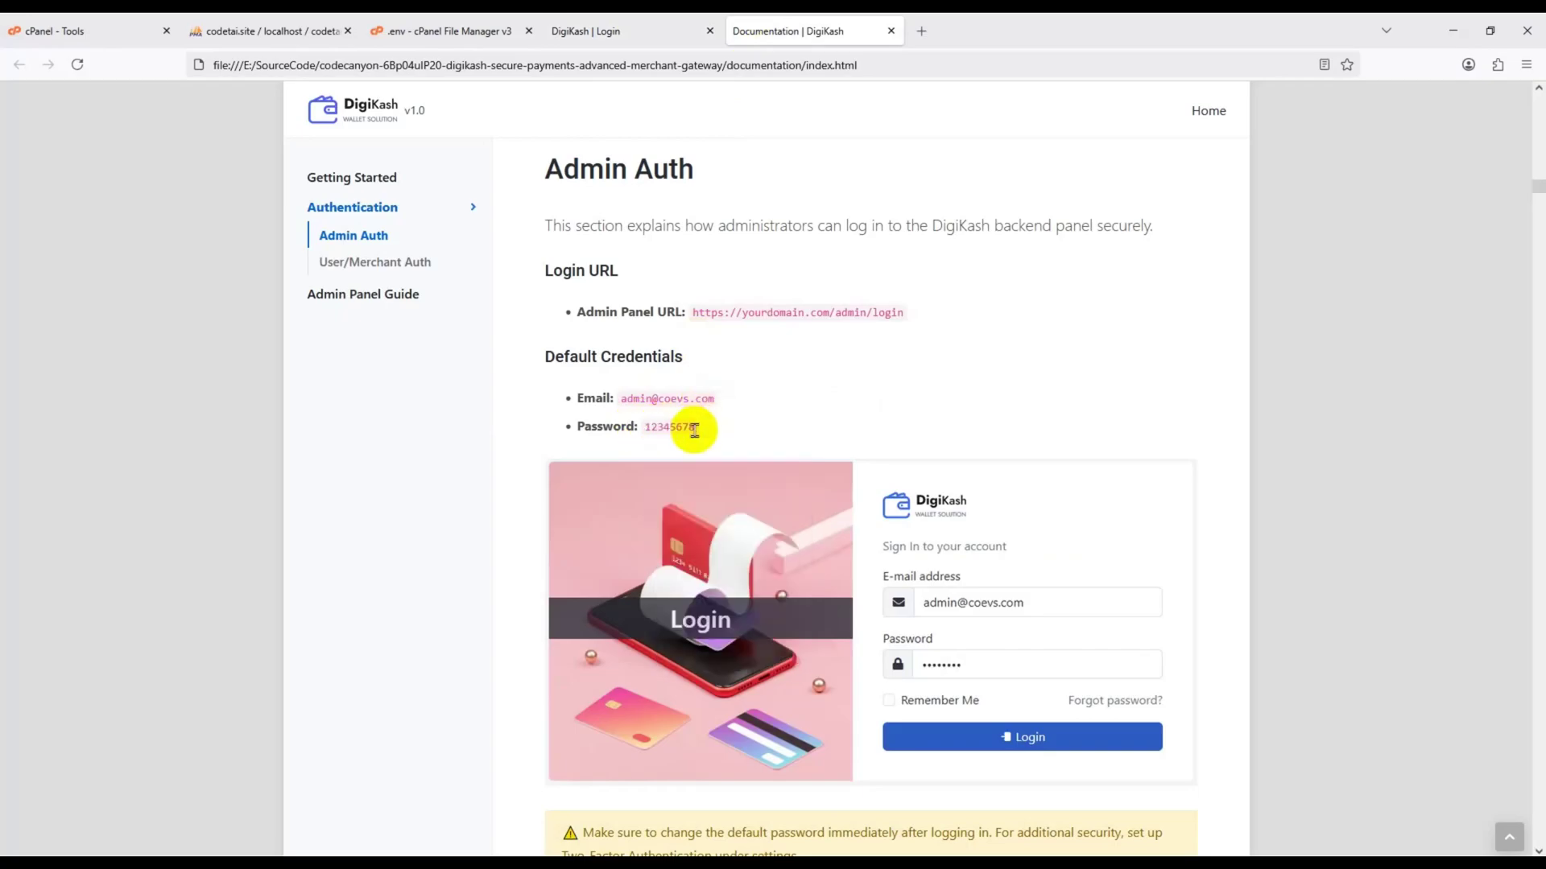
{"action": "right_click", "coordinate": [650, 428]}
{"action": "left_click", "coordinate": [684, 441]}
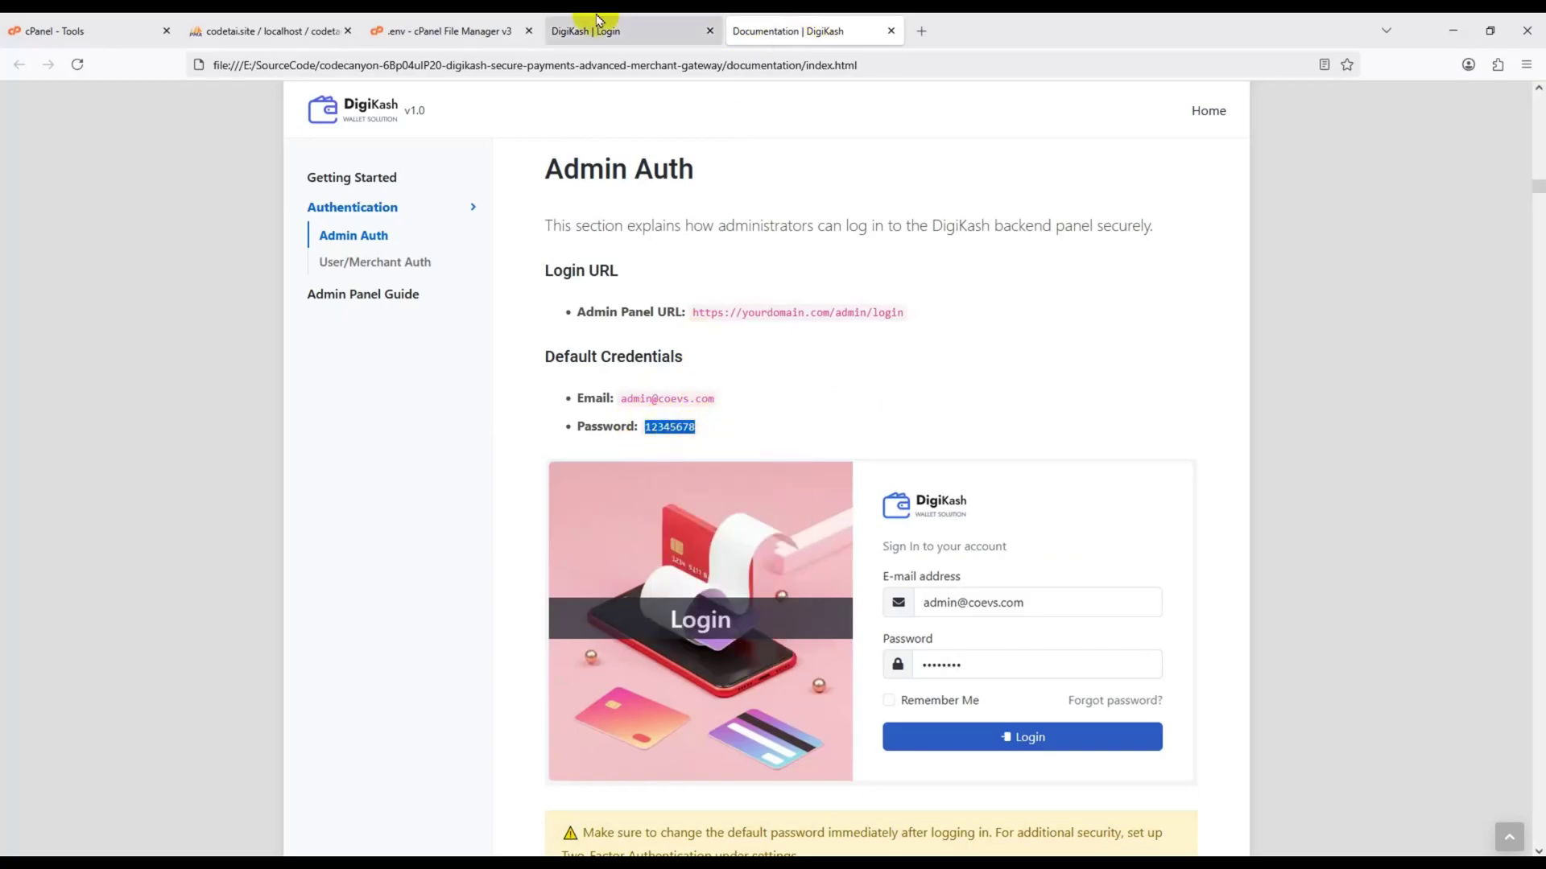
{"action": "left_click", "coordinate": [594, 30]}
{"action": "right_click", "coordinate": [863, 506]}
{"action": "left_click", "coordinate": [918, 654]}
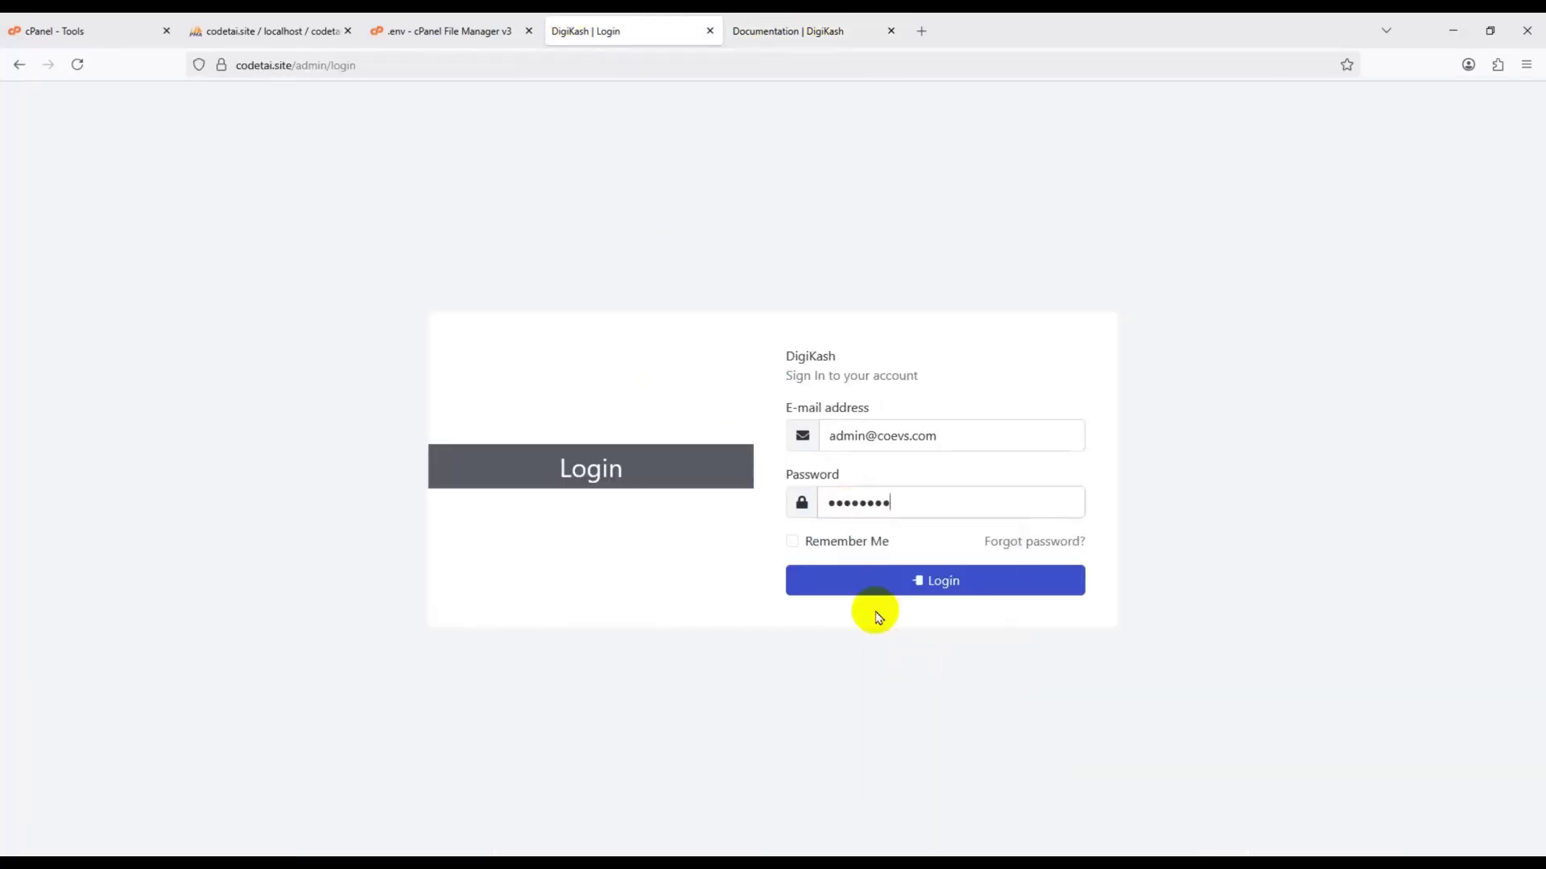
{"action": "left_click", "coordinate": [864, 584]}
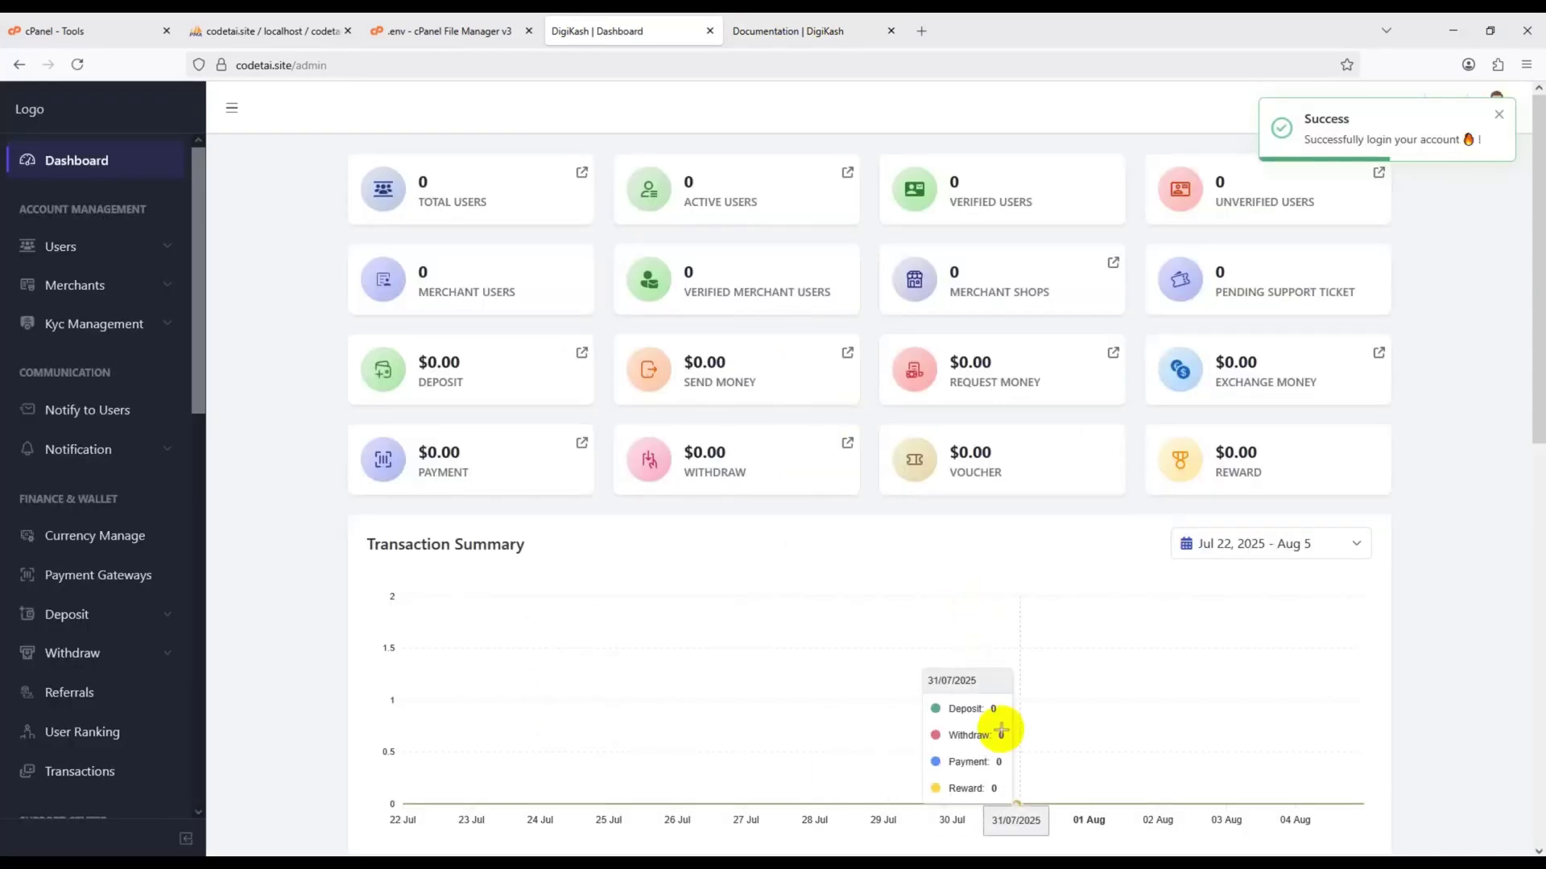
- Expand the Users, Merchants, Kyc Management, Notification and Deposit menu sections
{"action": "left_click", "coordinate": [133, 250]}
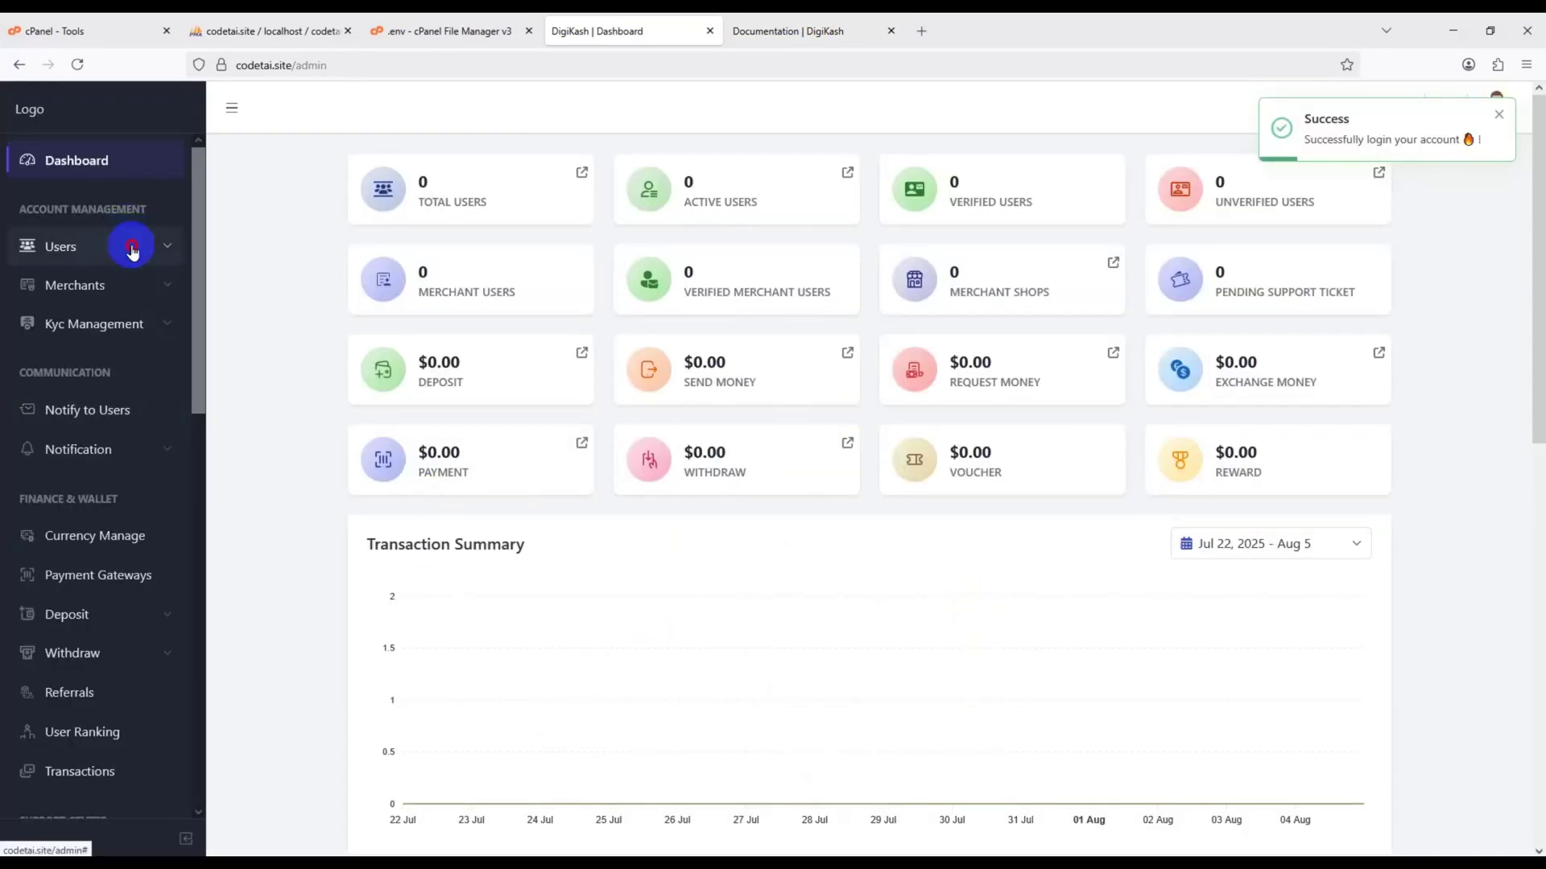
{"action": "scroll", "coordinate": [145, 378], "scroll_direction": "down", "scroll_amount": 3}
{"action": "scroll", "coordinate": [112, 322], "scroll_direction": "up", "scroll_amount": 3}
{"action": "left_click", "coordinate": [134, 471]}
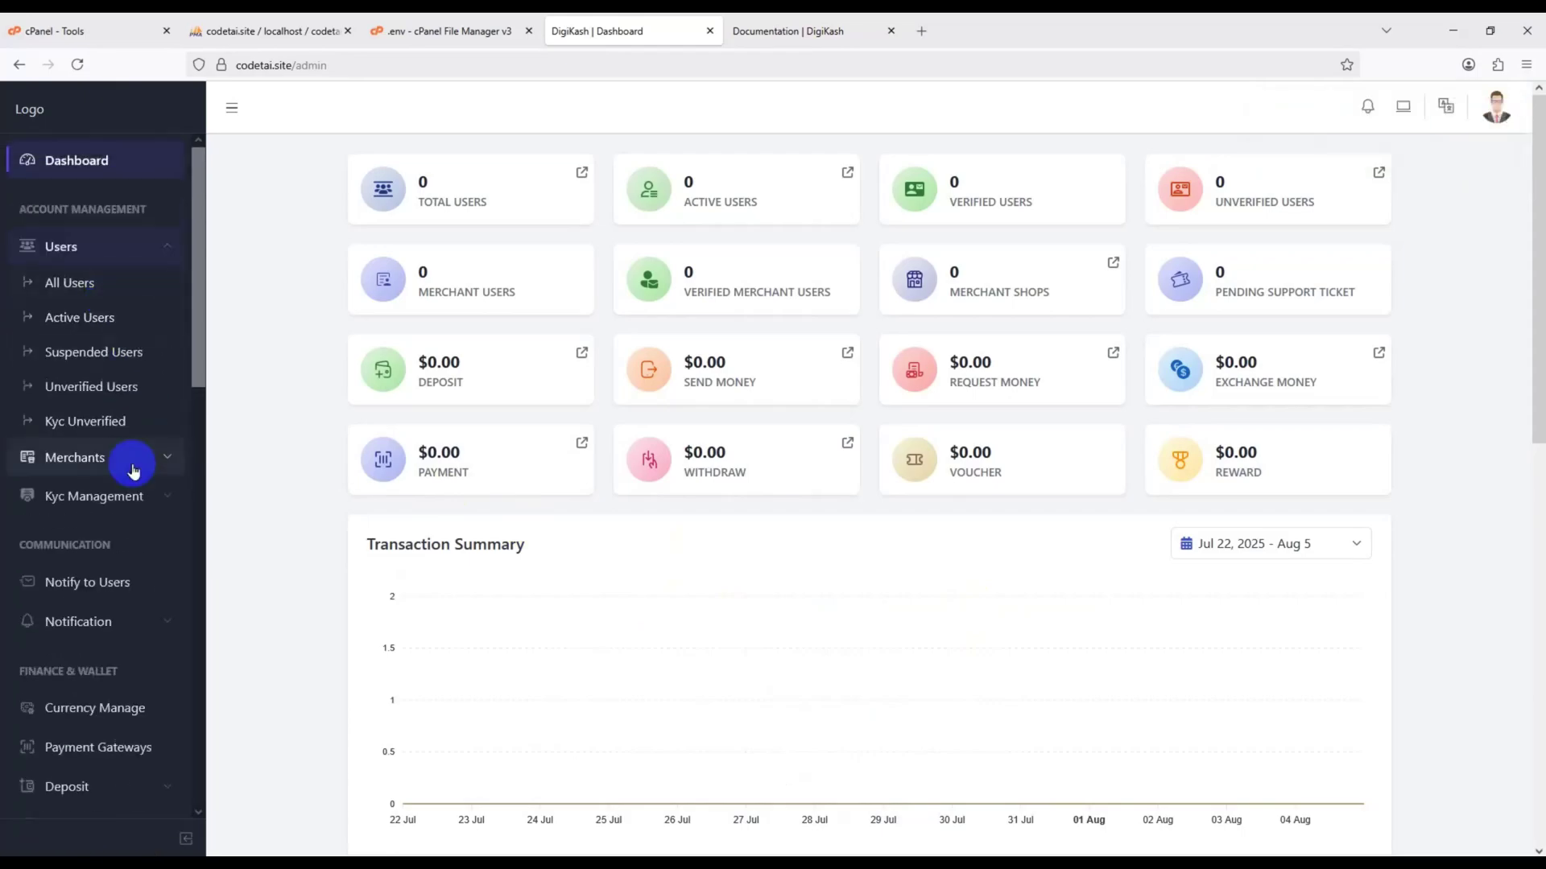
{"action": "left_click", "coordinate": [138, 471]}
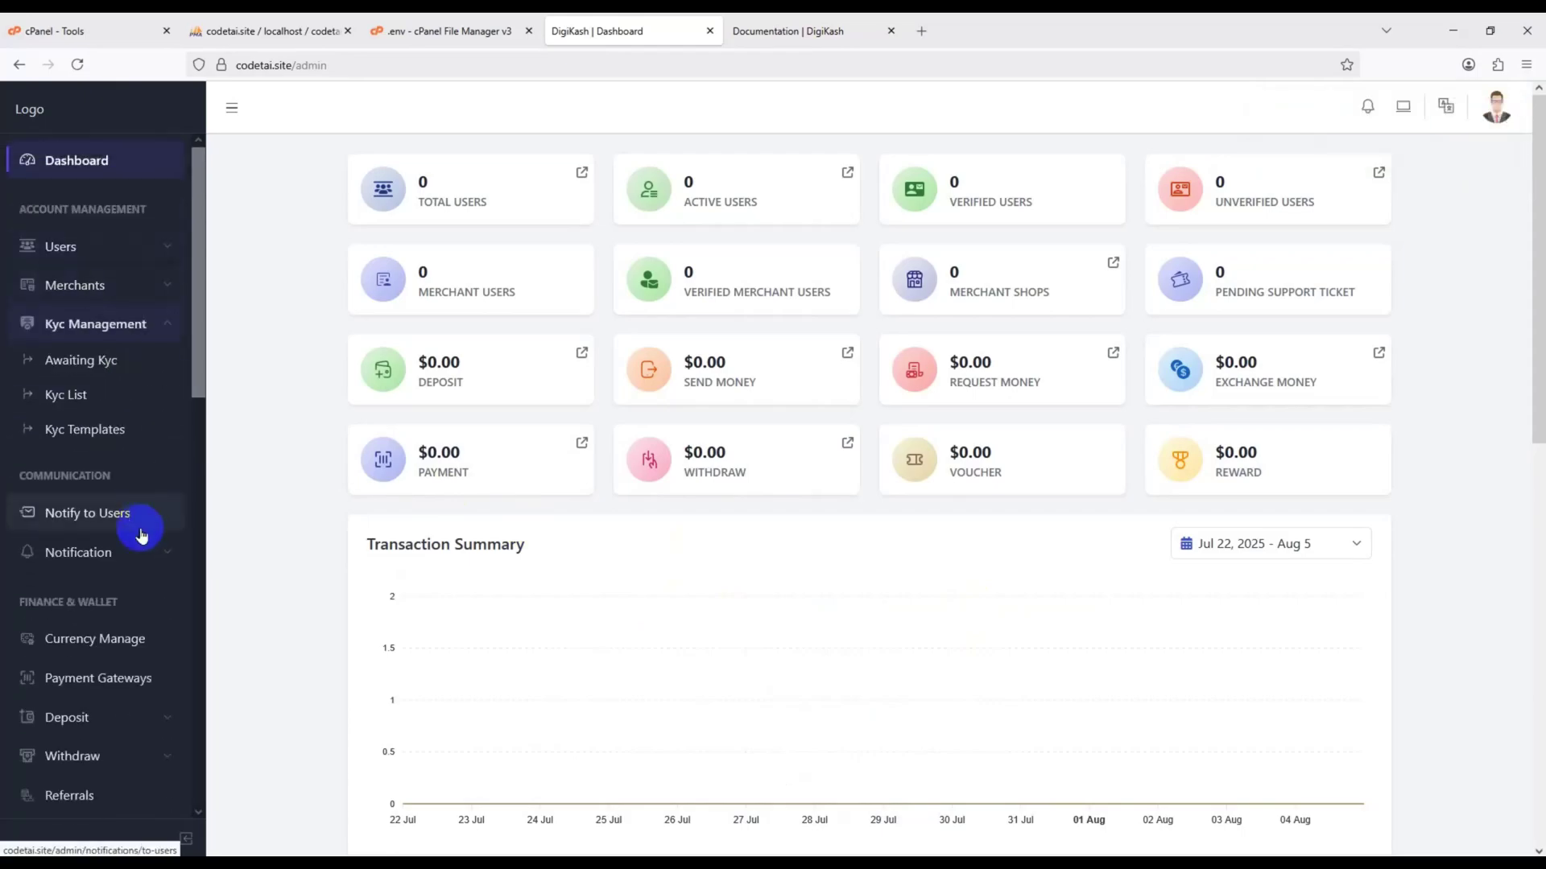
{"action": "left_click", "coordinate": [141, 549]}
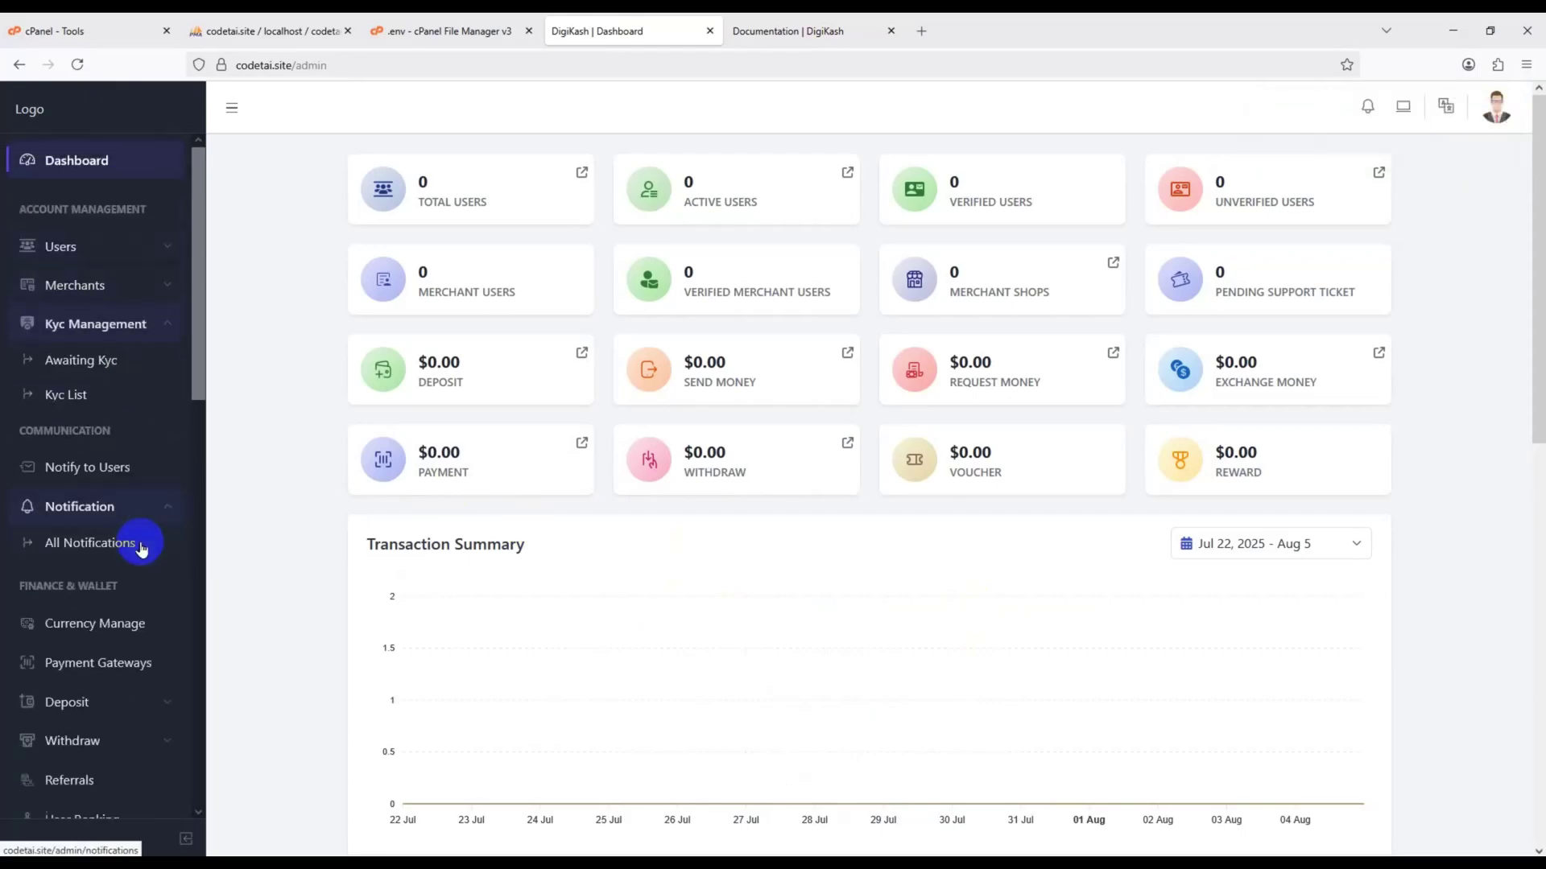
{"action": "left_click", "coordinate": [147, 684]}
- Expand the Withdraw, Settings, Pages and Blog sections, then scroll back up
{"action": "scroll", "coordinate": [129, 644], "scroll_direction": "down", "scroll_amount": 3}
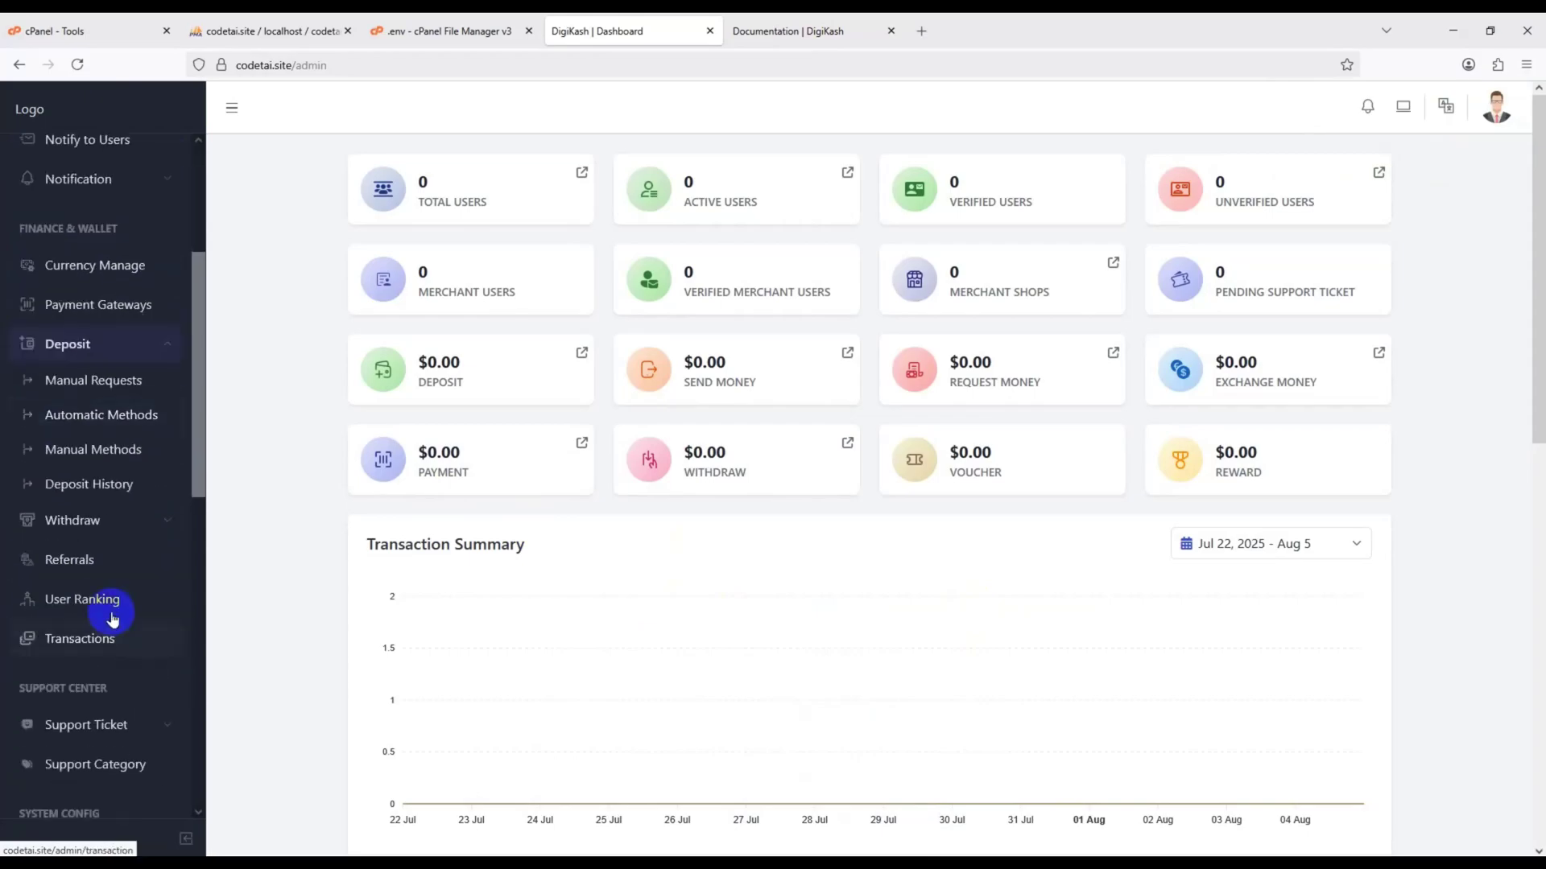
{"action": "left_click", "coordinate": [114, 517]}
{"action": "scroll", "coordinate": [114, 644], "scroll_direction": "down", "scroll_amount": 5}
{"action": "left_click", "coordinate": [114, 348]}
{"action": "scroll", "coordinate": [134, 668], "scroll_direction": "down", "scroll_amount": 4}
{"action": "left_click", "coordinate": [128, 519]}
{"action": "left_click", "coordinate": [128, 513]}
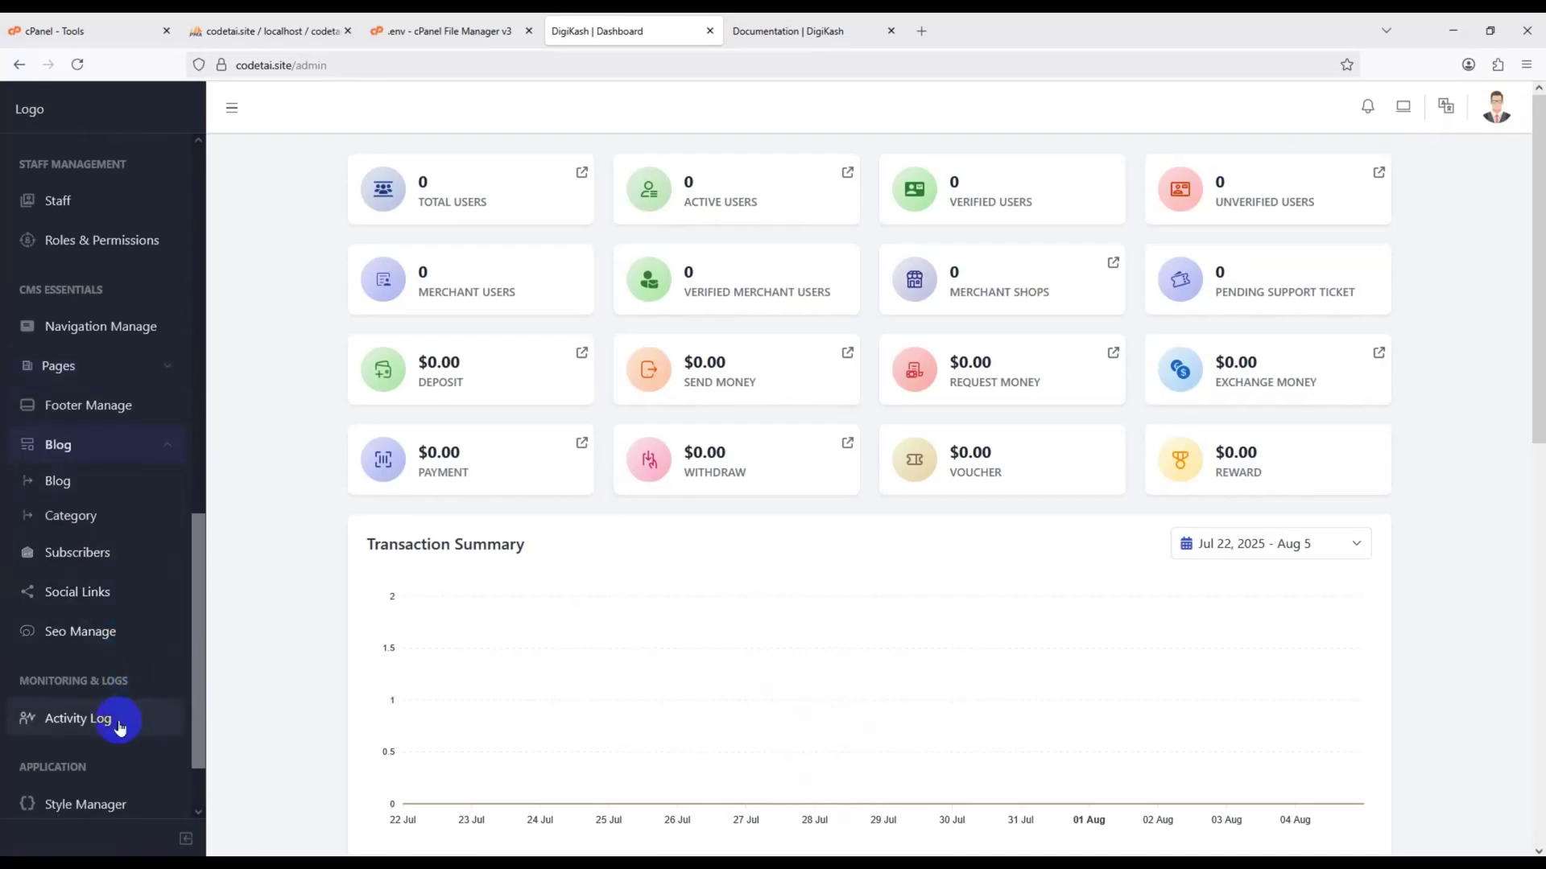
{"action": "scroll", "coordinate": [119, 733], "scroll_direction": "down", "scroll_amount": 2}
{"action": "scroll", "coordinate": [112, 708], "scroll_direction": "up", "scroll_amount": 10}
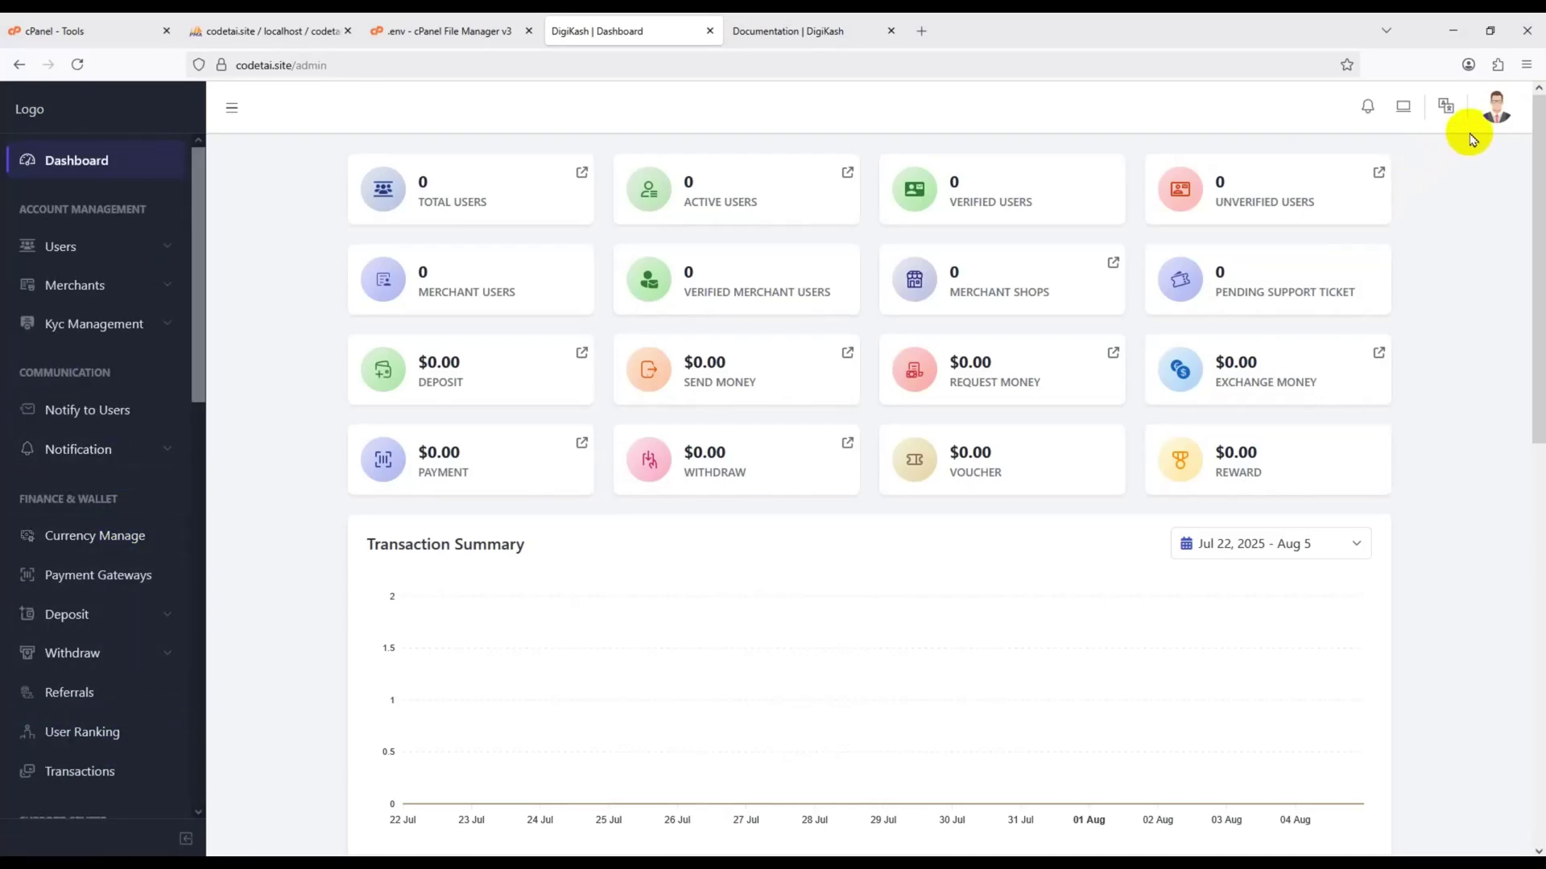
- Open Profile Settings from the avatar menu and show the Password Change form
{"action": "left_click", "coordinate": [1498, 118]}
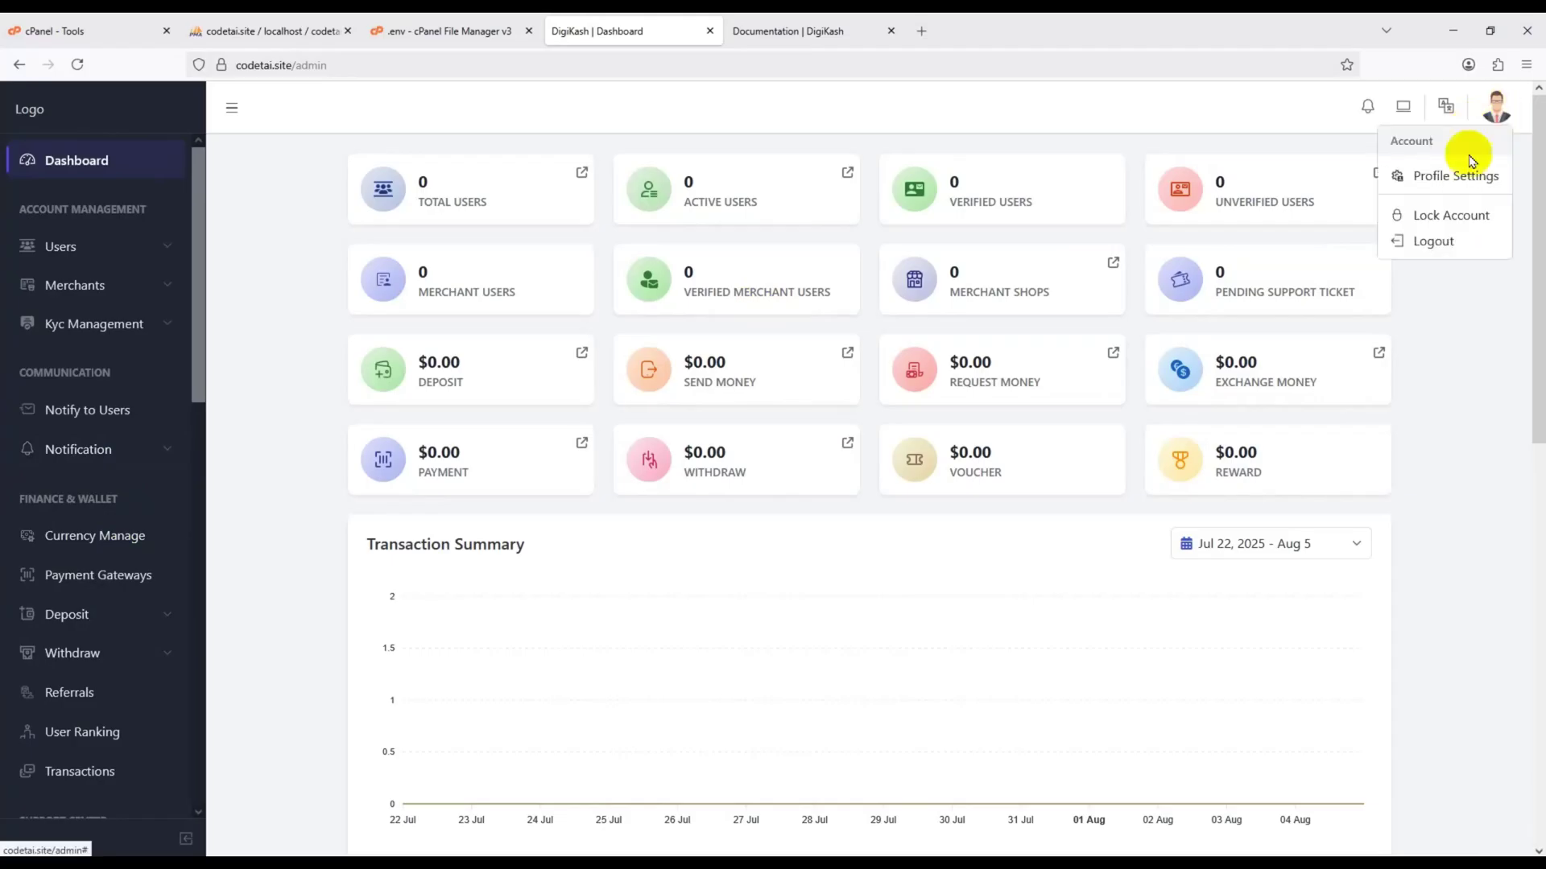
{"action": "left_click", "coordinate": [1458, 192]}
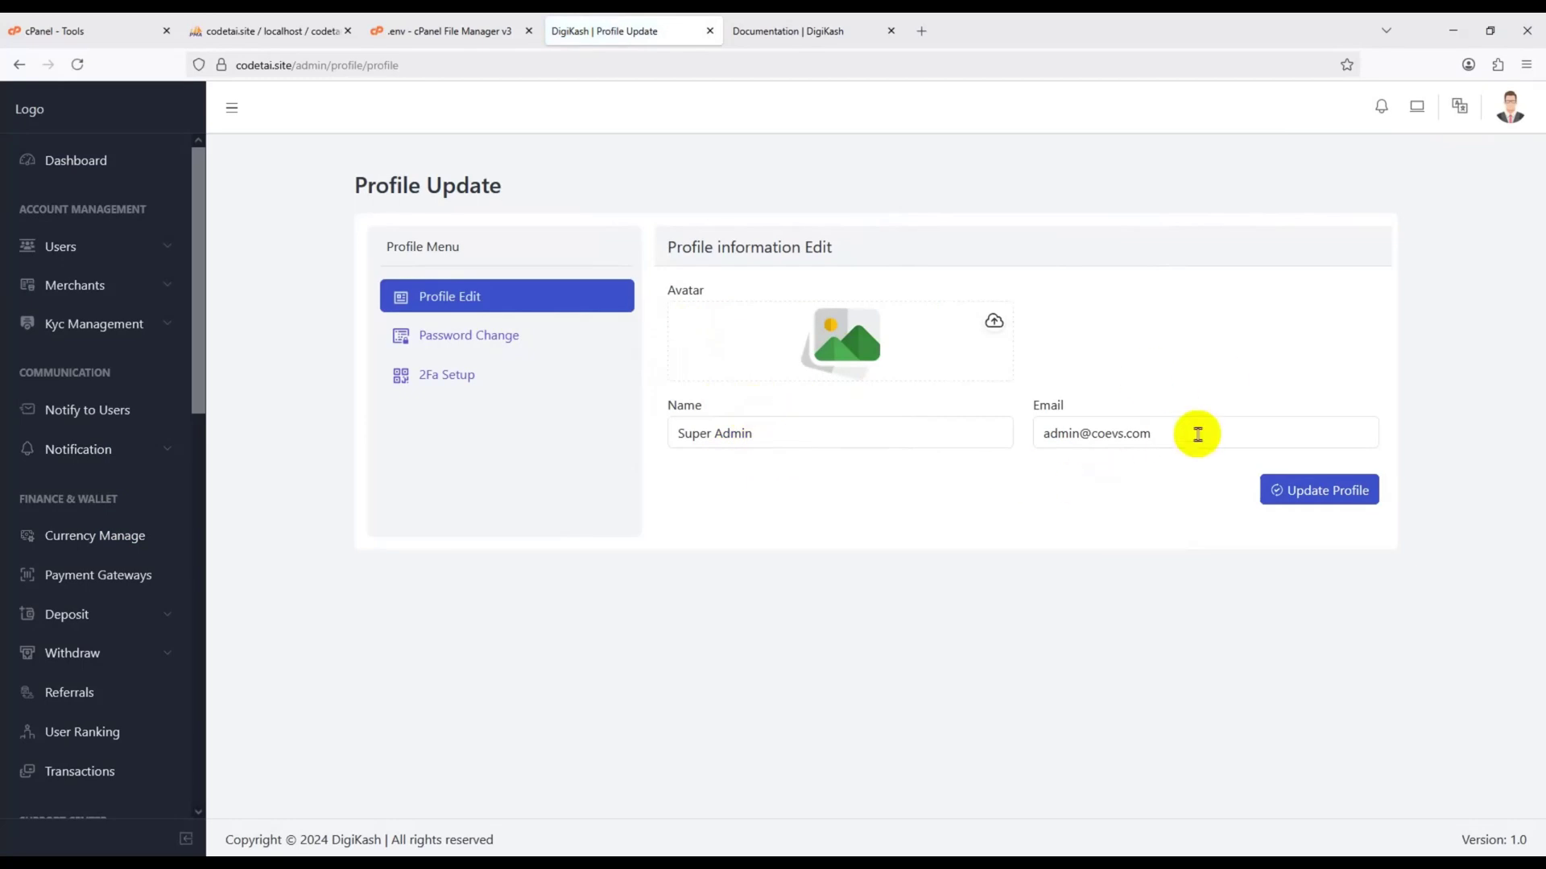
{"action": "left_click_drag", "start_coordinate": [1198, 434], "coordinate": [727, 439]}
{"action": "left_click", "coordinate": [507, 335]}
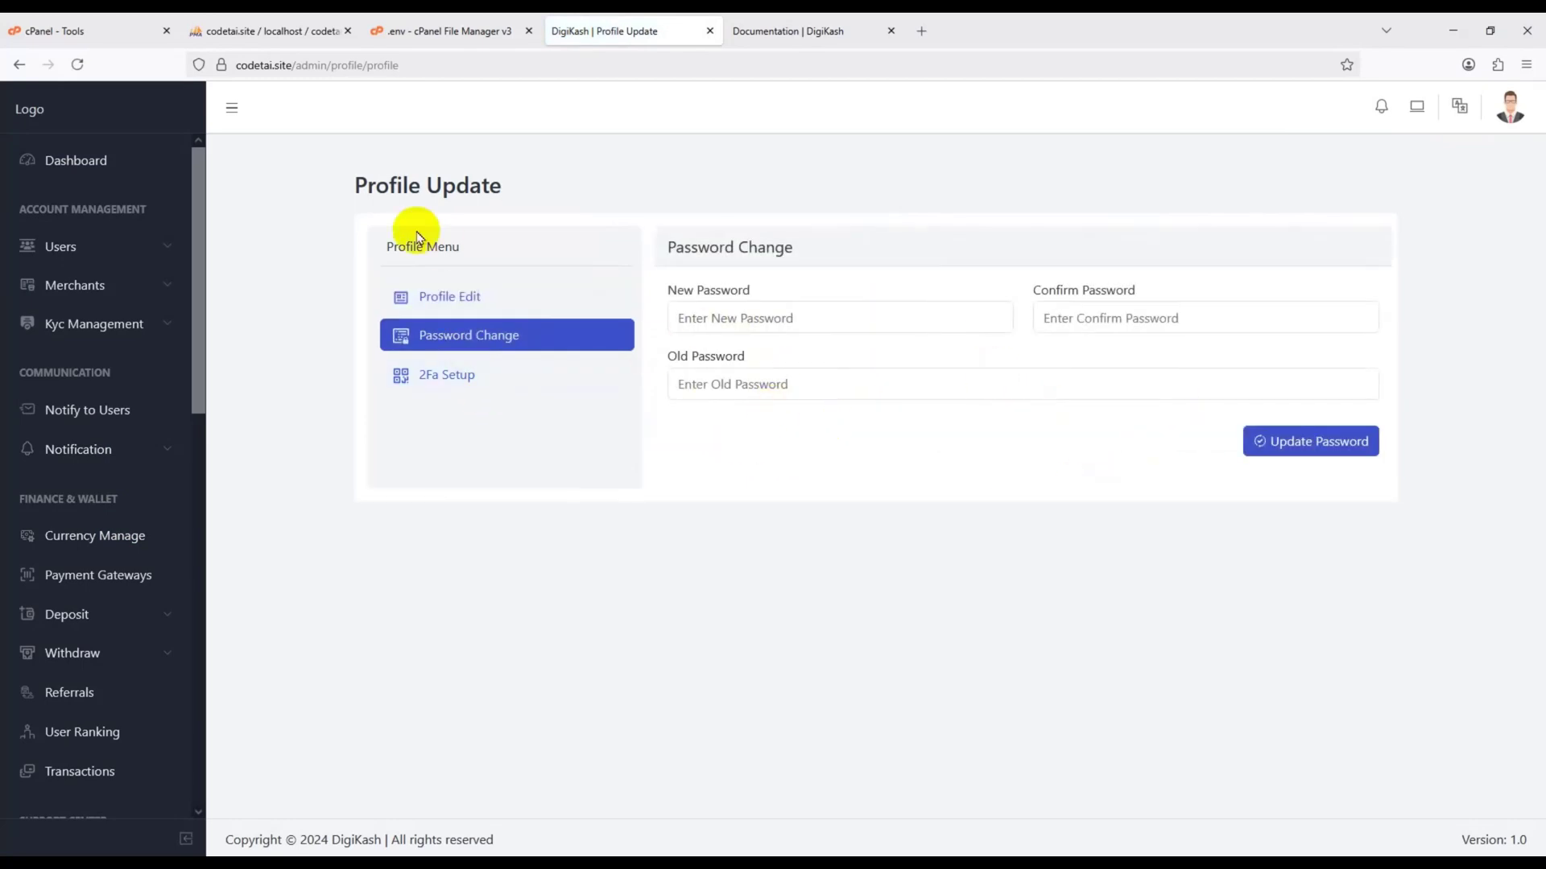
{"action": "left_click", "coordinate": [81, 31]}
- Set the public_html/bootstrap/cache folder to 777 in cPanel File Manager
{"action": "left_click", "coordinate": [88, 117]}
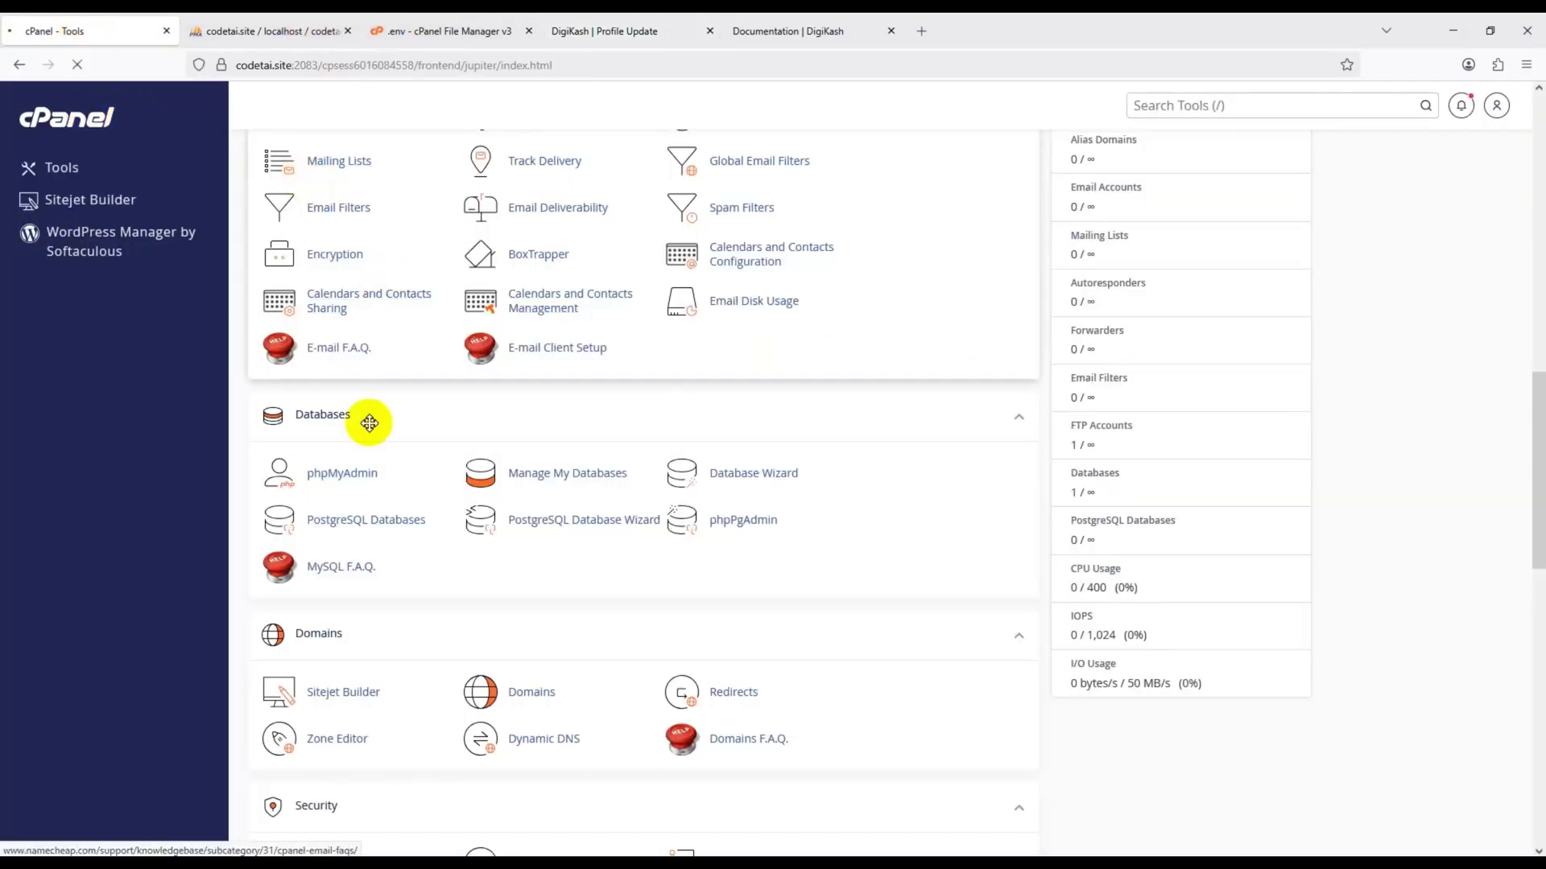
{"action": "scroll", "coordinate": [418, 489], "scroll_direction": "down", "scroll_amount": 3}
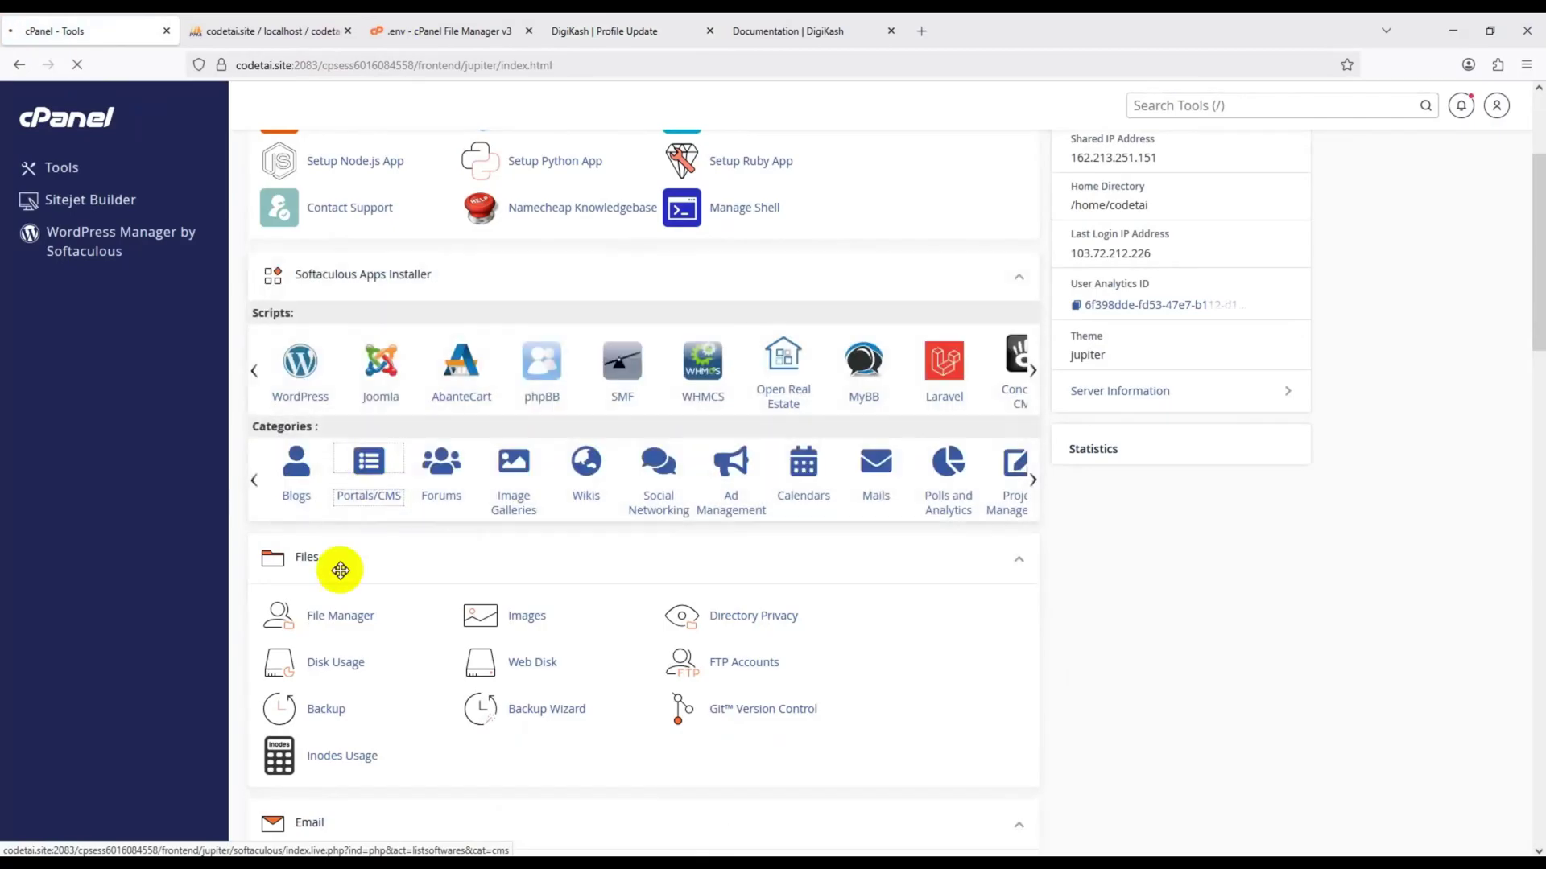
{"action": "left_click", "coordinate": [335, 614]}
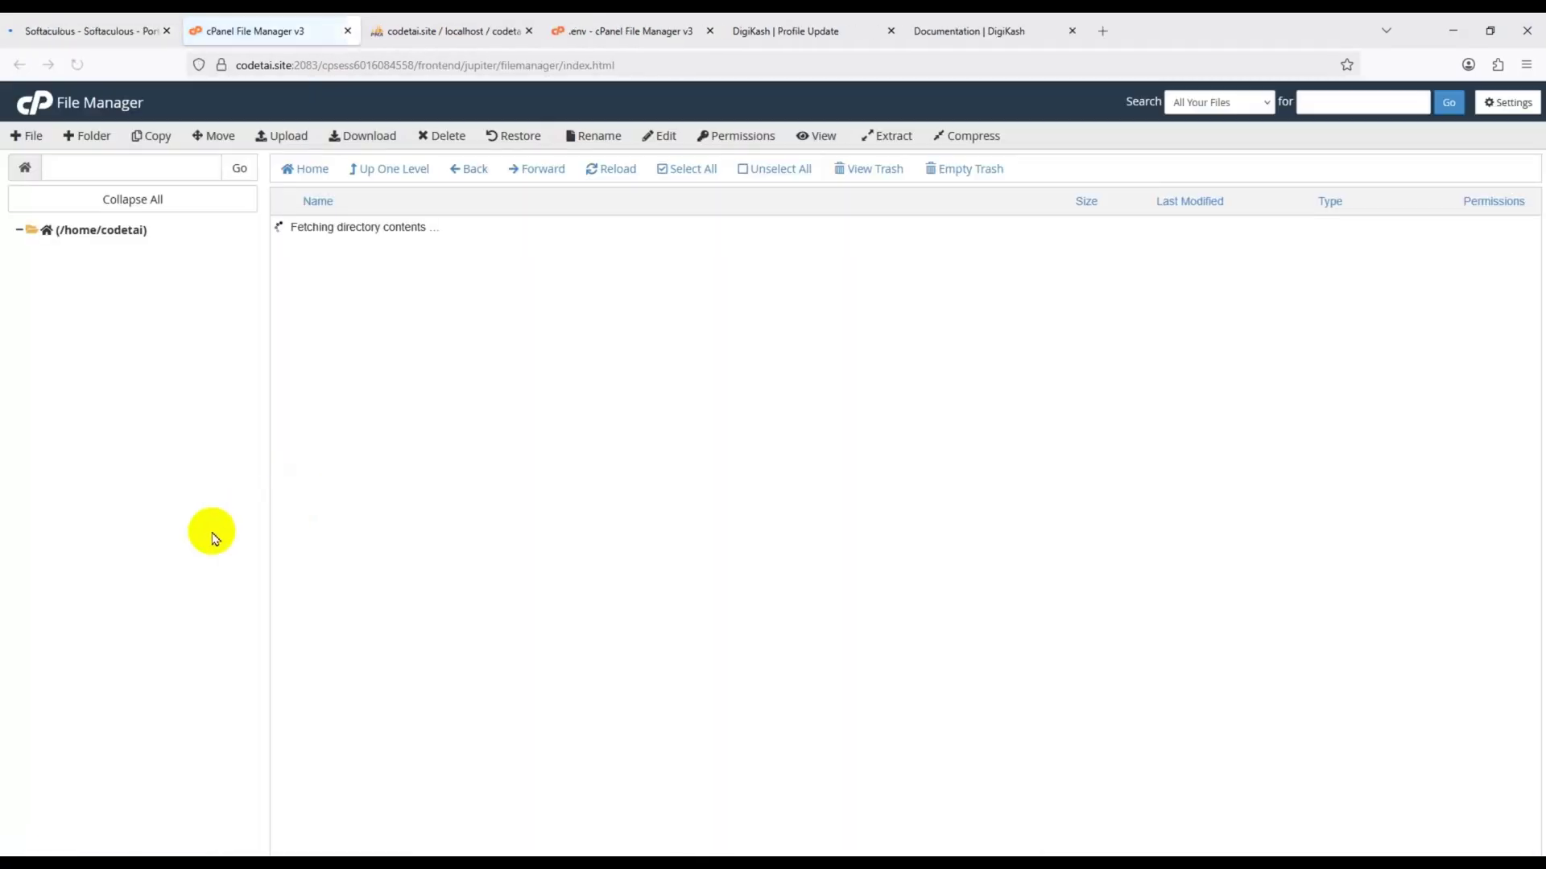
{"action": "left_click", "coordinate": [103, 620]}
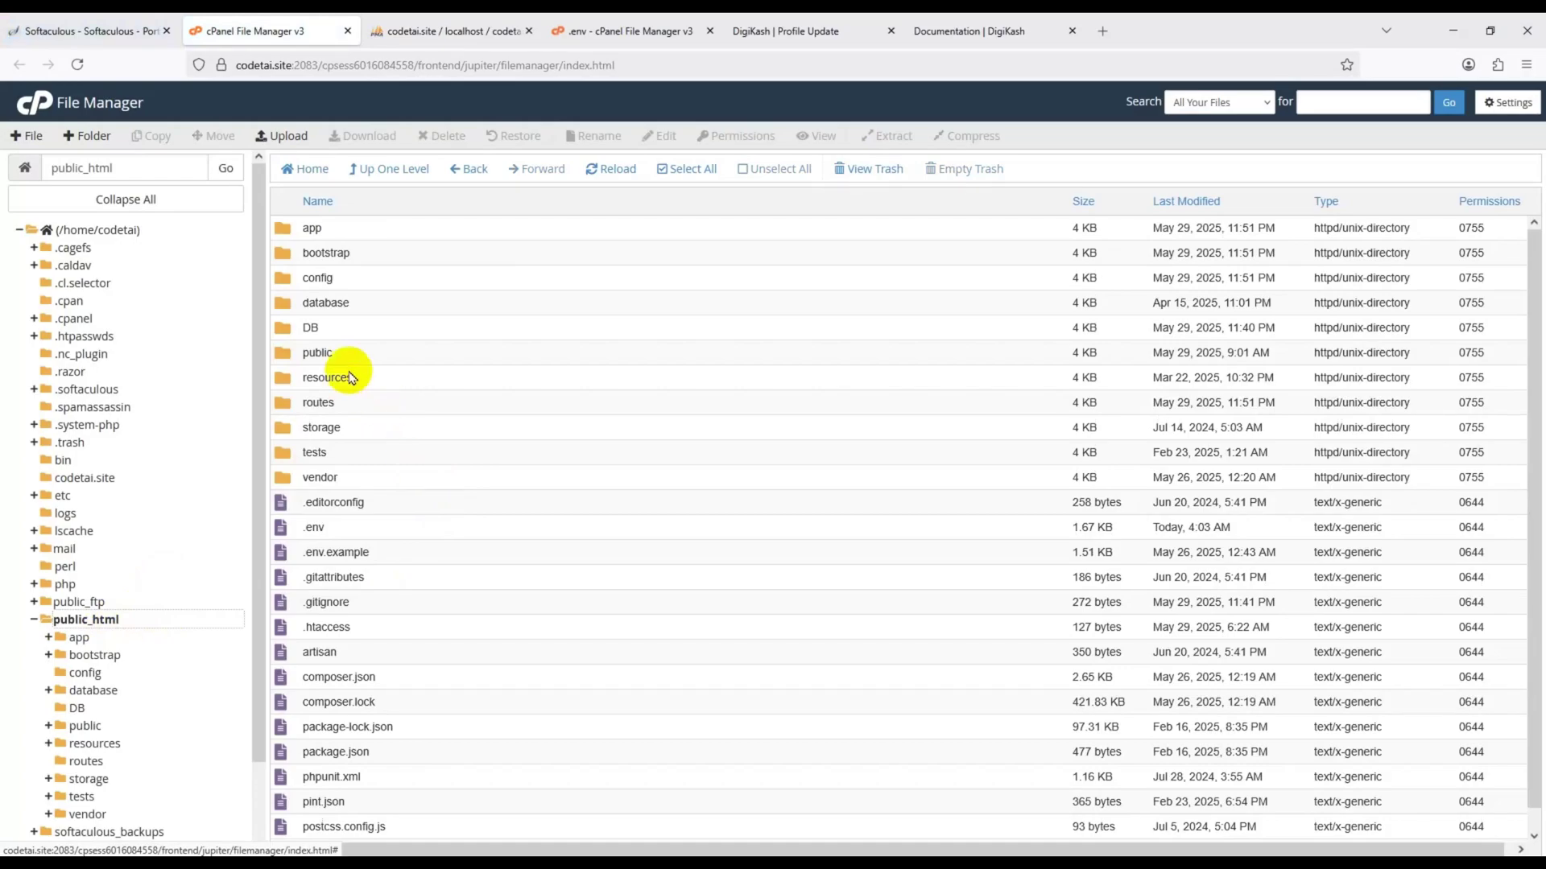
{"action": "double_click", "coordinate": [366, 257]}
{"action": "right_click", "coordinate": [369, 239]}
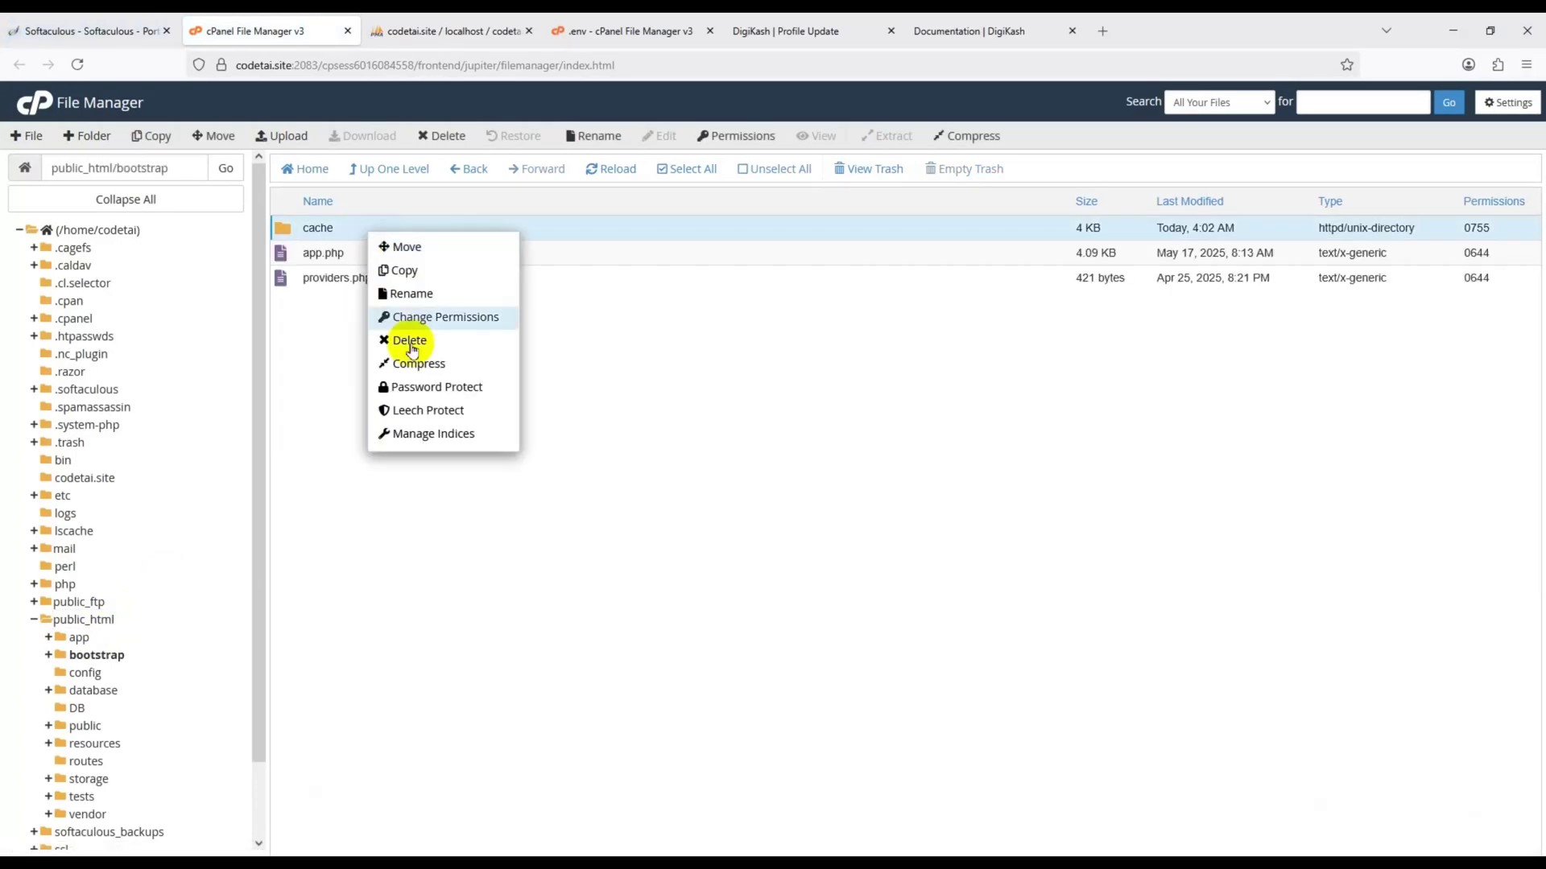
{"action": "left_click", "coordinate": [407, 318]}
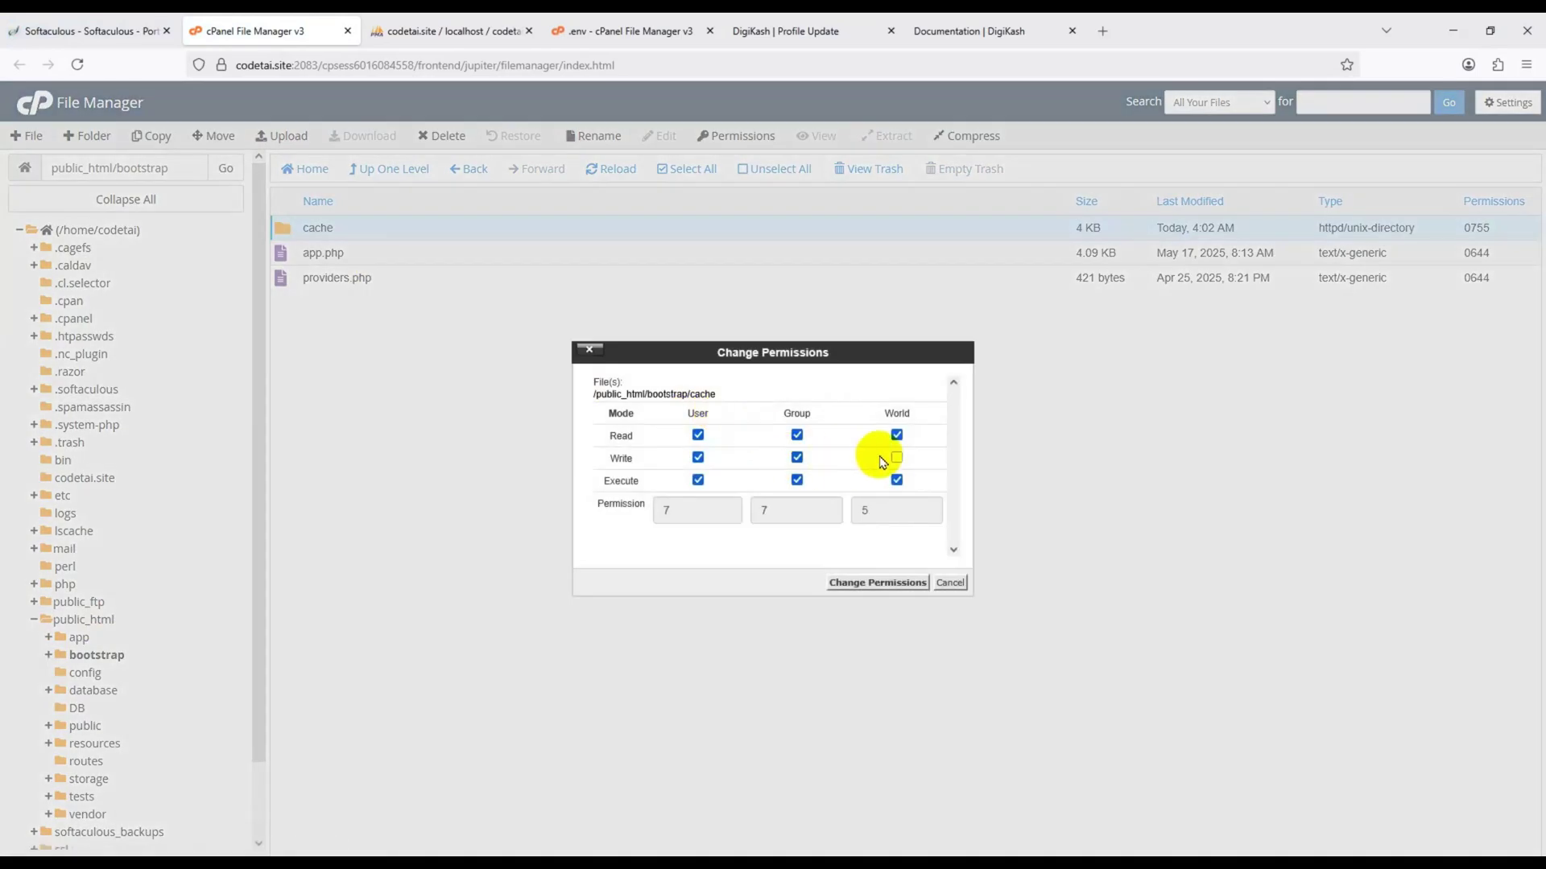
{"action": "left_click", "coordinate": [892, 581]}
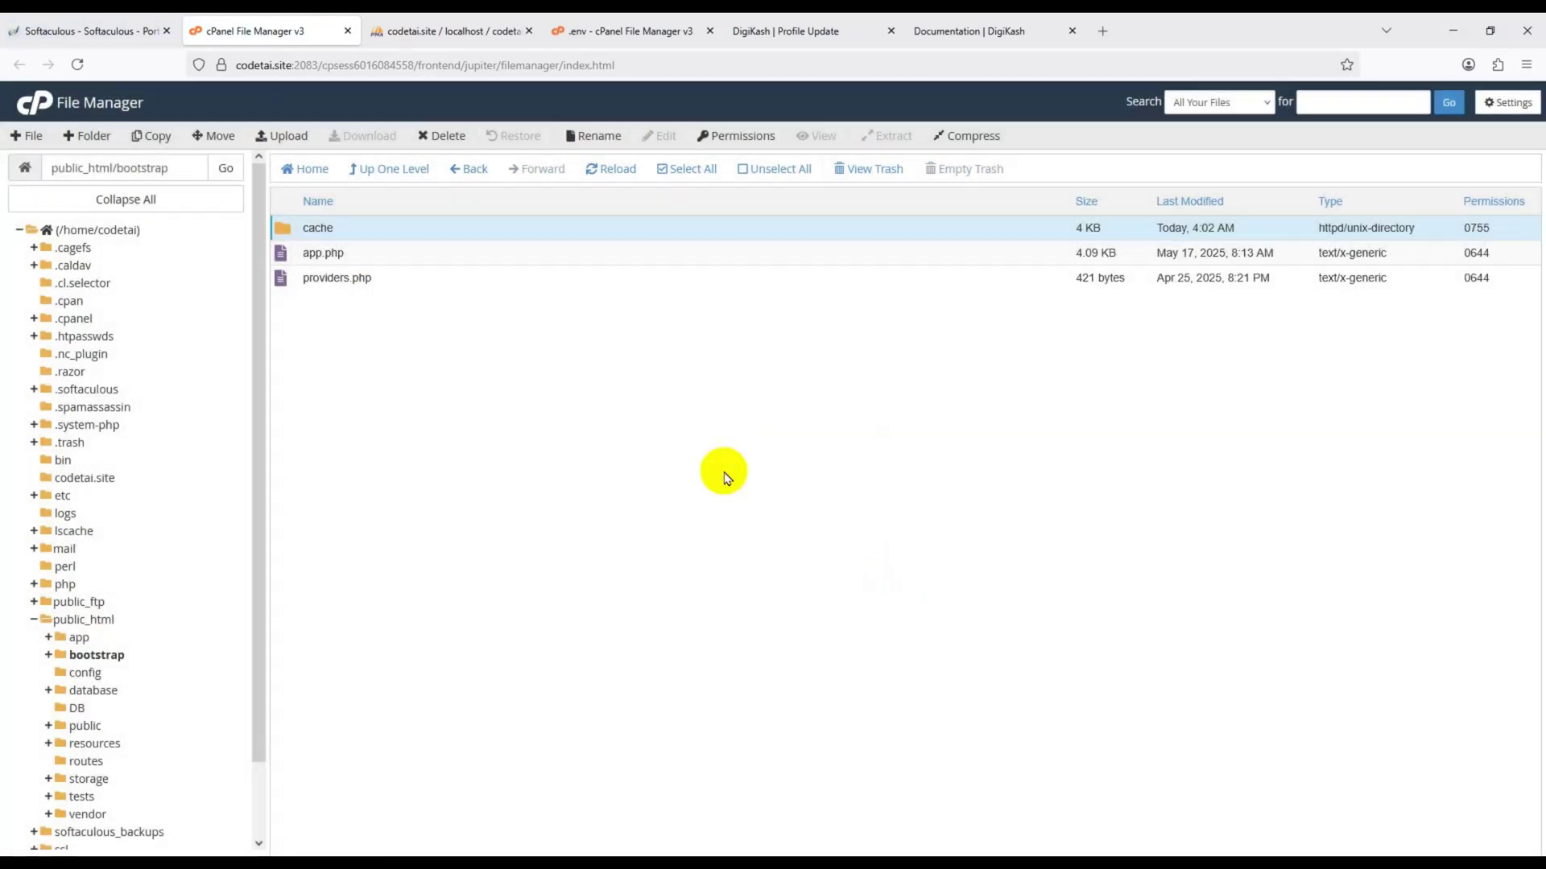
- Scroll the documentation up to Installation step 4, Set Folder Permissions
{"action": "left_click", "coordinate": [969, 30]}
{"action": "scroll", "coordinate": [793, 383], "scroll_direction": "up", "scroll_amount": 4}
{"action": "scroll", "coordinate": [793, 382], "scroll_direction": "up", "scroll_amount": 15}
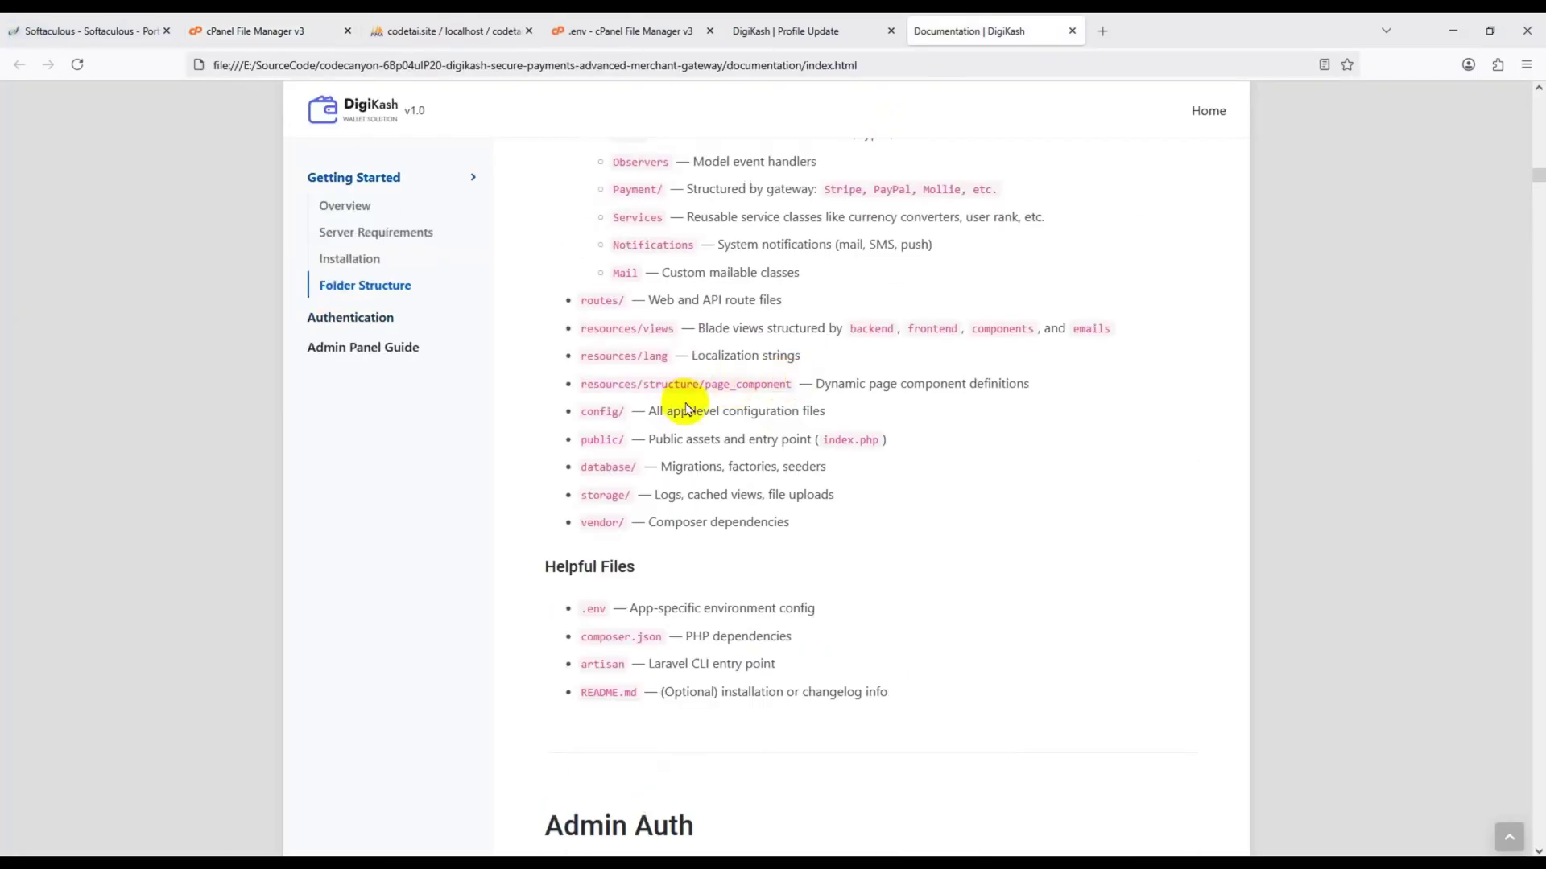
{"action": "scroll", "coordinate": [811, 567], "scroll_direction": "up", "scroll_amount": 5}
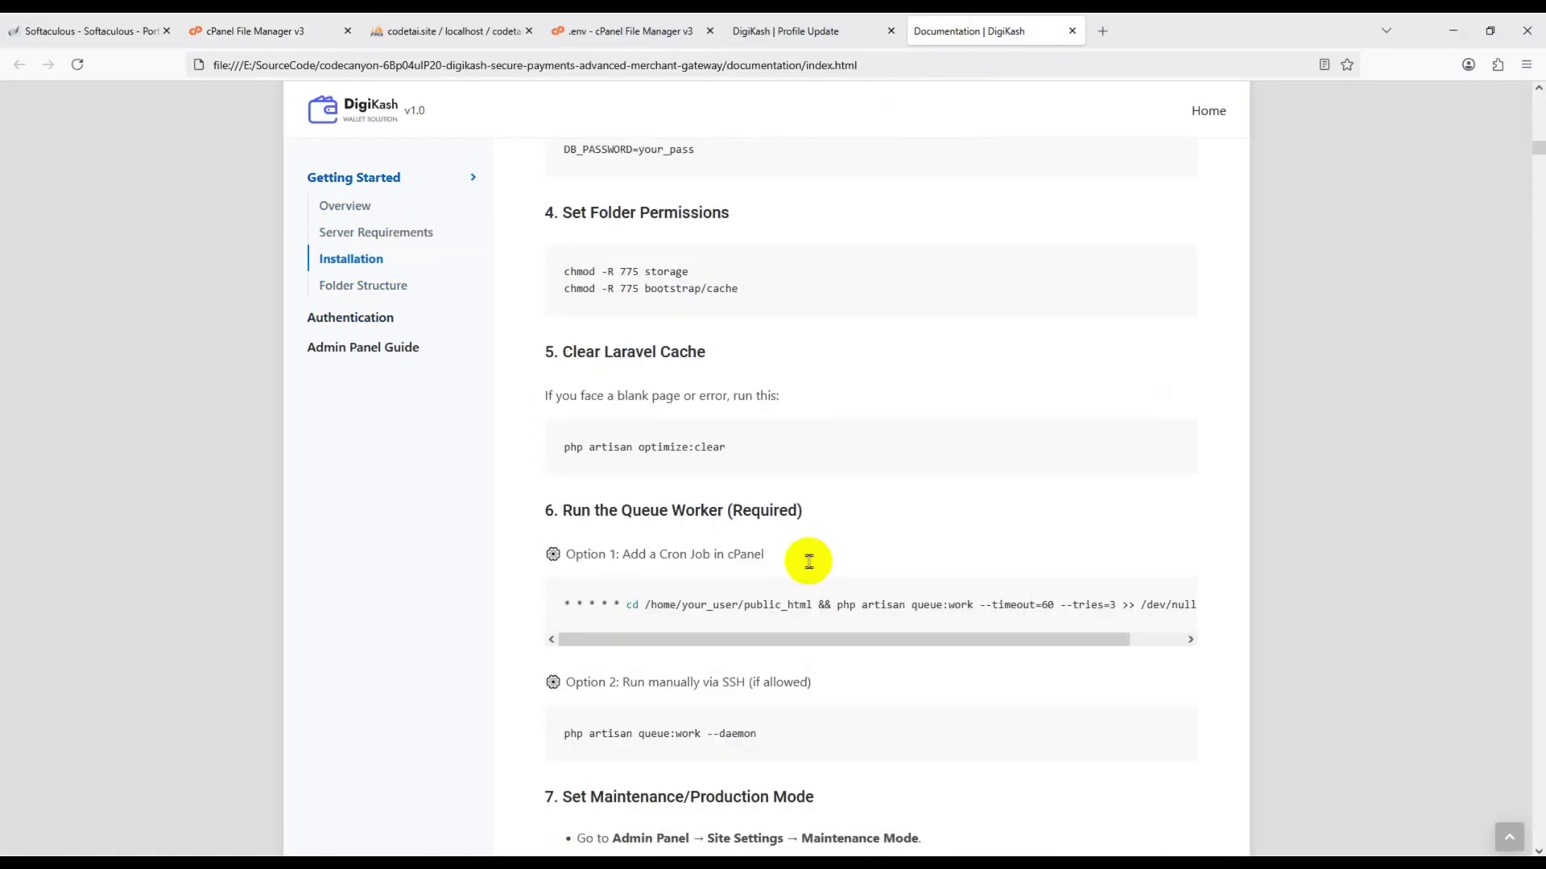
{"action": "scroll", "coordinate": [750, 563], "scroll_direction": "up", "scroll_amount": 5}
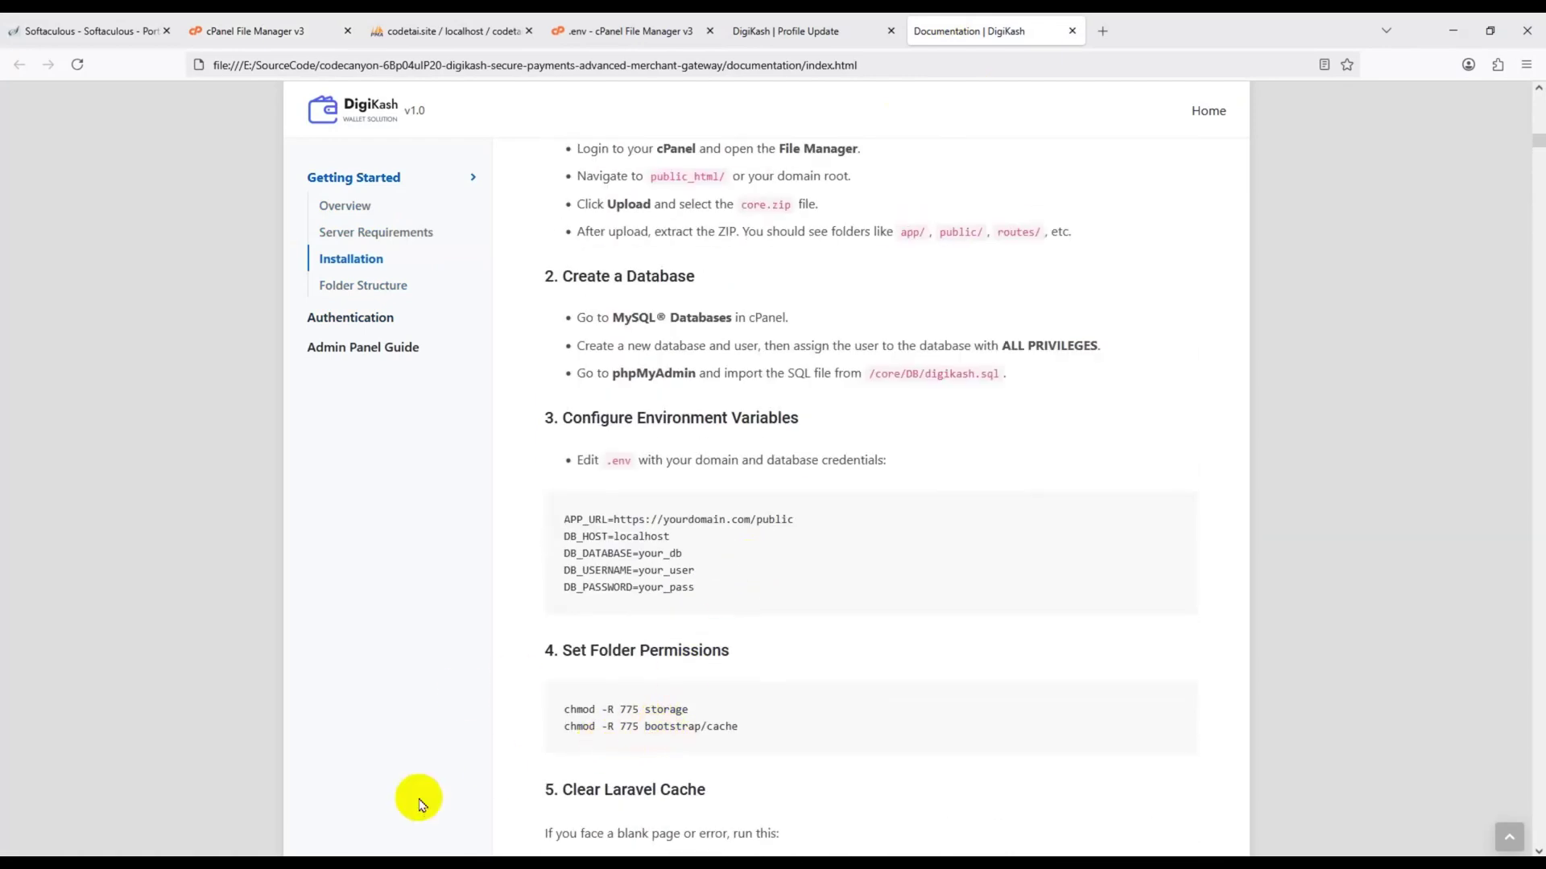
- Cycle through the browser tabs back to the .env file editor
{"action": "left_click", "coordinate": [628, 30]}
{"action": "left_click", "coordinate": [257, 30]}
{"action": "left_click", "coordinate": [50, 24]}
{"action": "left_click", "coordinate": [483, 29]}
{"action": "left_click", "coordinate": [596, 29]}
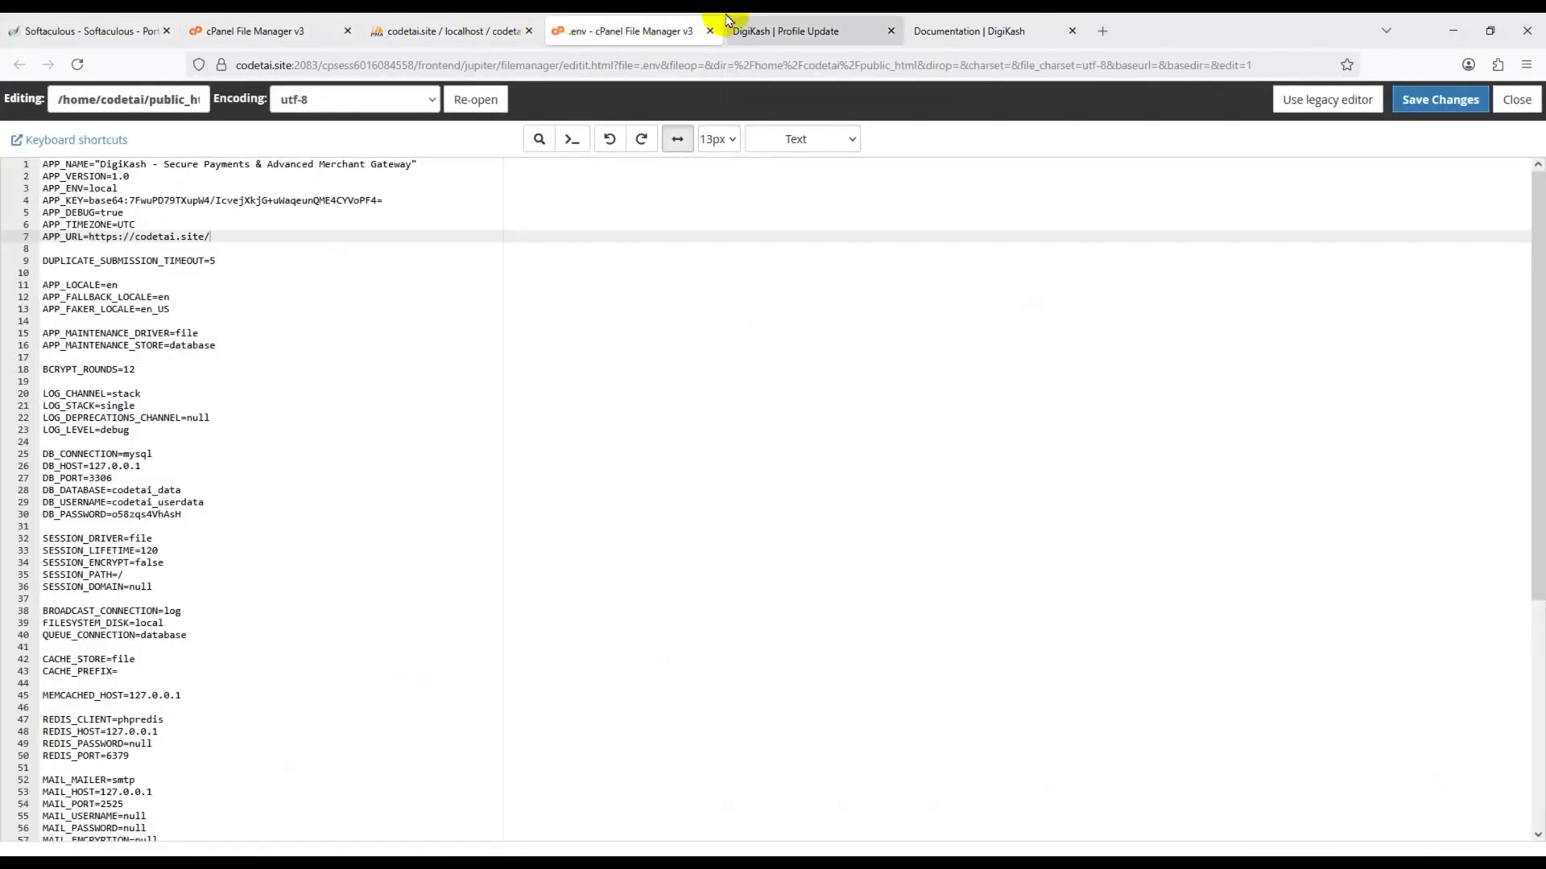
- Set the public_html/storage folder to 777 permissions in File Manager
{"action": "left_click", "coordinate": [294, 27]}
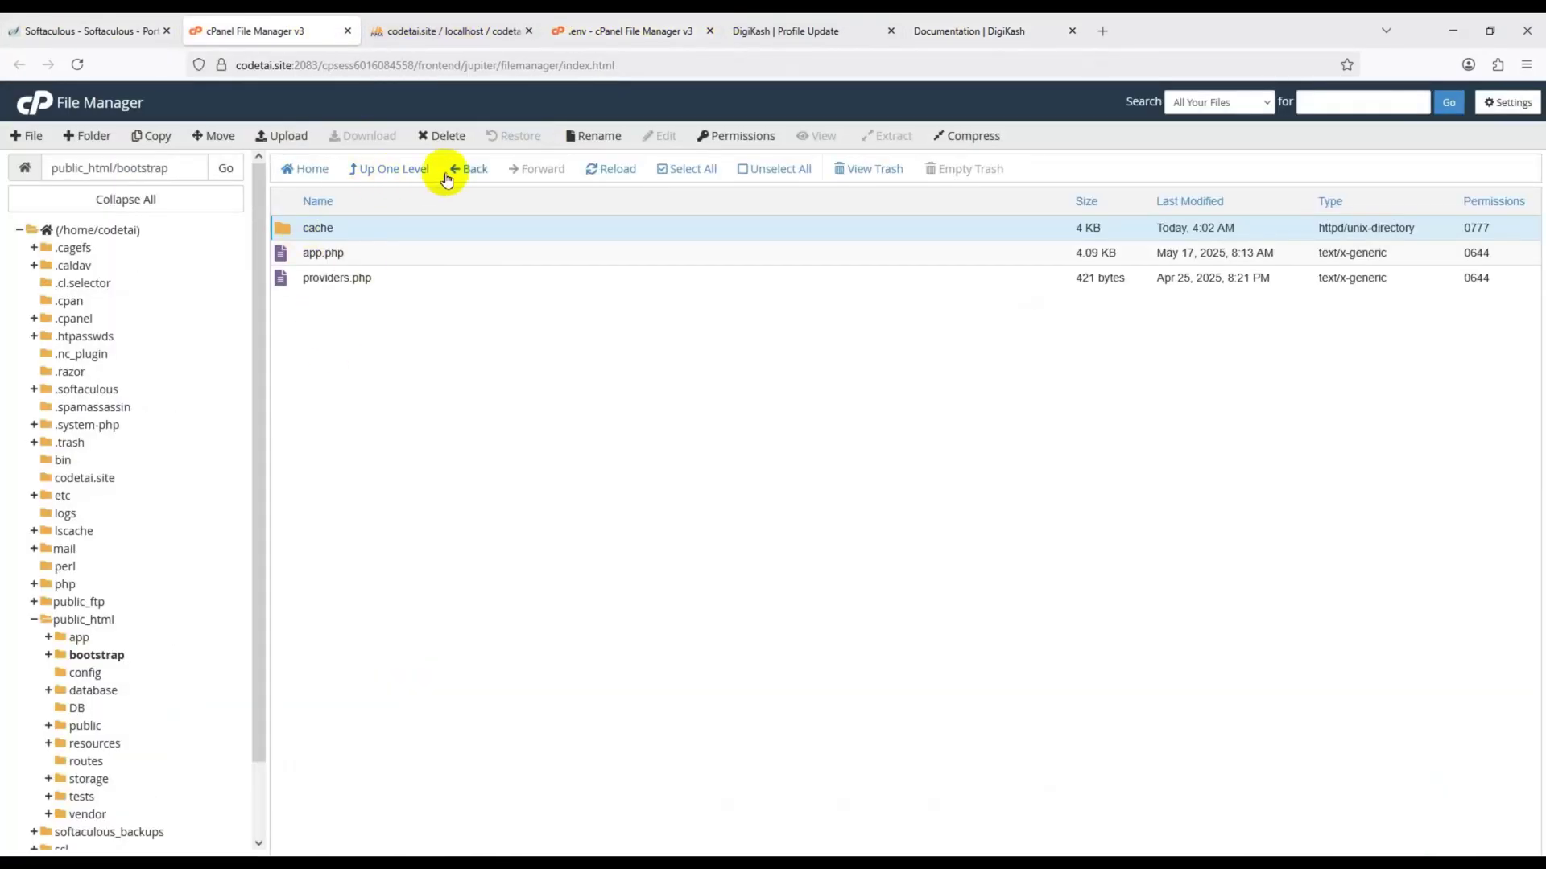
{"action": "left_click", "coordinate": [447, 179]}
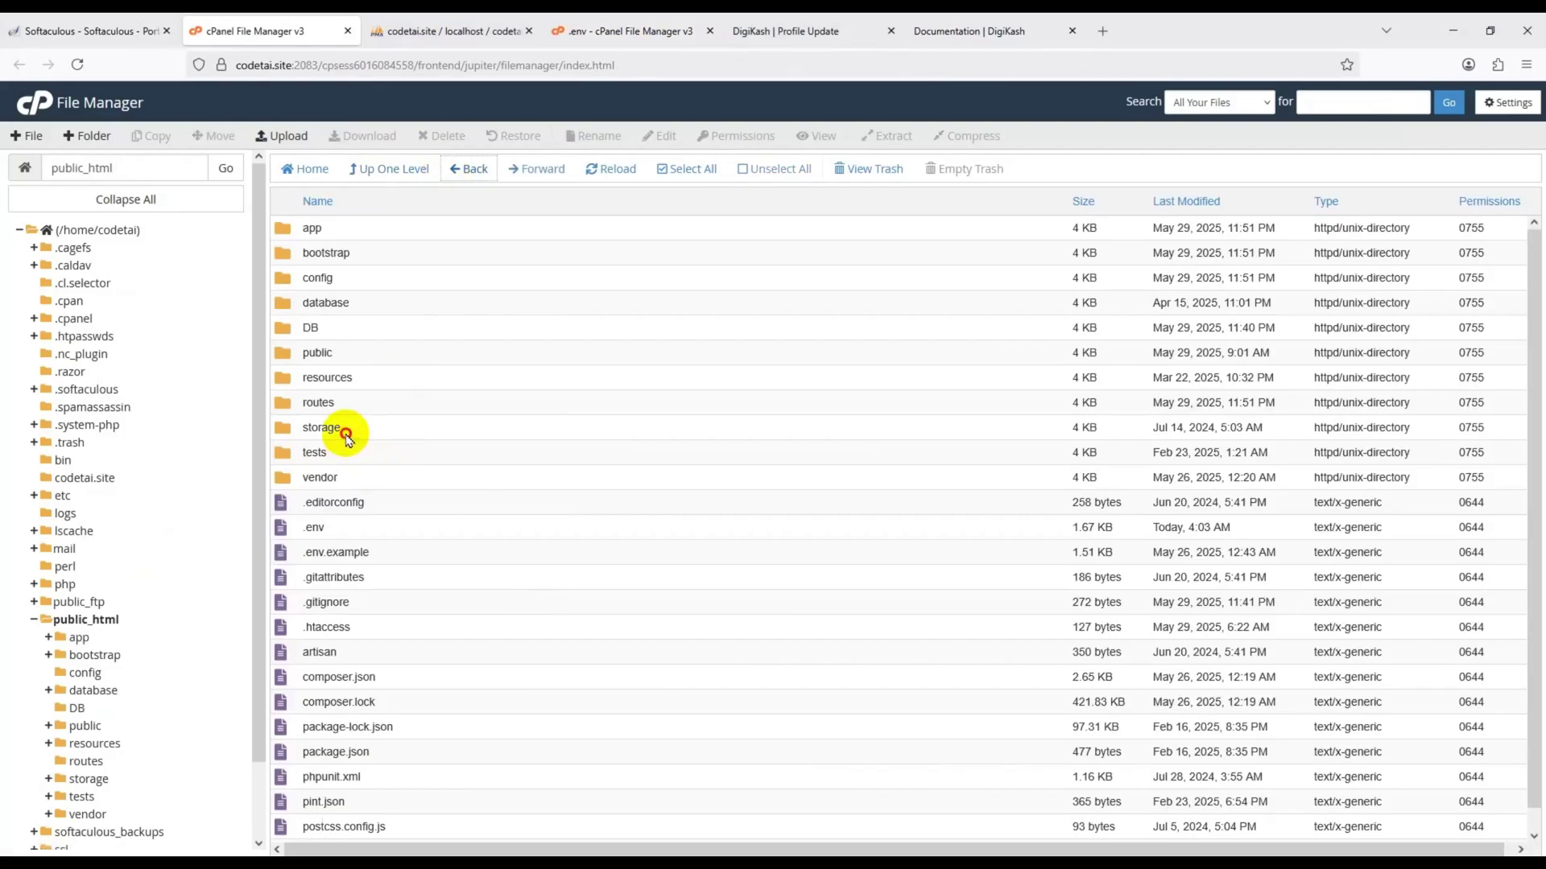
{"action": "right_click", "coordinate": [346, 435]}
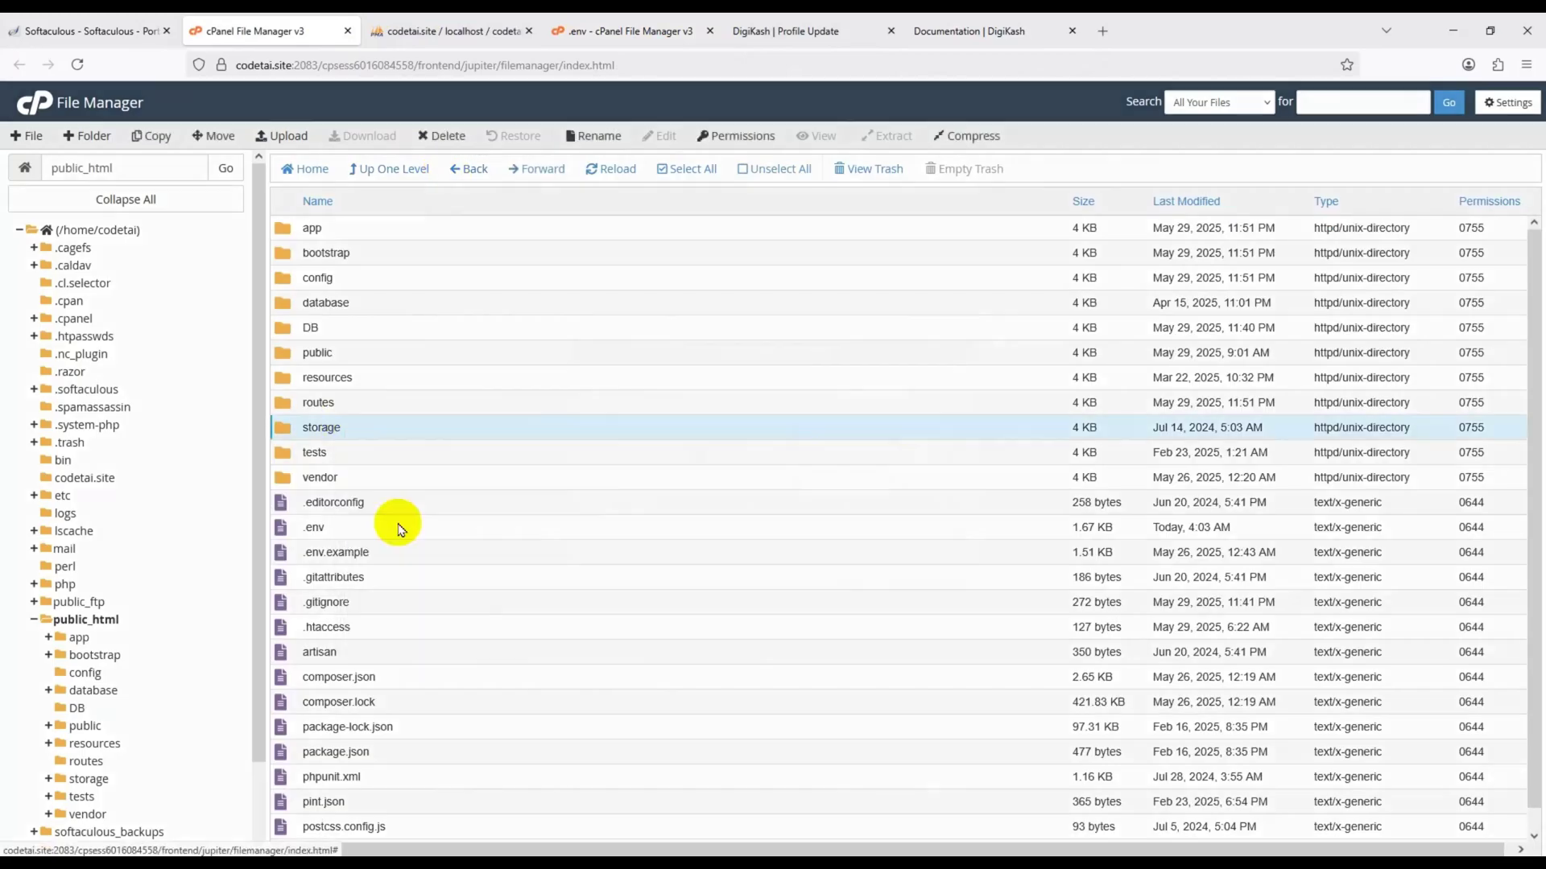
{"action": "left_click", "coordinate": [398, 519]}
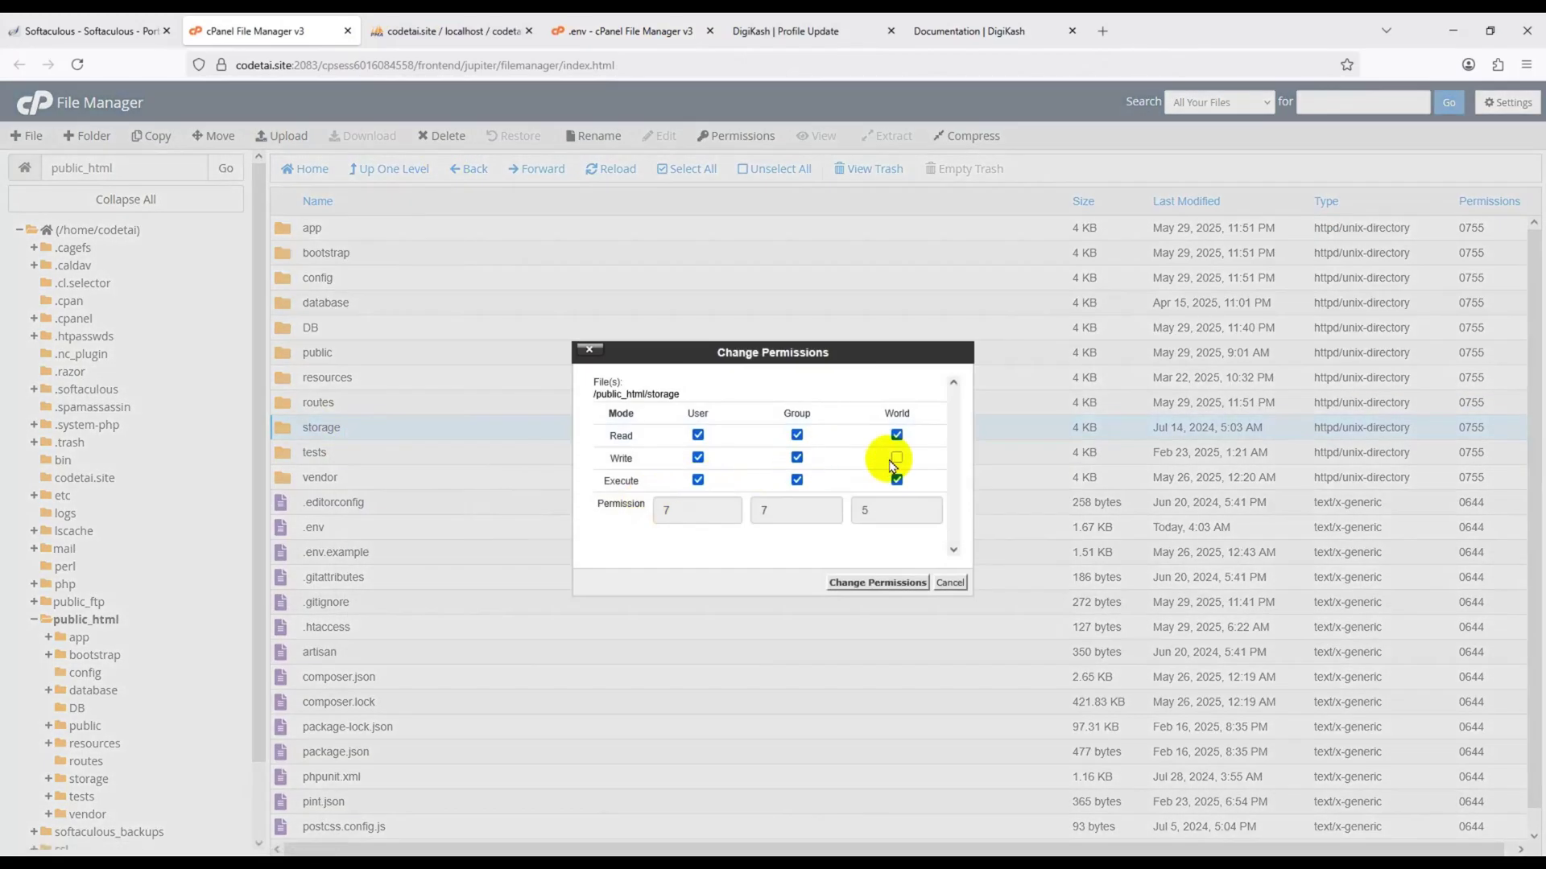
{"action": "left_click", "coordinate": [896, 583]}
{"action": "left_click", "coordinate": [966, 31]}
{"action": "left_click", "coordinate": [806, 24]}
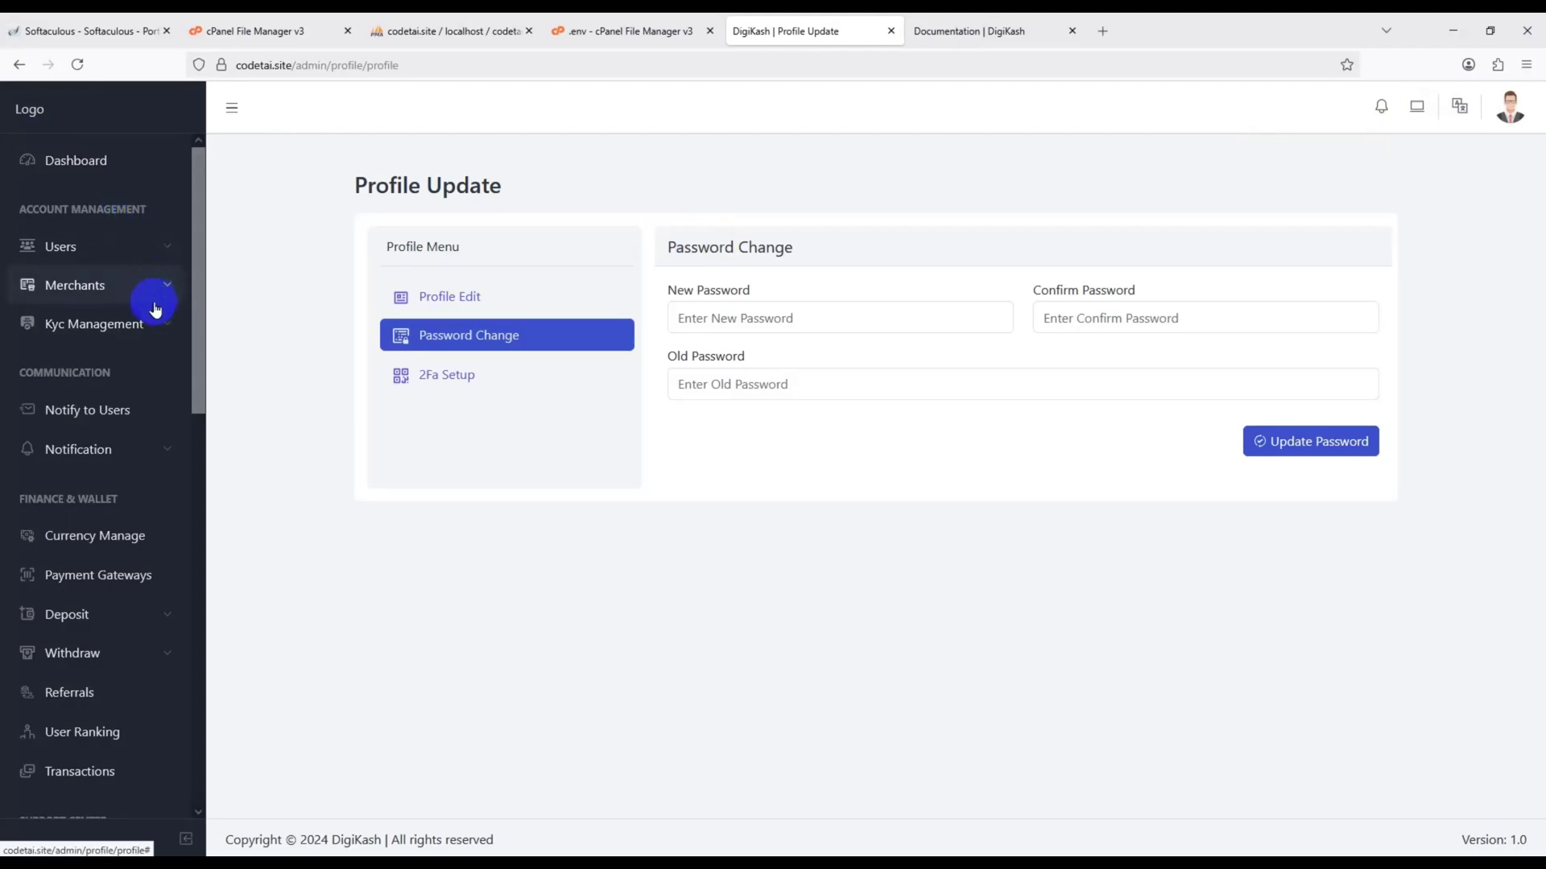
- Delete the admin path from the URL and load the codetai.site homepage
{"action": "scroll", "coordinate": [154, 300], "scroll_direction": "down", "scroll_amount": 7}
{"action": "scroll", "coordinate": [141, 370], "scroll_direction": "up", "scroll_amount": 7}
{"action": "scroll", "coordinate": [128, 499], "scroll_direction": "down", "scroll_amount": 12}
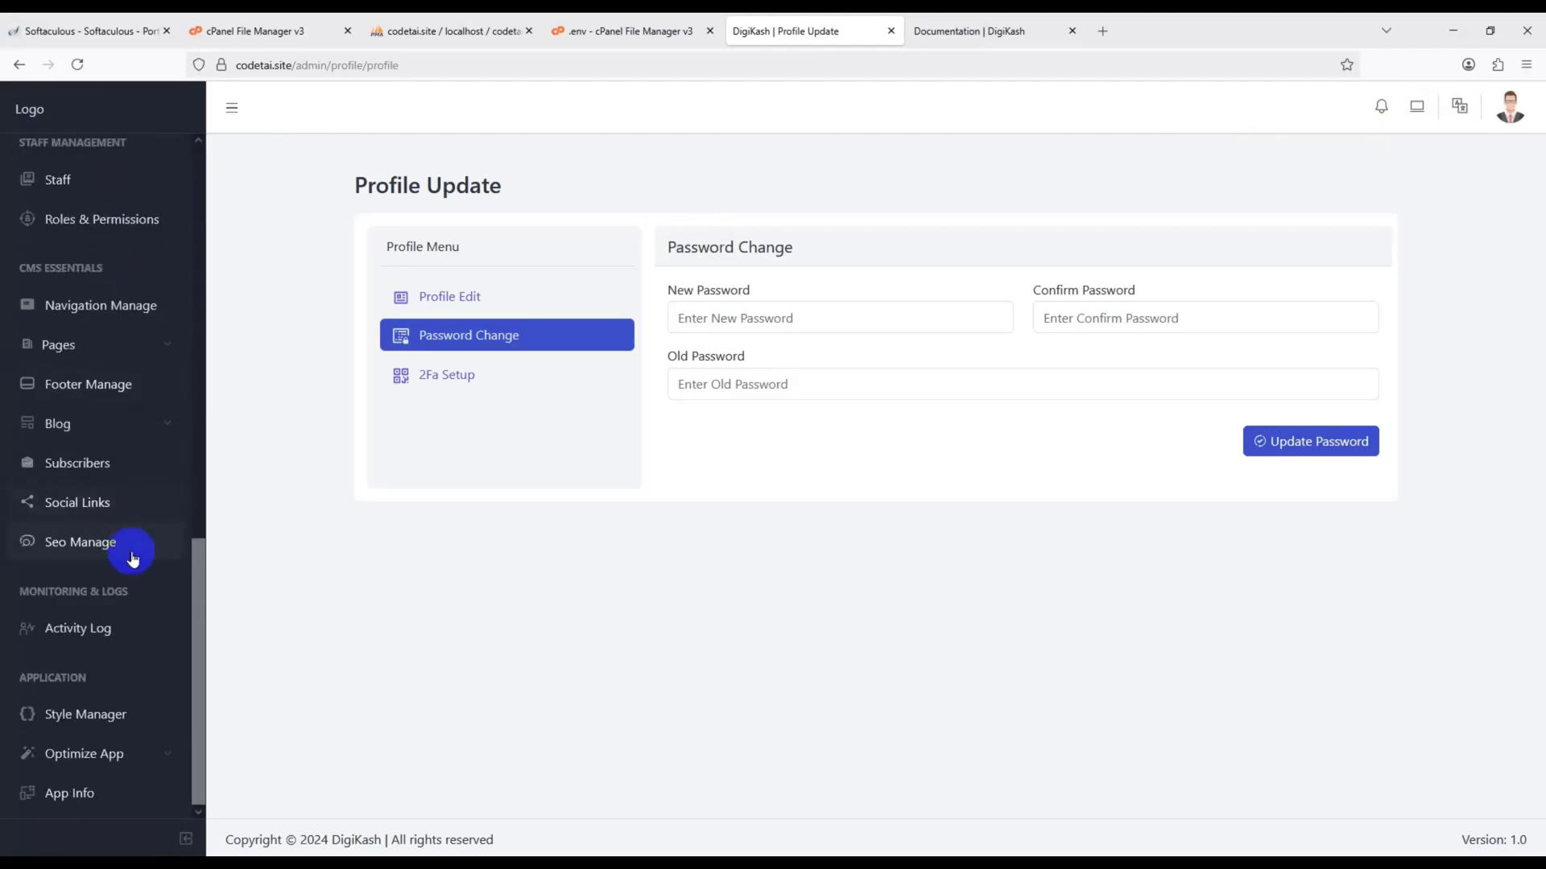
{"action": "scroll", "coordinate": [135, 574], "scroll_direction": "up", "scroll_amount": 10}
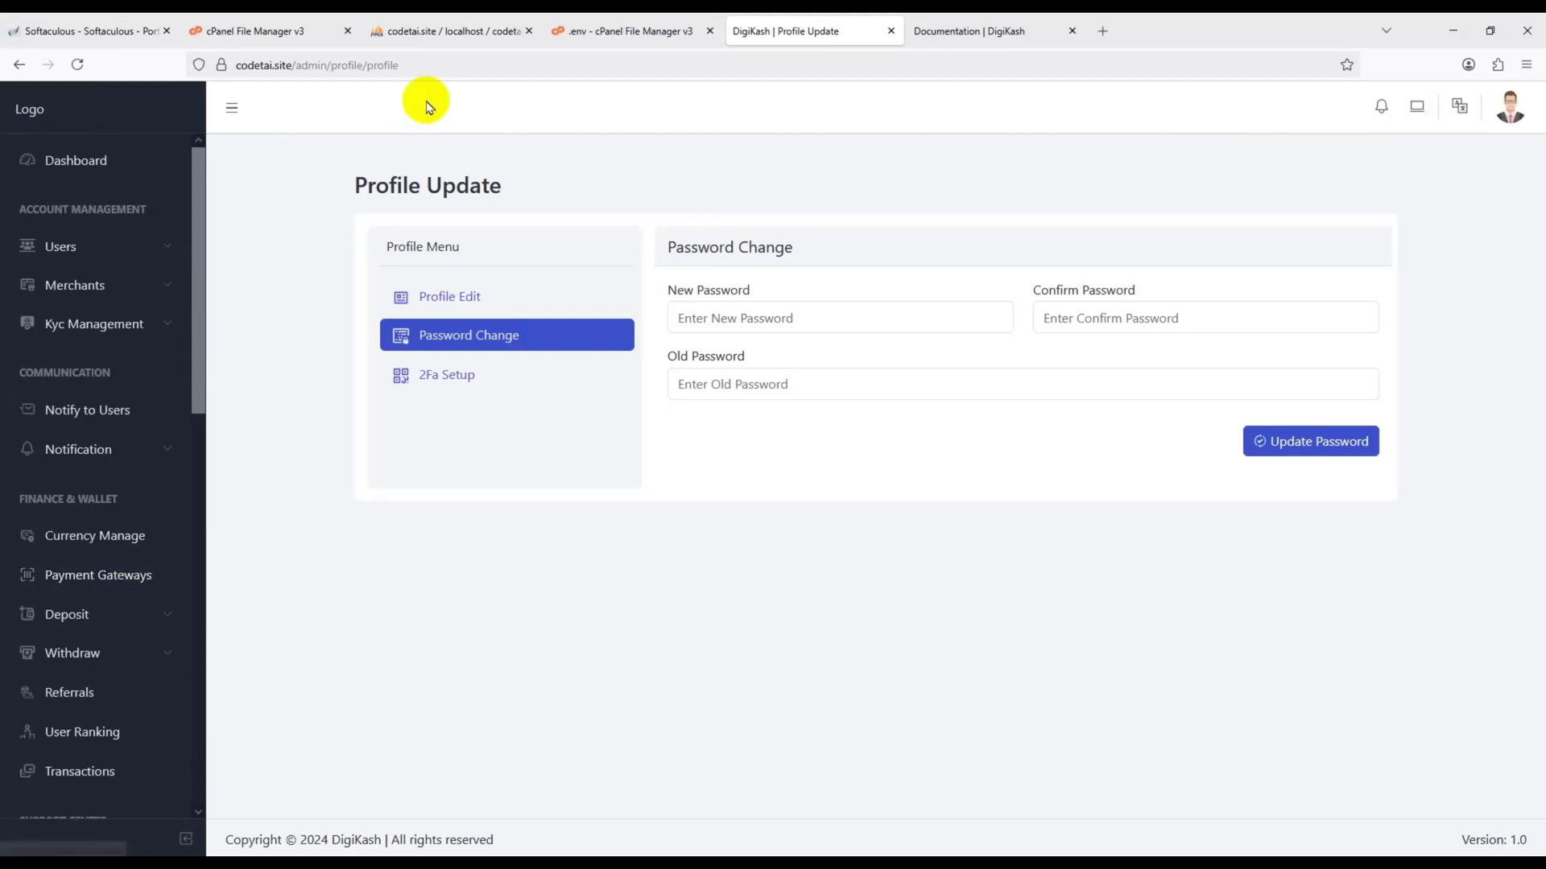
{"action": "left_click_drag", "start_coordinate": [413, 65], "coordinate": [299, 135]}
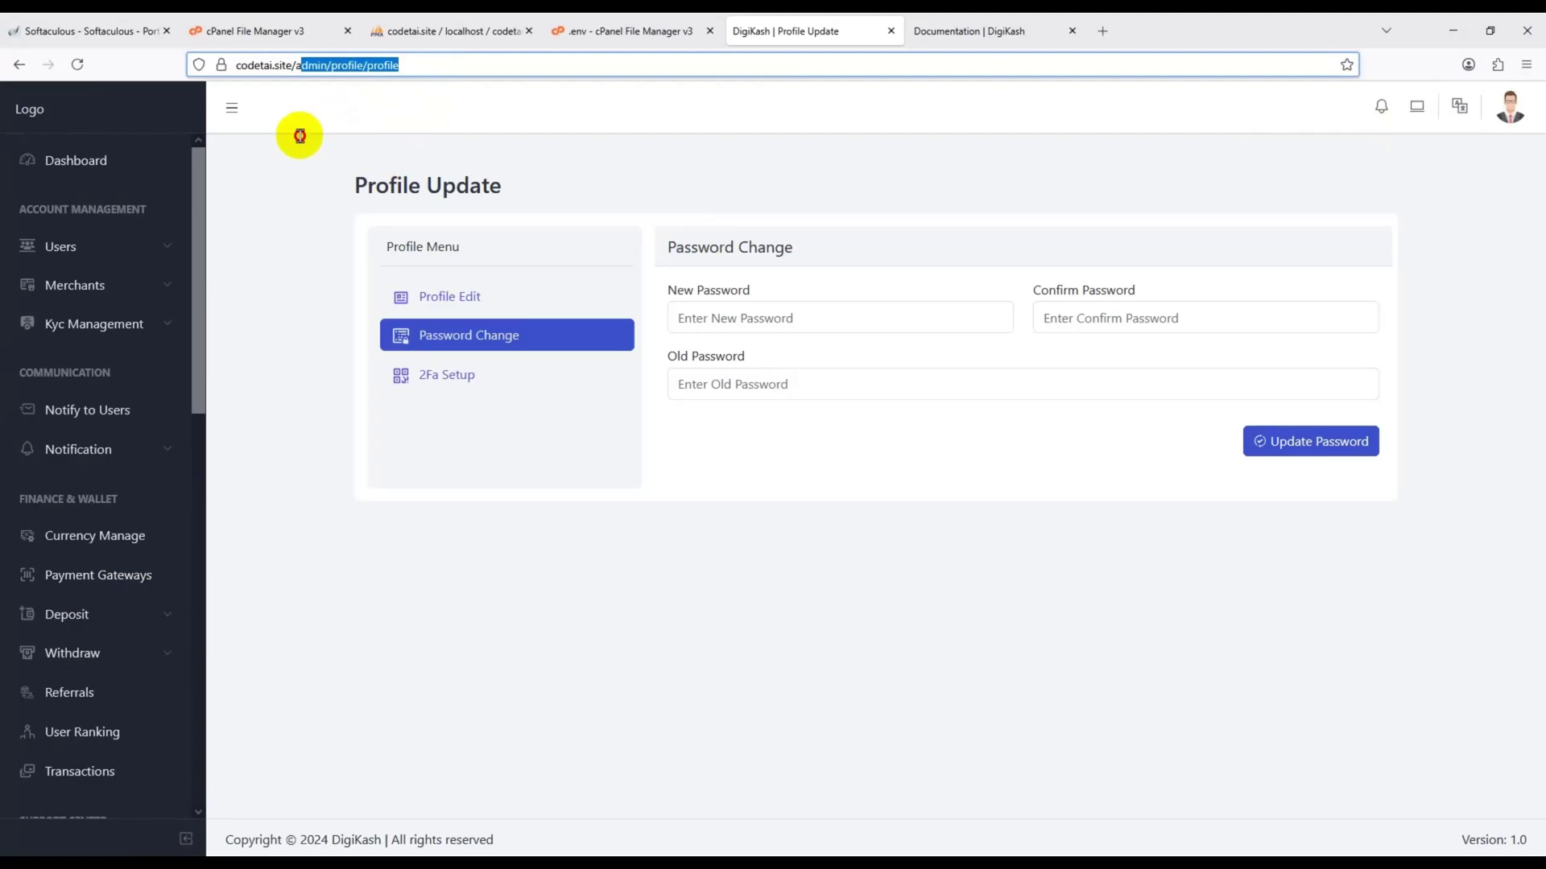
{"action": "key", "text": "BackSpace"}
{"action": "key", "text": "Return"}
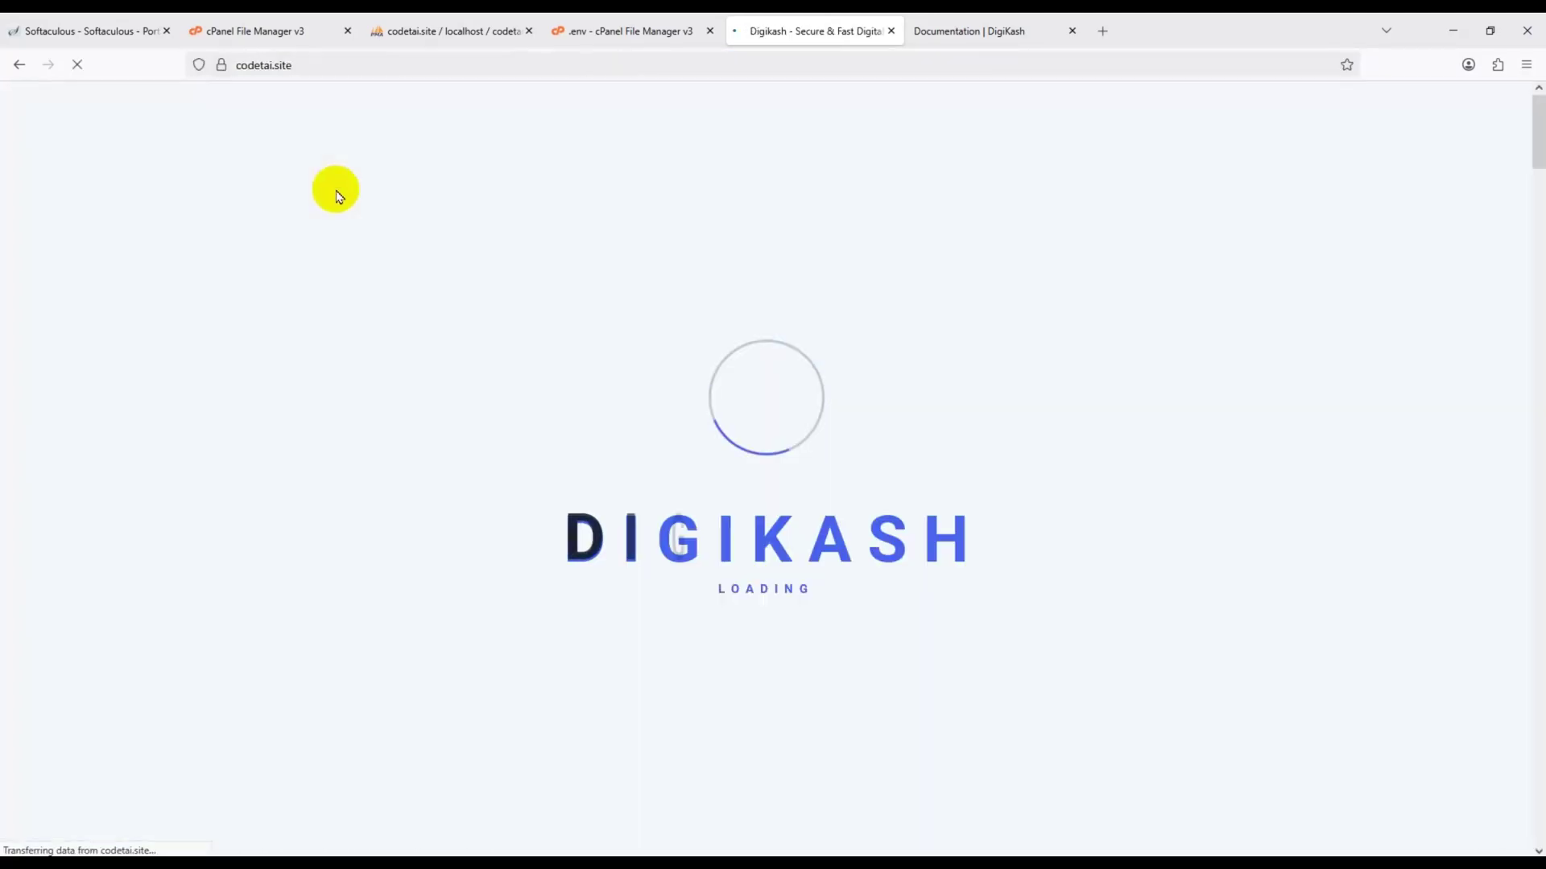